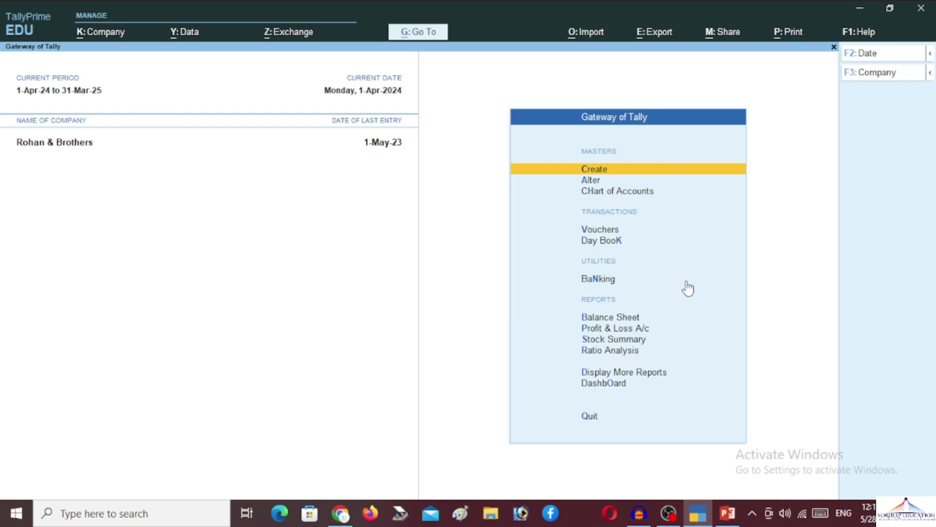
In Company Features, pass the accounting, inventory, GST and TDS settings unchanged
key(F11)
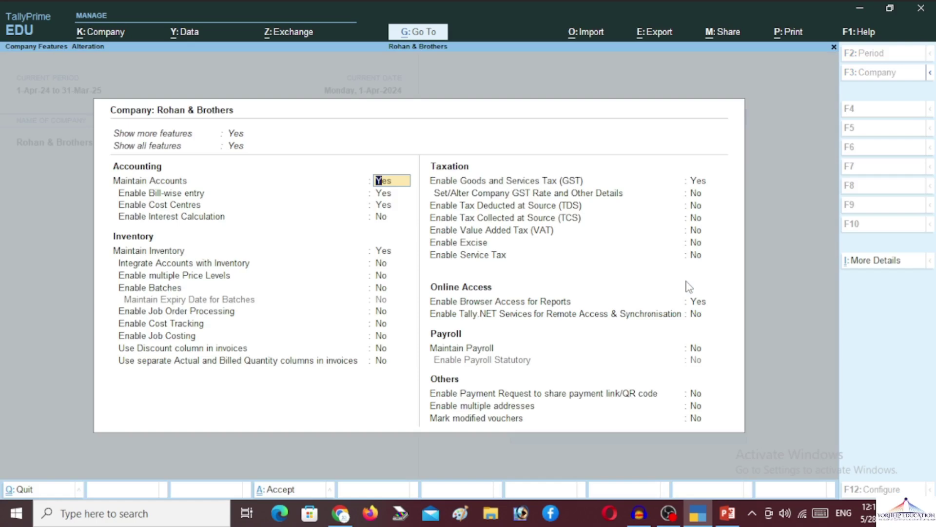
key(Return)
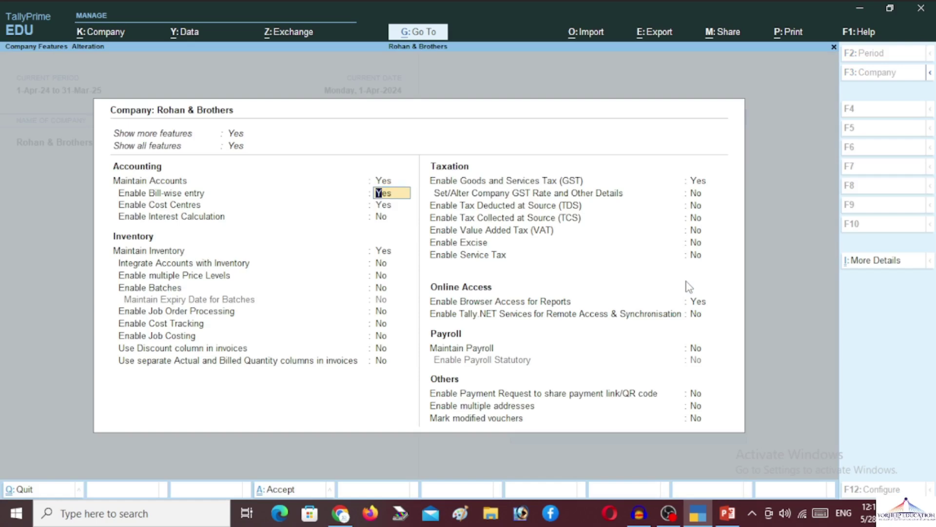
key(Return)
key(Return)
key(Return)
key(Return)
key(Return)
key(Return)
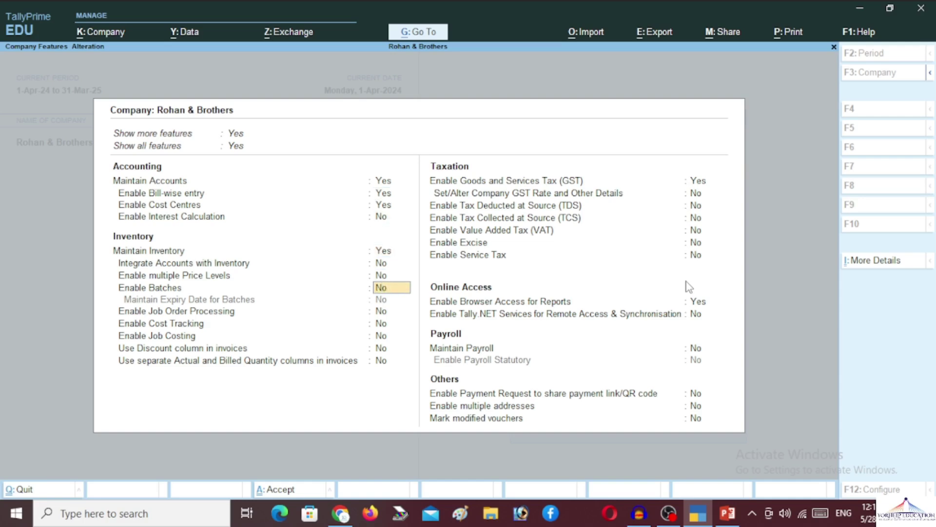
key(Return)
key(Return)
key(Return)
key(Return)
key(Return)
key(Return)
key(Return)
key(Return)
key(Return)
key(Return)
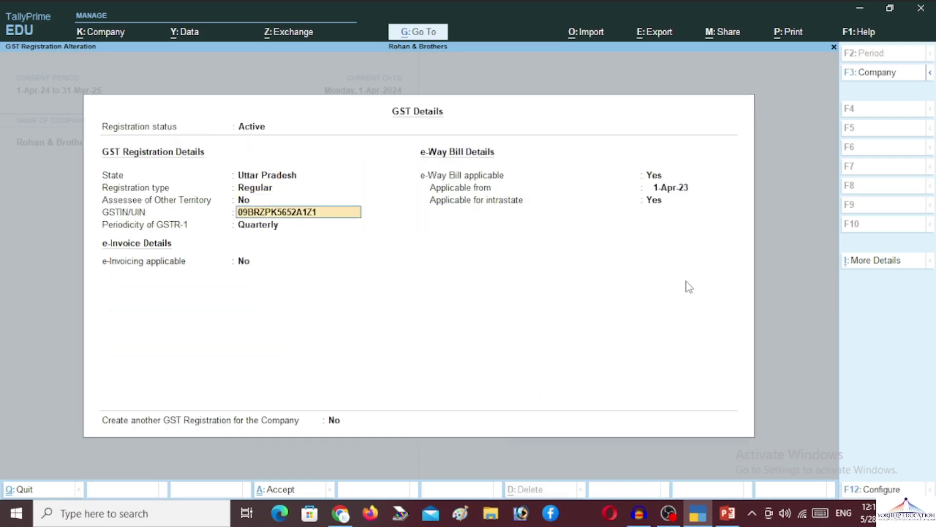
key(Return)
key(Return)
key(Return)
key(Return)
key(Return)
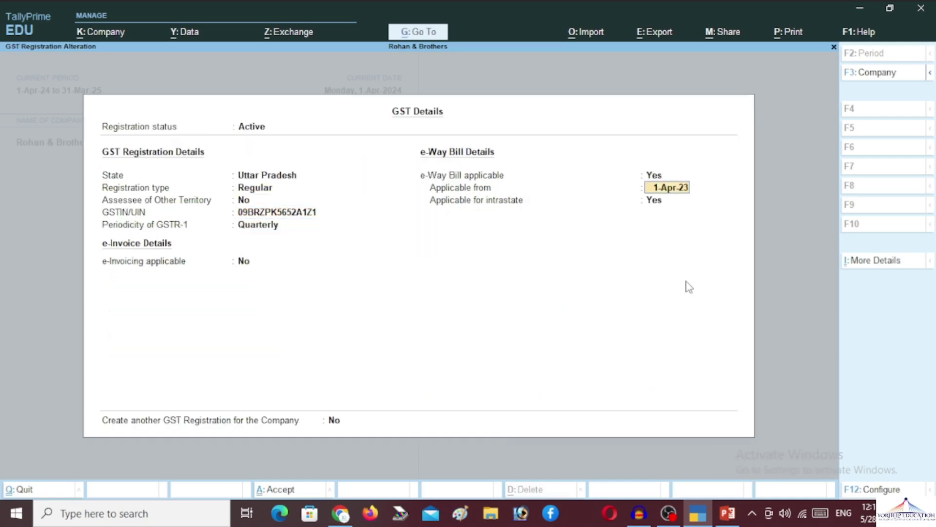
key(Return)
key(Return)
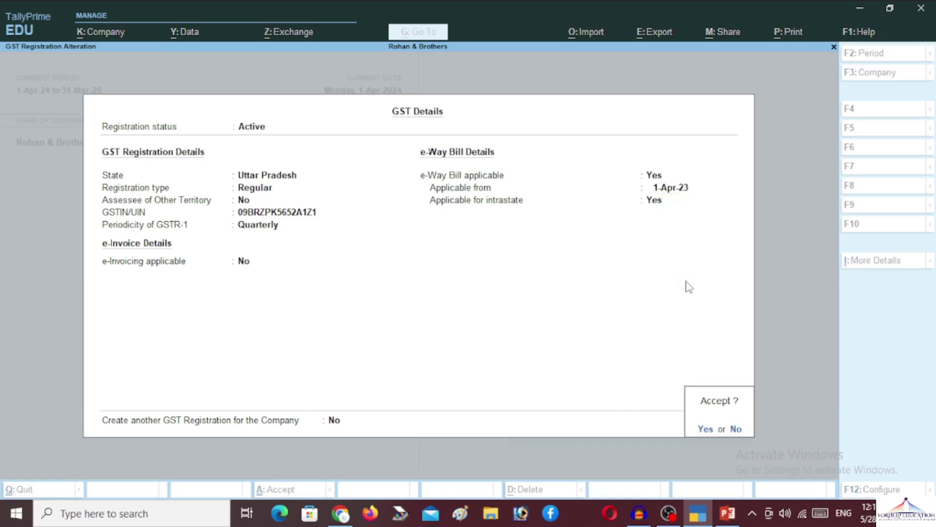
key(Return)
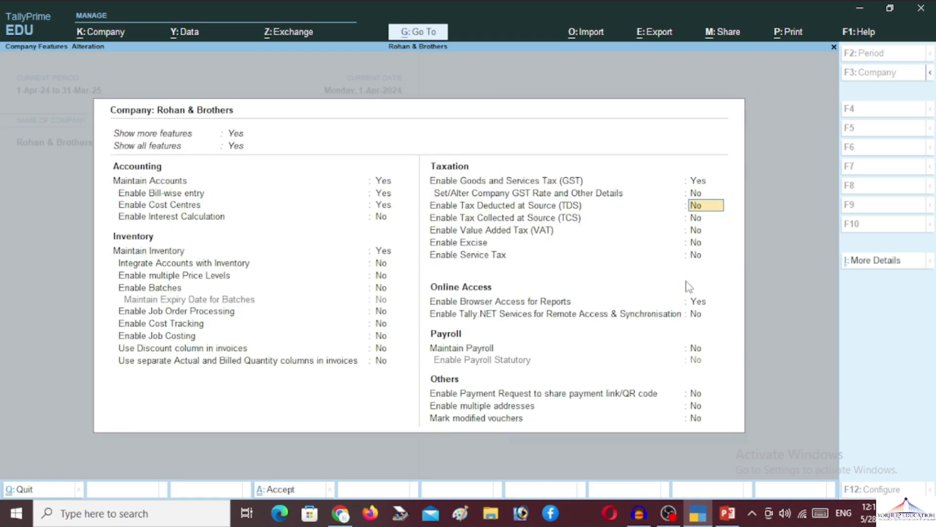
key(Return)
key(Return)
key(Return)
key(Return)
key(Return)
key(Return)
key(Return)
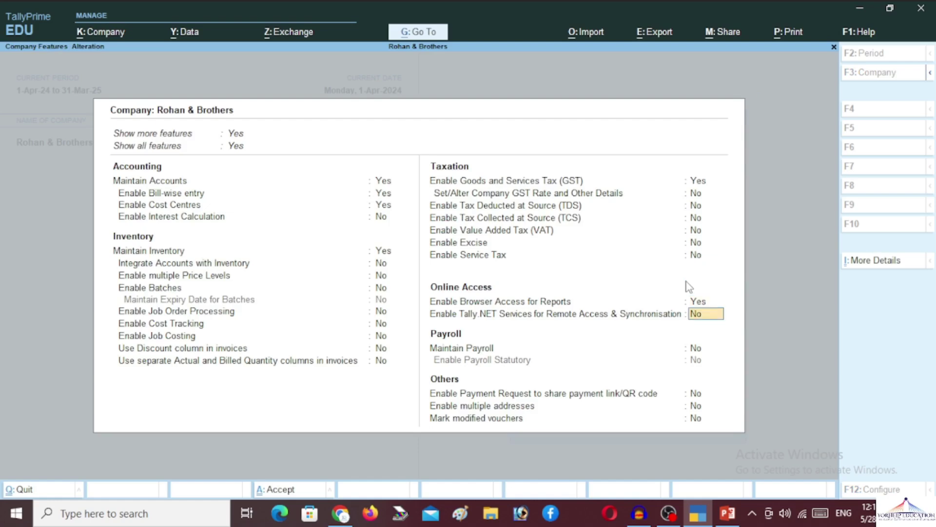
Set Maintain Payroll to Yes and enable Payroll Statutory
text(ye)
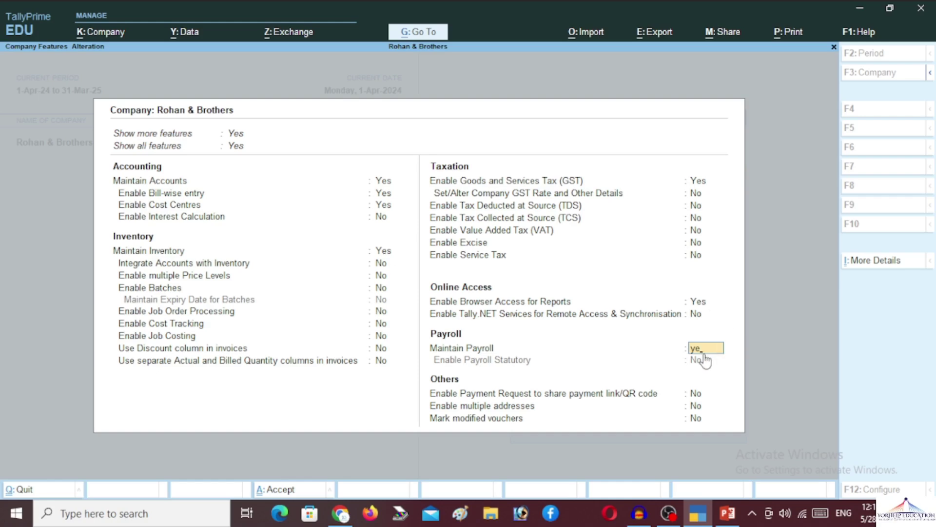
key(ctrl)
key(ctrl)
key(Return)
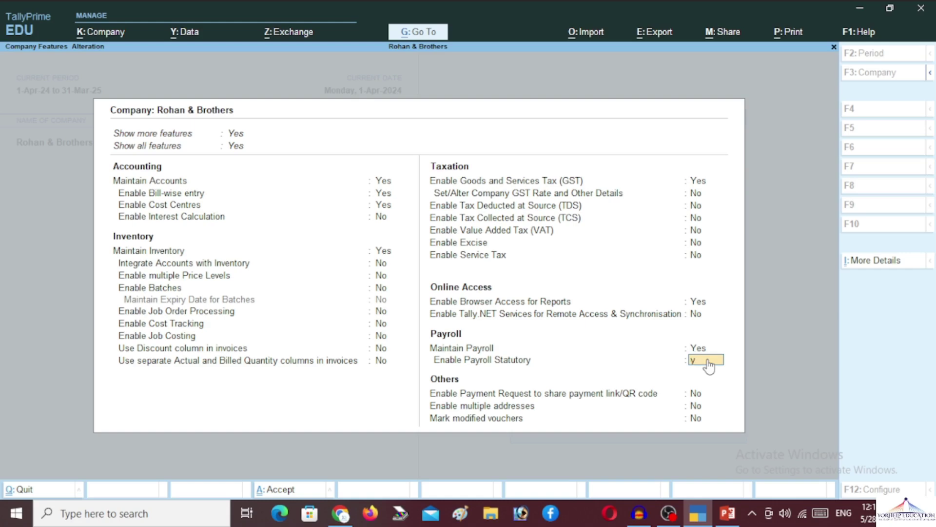
key(y)
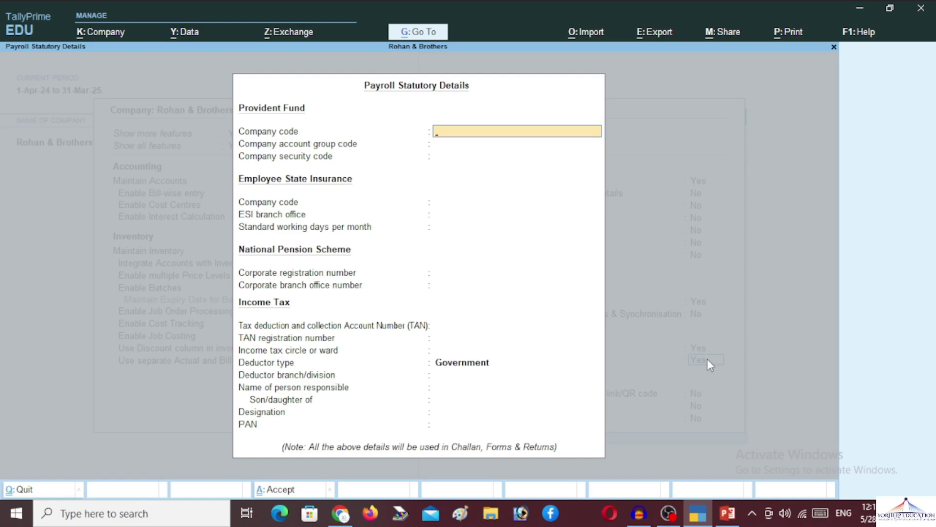
Enter the PF company code, account group code and security code
text(R&B00)
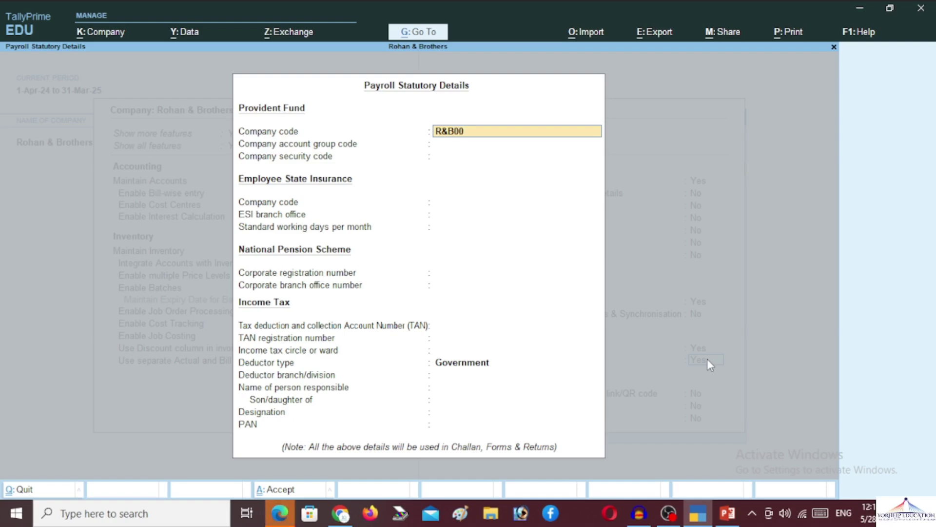
text(01)
key(BackSpace)
text(2401)
key(Return)
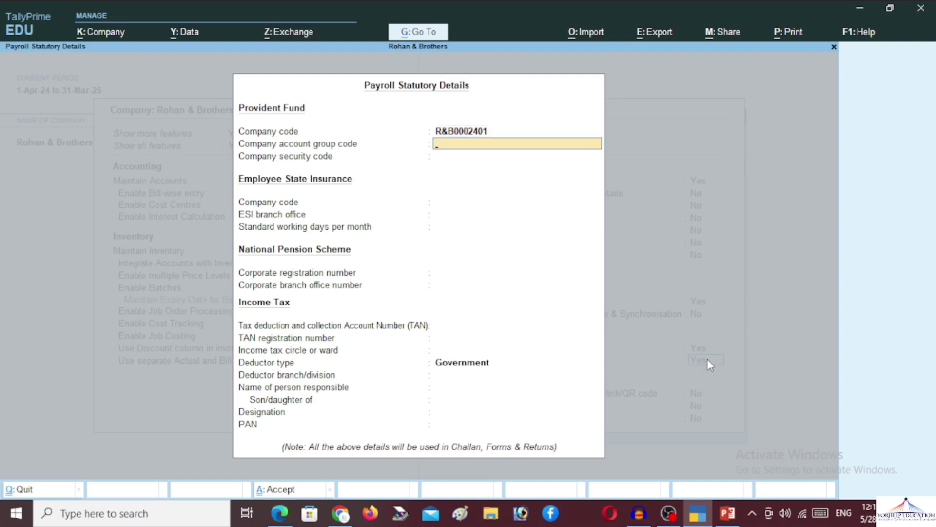
text(2401)
key(Return)
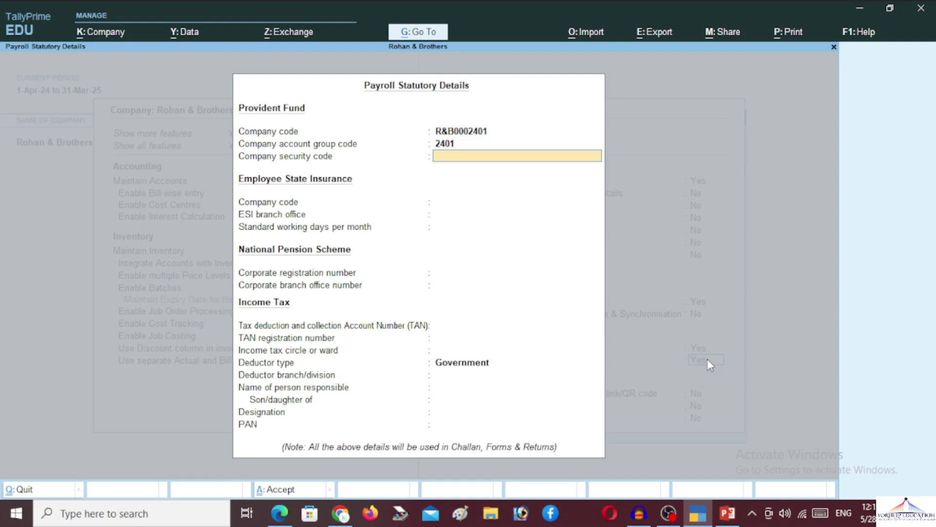
text(2401)
key(Return)
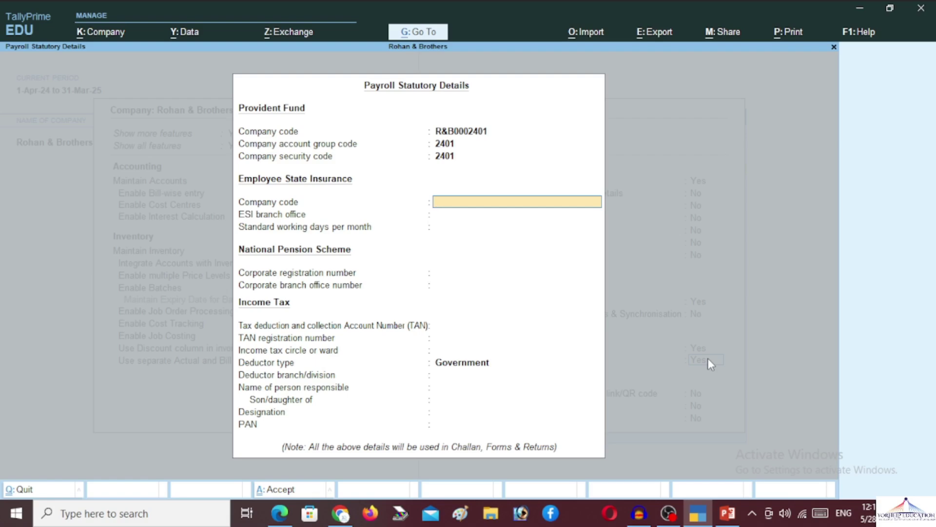
Enter the ESI company code, Kanpur as ESI branch office and 30 working days
text(RB0002401)
key(Return)
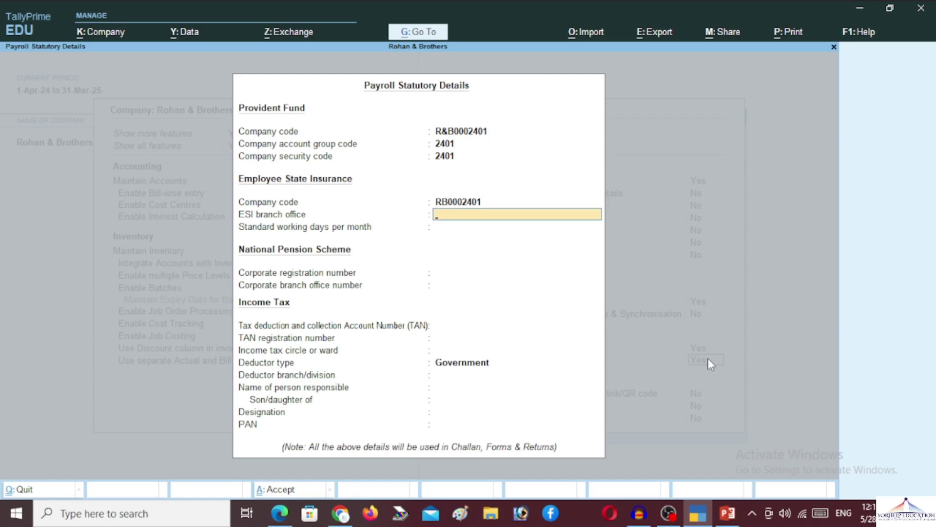
text(Kanpur)
key(Return)
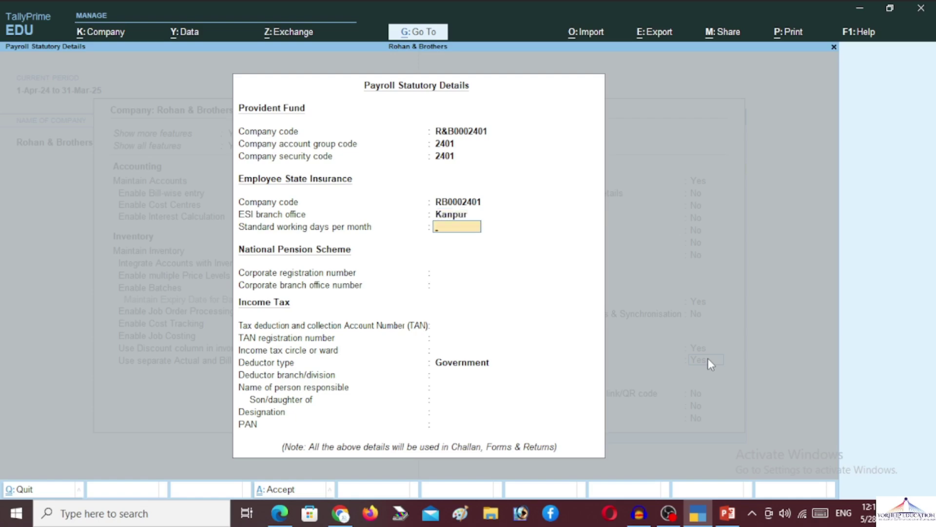
text(30)
key(Return)
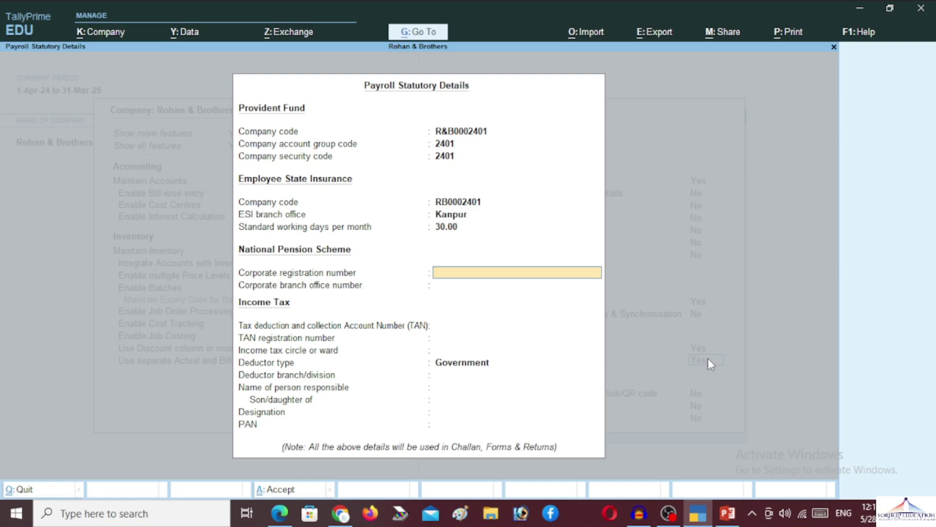
key(Return)
key(Return)
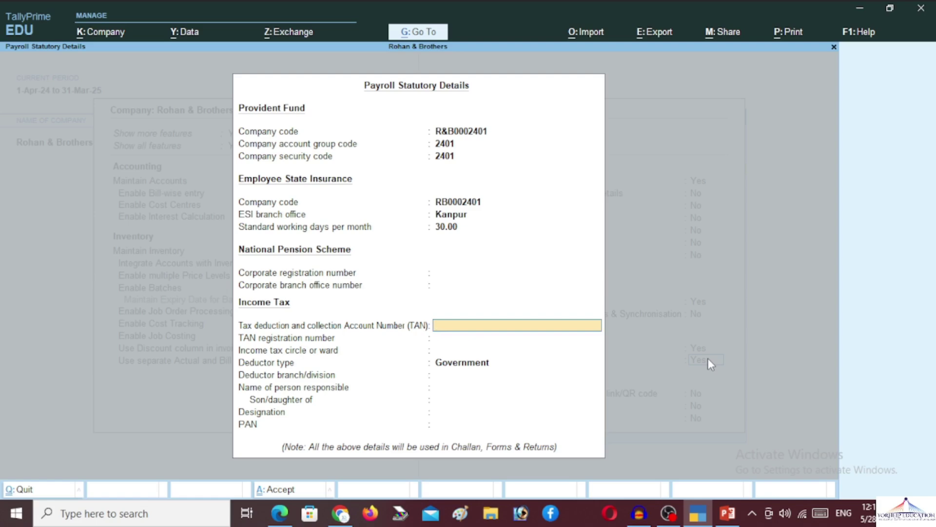
Enter the company's TAN and set the deductor type to Others
key(Return)
key(Return)
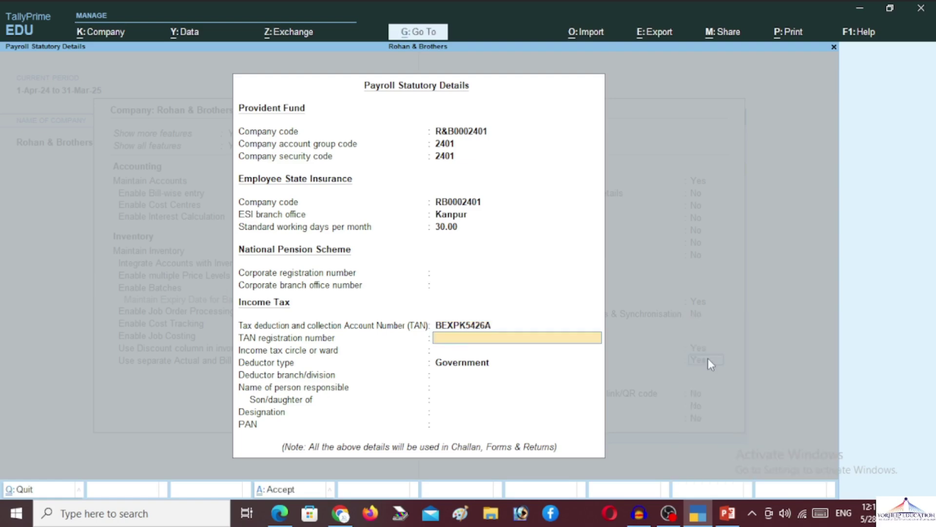
key(Return)
key(Return)
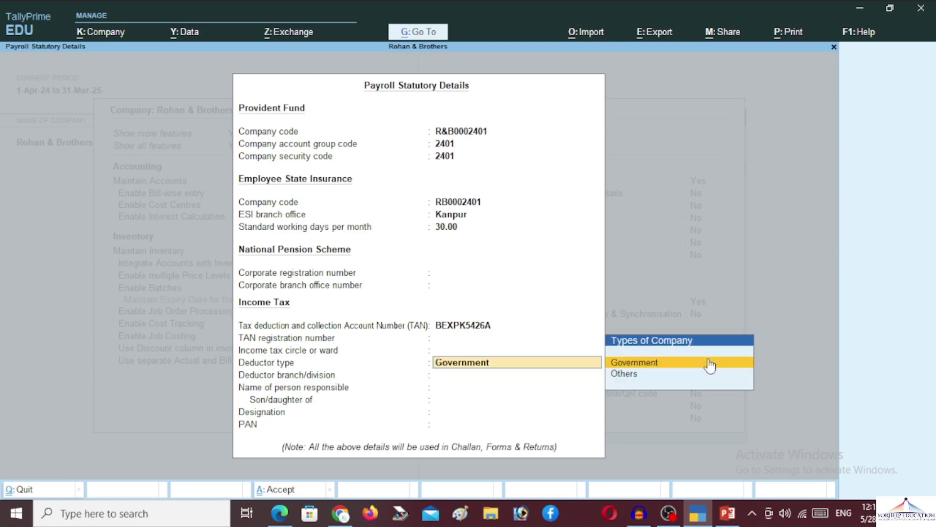
key(Down)
key(Return)
key(Return)
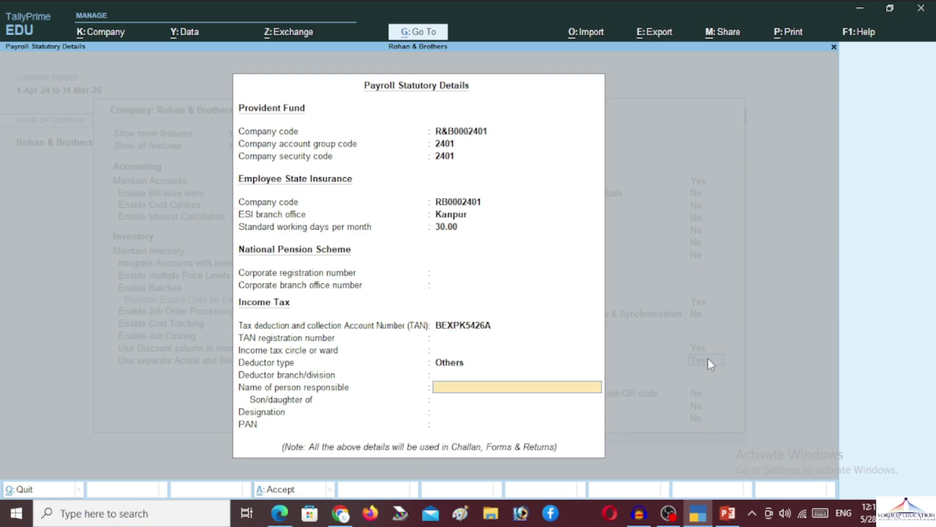
key(Return)
key(Return)
key(Return)
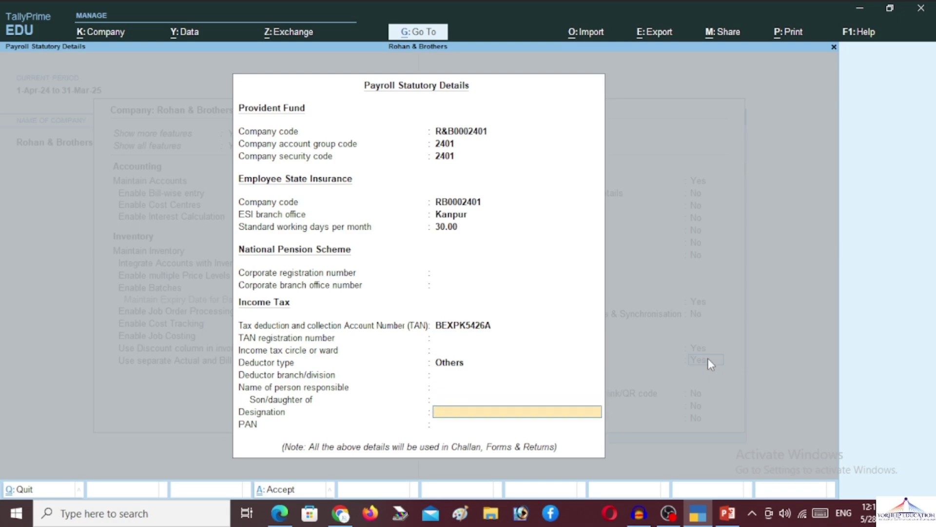
key(Return)
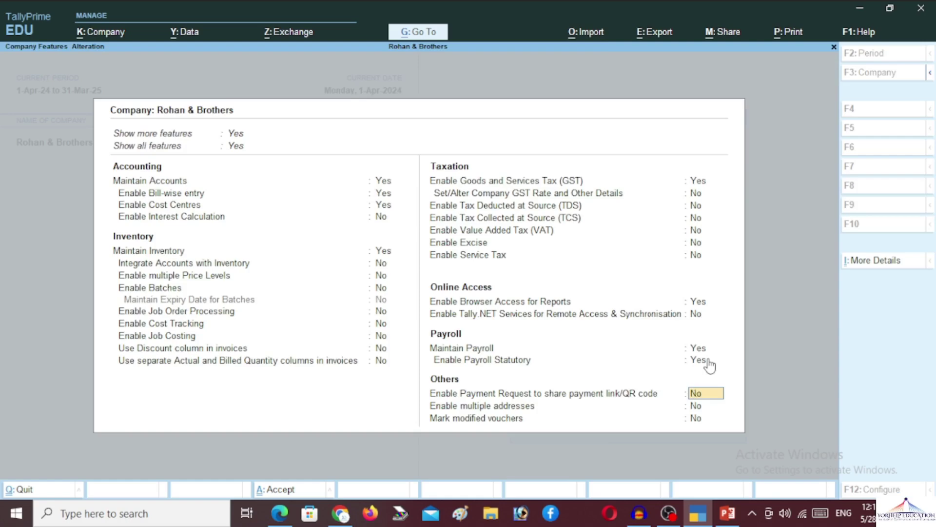
Accept the payroll-enabled Company Features, then reopen them and quit without changes
key(Return)
key(Return)
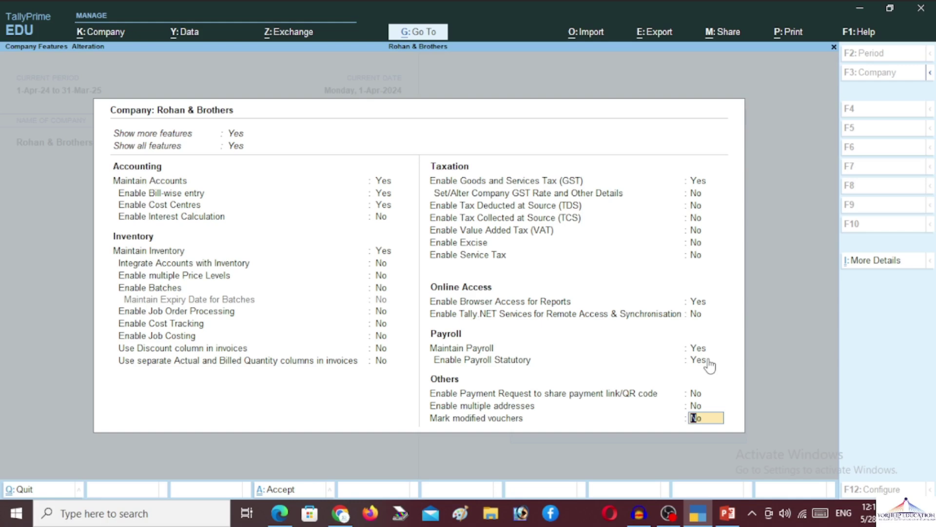
key(Return)
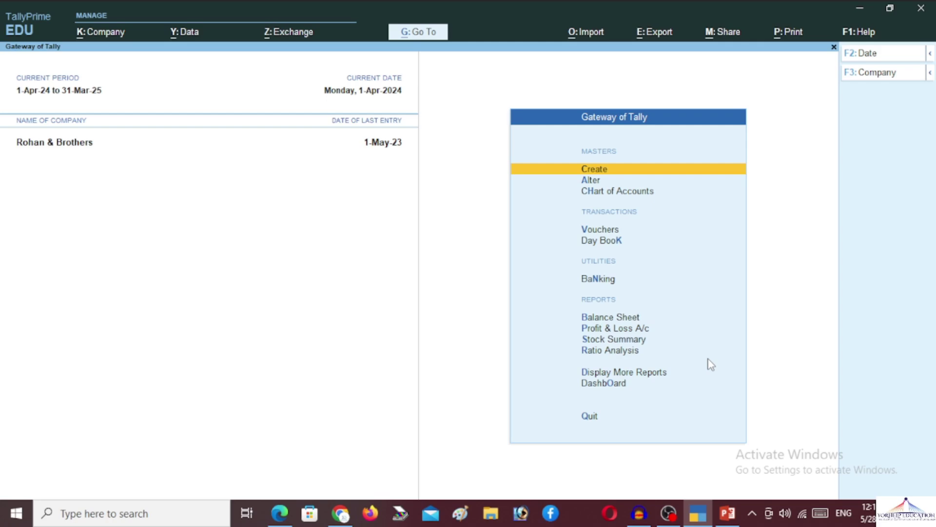
key(F11)
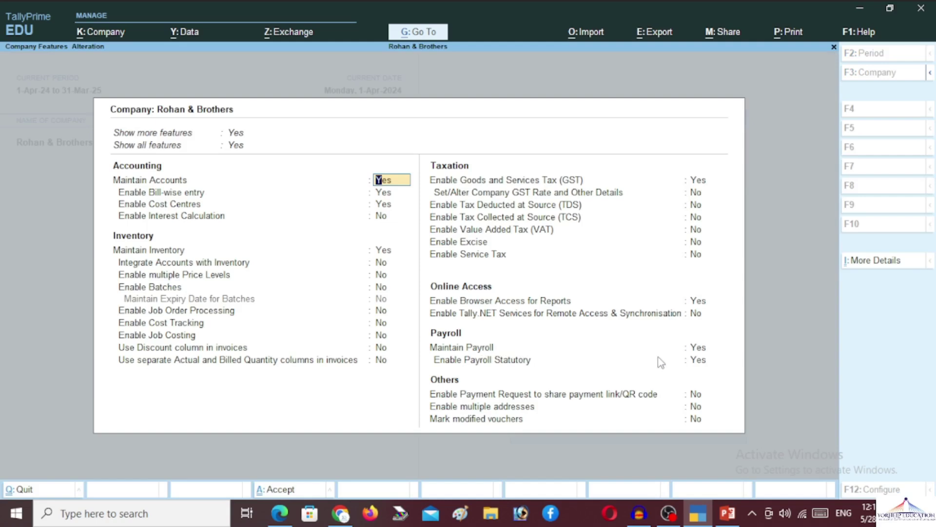
click(695, 350)
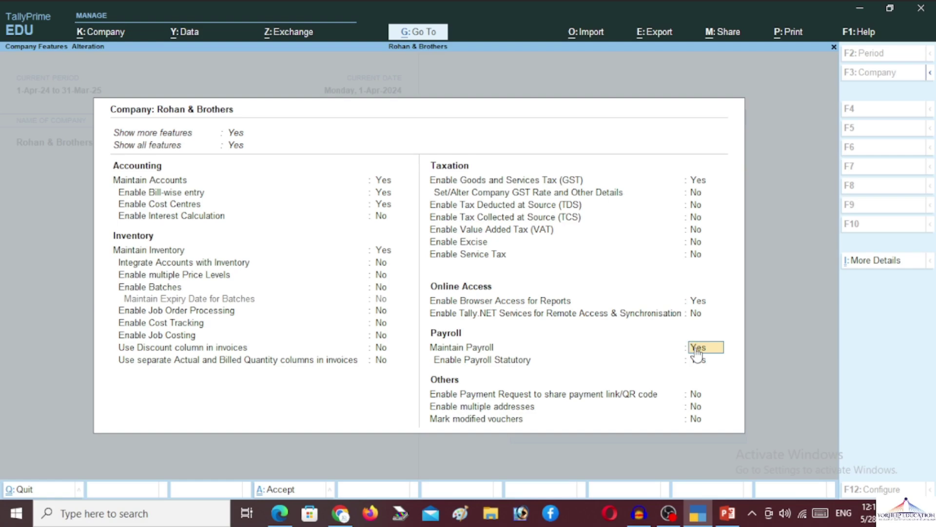
key(BackSpace)
key(Escape)
key(y)
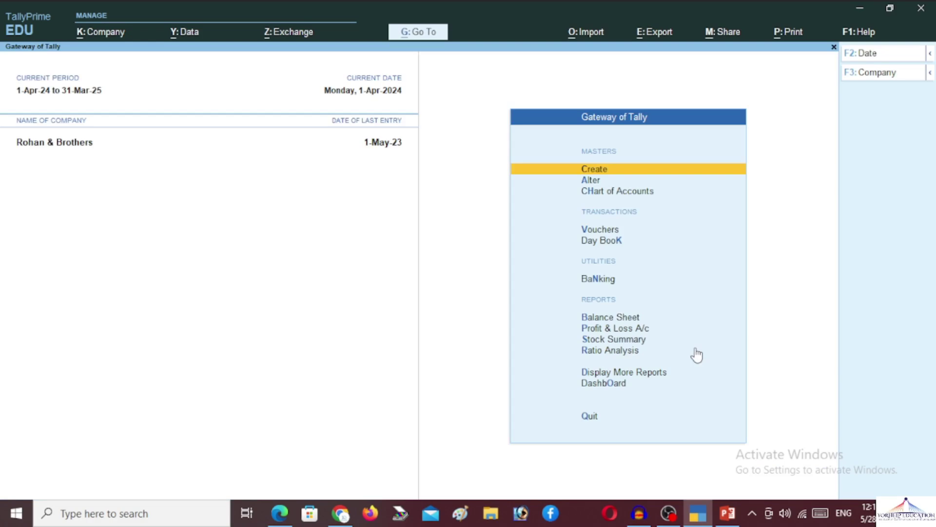
key(Down)
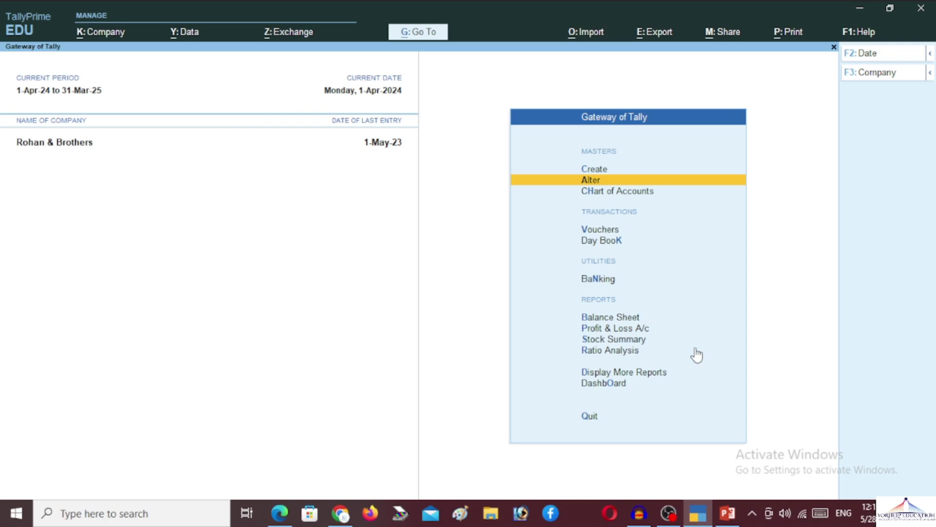
key(Down)
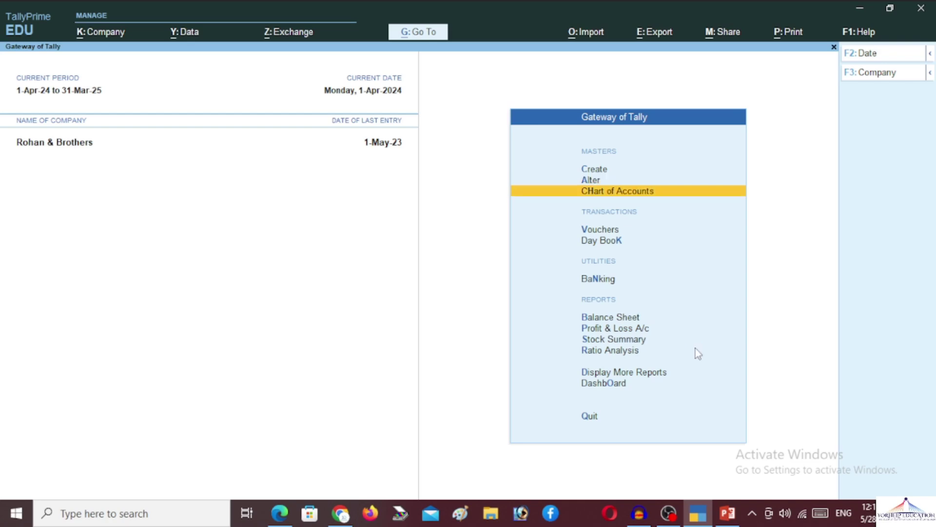
key(Return)
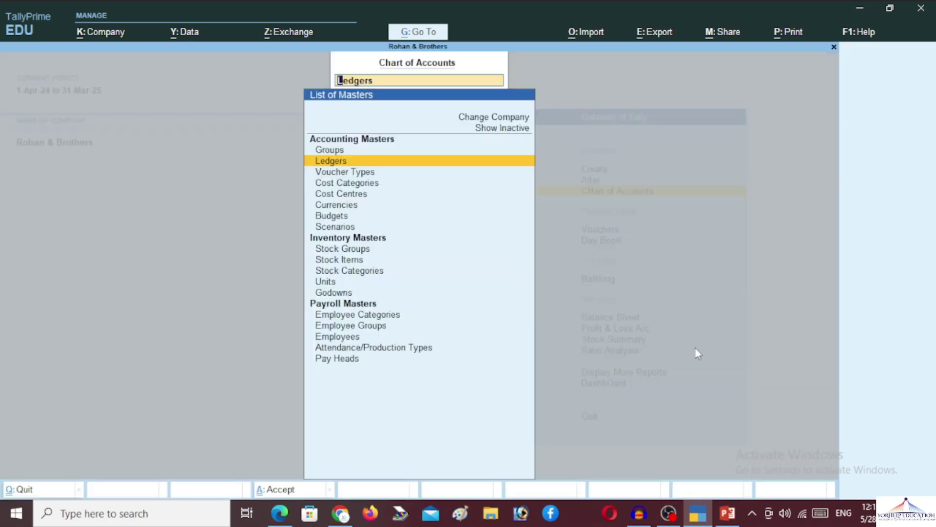
key(Return)
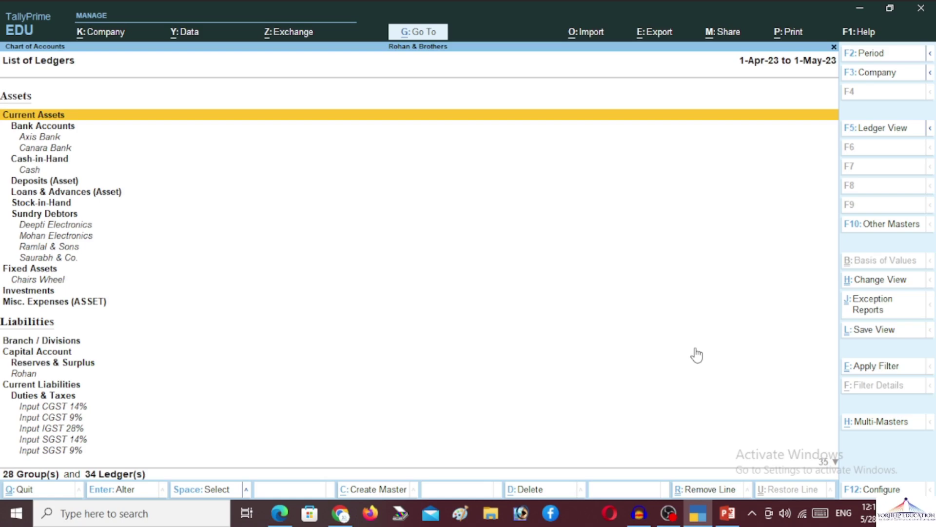
key(alt+h)
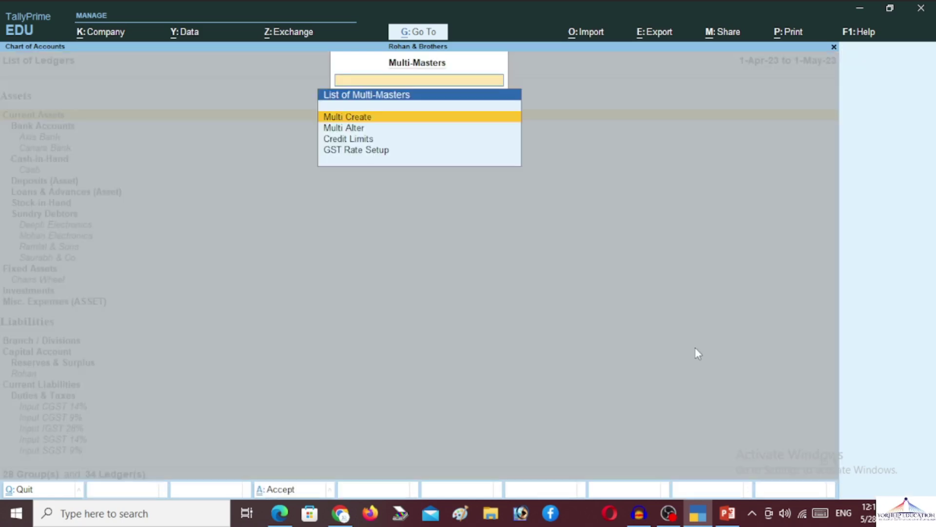
key(Down)
key(Return)
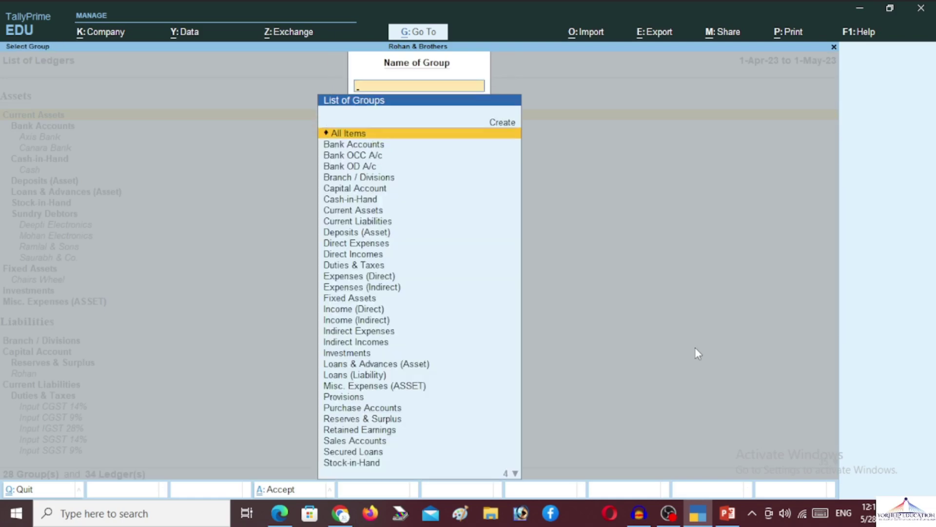
key(Return)
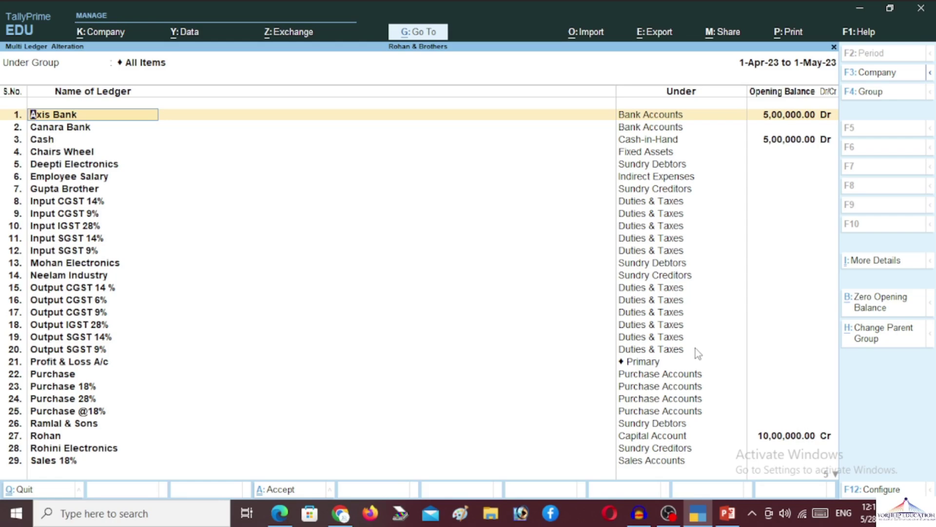
key(Return)
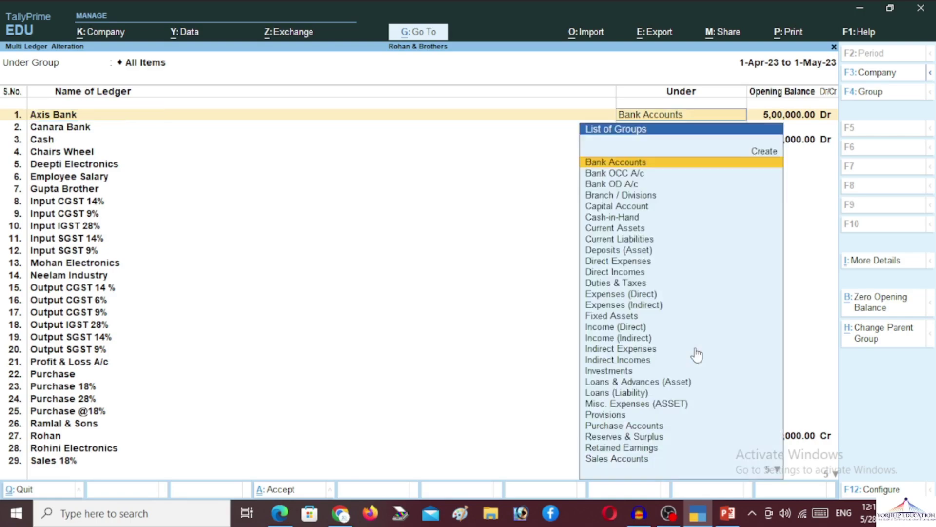
key(Return)
key(Return)
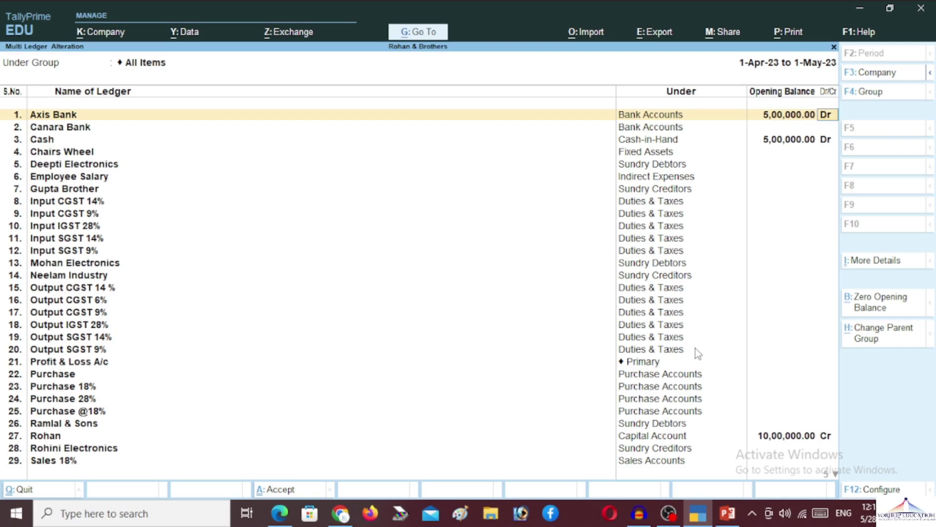
key(Return)
key(Return)
key(Return)
key(Return)
key(Return)
key(Return)
key(Return)
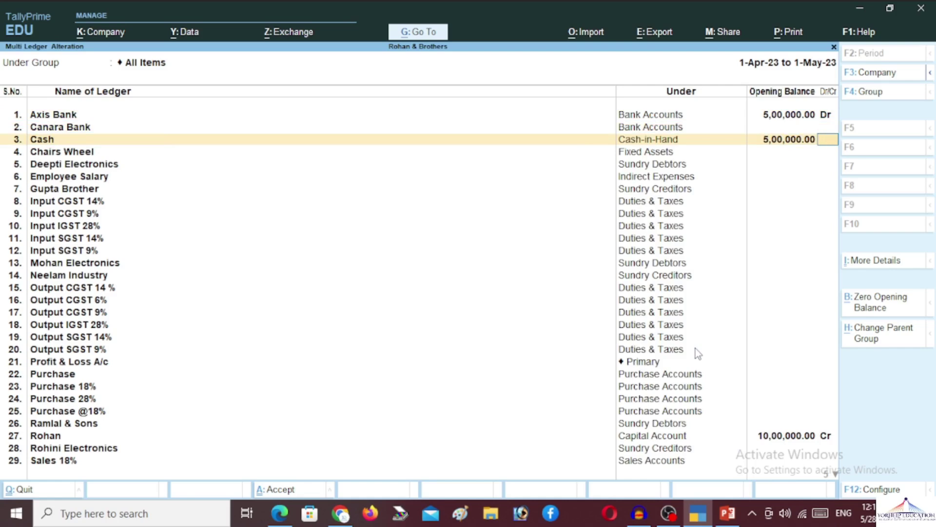
key(Escape)
key(Return)
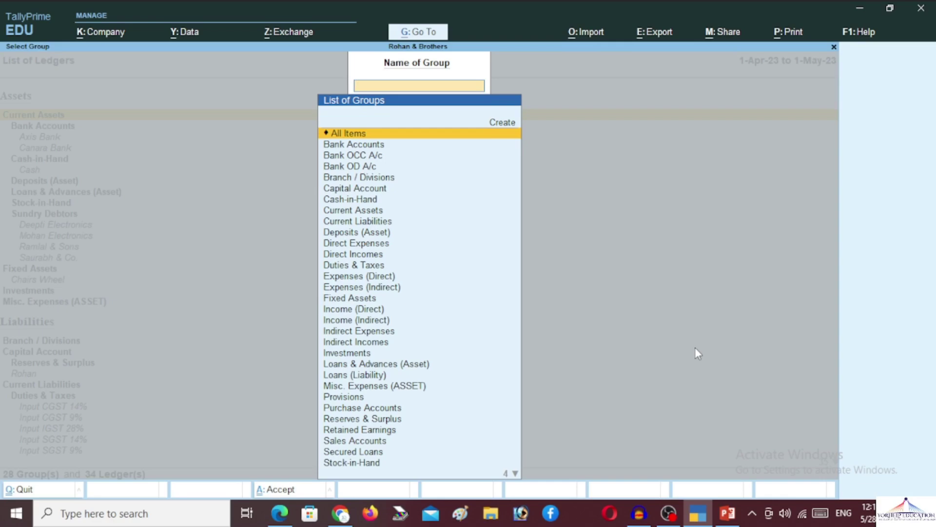
key(Escape)
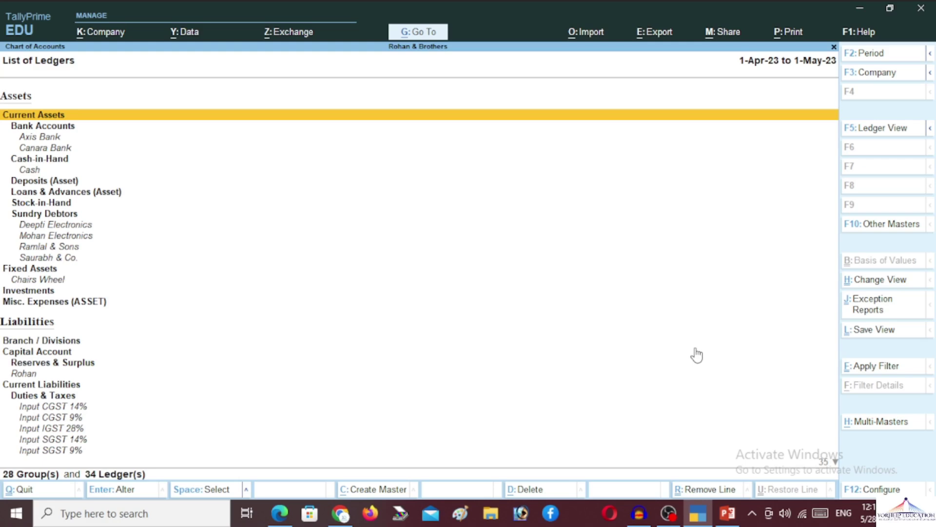
key(Escape)
key(Escape)
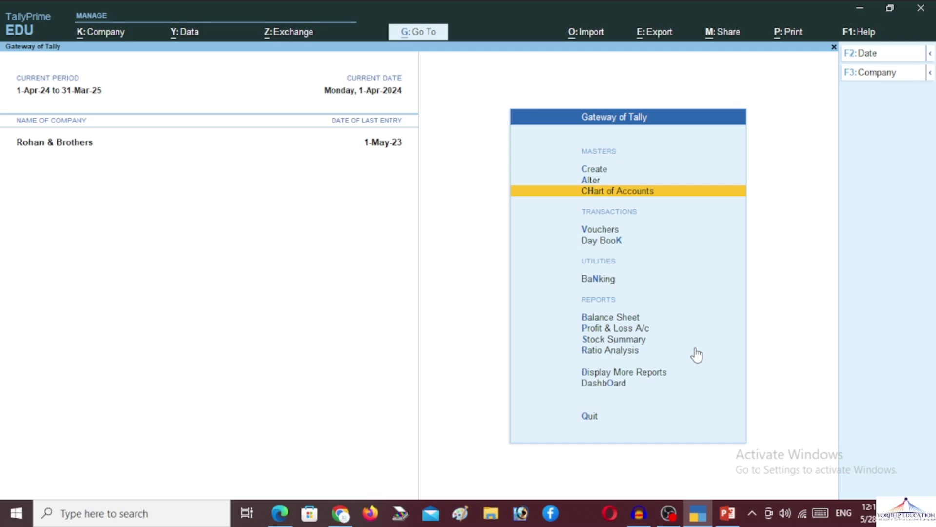
key(Up)
key(Up)
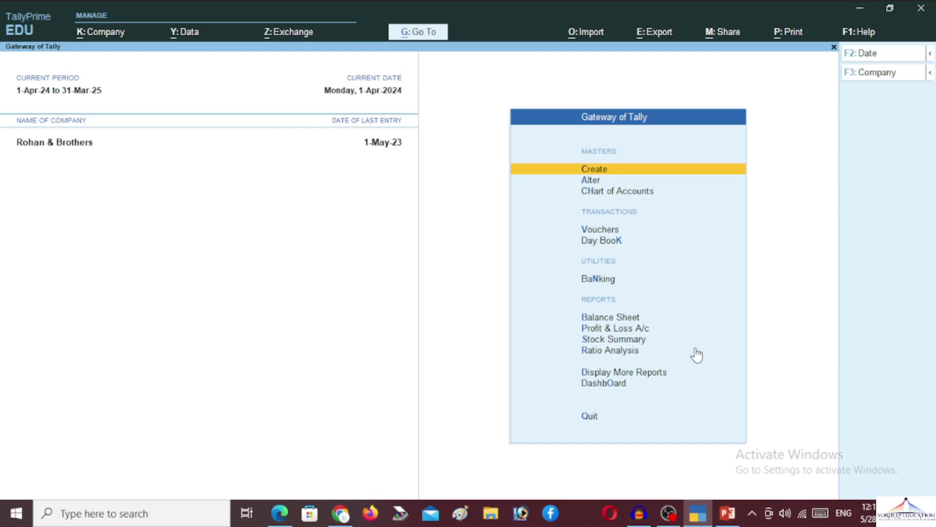
From Create, choose Employee Group under Payroll Masters to get a blank form
key(Return)
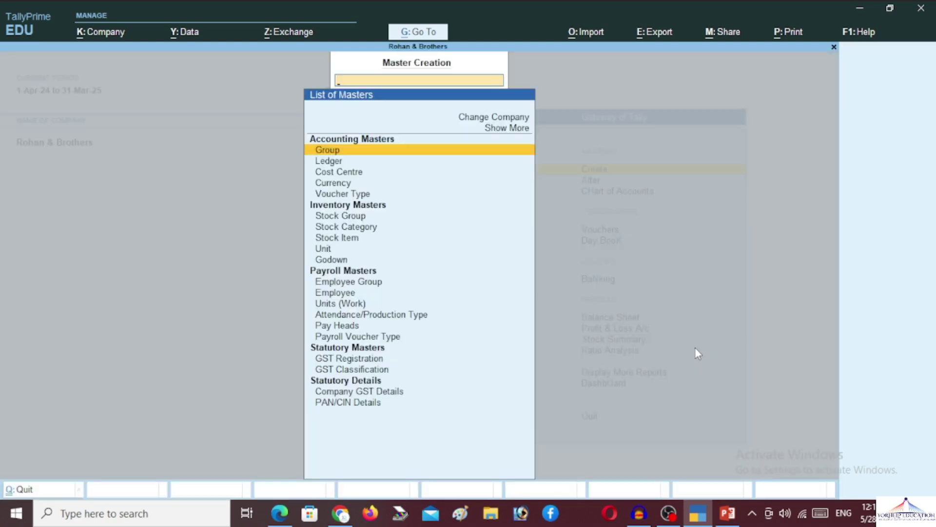
key(Down)
key(Down)
key(Down)
key(Down)
key(Down)
key(Down)
key(Down)
key(Down)
key(Down)
key(Down)
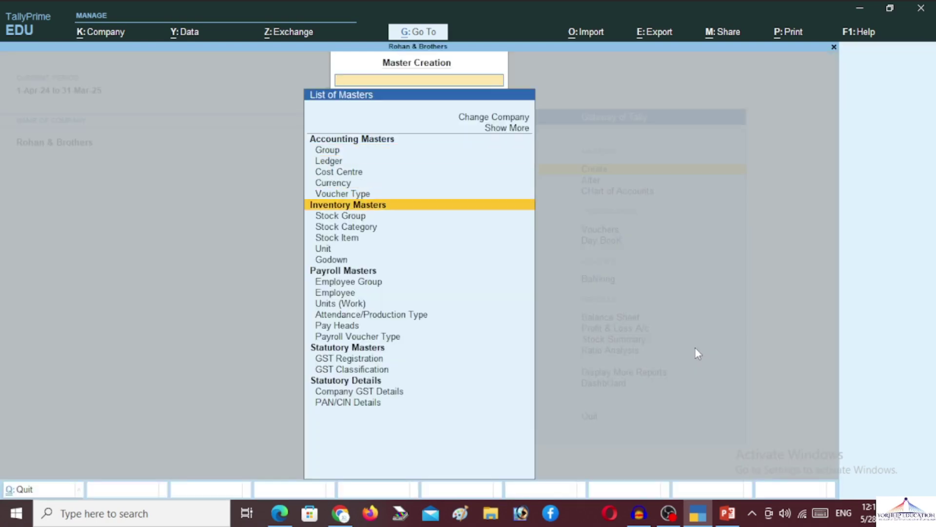
key(Down)
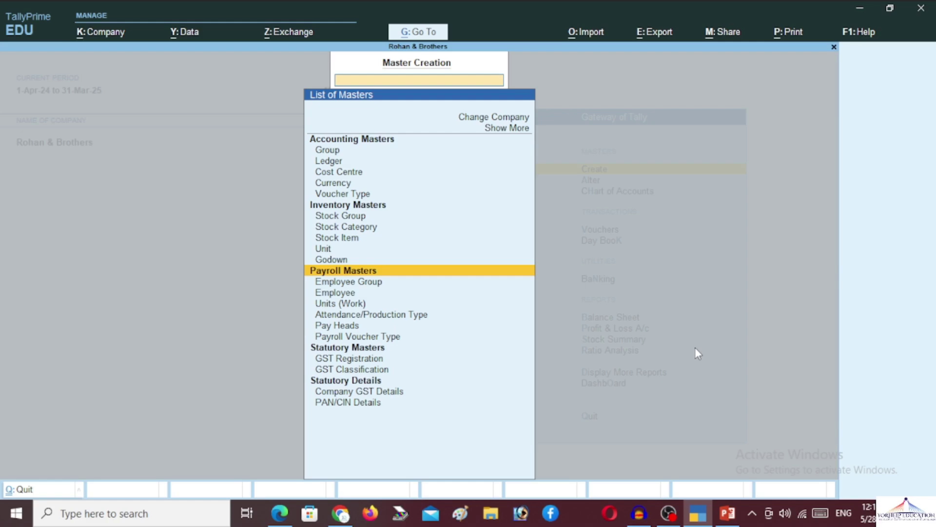
key(Down)
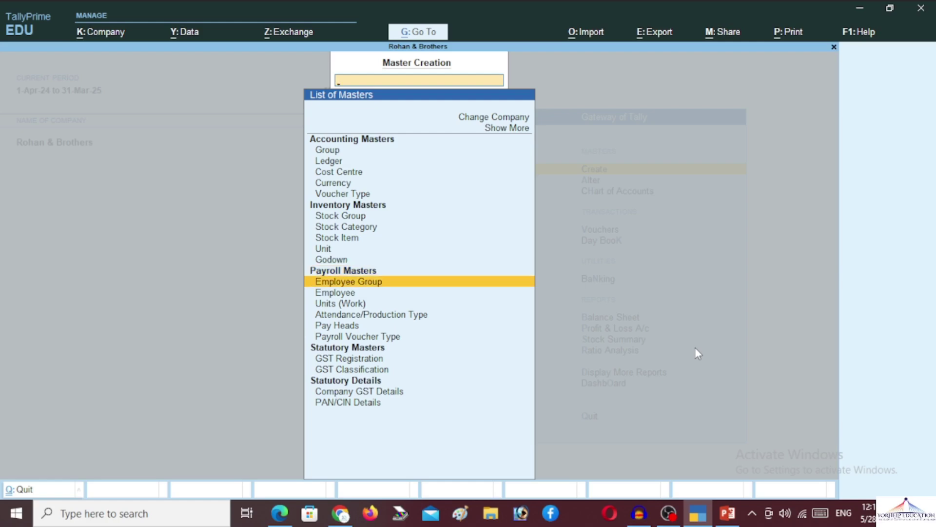
key(Return)
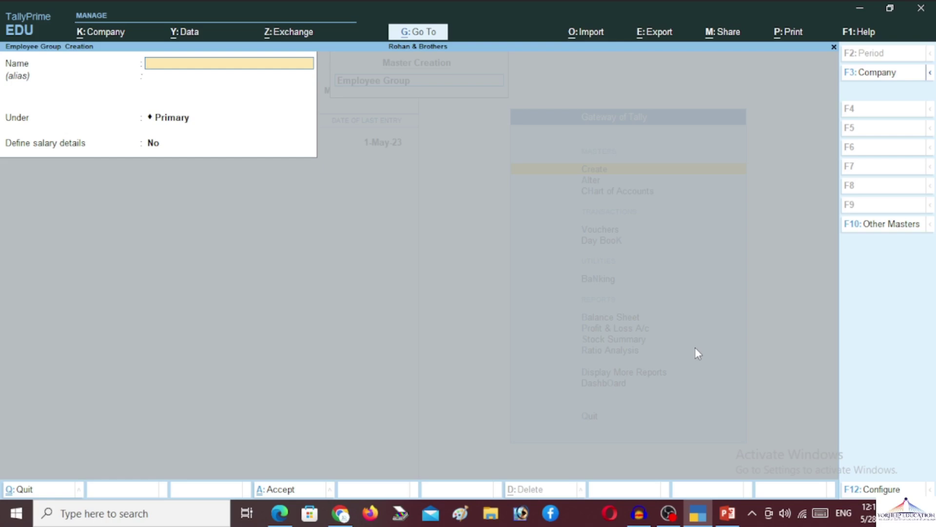
Create the Marketing and Sales employee groups under Primary
text(Marketing)
key(Return)
key(Return)
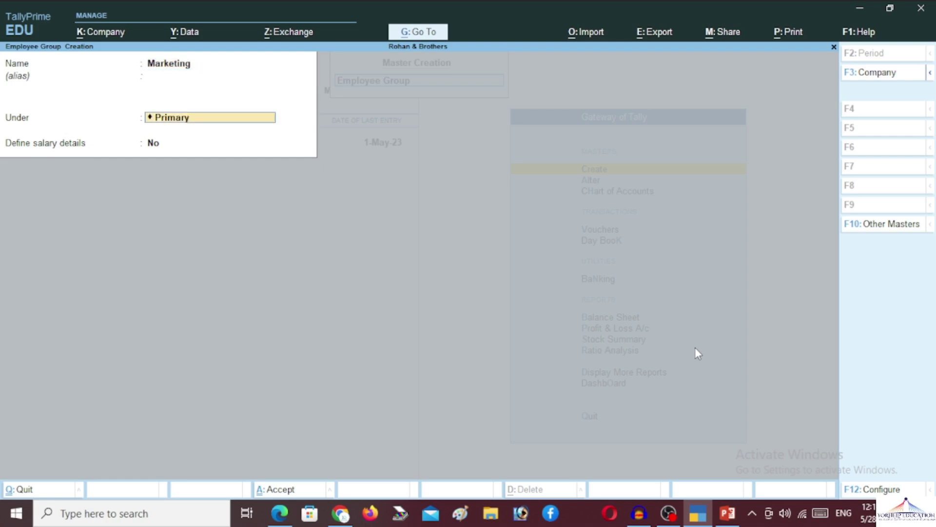
key(Return)
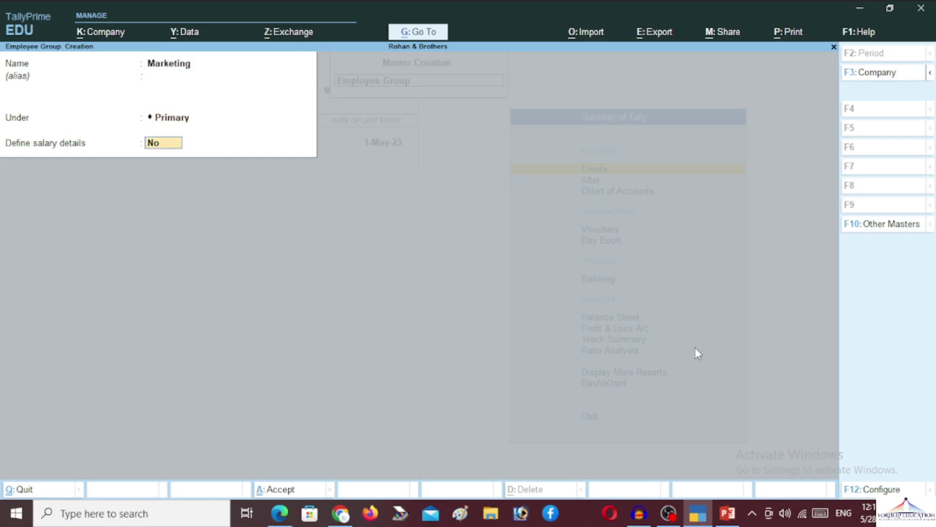
key(Return)
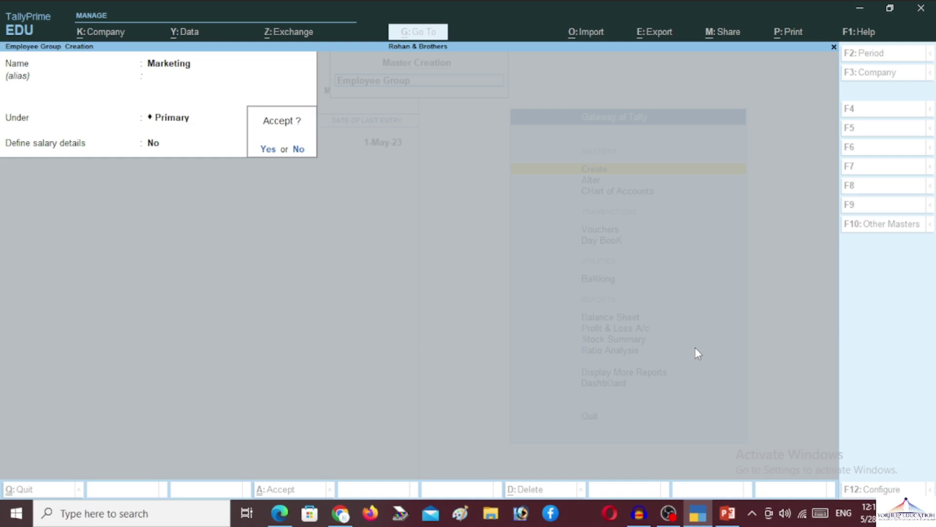
key(Return)
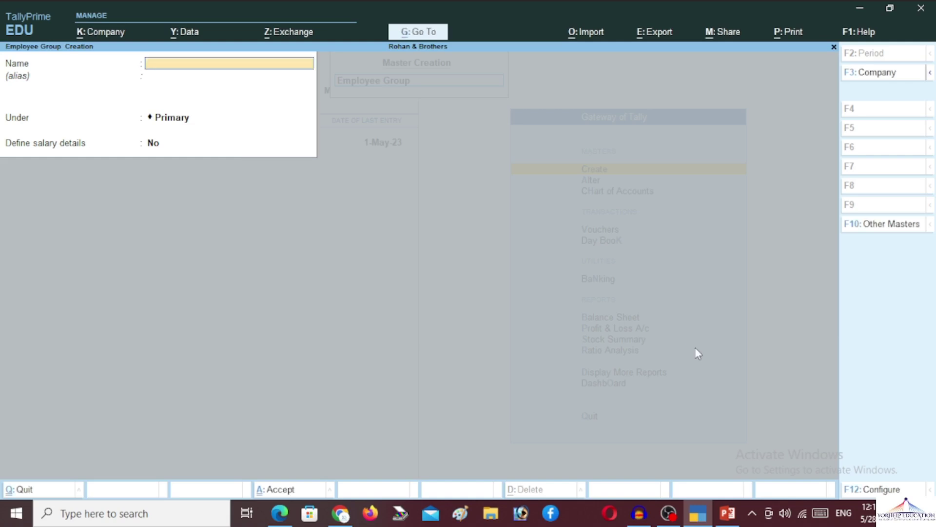
text(Sales)
key(Return)
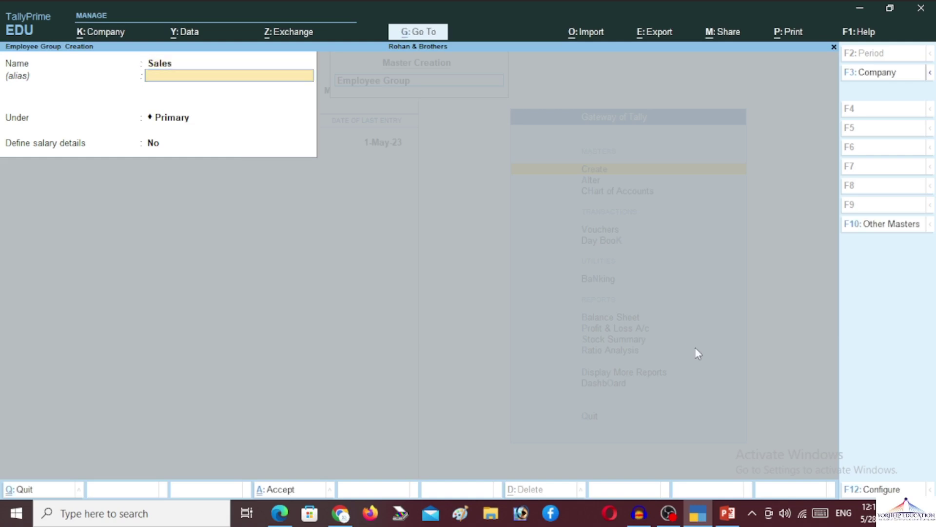
key(Return)
key(Return)
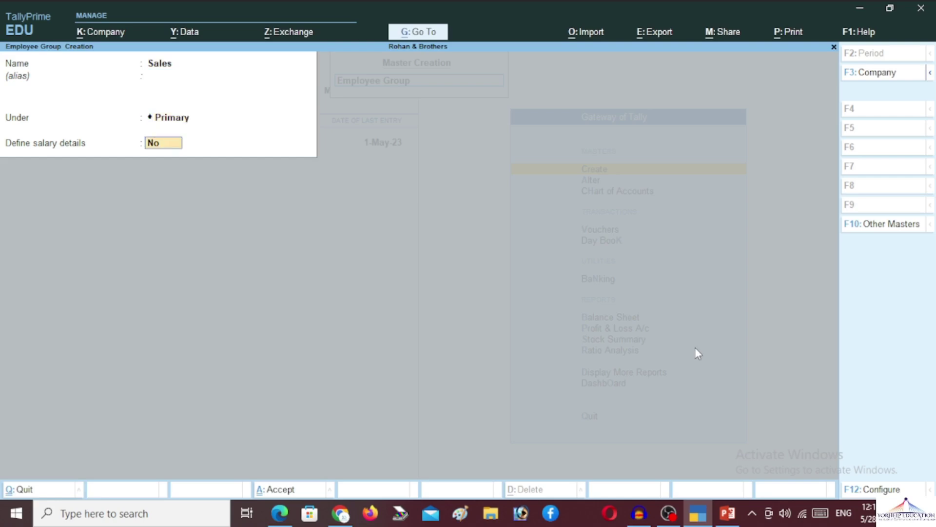
key(Return)
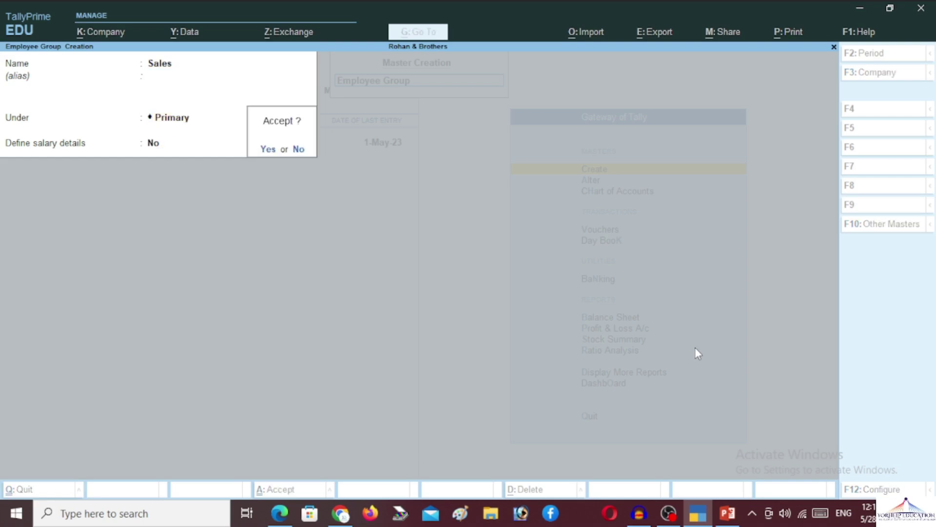
Create the HR and Account employee groups under Primary
key(Return)
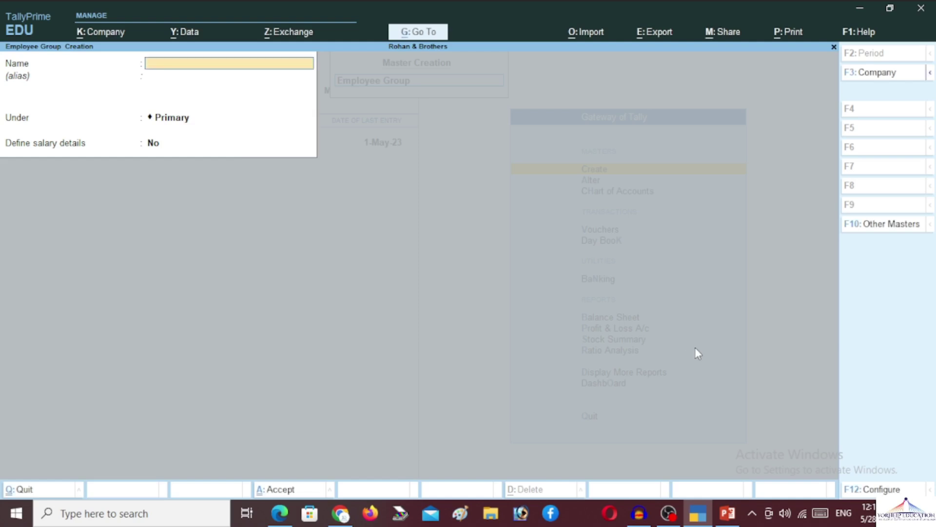
text(Hra)
key(BackSpace)
key(BackSpace)
text(RA)
key(BackSpace)
key(Return)
key(Return)
key(Return)
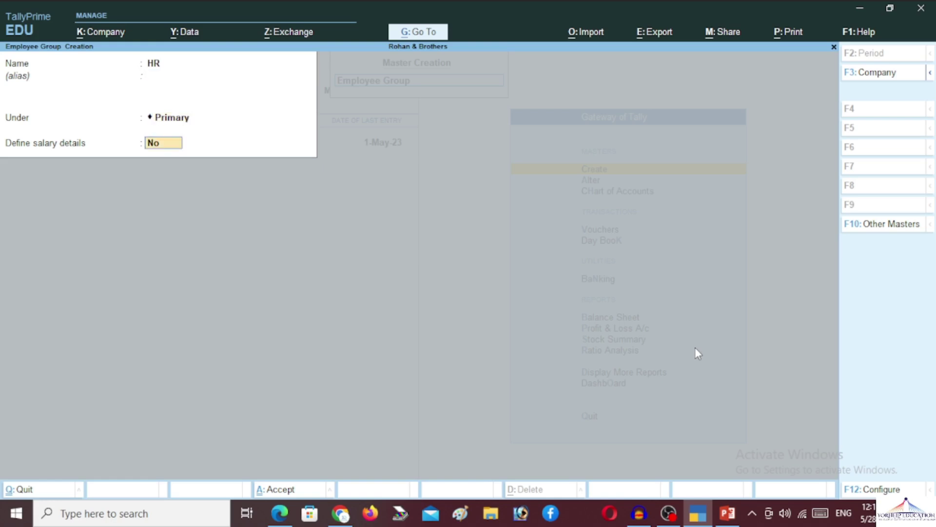
key(Return)
key(Return)
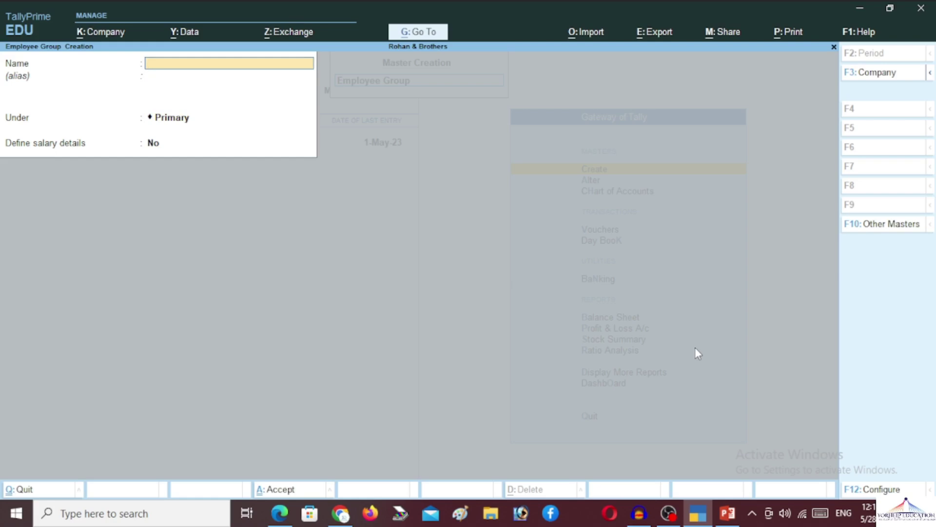
text(Acco)
key(BackSpace)
key(BackSpace)
text(count)
key(Return)
key(Return)
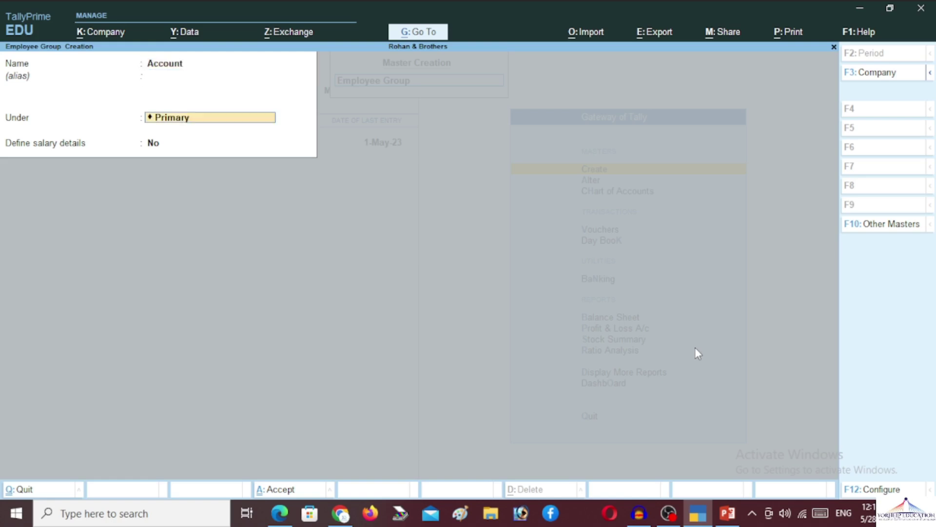
key(Return)
key(Return)
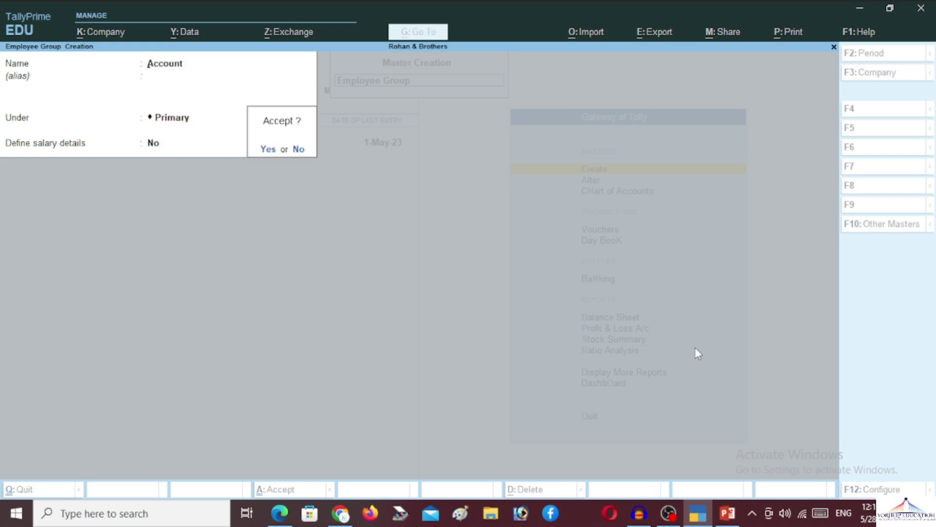
key(Return)
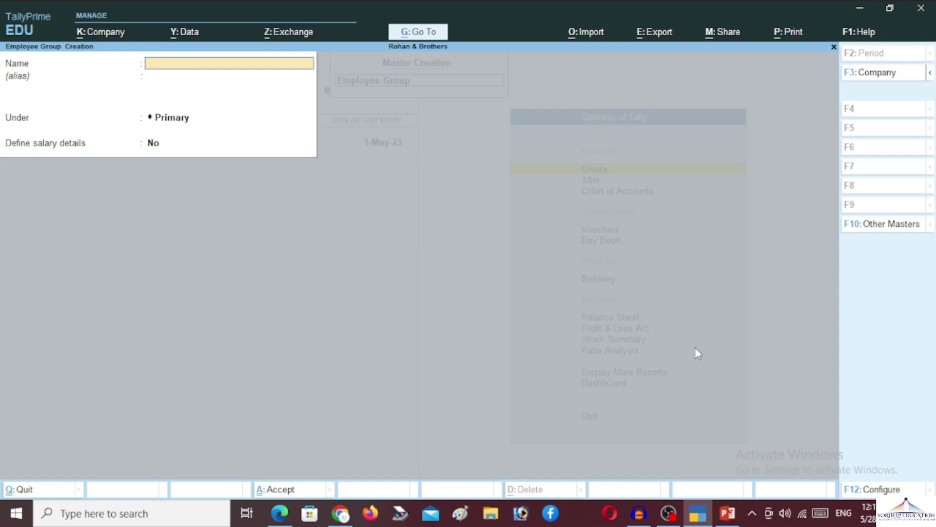
Add the Service Department group and close employee group creation
text(Service Department)
key(Return)
key(Return)
key(Return)
key(Return)
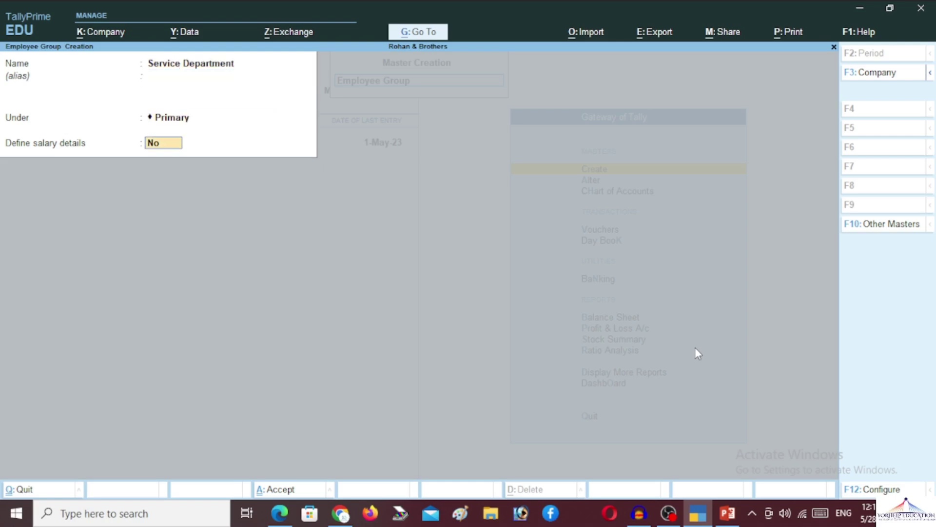
key(Return)
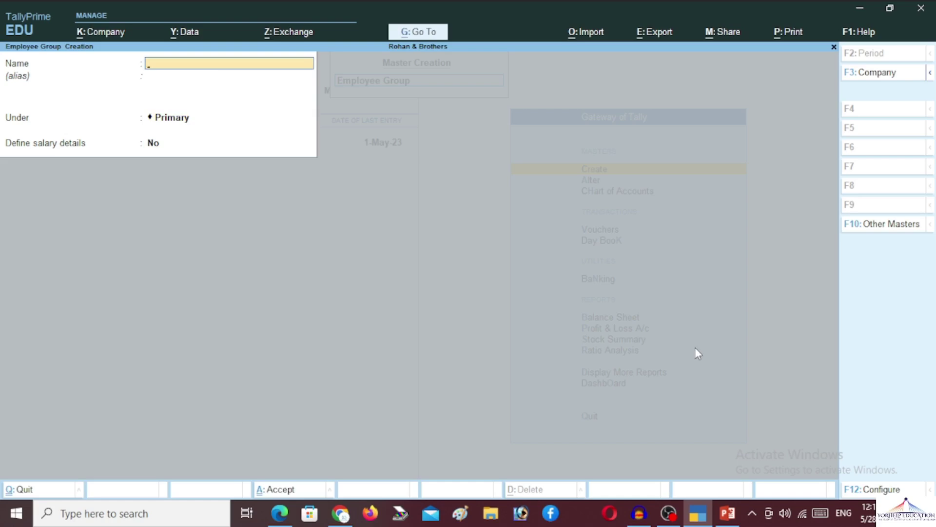
key(Escape)
key(Return)
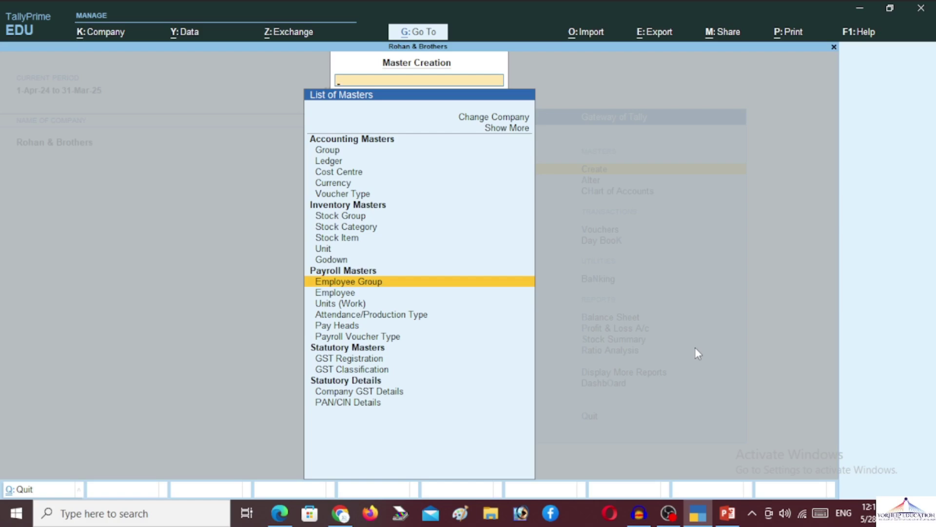
Start a work unit with symbol Days and formal name Day
key(Down)
key(Down)
key(Return)
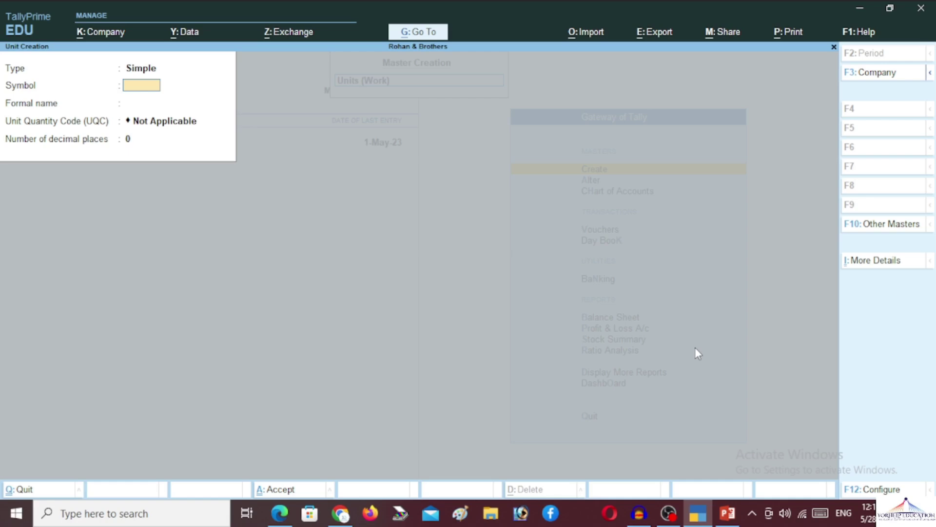
key(Escape)
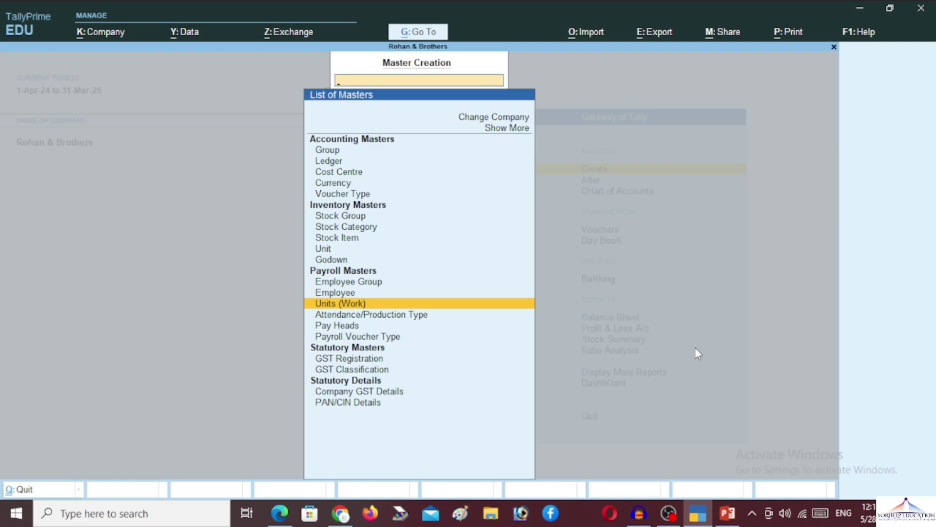
key(Return)
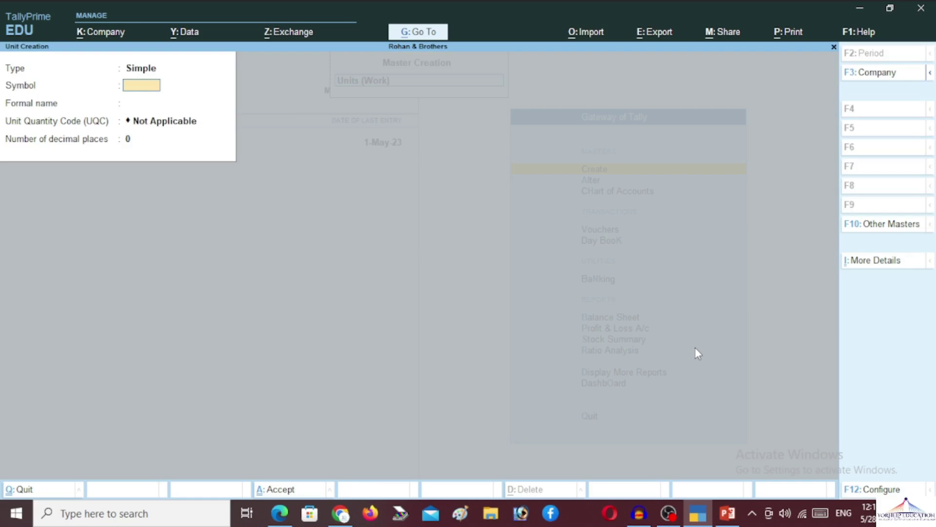
text(Days)
key(Return)
text(Days)
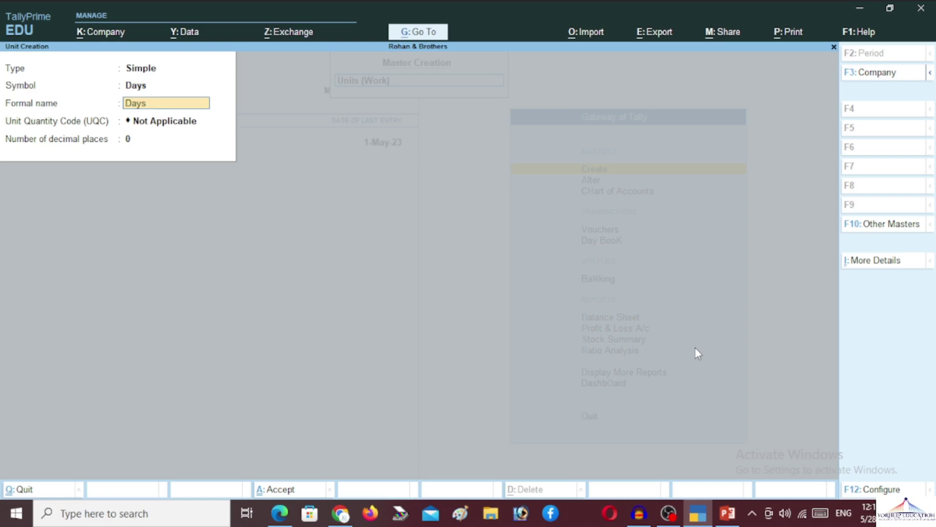
key(Delete)
key(Delete)
key(Delete)
key(Delete)
text(Days)
key(Up)
key(Return)
text(Day)
key(Return)
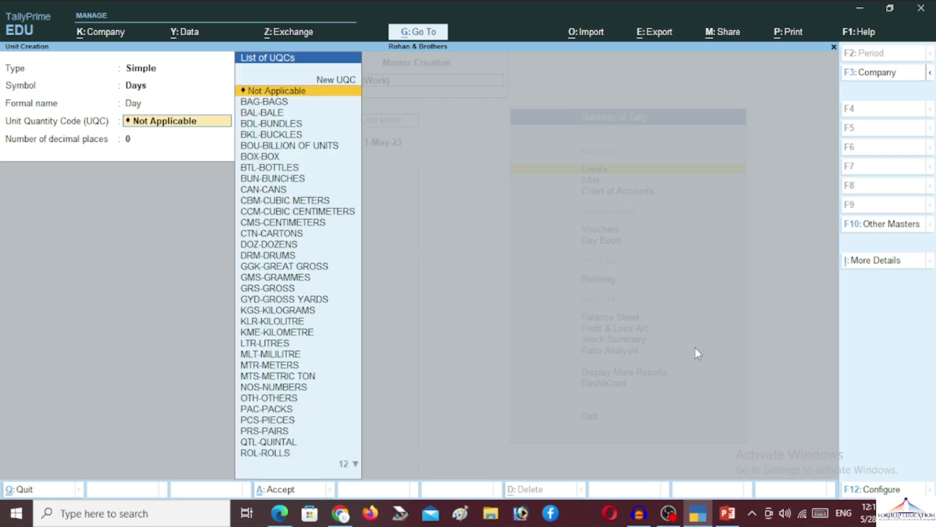
Keep the quantity code Not Applicable with 0 decimals, save Days, and exit unit creation
text(da)
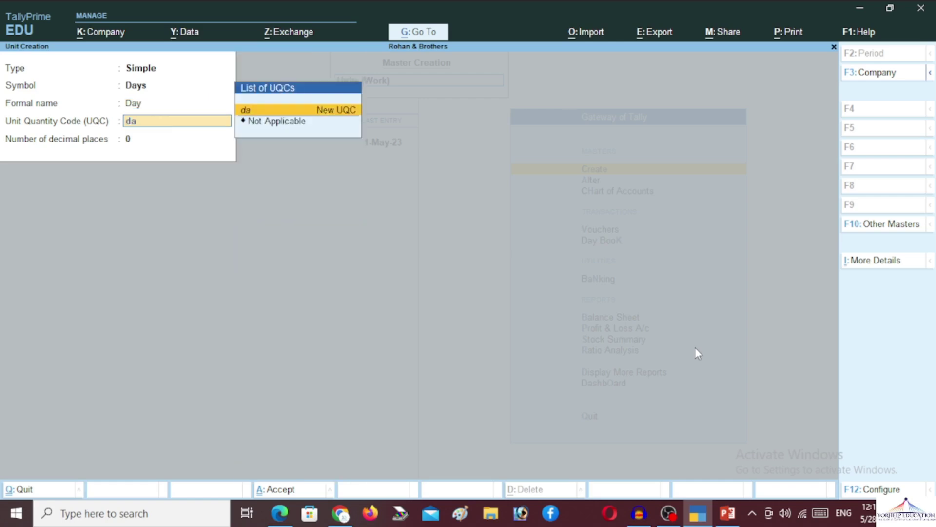
key(BackSpace)
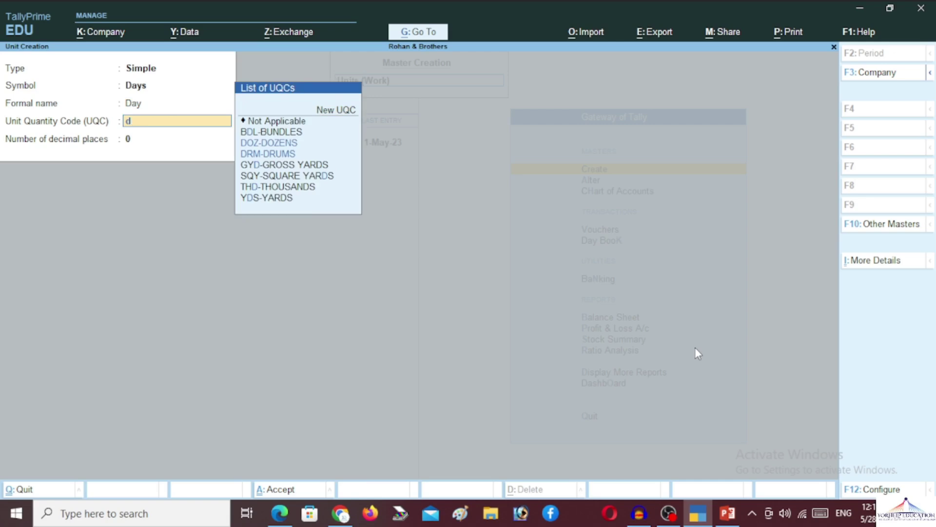
key(Down)
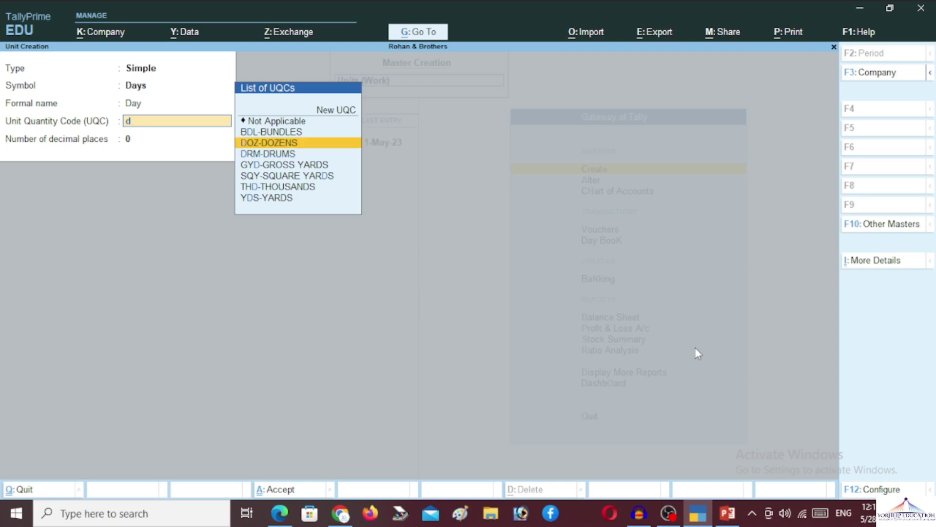
key(Up)
key(Up)
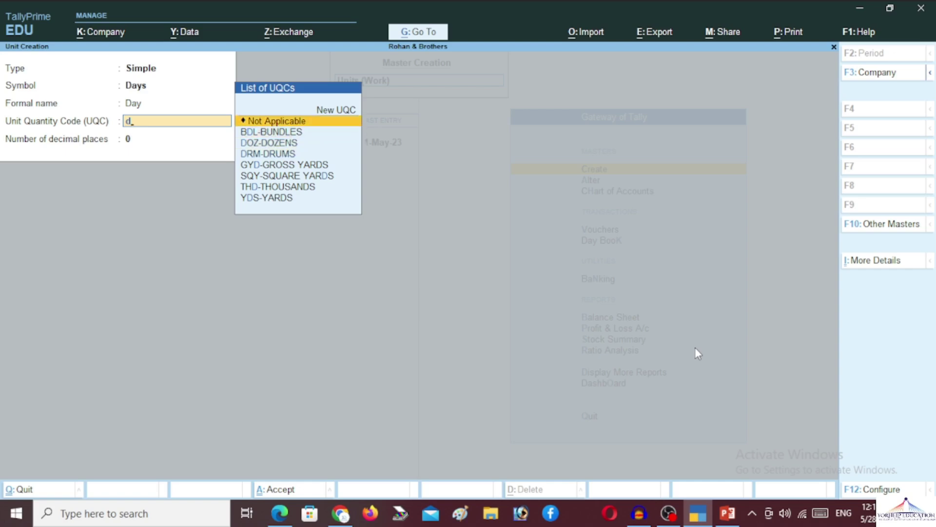
key(Return)
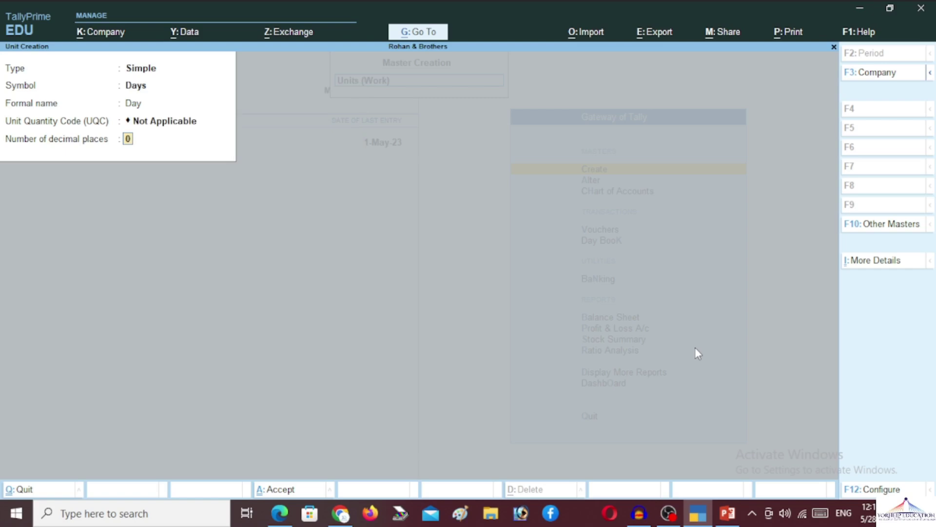
key(Return)
key(Return)
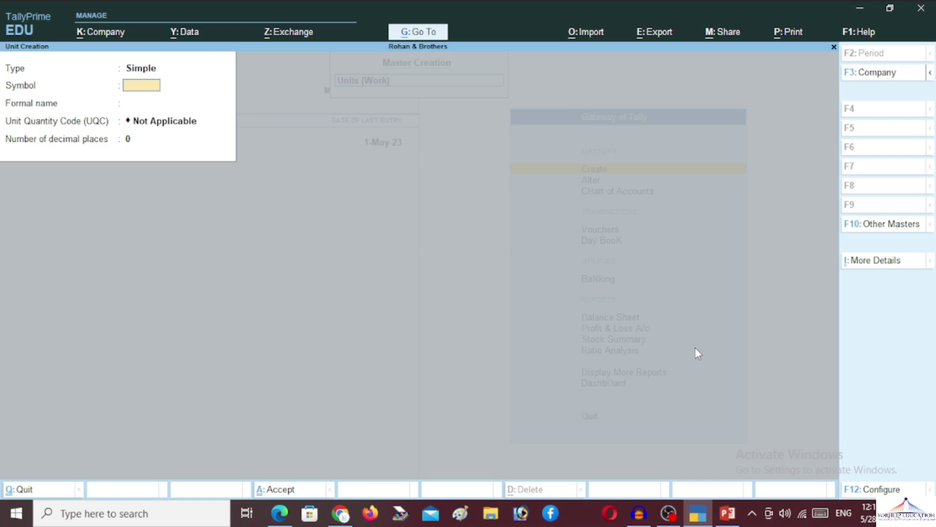
key(Escape)
key(Return)
key(Down)
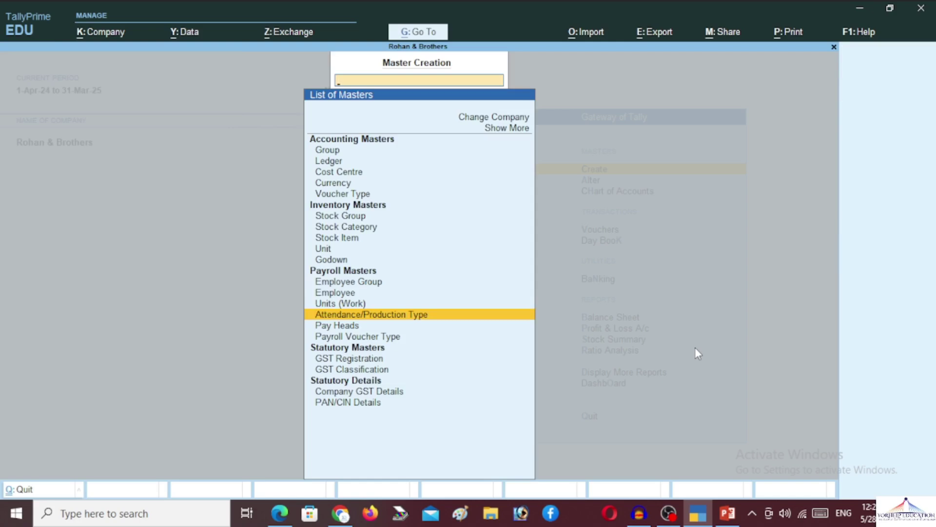
Create attendance type Present as Attendance / Leave with Pay
key(Escape)
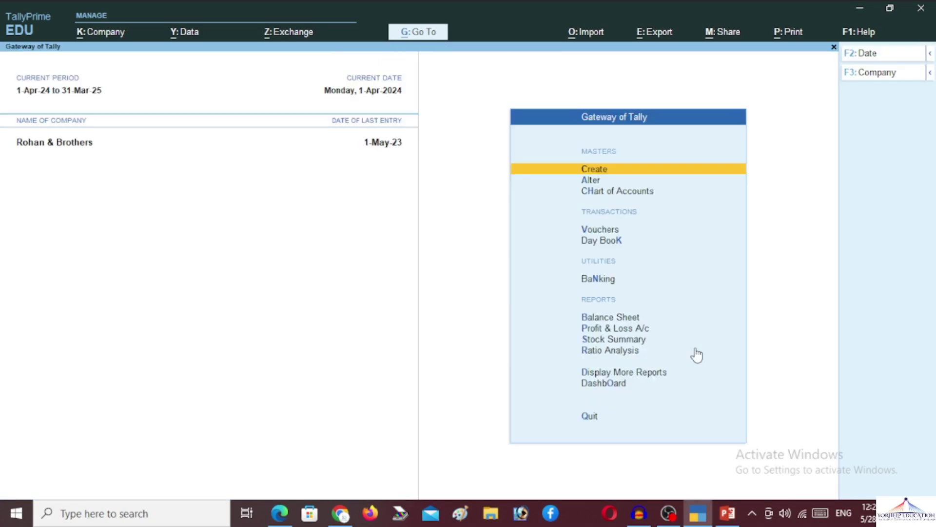
key(Return)
key(Down)
key(Down)
key(Down)
key(Down)
key(Down)
key(Down)
key(Down)
key(Down)
key(Down)
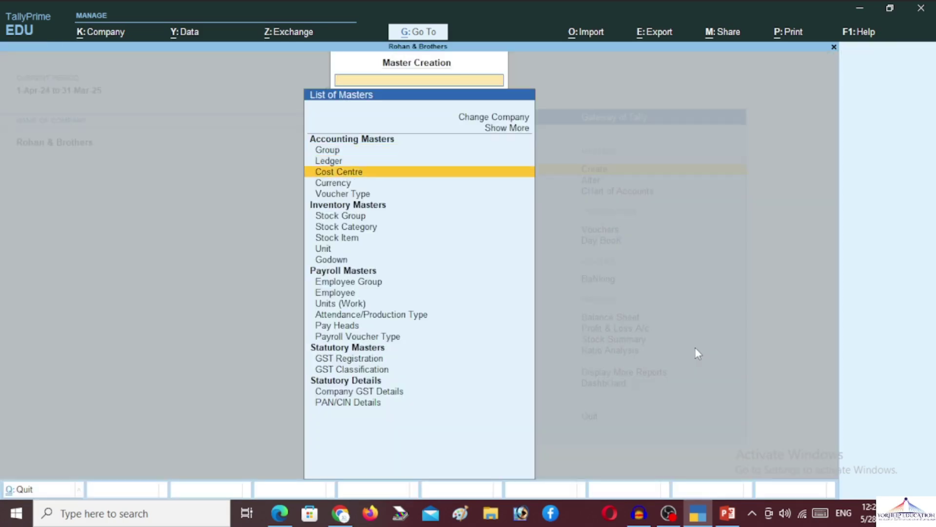
key(Down)
key(Down)
key(Down)
key(Down)
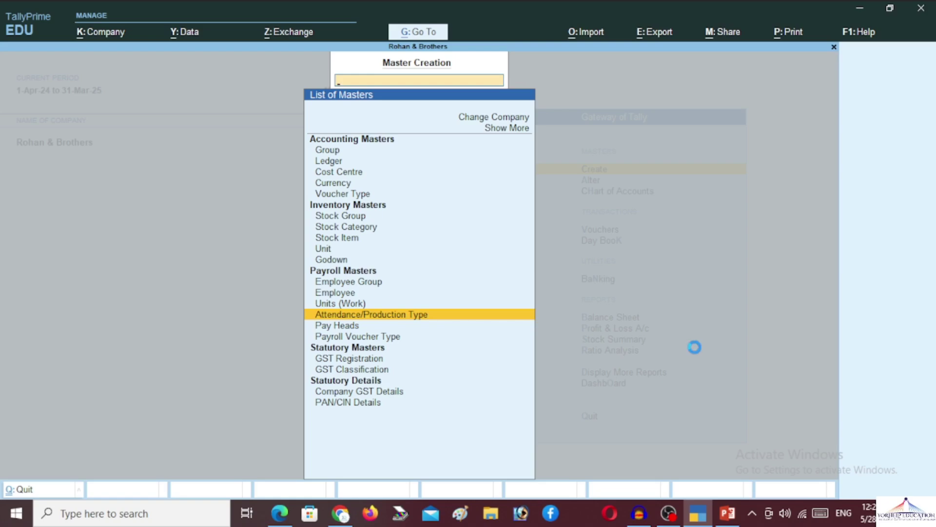
key(Return)
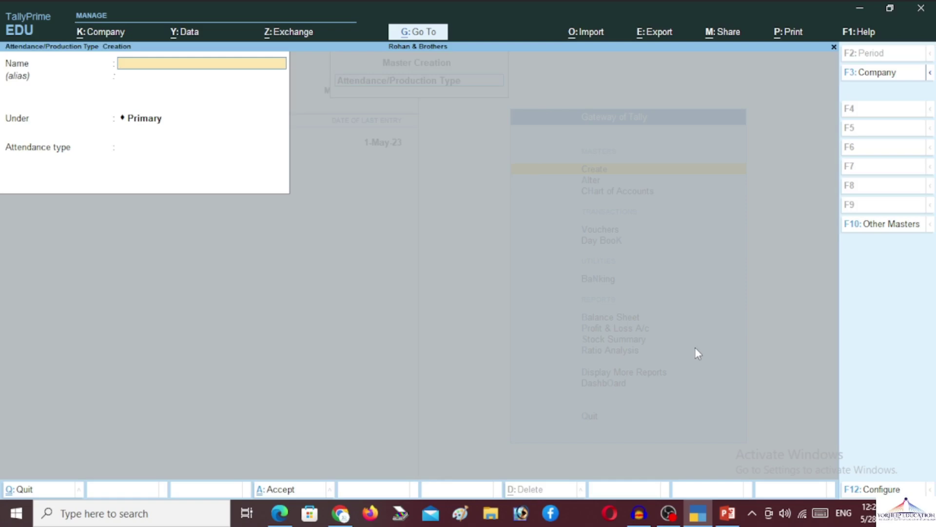
text(Present)
key(Return)
key(Return)
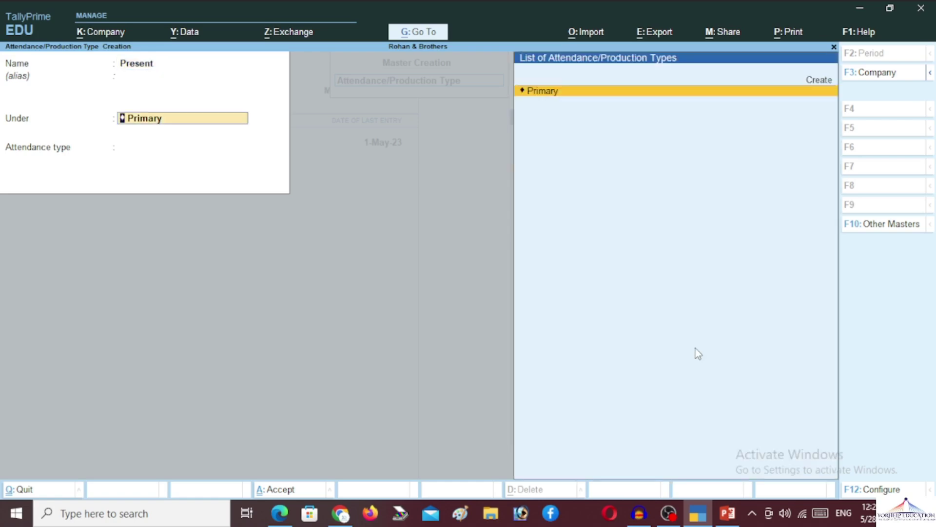
key(Return)
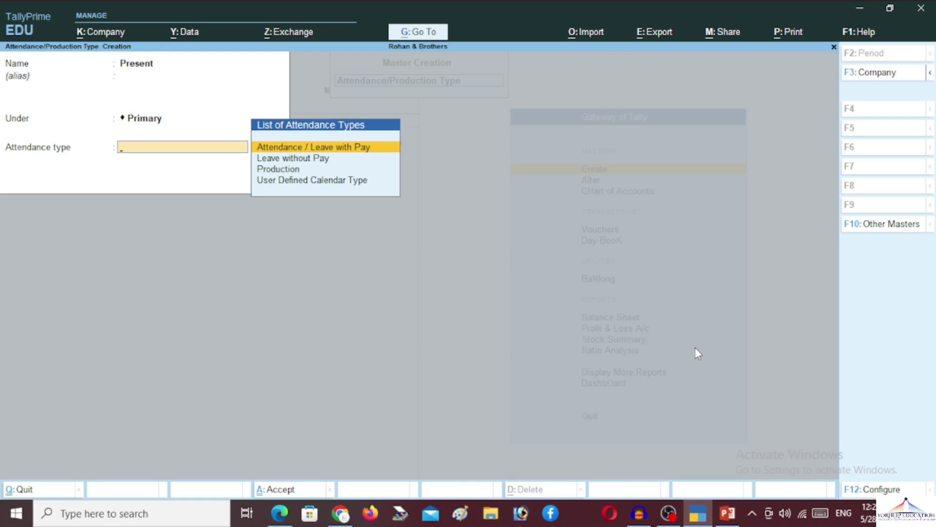
key(Return)
key(Return)
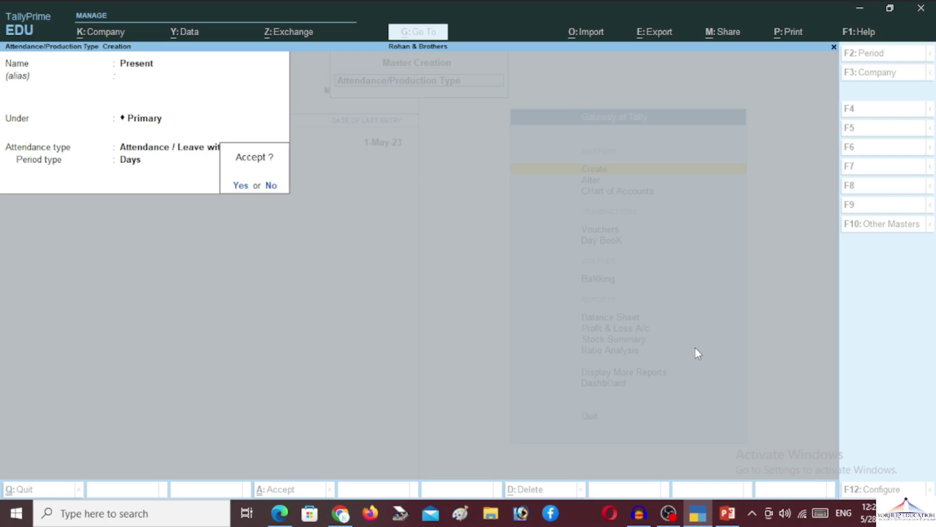
key(Return)
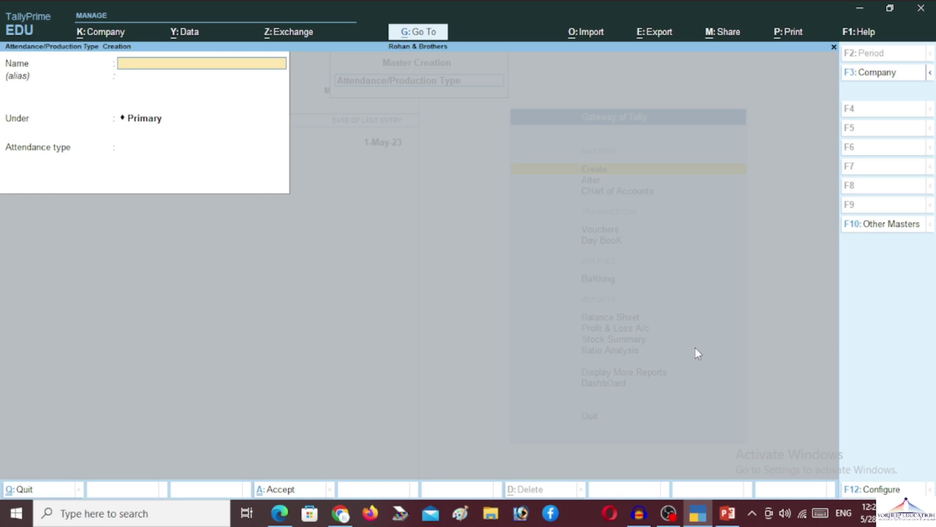
Create Production under Primary with type Production and unit Days
text(Pre)
key(BackSpace)
text(oduction)
key(Return)
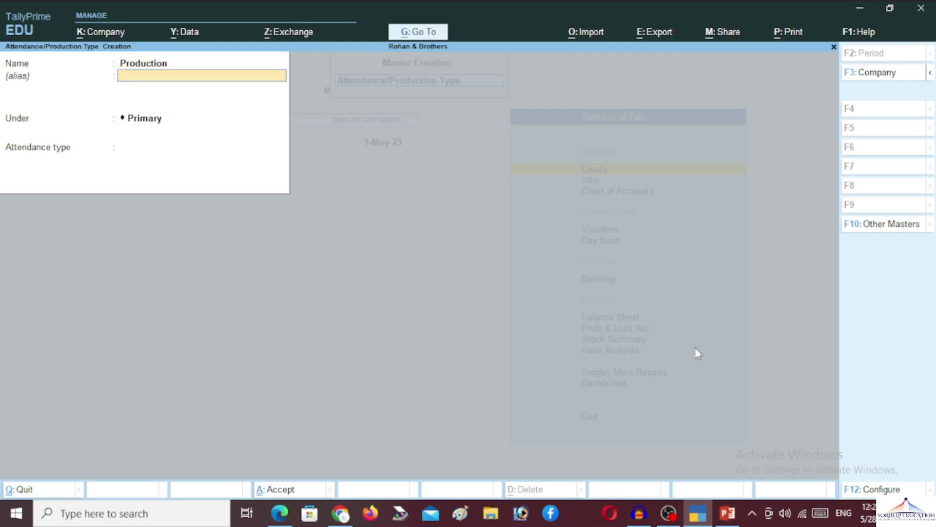
key(Return)
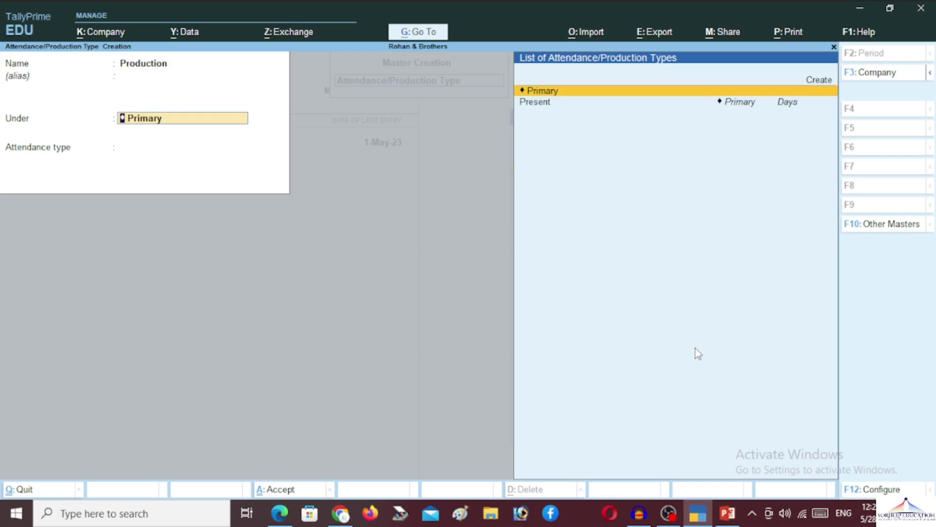
key(Return)
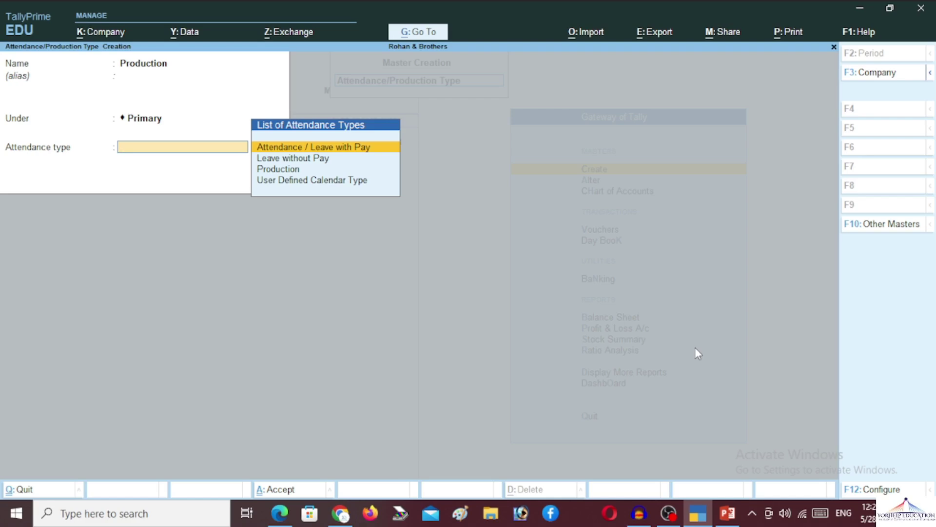
key(Down)
key(Down)
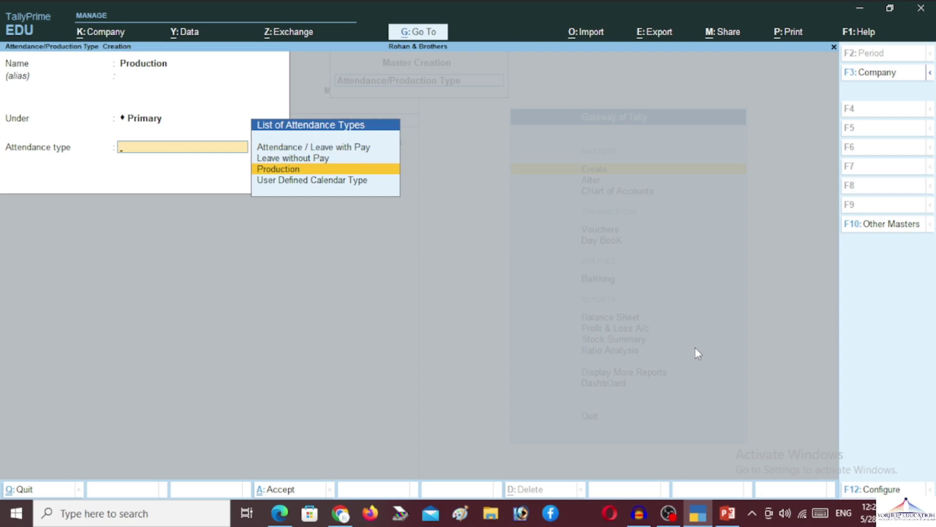
key(Return)
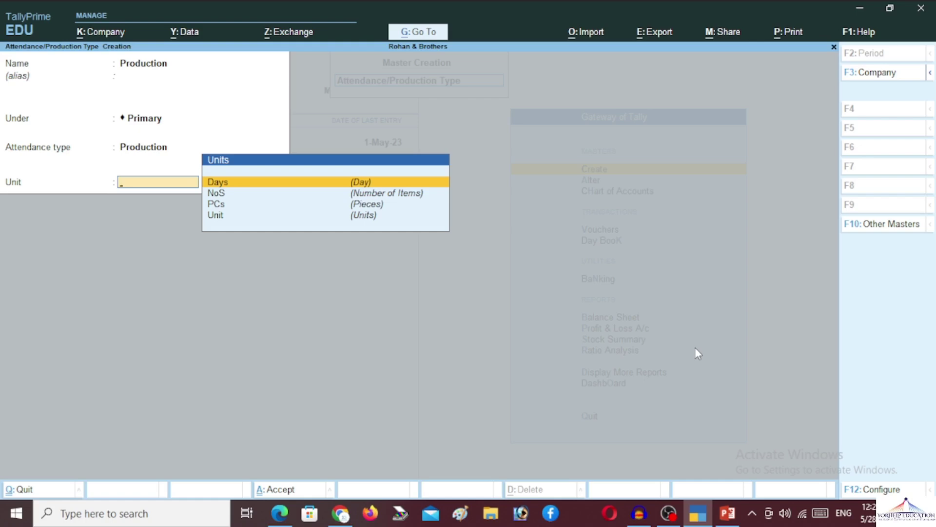
key(Return)
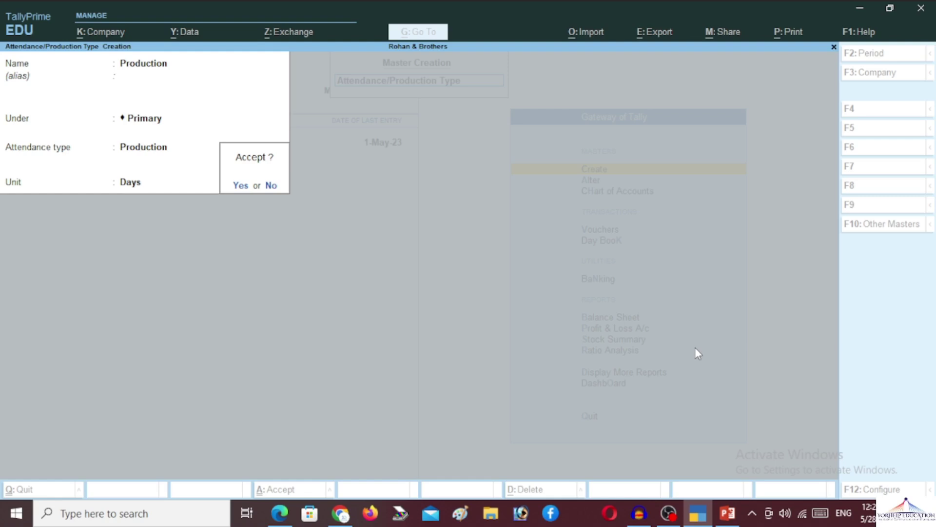
key(Return)
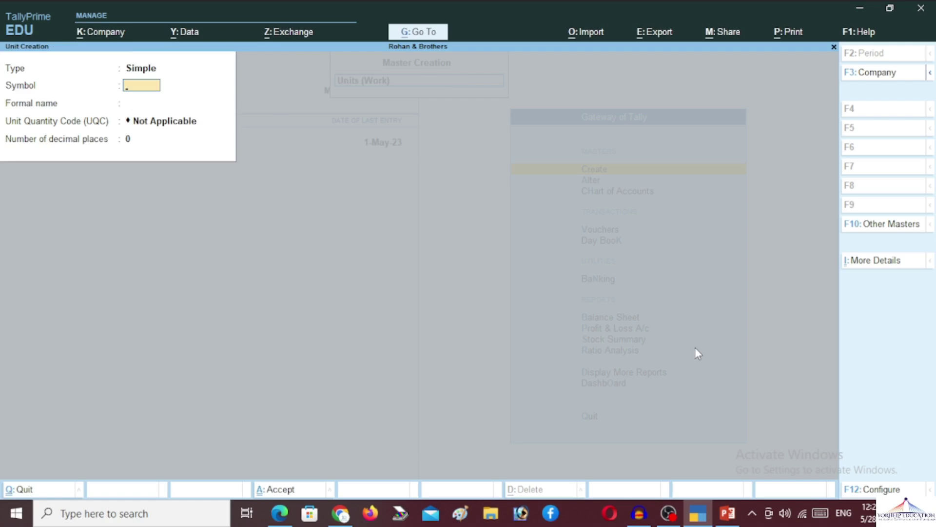
Abandon the empty attendance/production type forms and open Pay Heads creation
key(Escape)
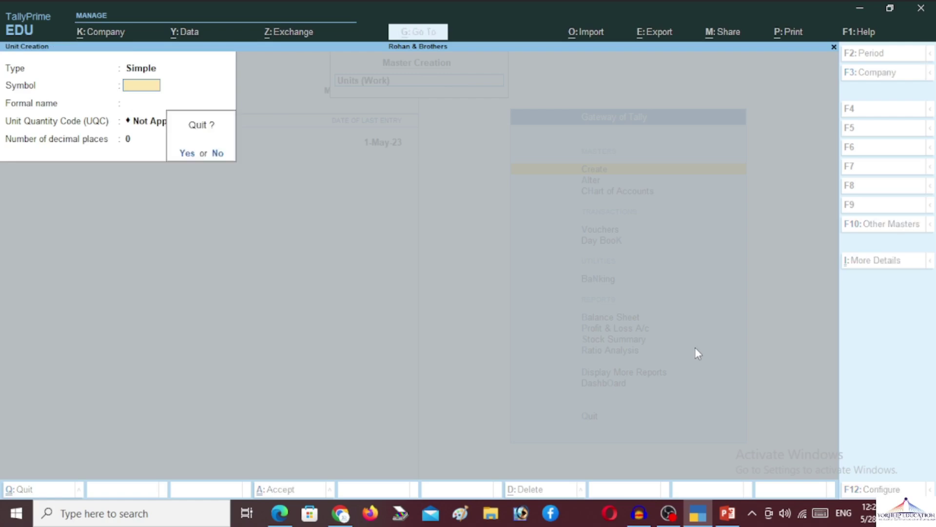
key(Return)
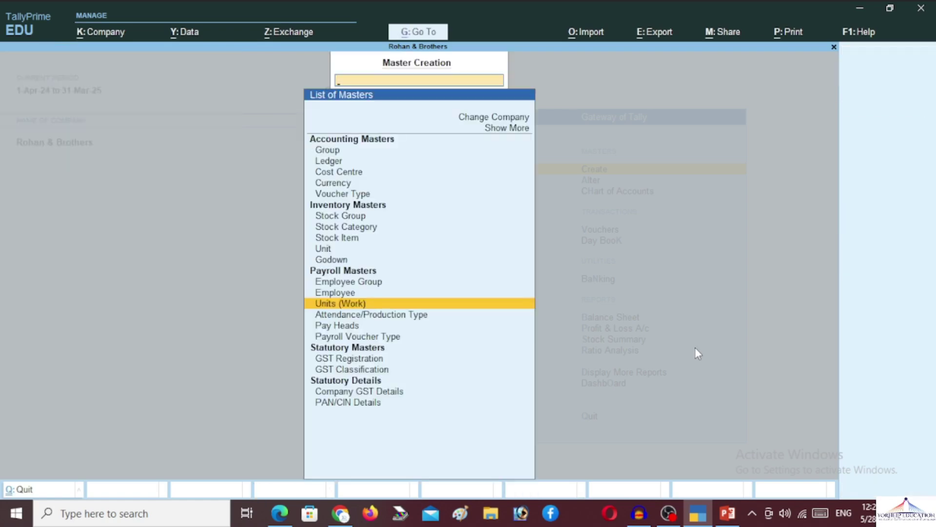
key(Down)
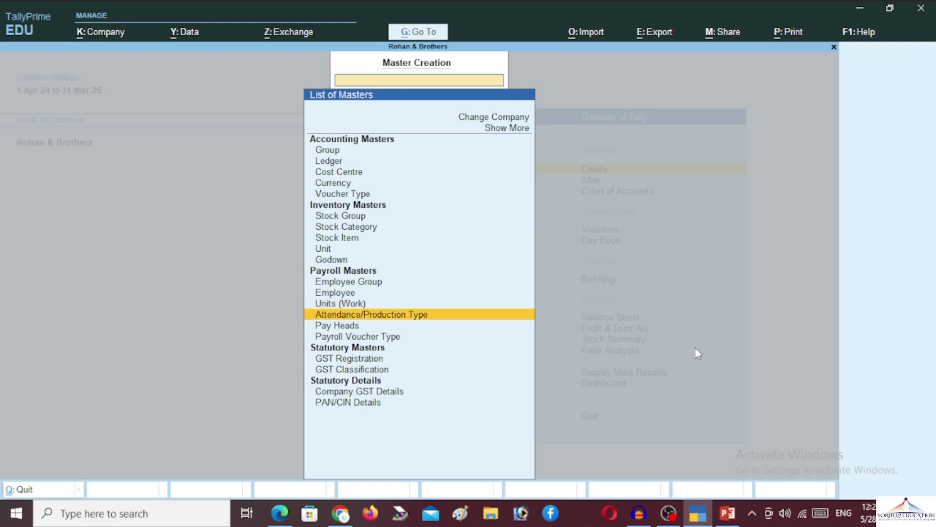
key(Return)
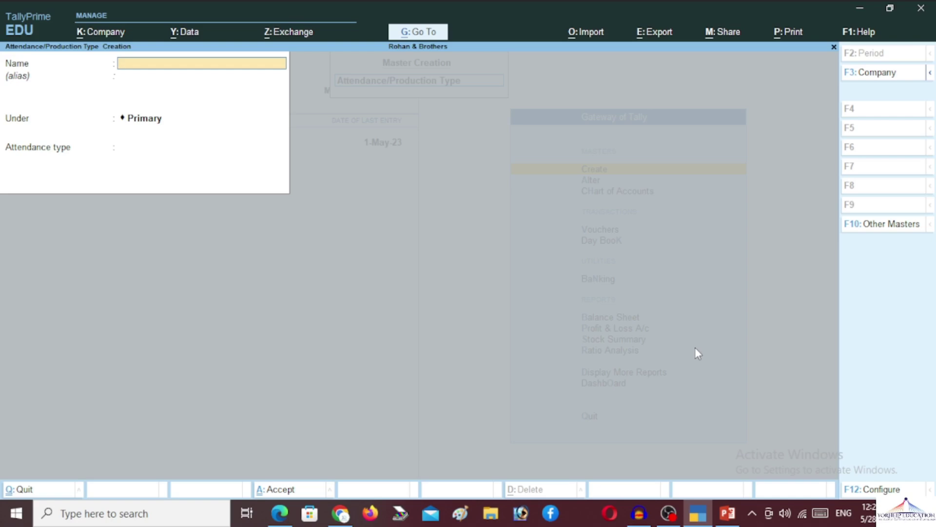
key(Escape)
key(y)
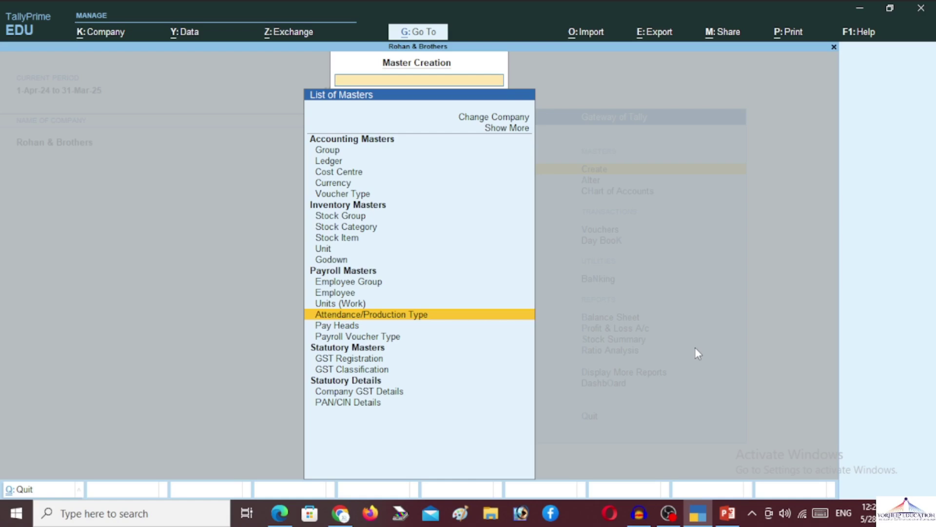
key(Down)
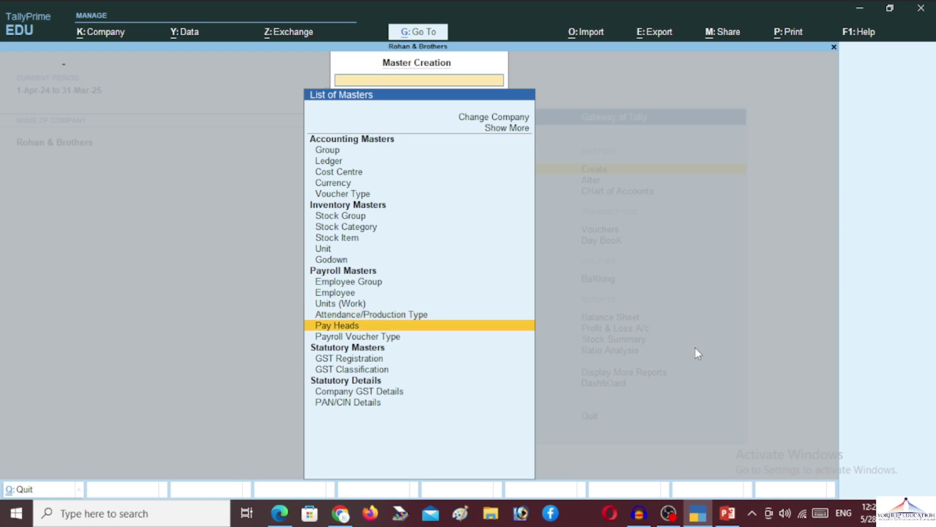
key(Return)
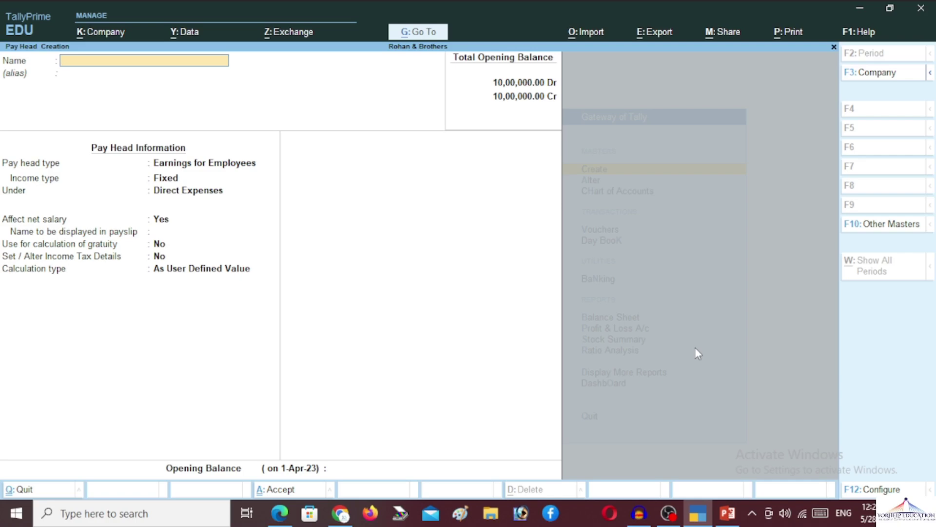
Name the pay head Basic Pay: Fixed Earnings for Employees under Indirect Expenses
text(Basic Pay)
key(Return)
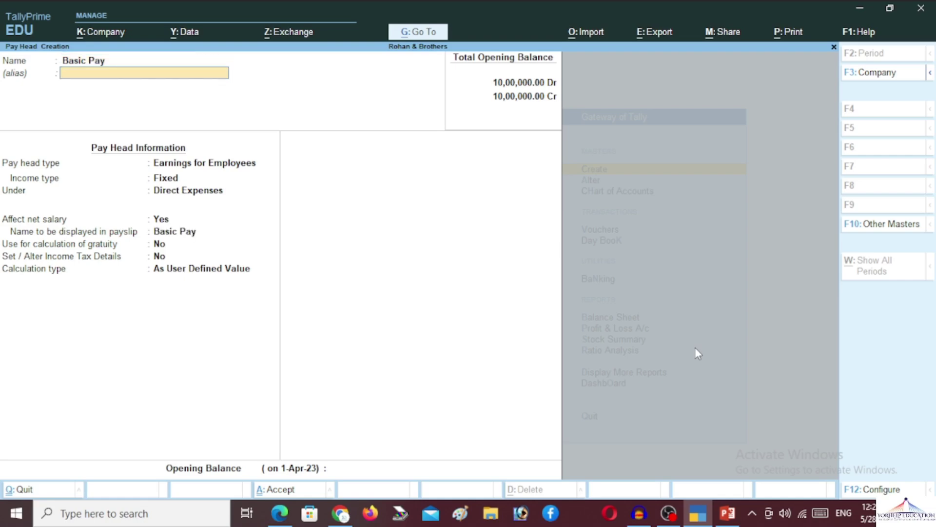
key(Return)
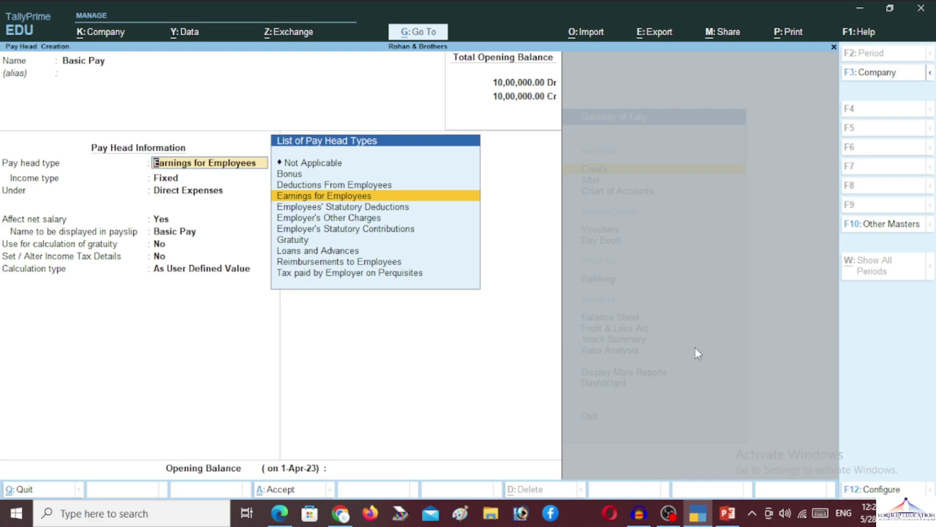
key(Return)
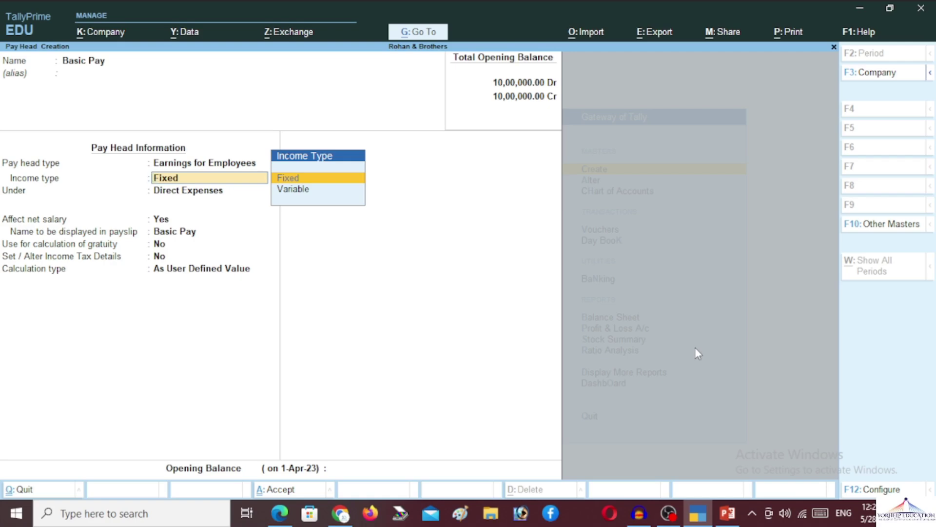
key(Return)
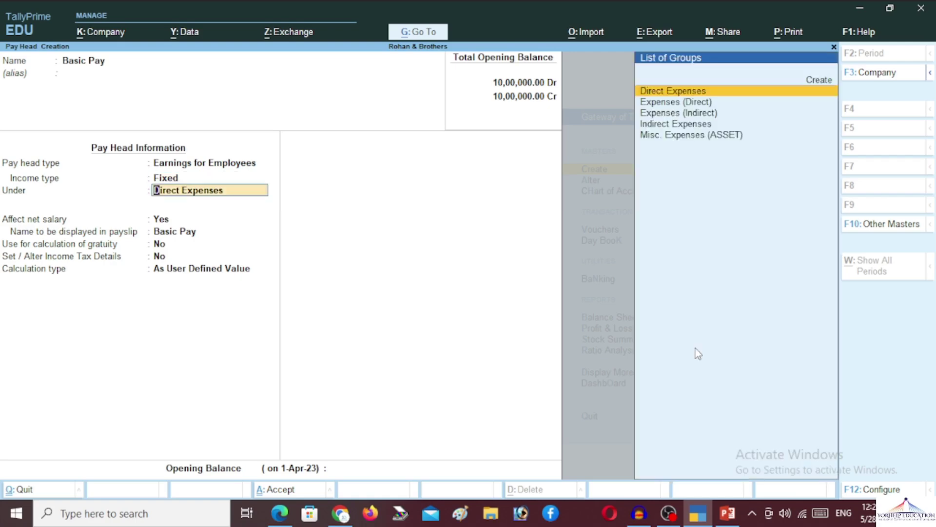
text(In)
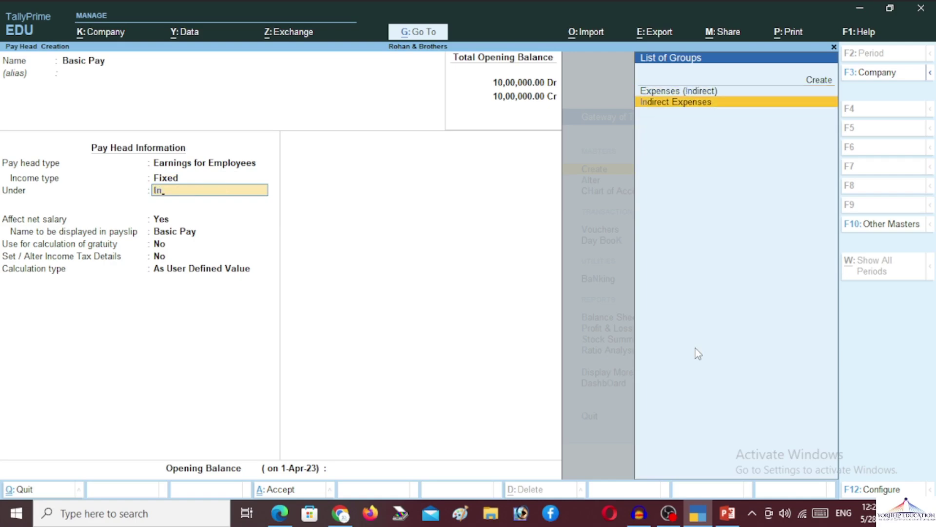
key(Return)
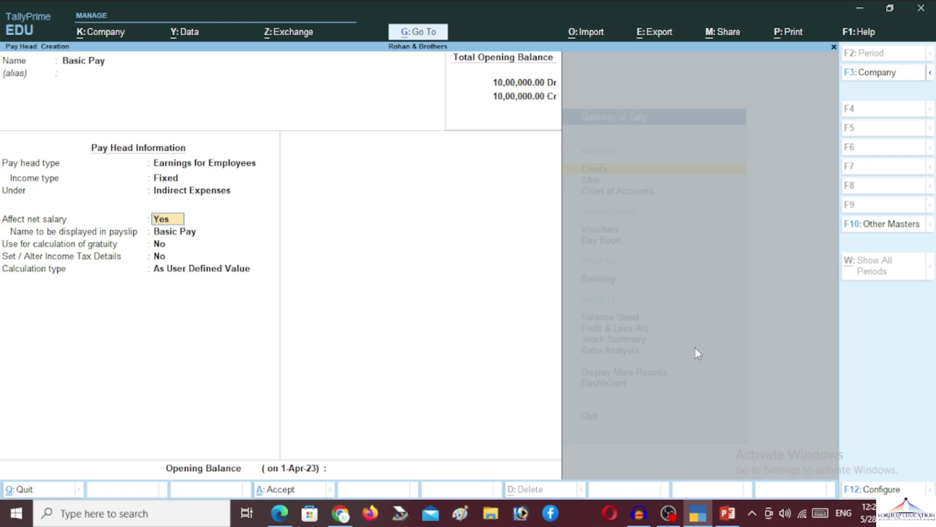
Keep it affecting net salary, include it in gratuity, and enable income tax details
key(Return)
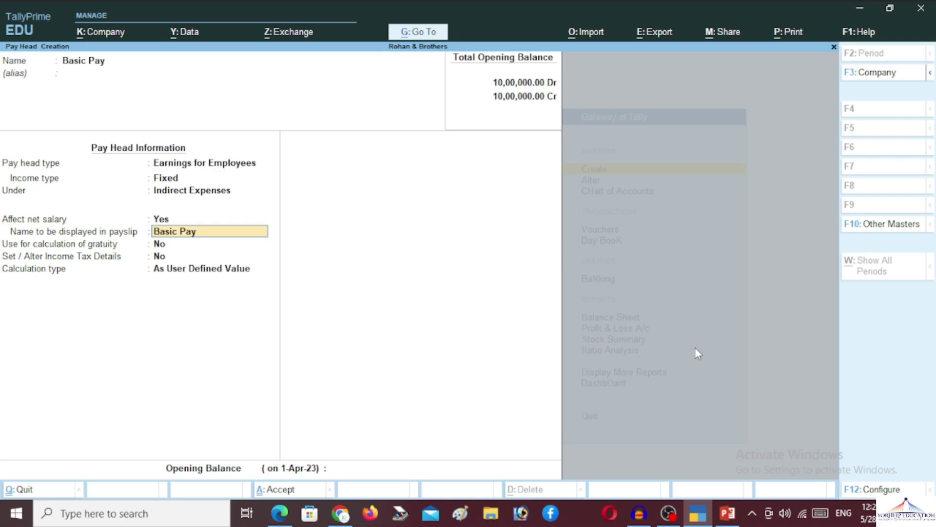
key(Return)
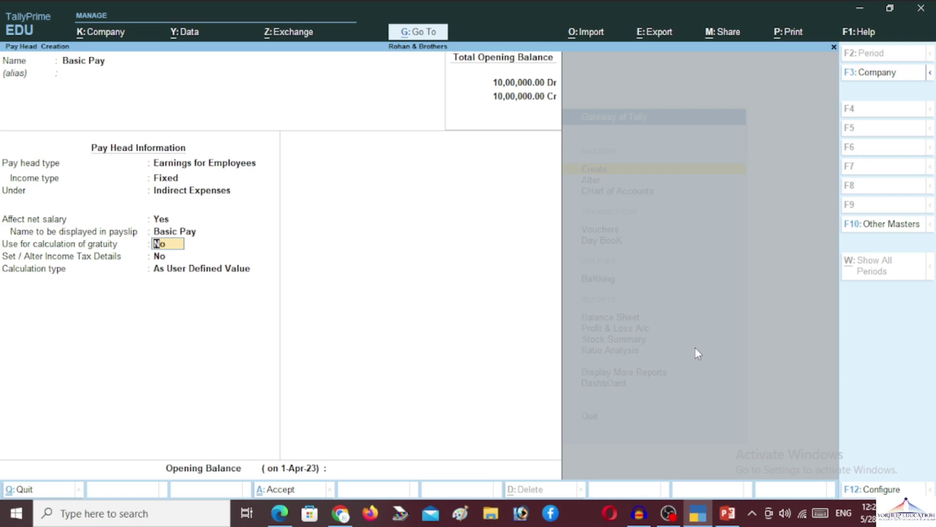
key(y)
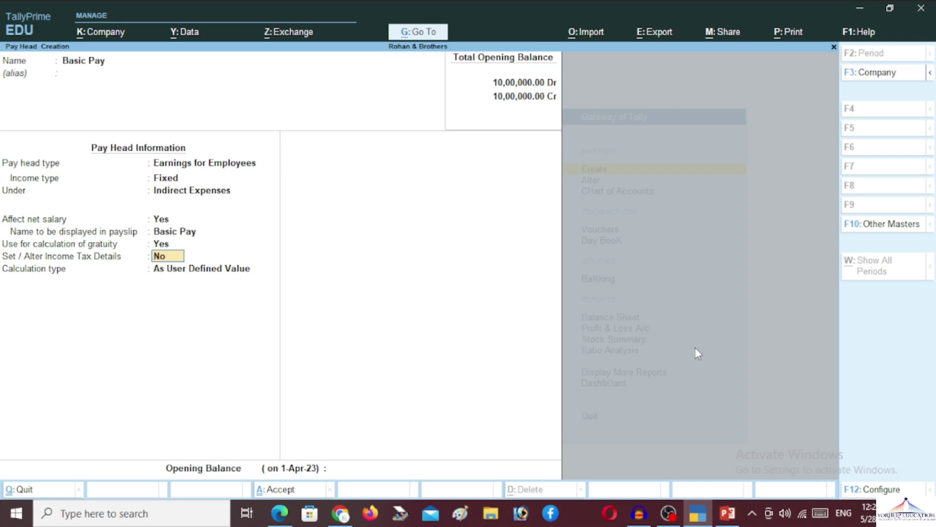
text(y)
key(Return)
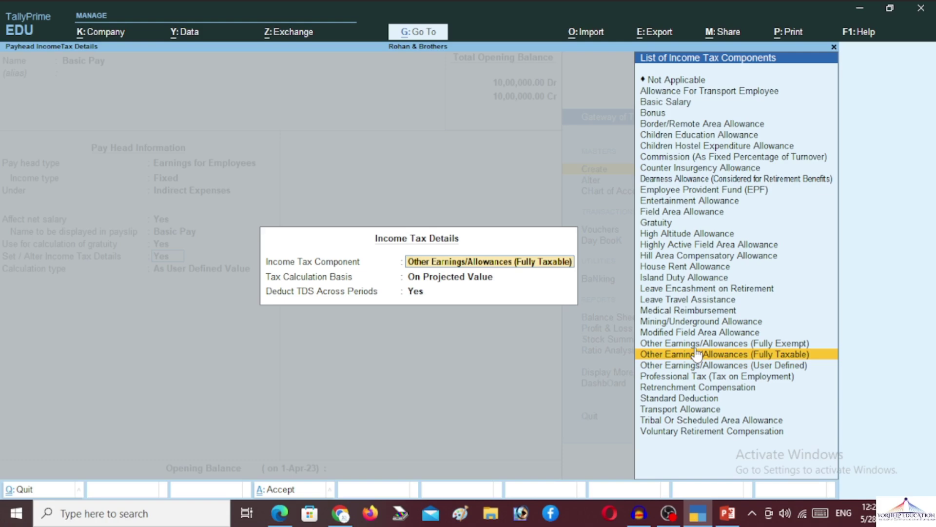
Make Basic Pay's tax component Other Earnings/Allowances (User Defined), on Actual Value, deducting TDS across periods
key(Down)
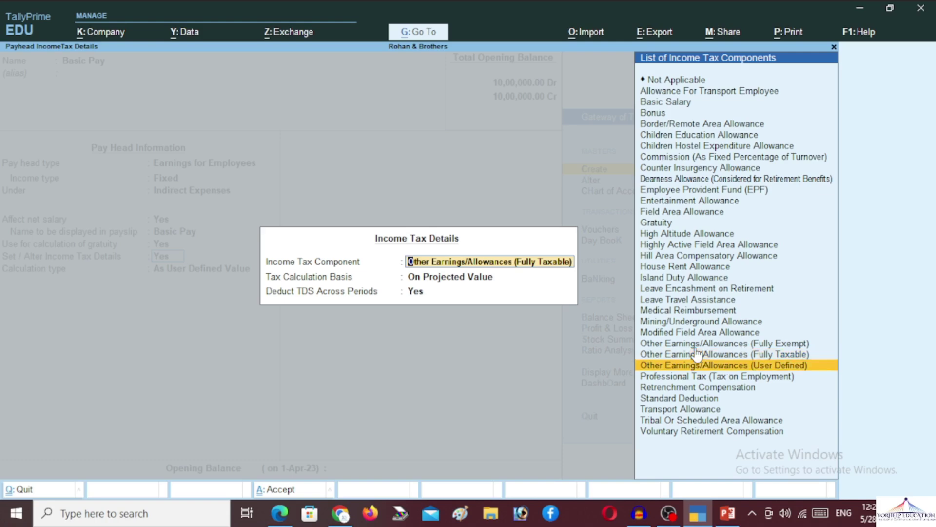
key(Up)
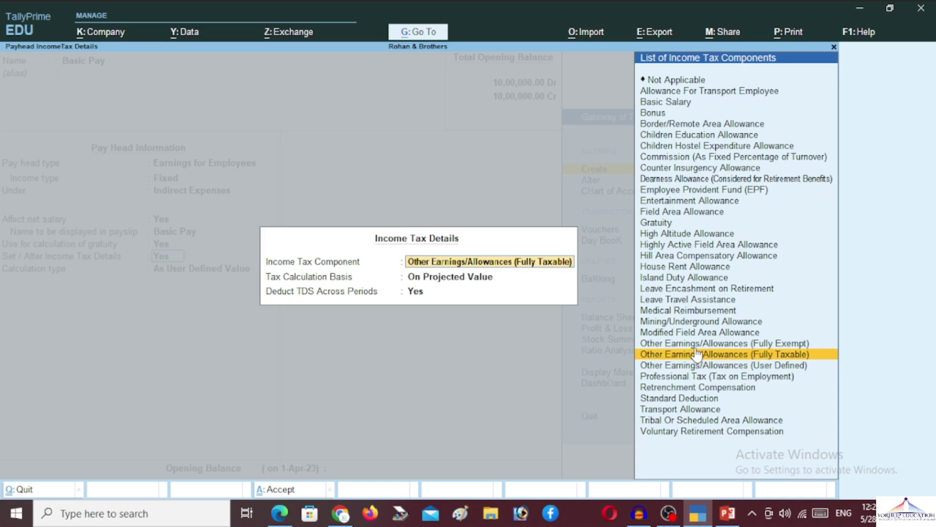
key(Down)
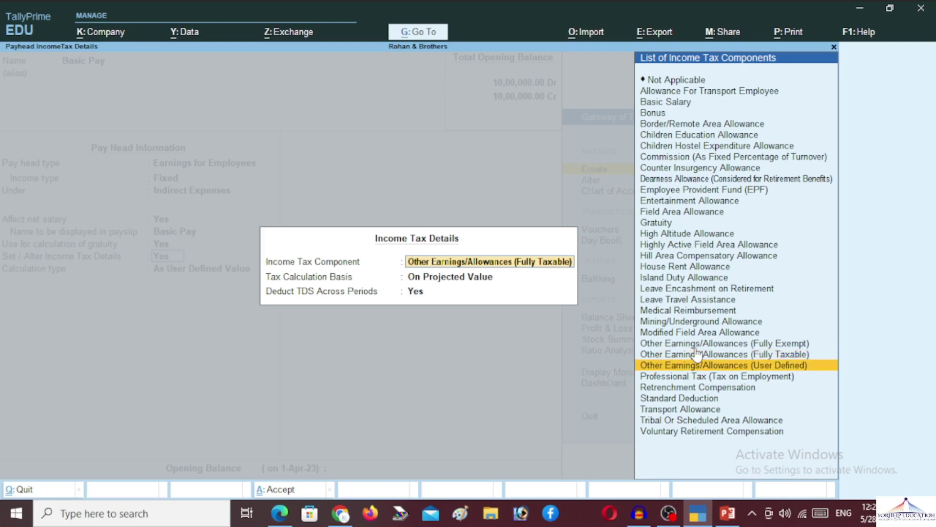
key(Return)
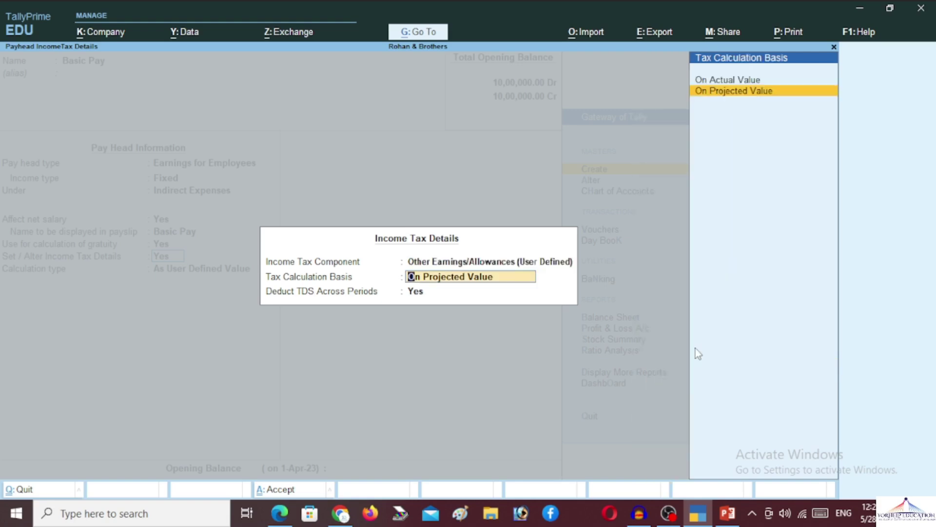
key(Up)
key(Down)
key(Up)
key(Return)
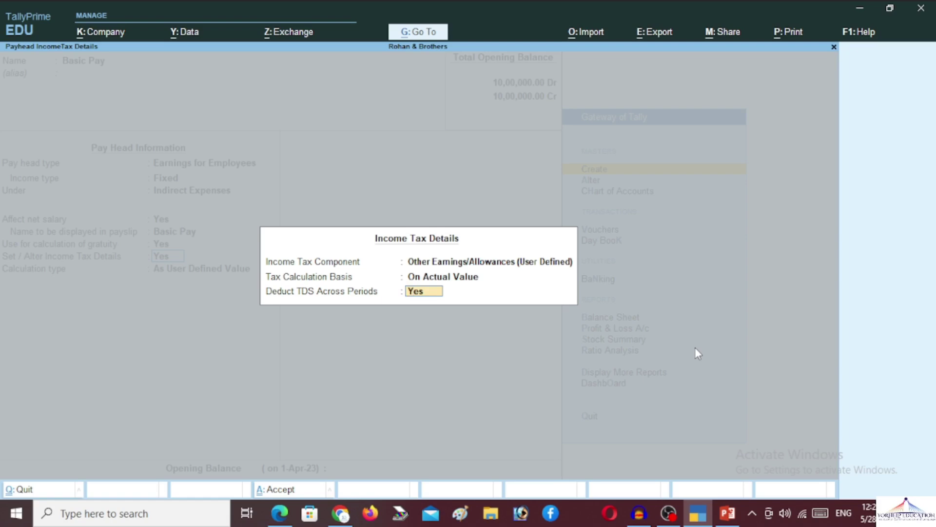
key(Return)
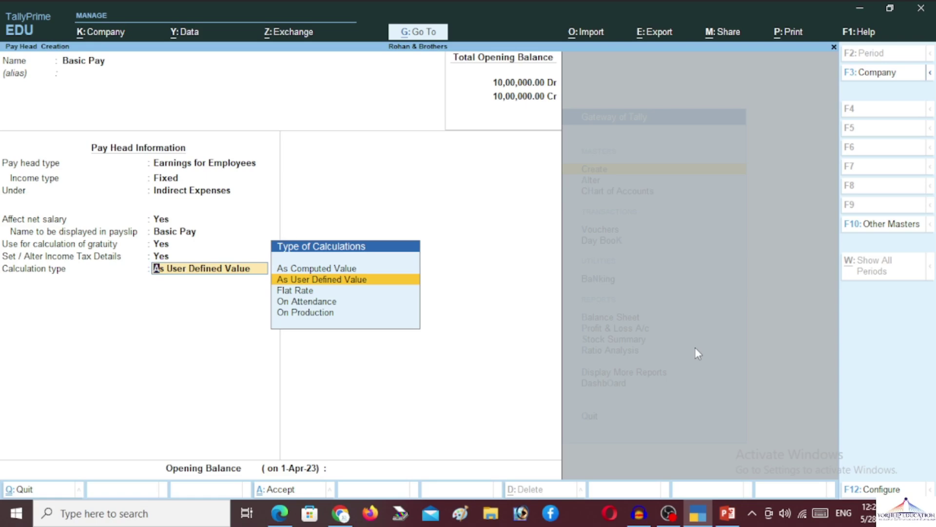
Calculate Basic Pay On Attendance against Present, per Months, with per-day basis As per Calendar Period
key(Down)
key(Down)
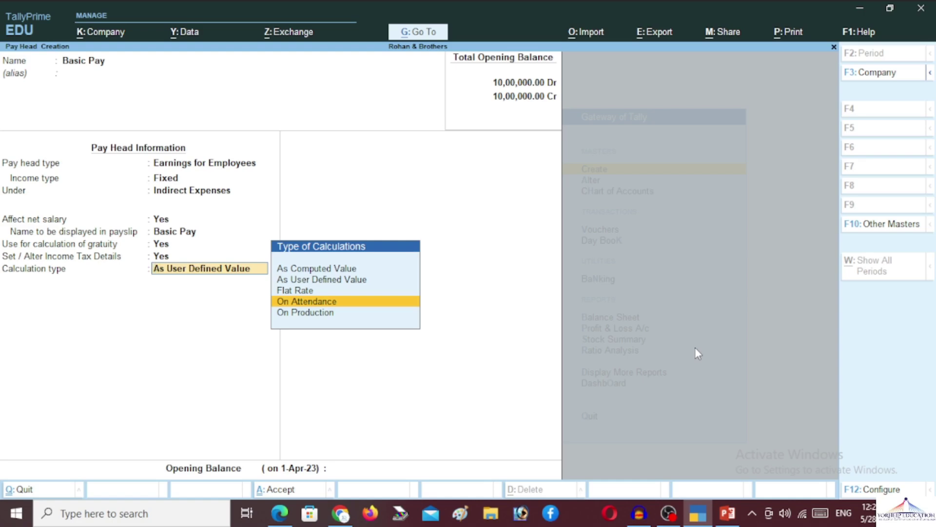
key(Return)
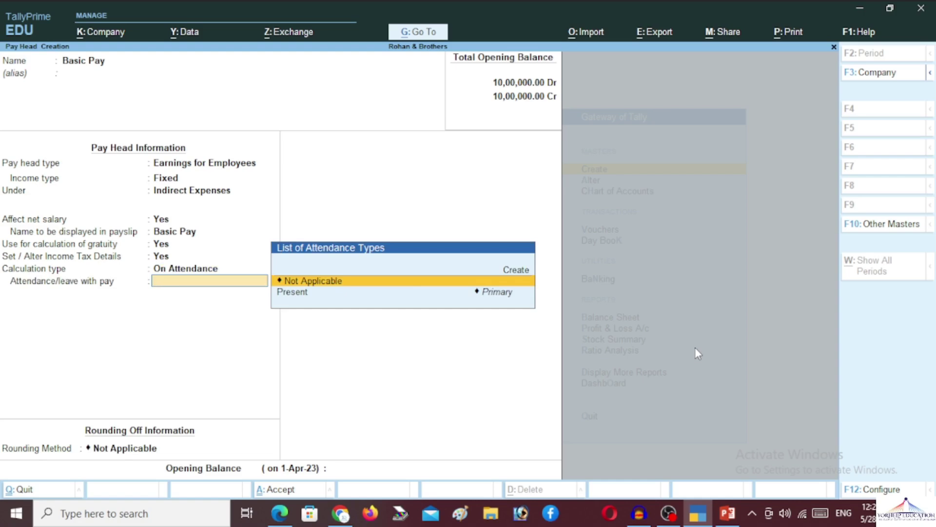
key(Down)
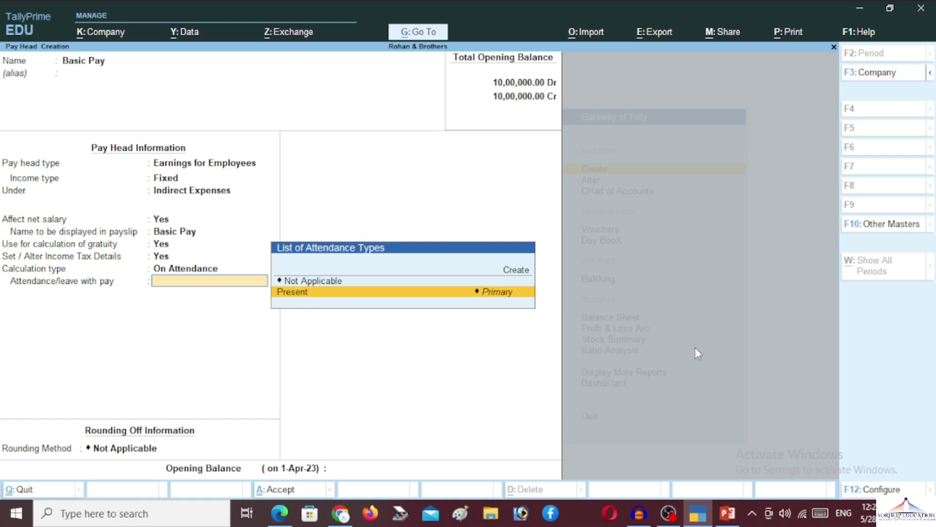
key(Return)
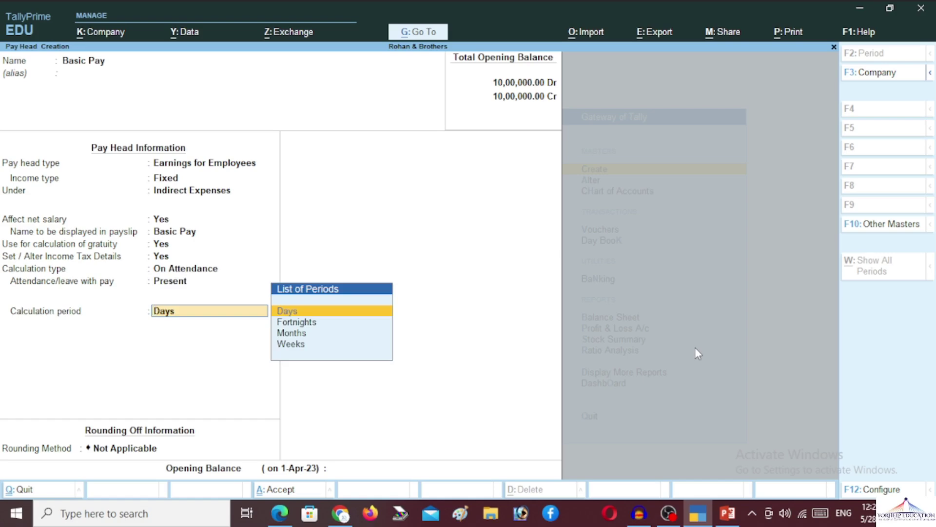
key(Down)
key(Down)
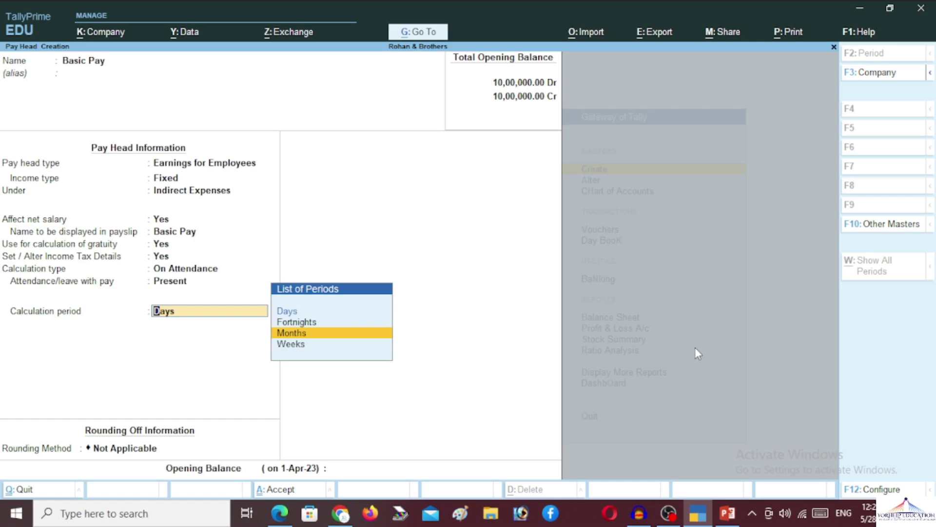
key(Return)
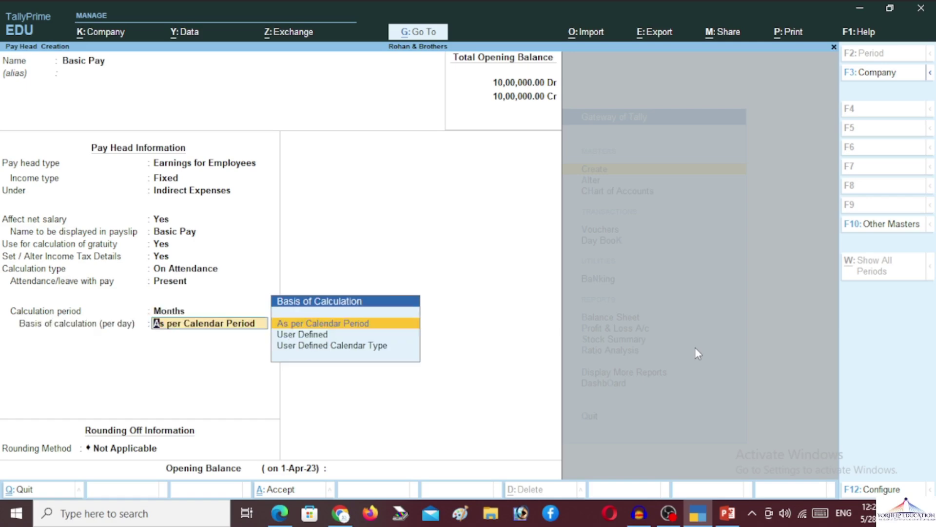
key(Return)
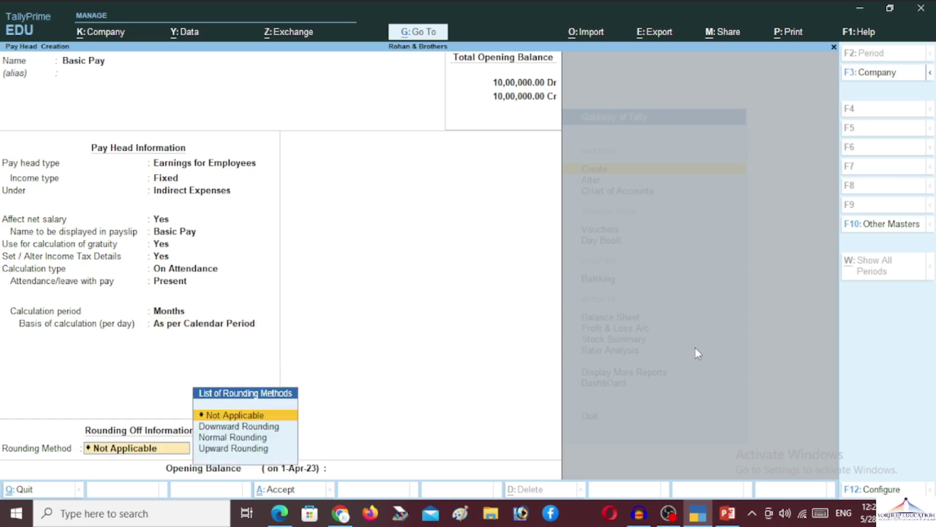
key(Down)
key(Down)
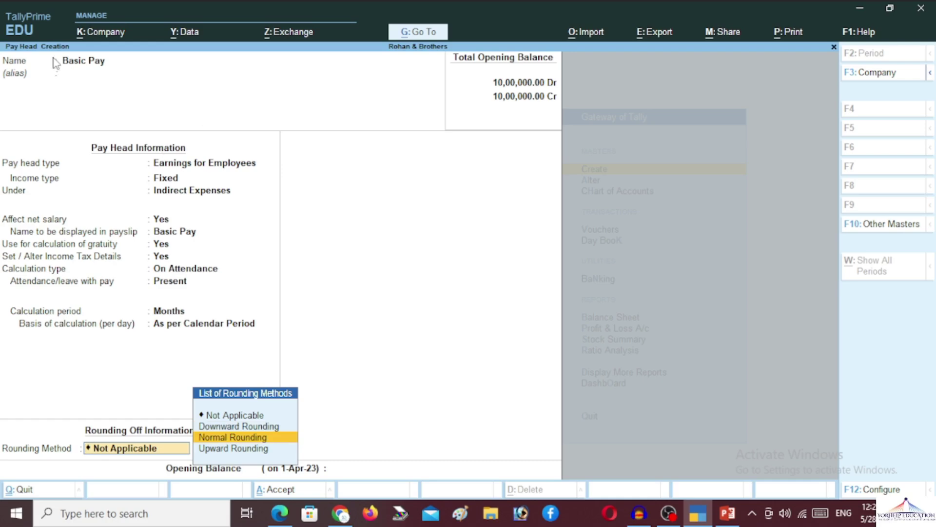
Confirm Basic Pay as a Fixed employee earning under Indirect Expenses, affecting net salary and gratuity
click(88, 73)
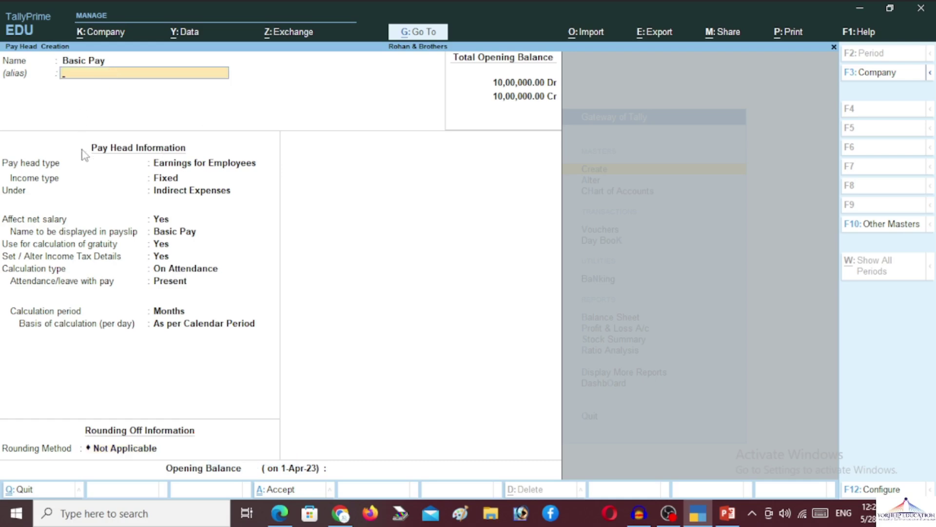
click(154, 165)
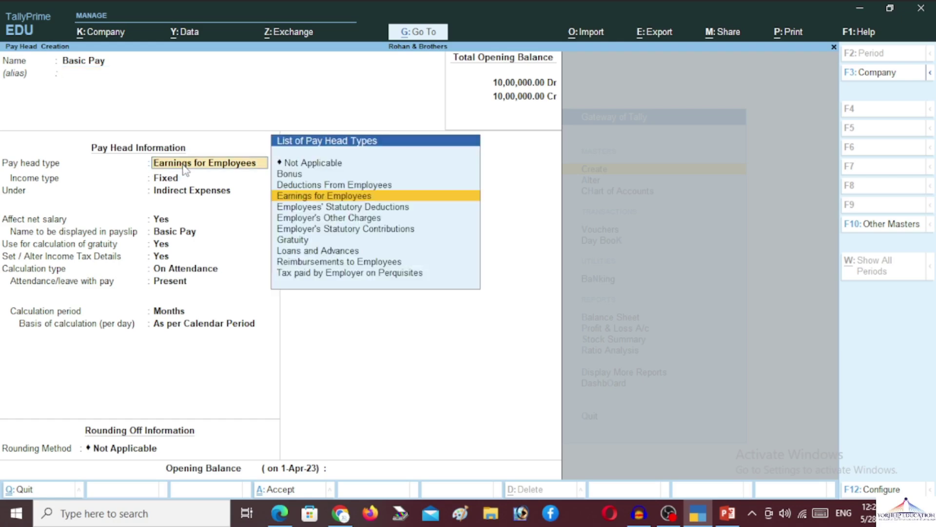
click(170, 180)
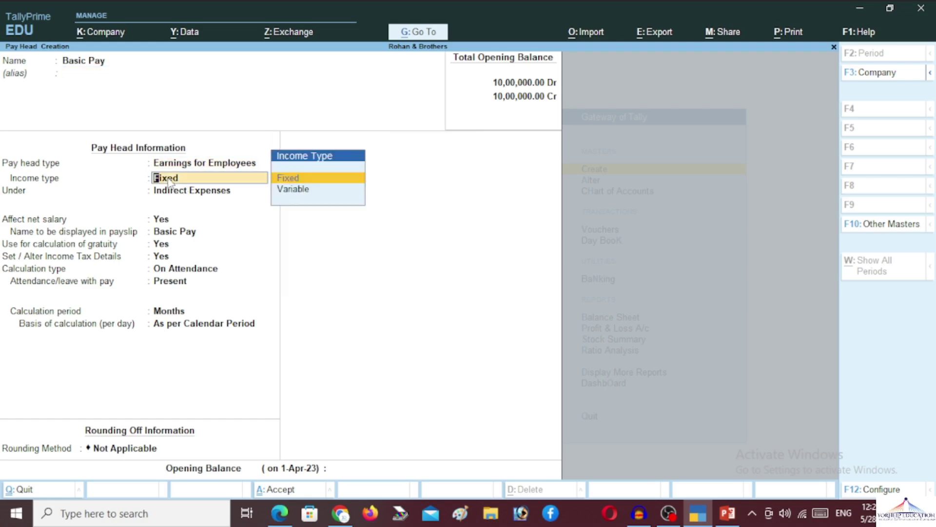
key(Return)
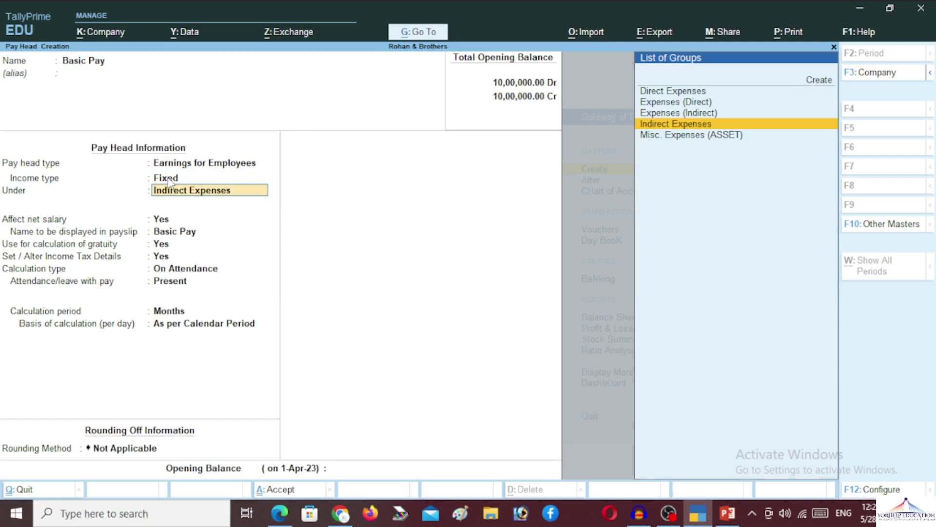
key(Return)
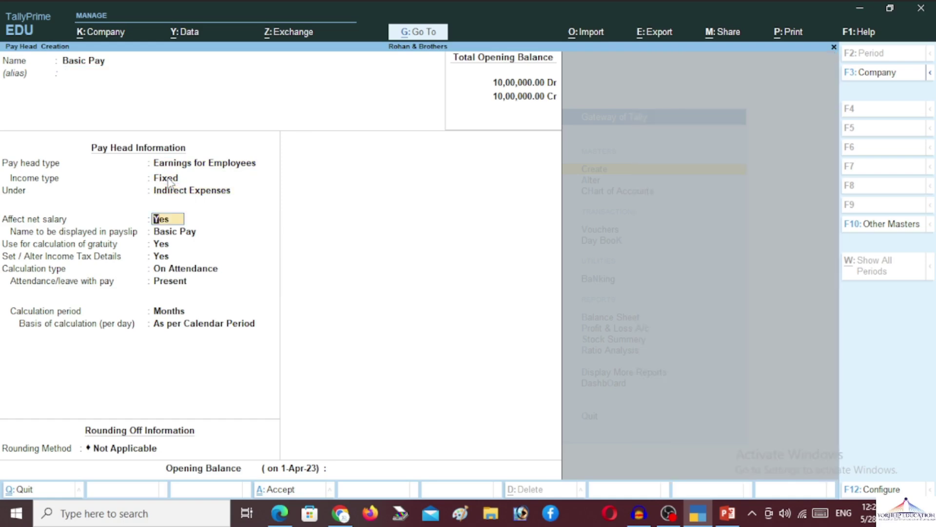
key(Return)
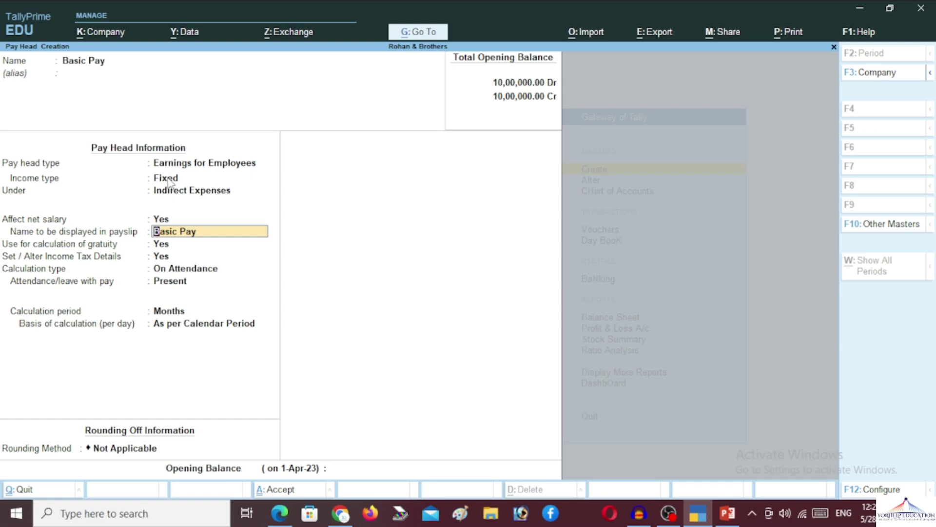
key(Return)
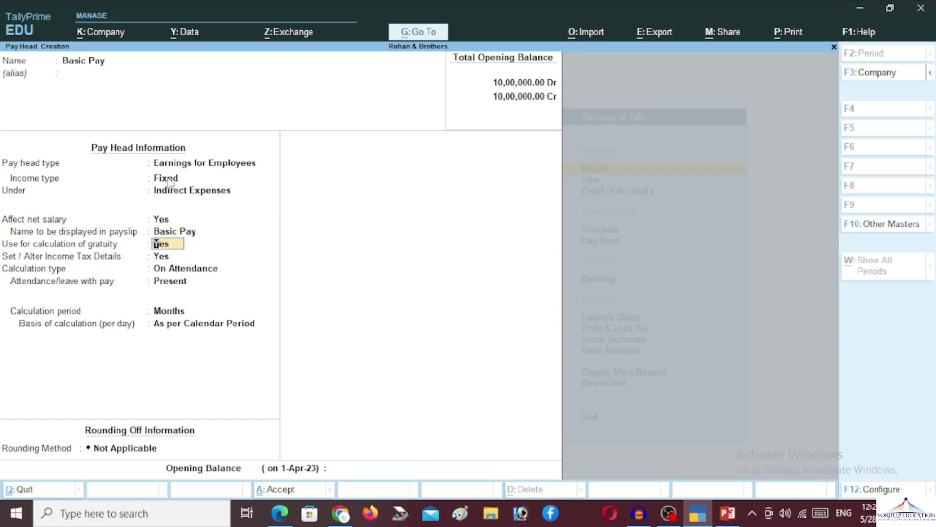
key(Return)
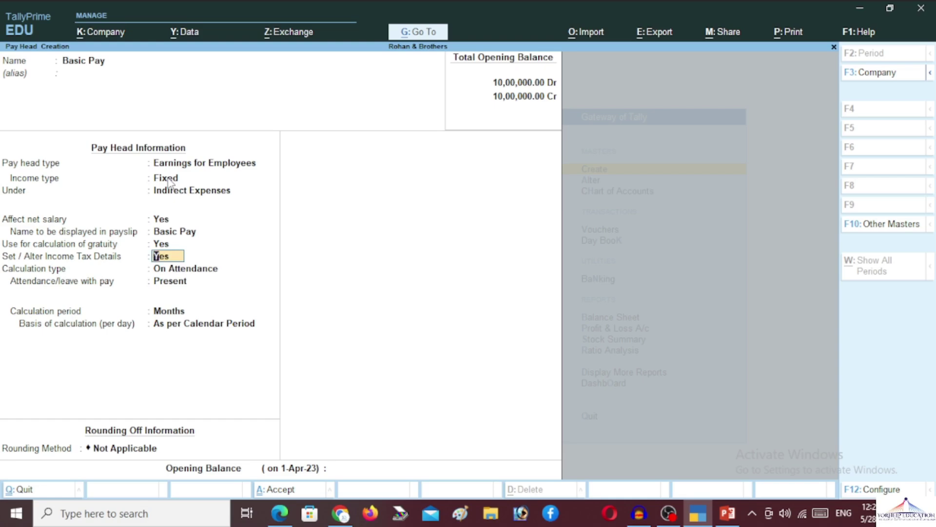
Re-accept Basic Pay's tax details and On Attendance calculation: Present, Months, As per Calendar Period
key(Return)
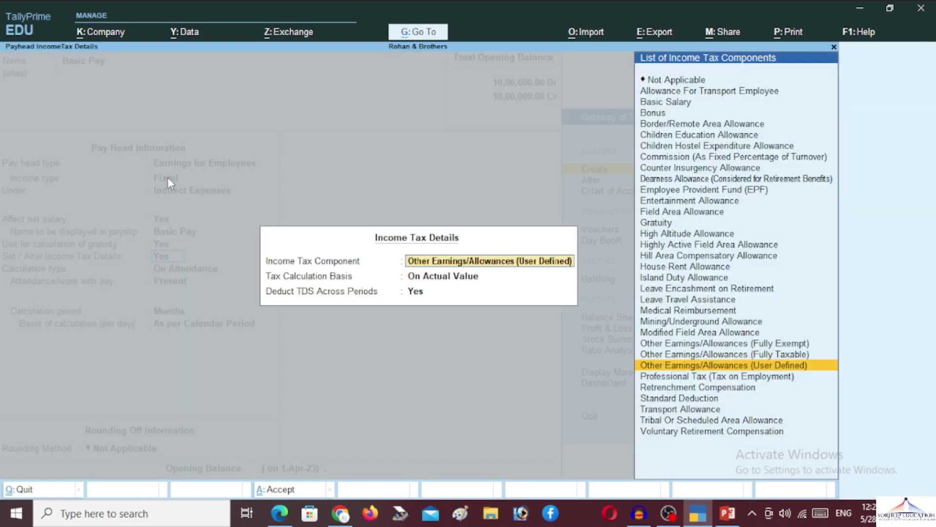
key(Return)
key(Return)
key(Return)
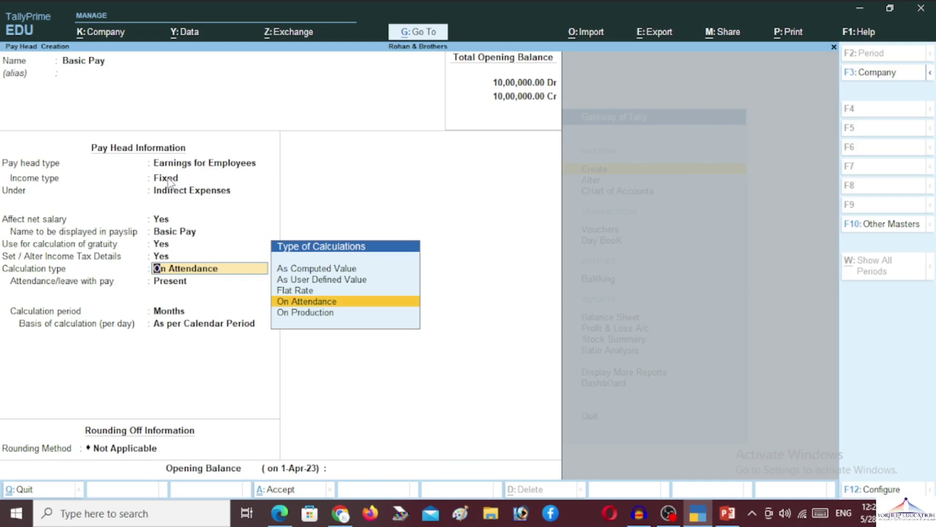
key(Return)
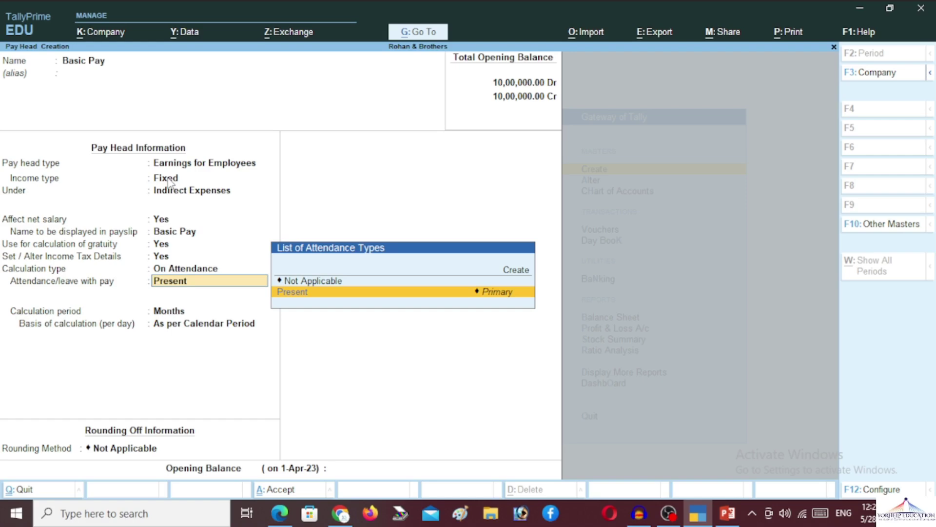
key(Return)
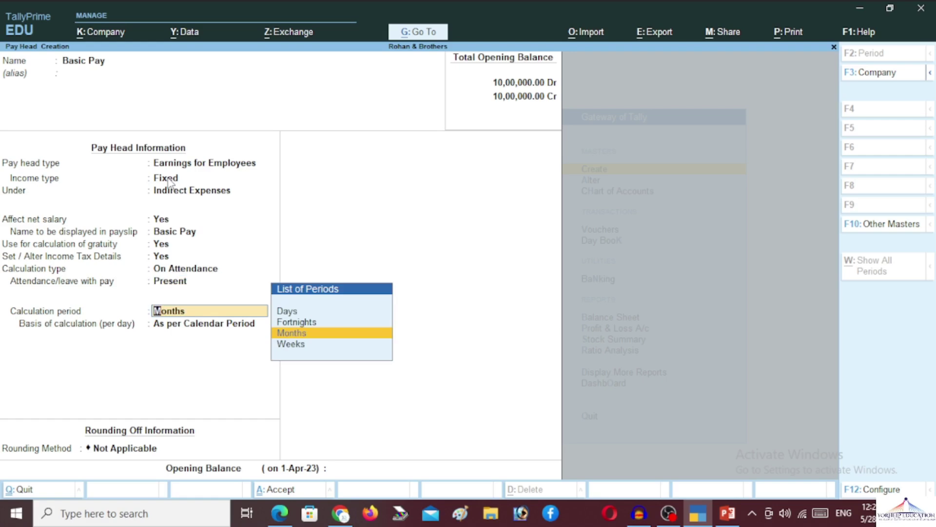
key(Return)
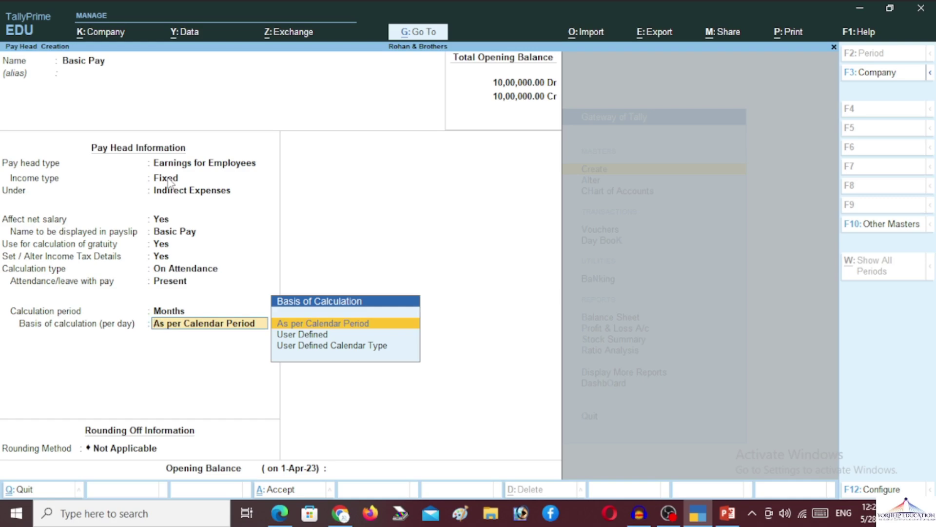
key(Return)
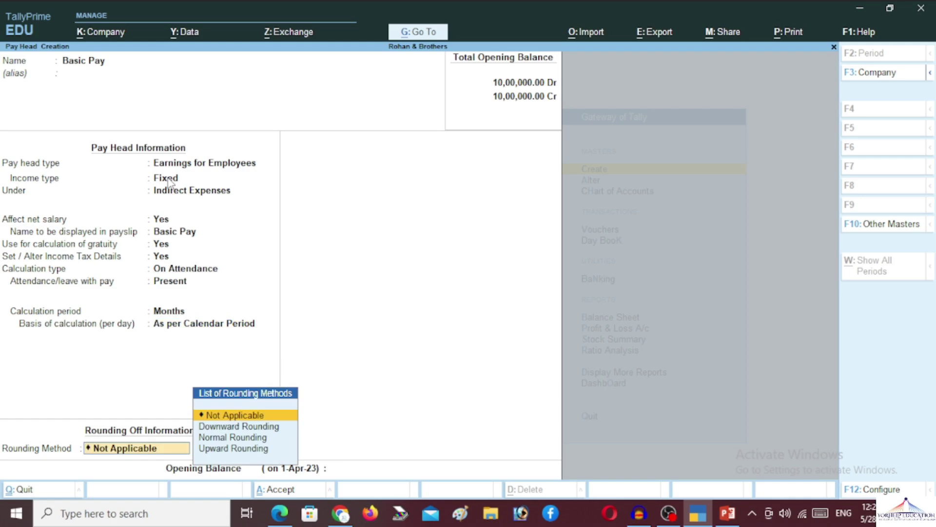
Choose Normal Rounding for Basic Pay, leaving limit and opening balance blank until the Accept prompt
key(Down)
key(Down)
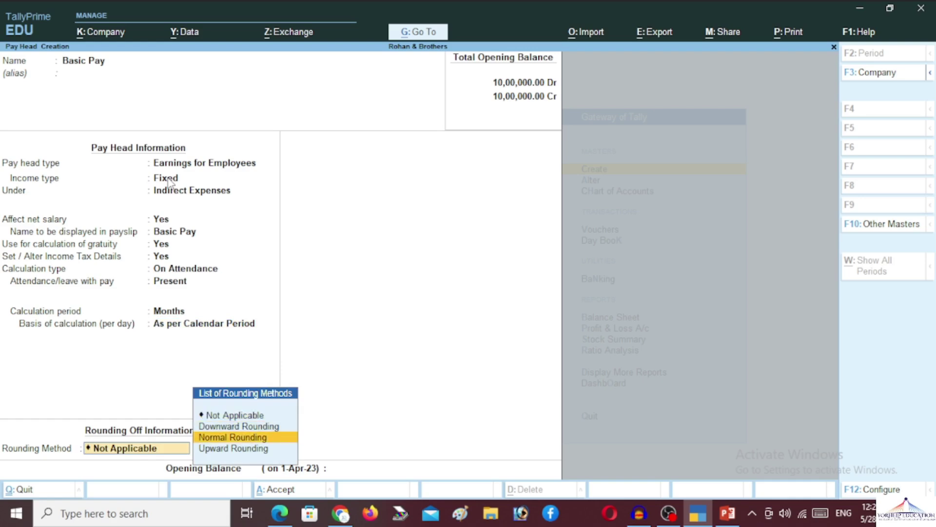
key(Return)
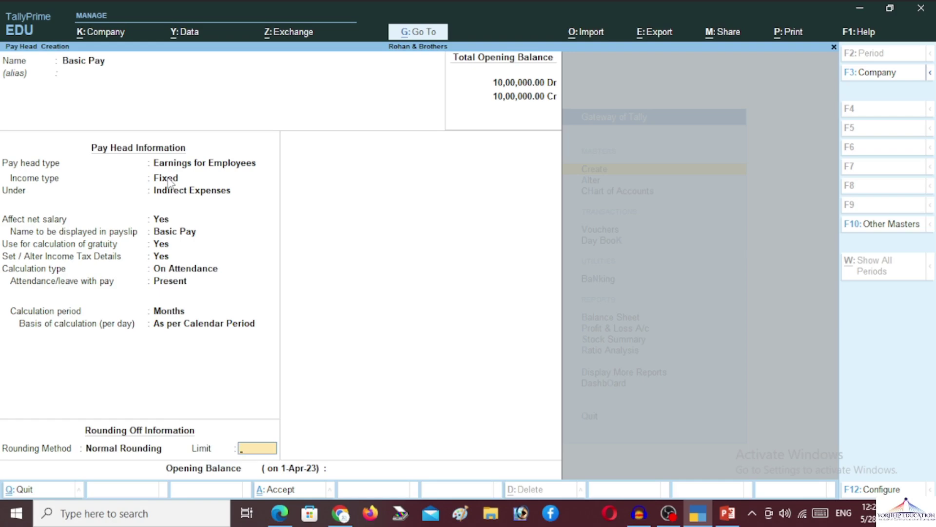
key(Return)
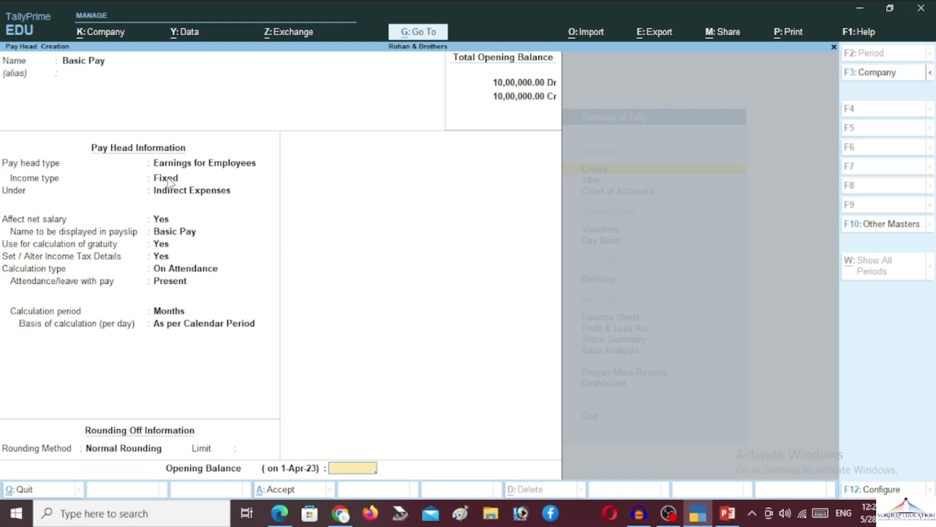
key(Return)
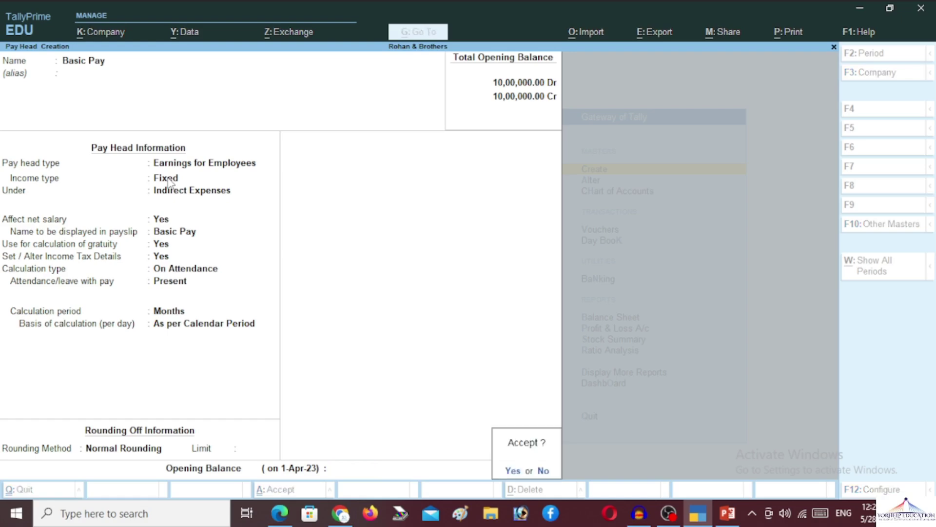
click(167, 177)
Save Basic Pay and name a new pay head HRA, a Fixed earning for employees
key(y)
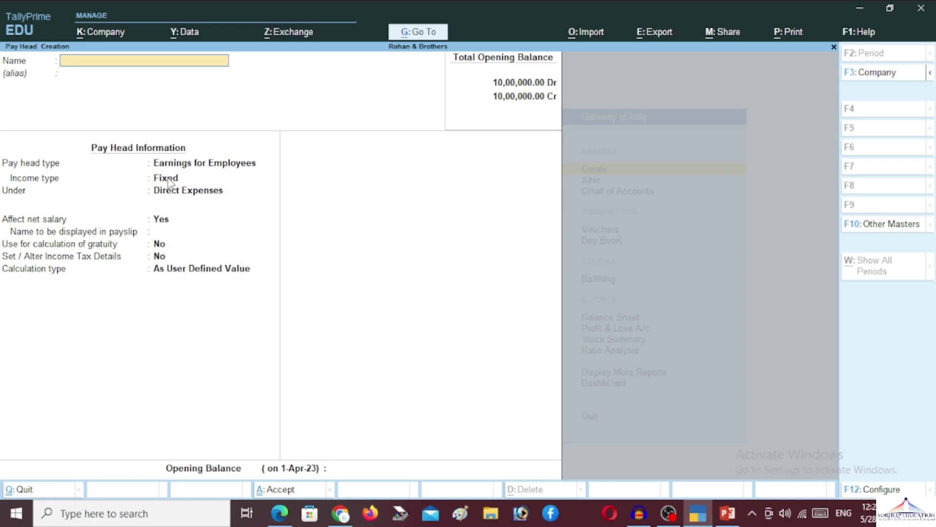
text(HRA)
key(Return)
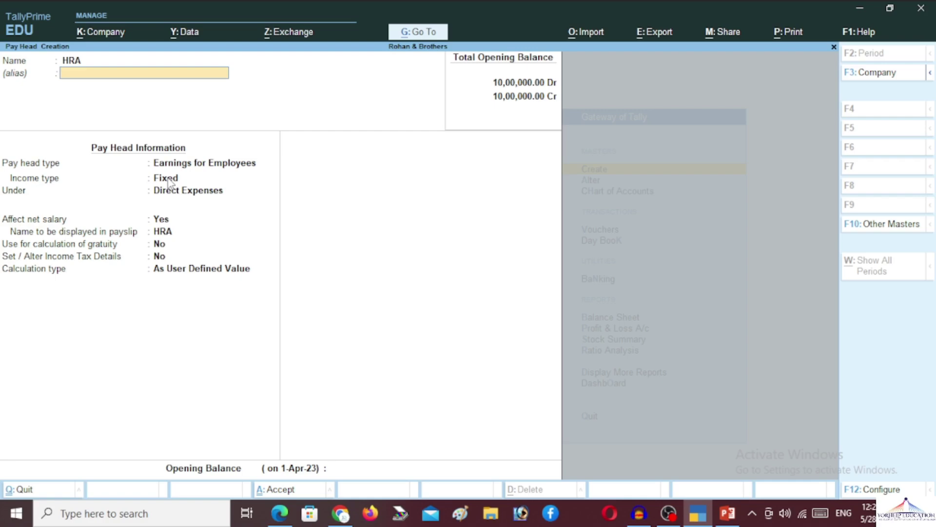
key(Return)
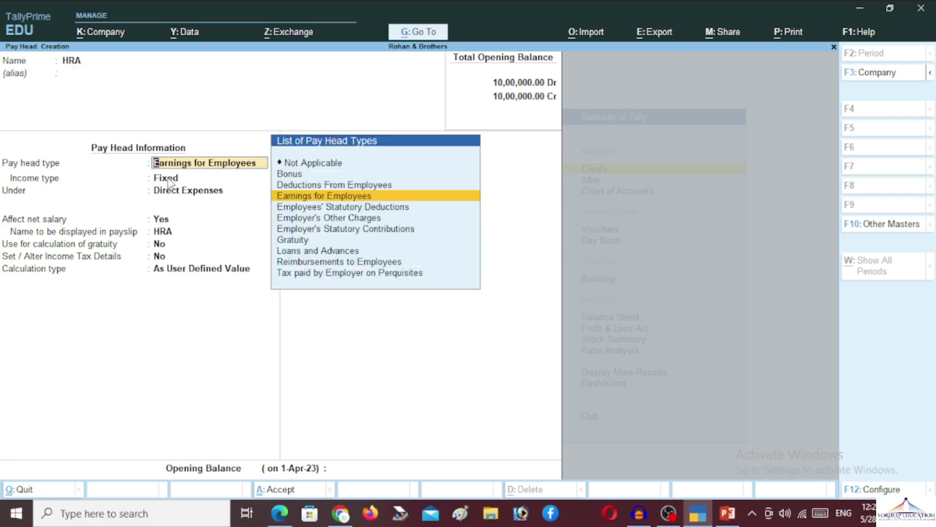
key(Return)
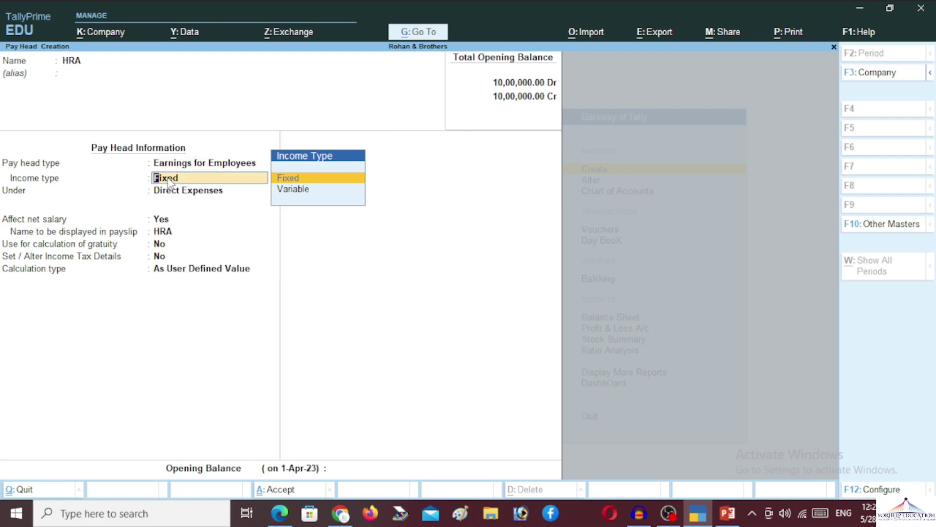
key(Return)
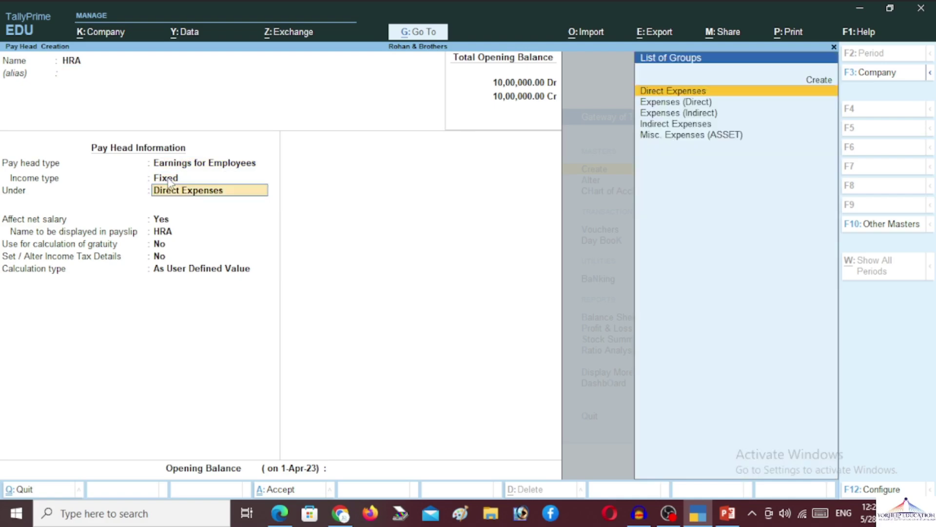
Place HRA under Indirect Expenses, affecting net salary, payslip name HRA, gratuity and tax details No
text(In)
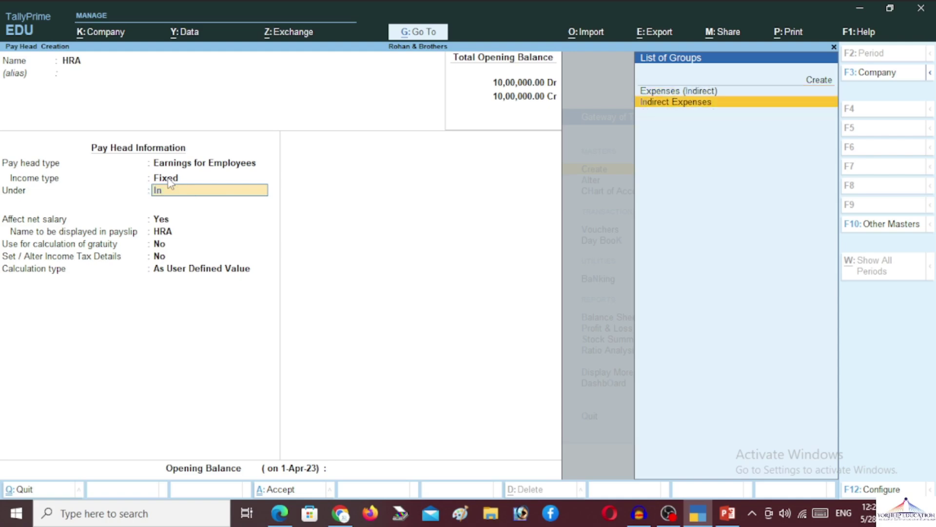
key(Return)
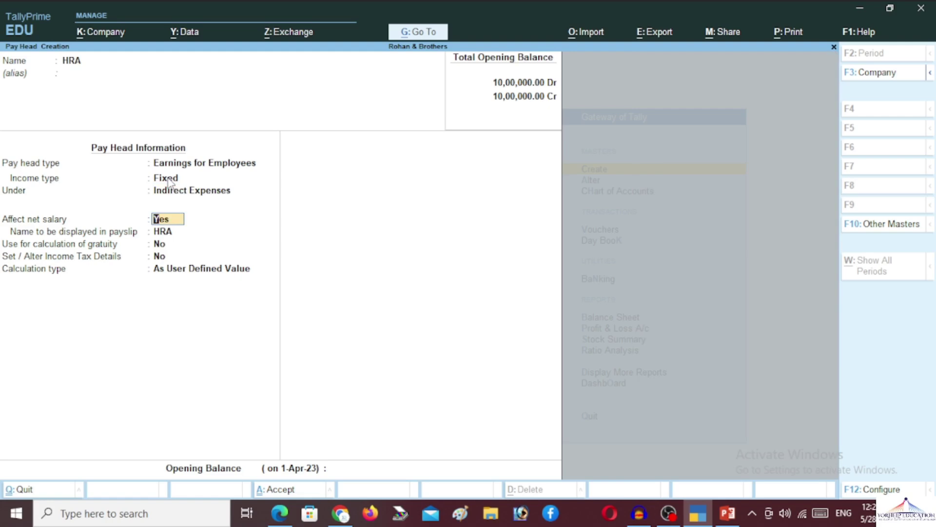
key(Return)
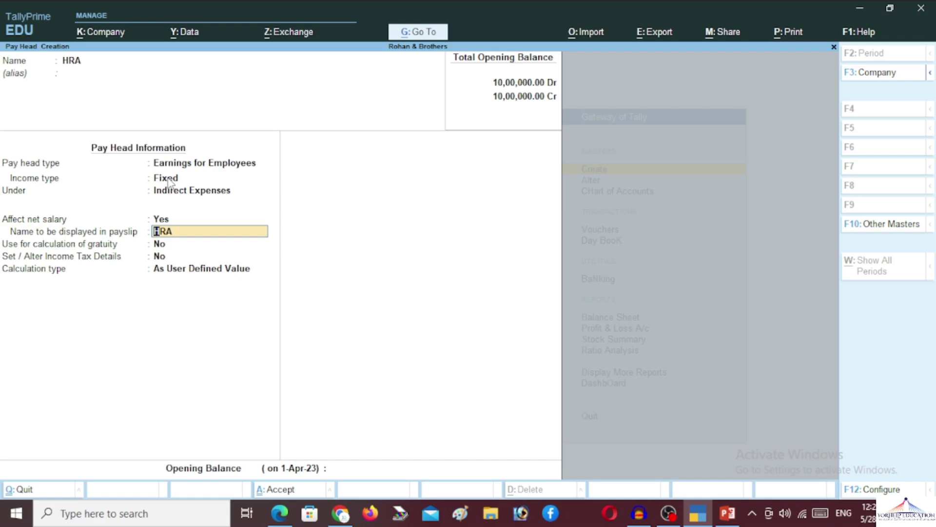
key(Return)
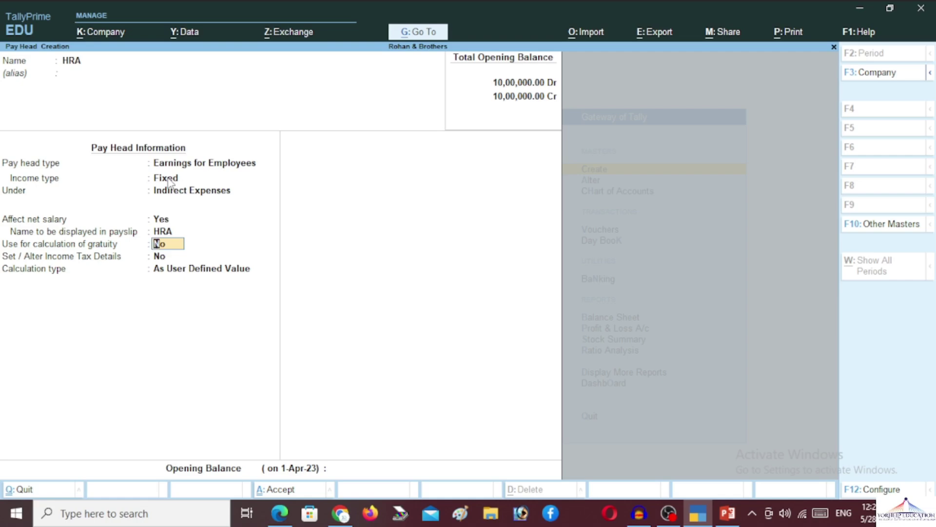
key(Return)
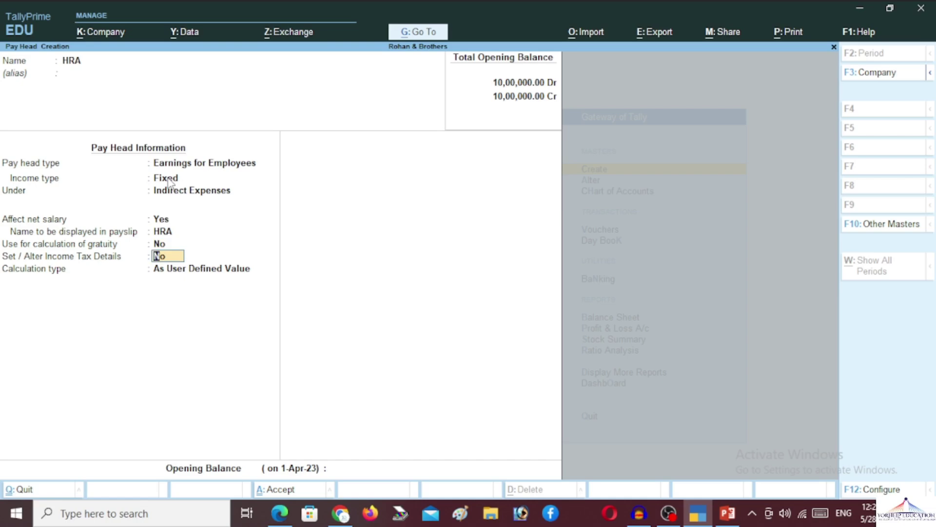
key(Return)
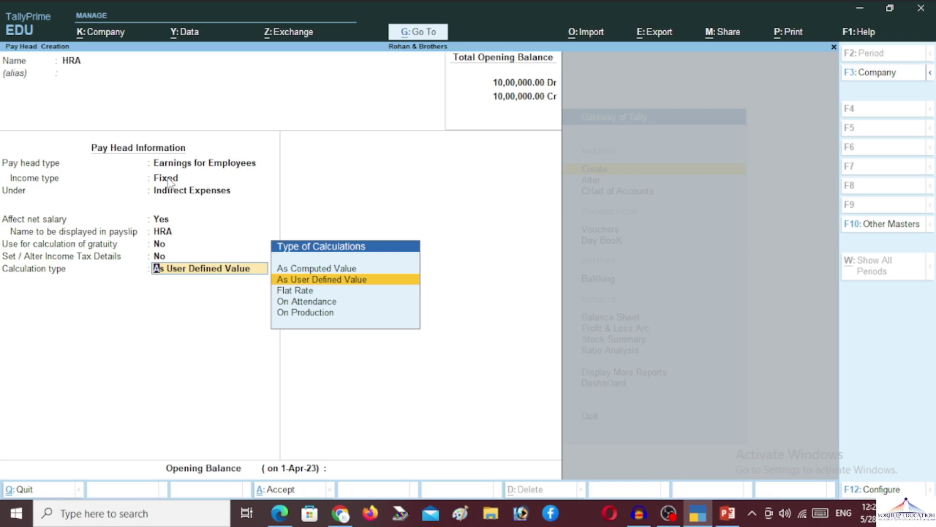
Set HRA's calculation to As Computed Value with Normal Rounding, reaching the computation methods list
key(Up)
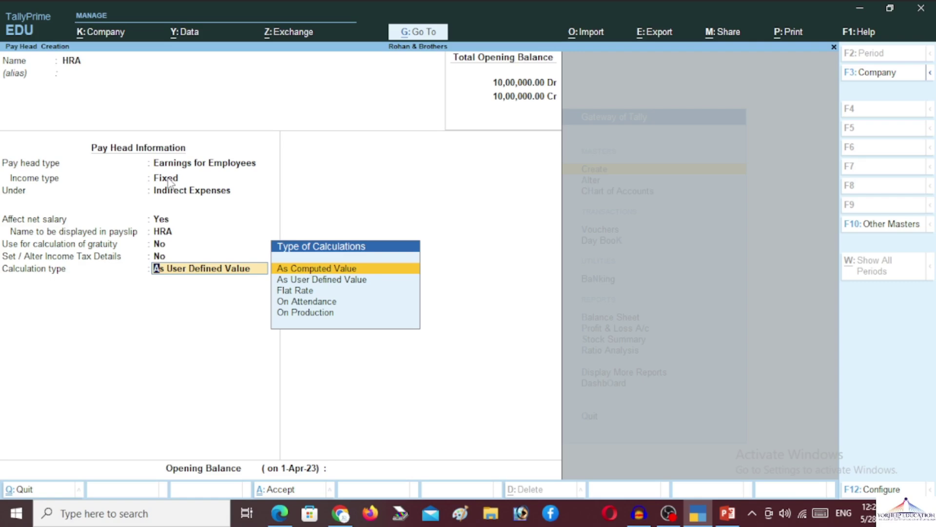
key(Return)
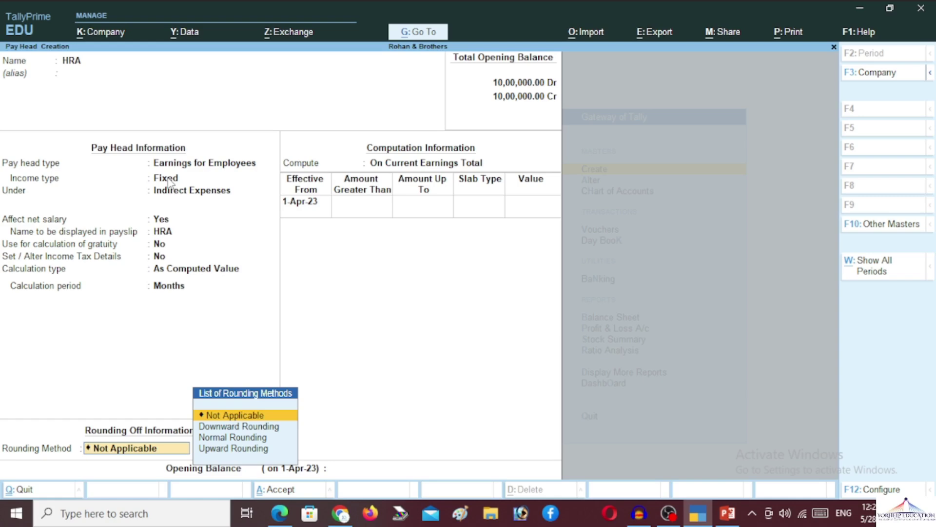
key(Down)
key(Down)
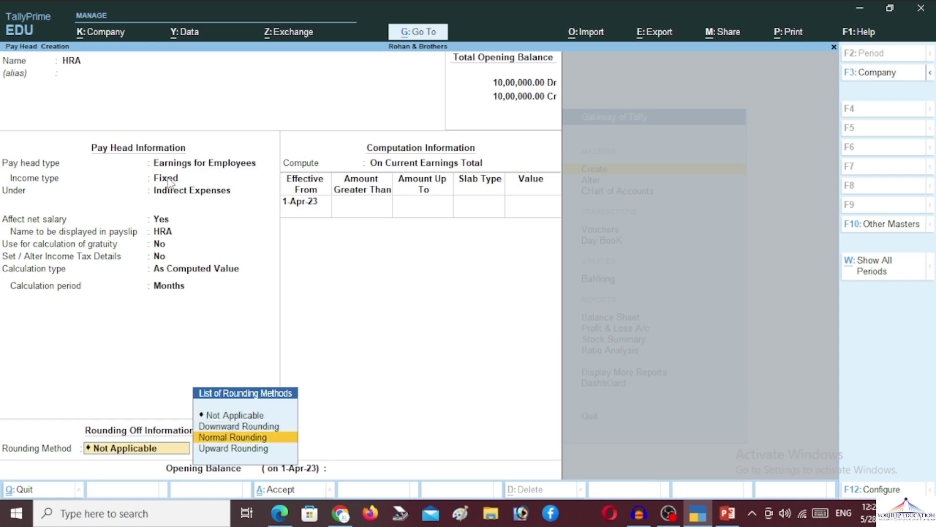
key(Return)
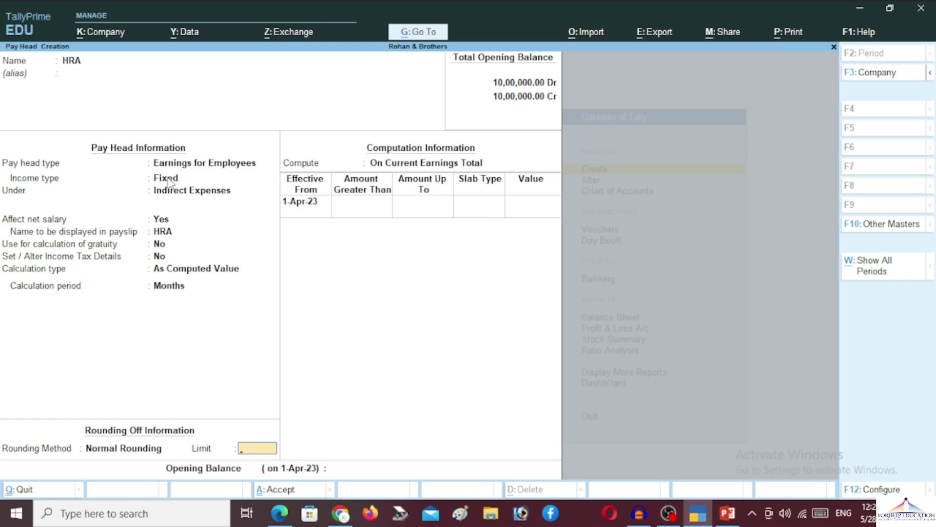
key(Return)
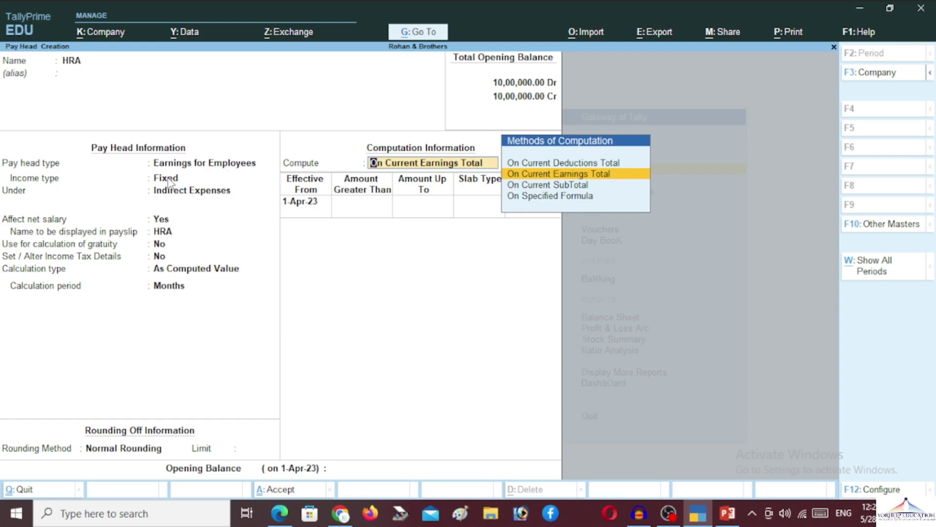
Compute HRA On Specified Formula using Basic Pay alone, then end the formula
key(Down)
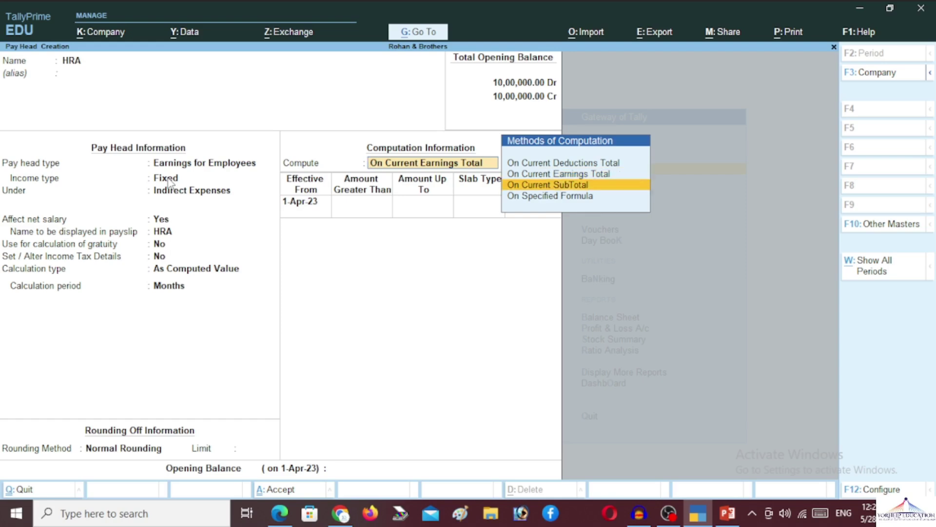
key(Up)
key(Down)
key(Down)
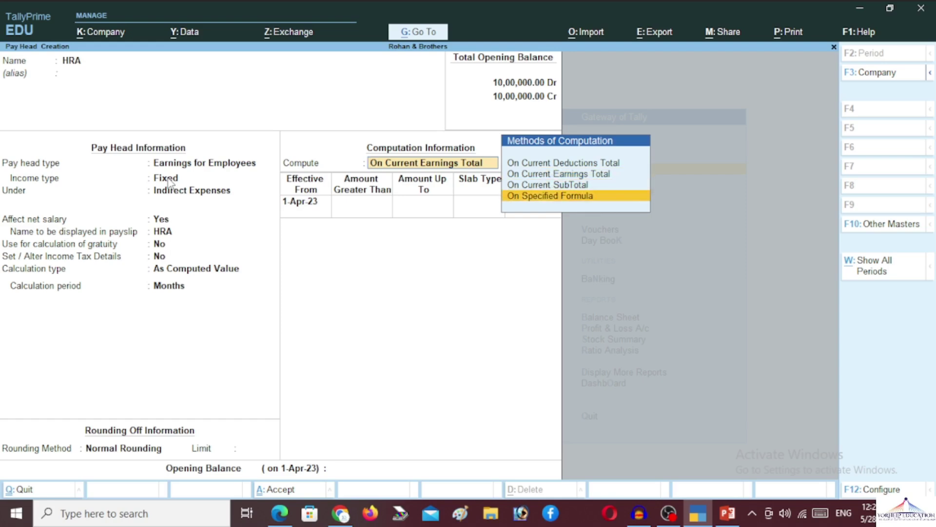
key(Return)
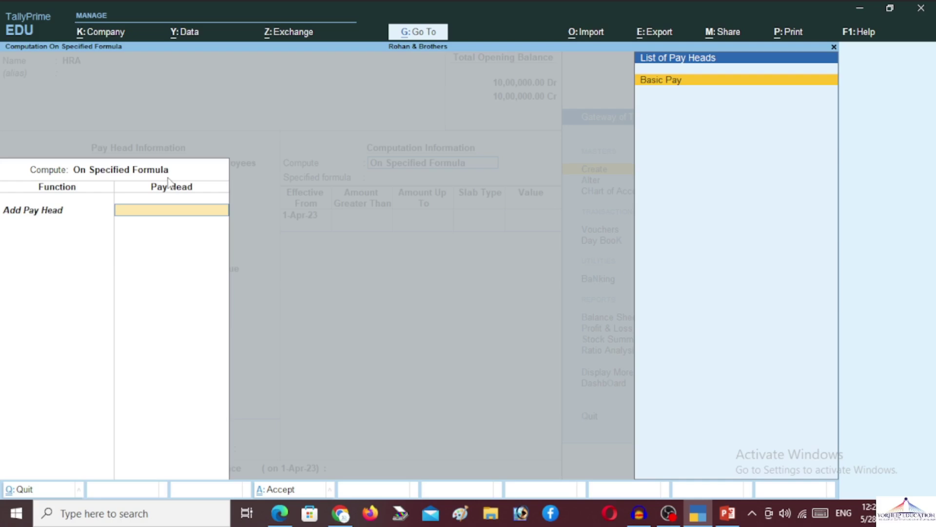
key(Return)
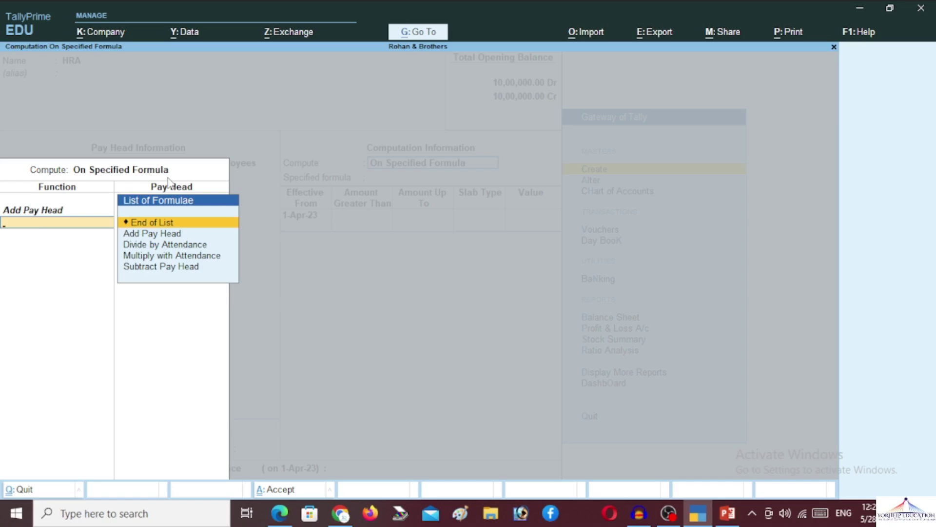
key(Down)
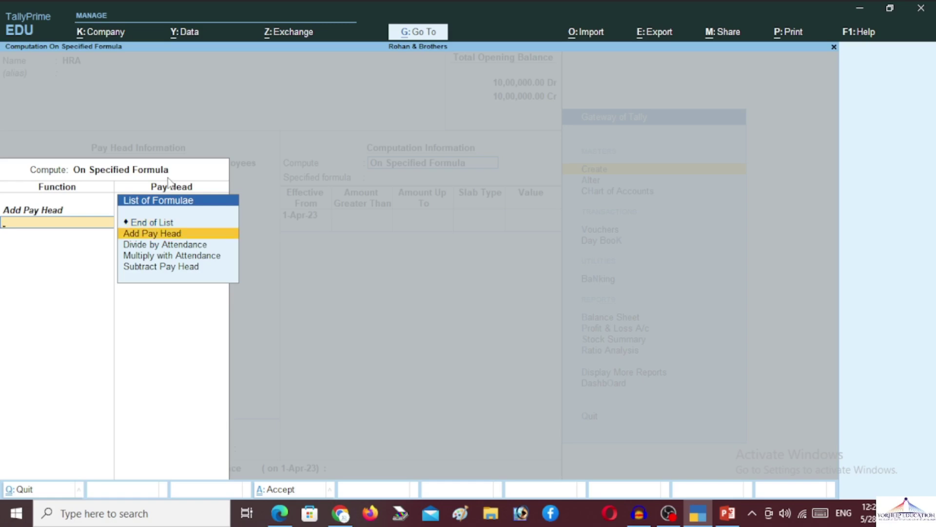
key(Down)
key(Down)
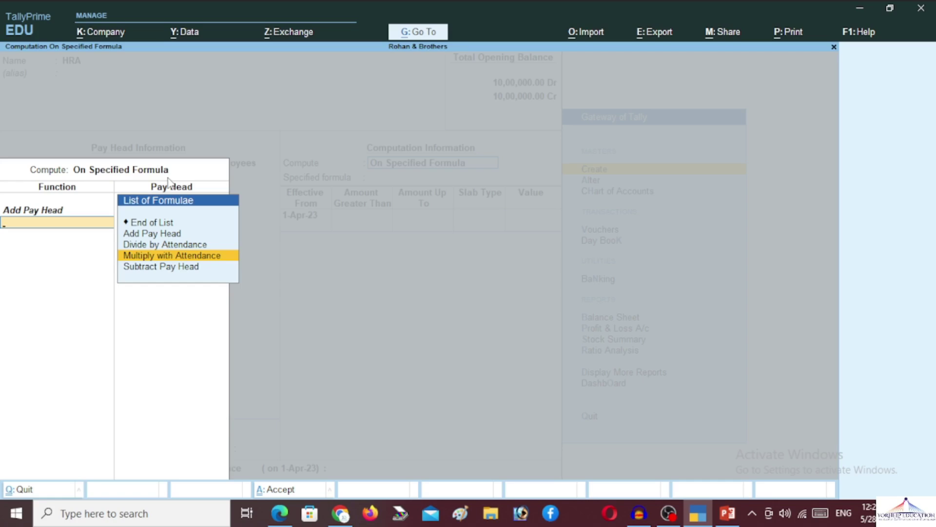
key(Down)
key(Up)
key(Up)
key(Up)
key(Up)
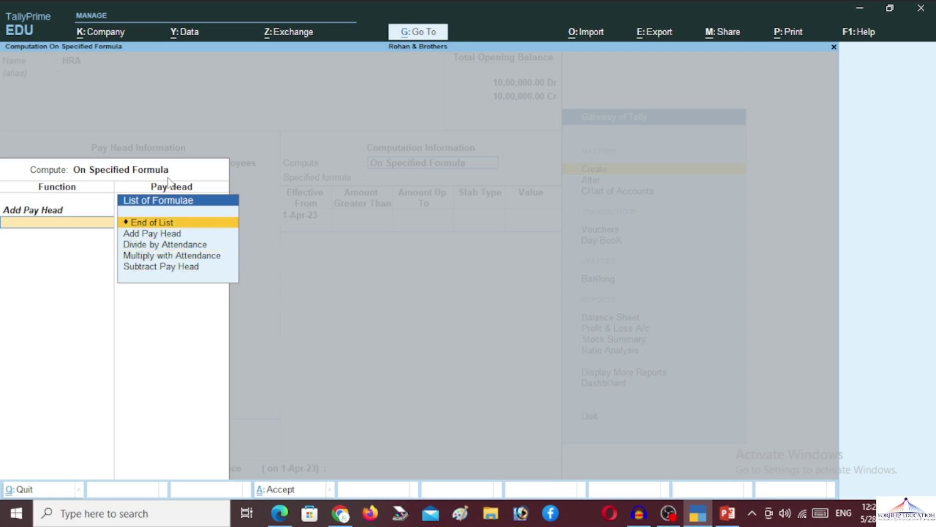
key(Return)
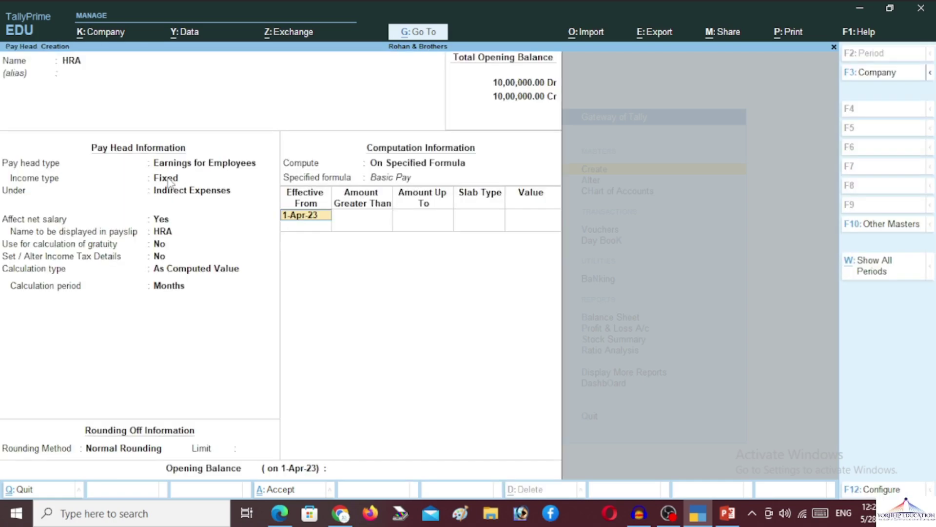
From 1-Apr-23, add percentage slabs: 10% up to 1,00,000 and 20% up to 5,00,000
key(Return)
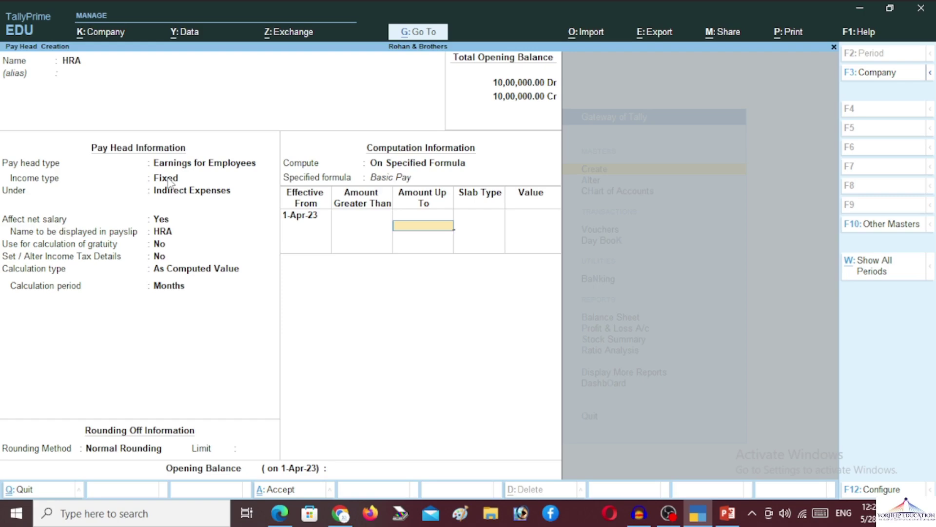
text(100000)
key(Return)
key(Return)
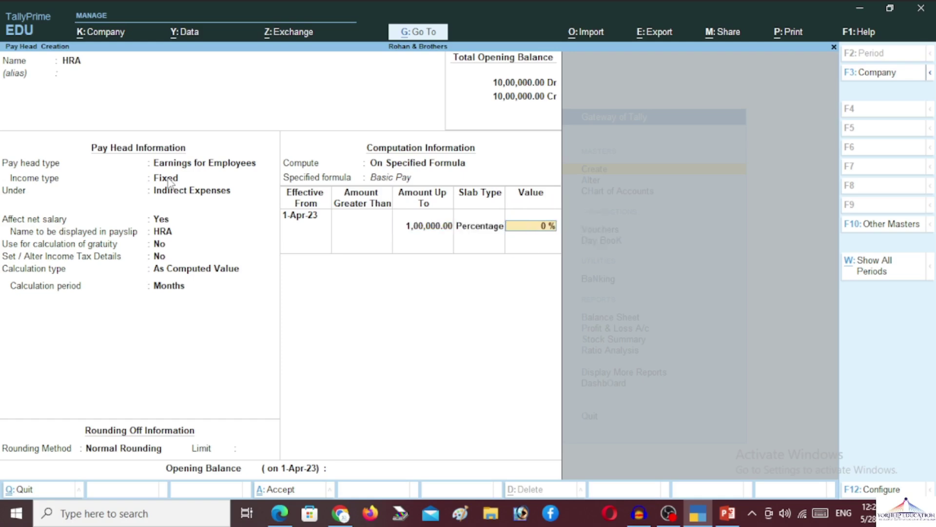
text(10)
key(Return)
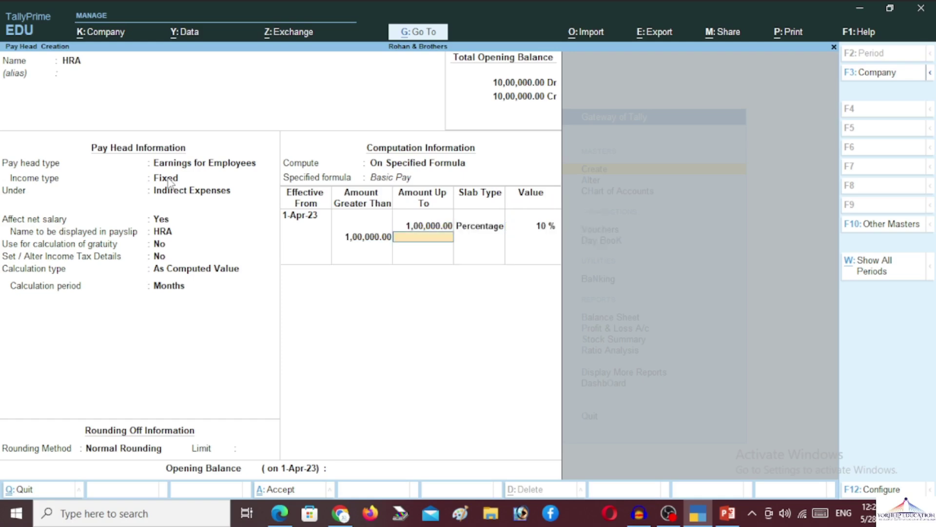
text(500000)
key(Return)
key(Return)
text(20)
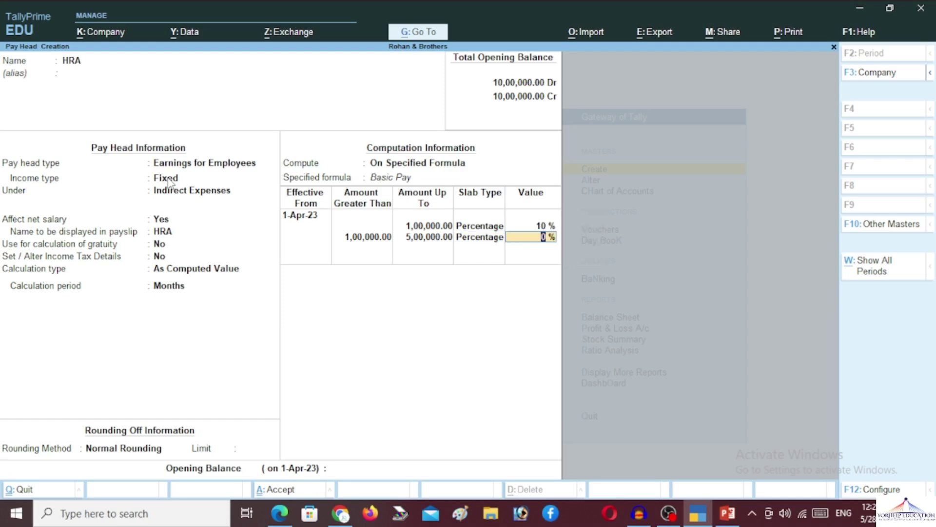
key(Return)
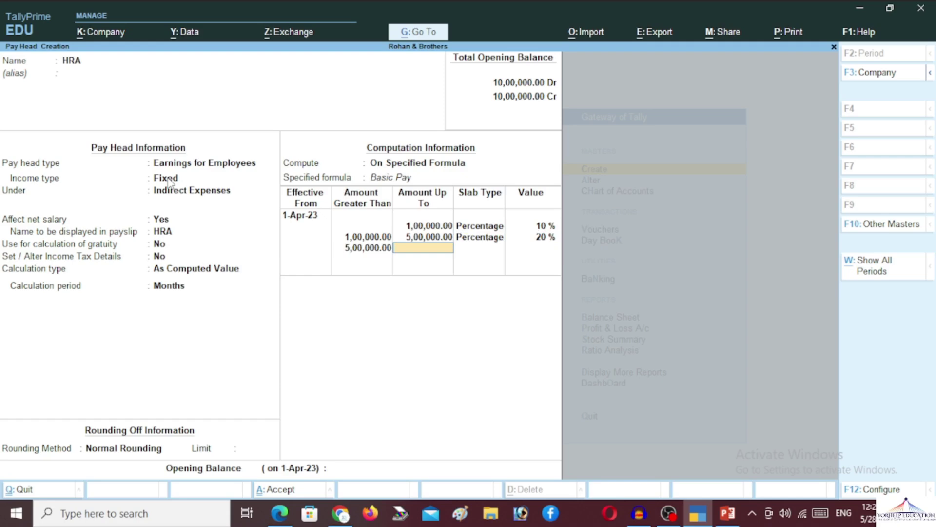
Add a 20% slab up to 10,00,000 and a 0% slab above it
text(10,00,00)
text(0)
key(Return)
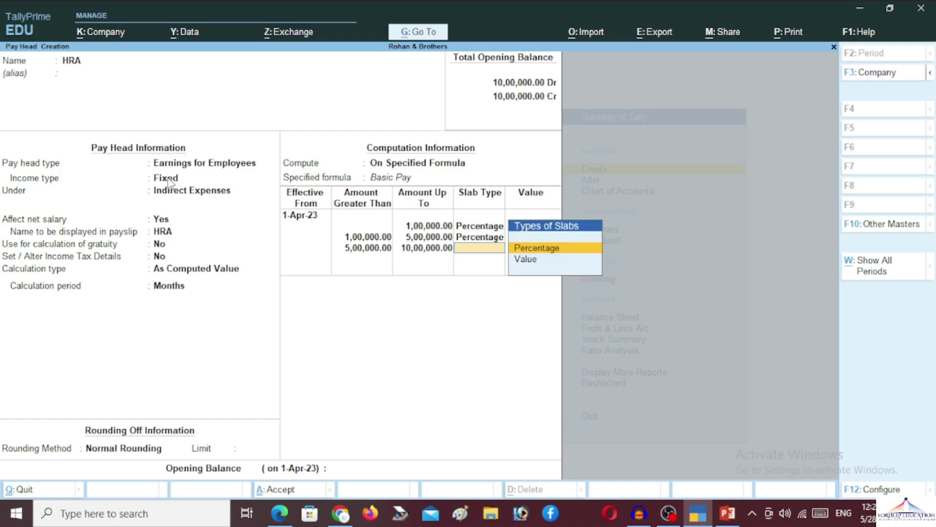
key(Return)
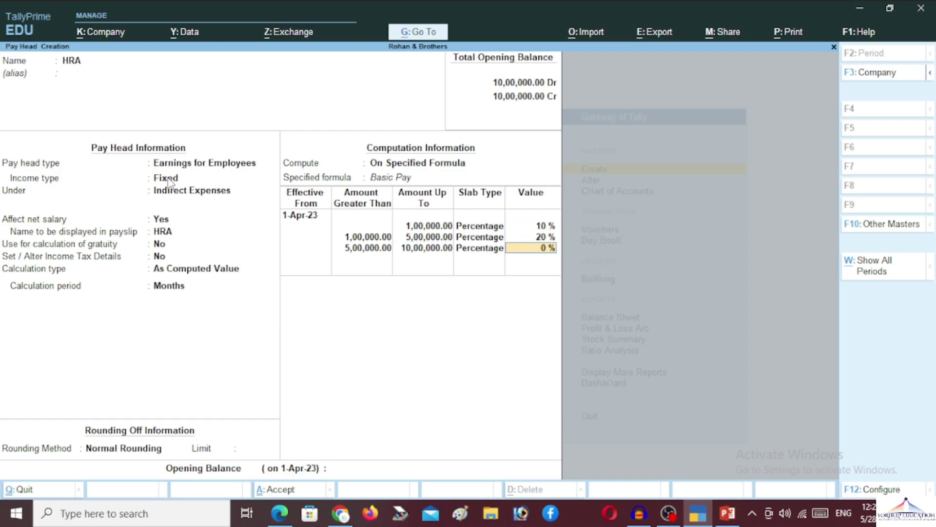
text(20)
key(Return)
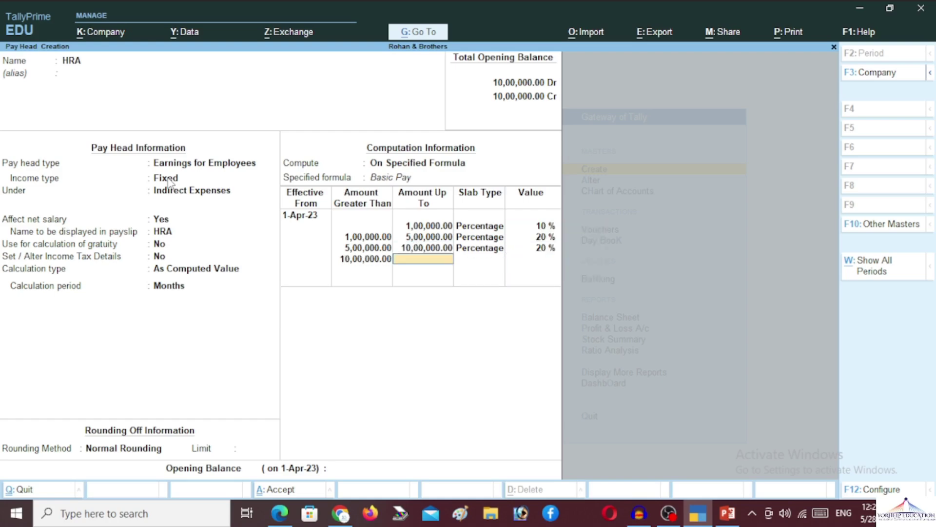
key(Return)
key(Return)
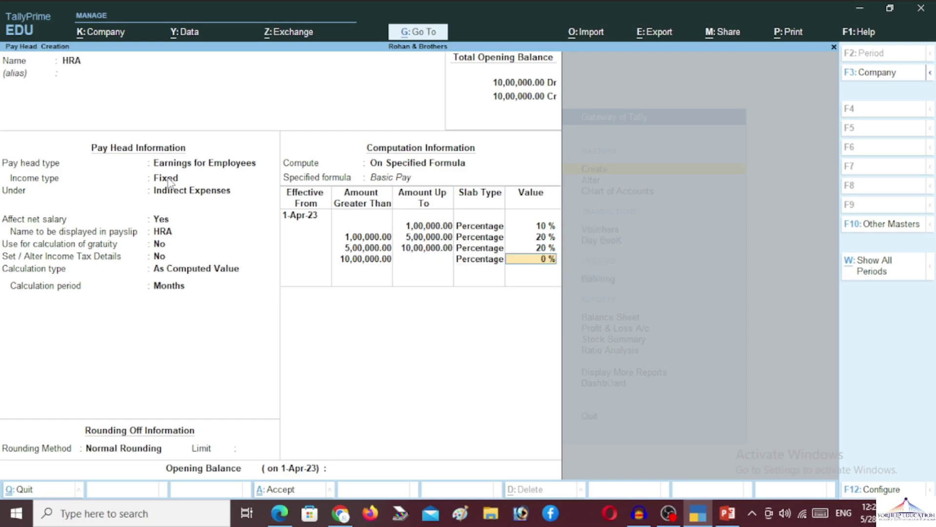
key(Return)
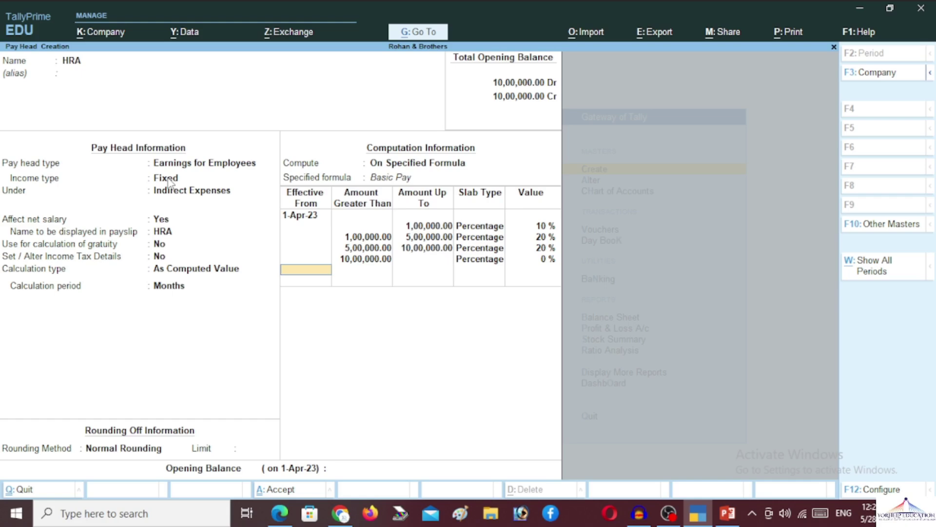
Step back through the last slab rows to revise the third slab's limit and type
key(BackSpace)
key(BackSpace)
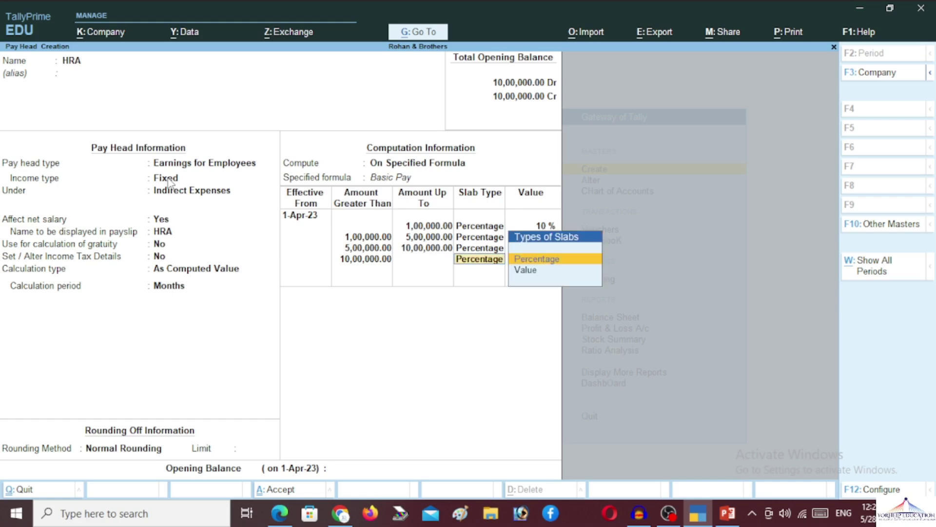
key(BackSpace)
key(BackSpace)
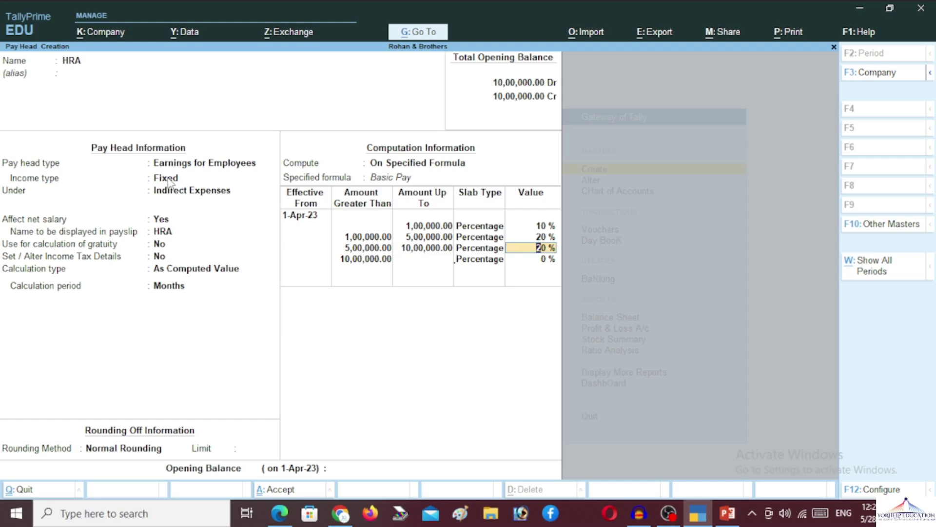
key(BackSpace)
key(BackSpace)
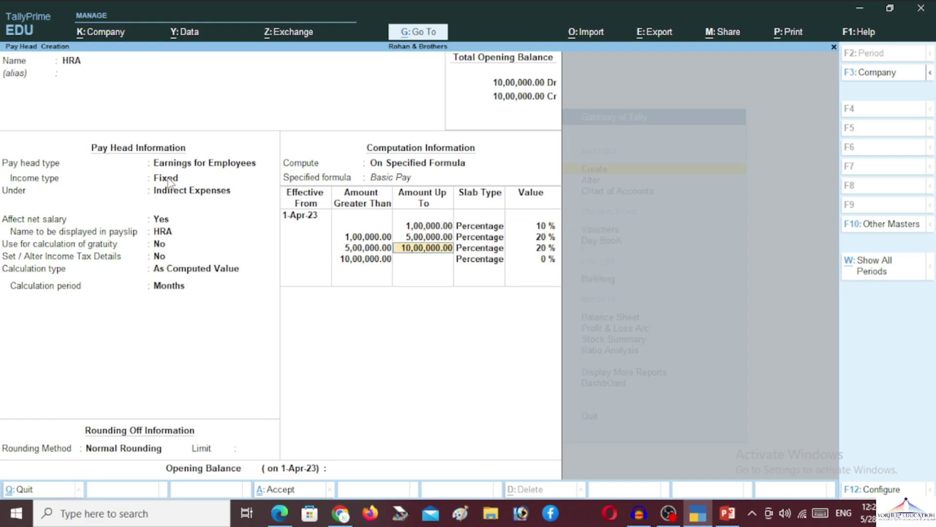
key(Return)
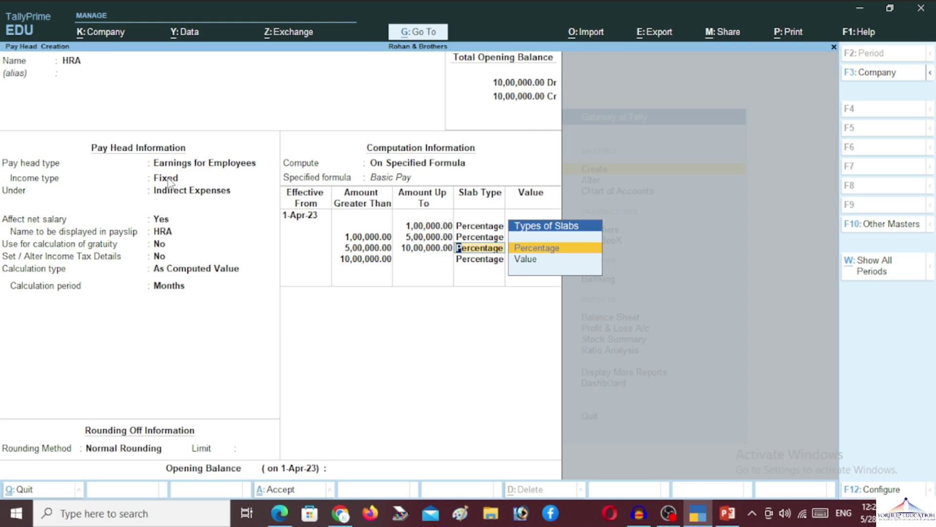
key(Return)
key(Return)
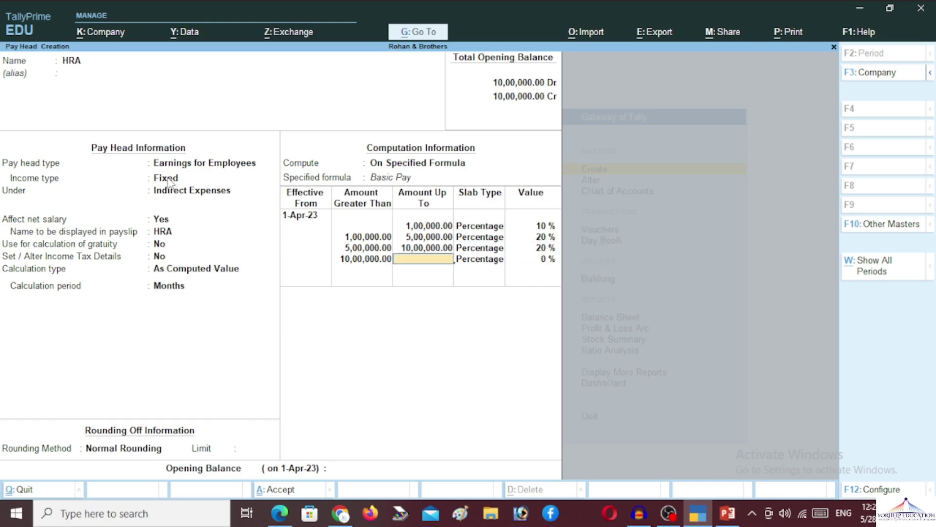
key(Return)
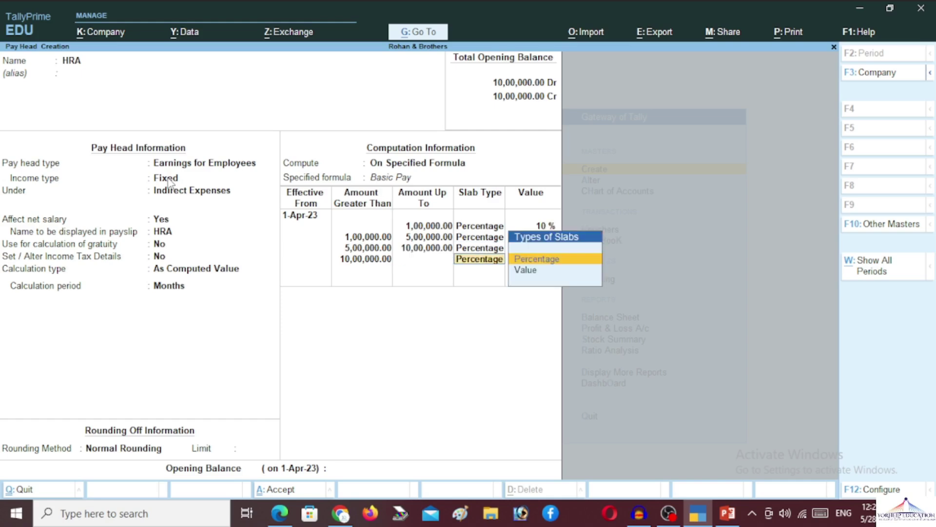
key(BackSpace)
key(BackSpace)
key(BackSpace)
key(BackSpace)
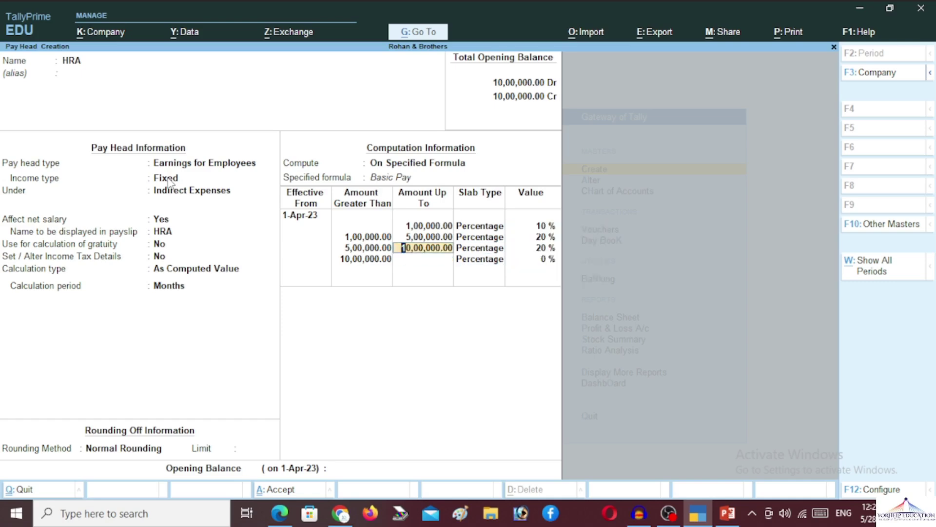
Drop the 10,00,000 limit so the 20% third slab covers everything above 5,00,000
key(BackSpace)
key(BackSpace)
key(BackSpace)
key(BackSpace)
key(BackSpace)
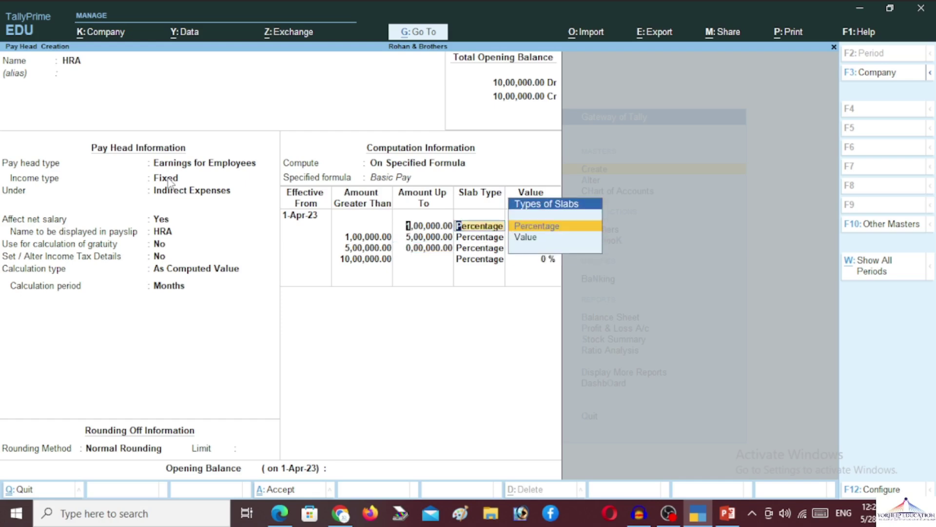
key(BackSpace)
key(BackSpace)
key(Return)
key(Return)
key(Return)
key(Return)
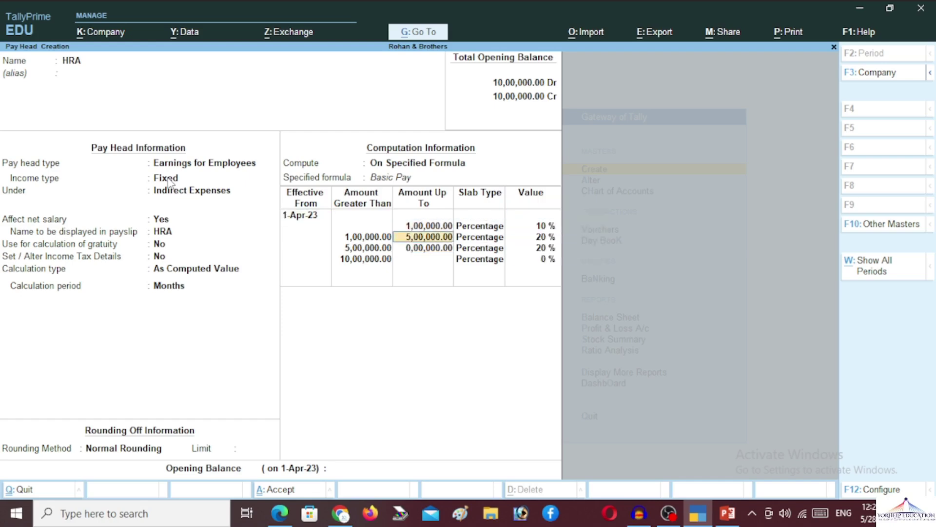
key(Return)
key(Return)
key(Return)
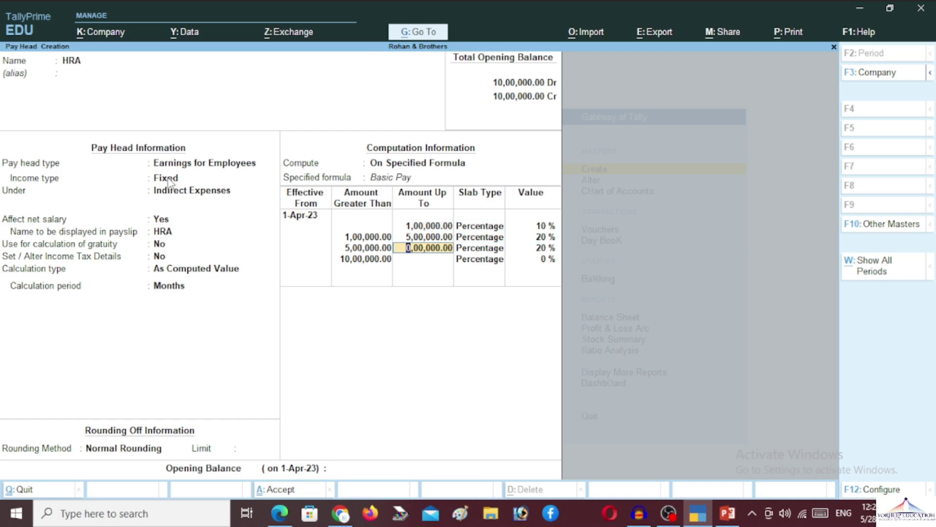
key(BackSpace)
key(Return)
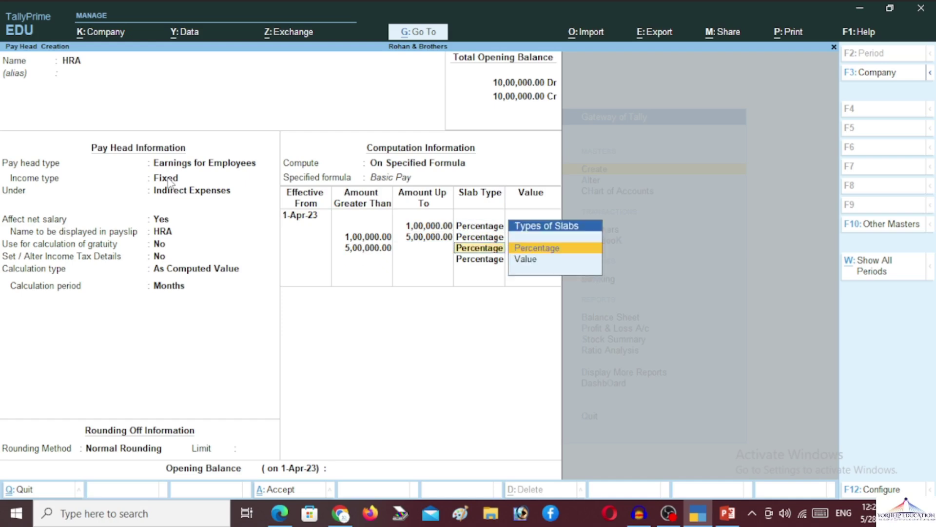
key(Return)
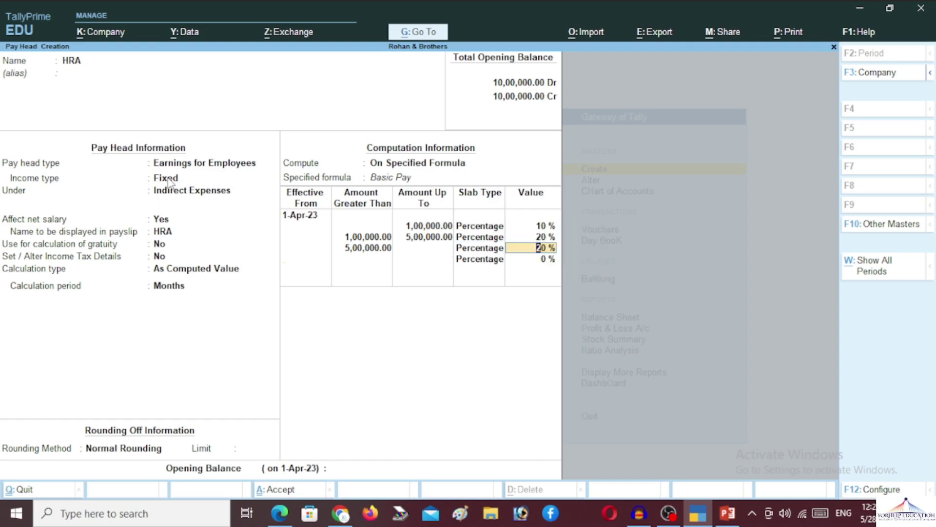
key(Return)
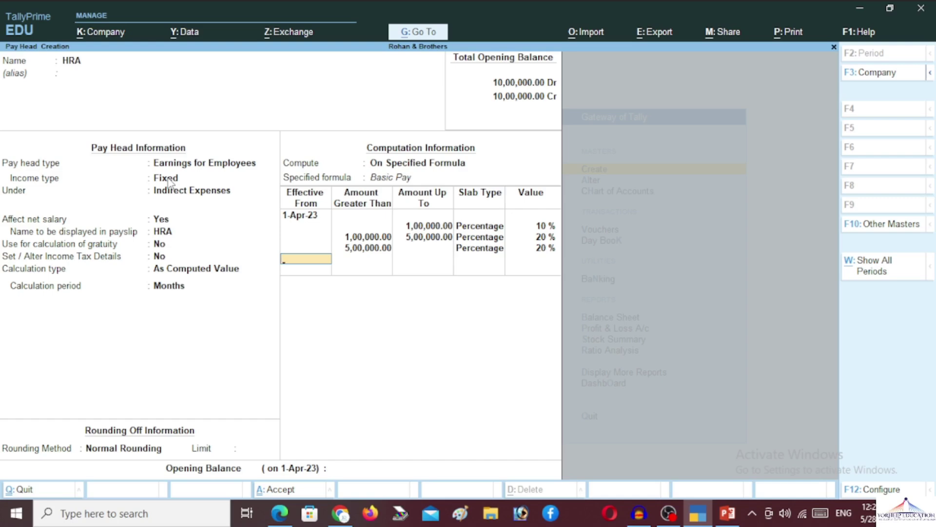
key(Return)
Save the HRA pay head and name a new pay head DA
key(Return)
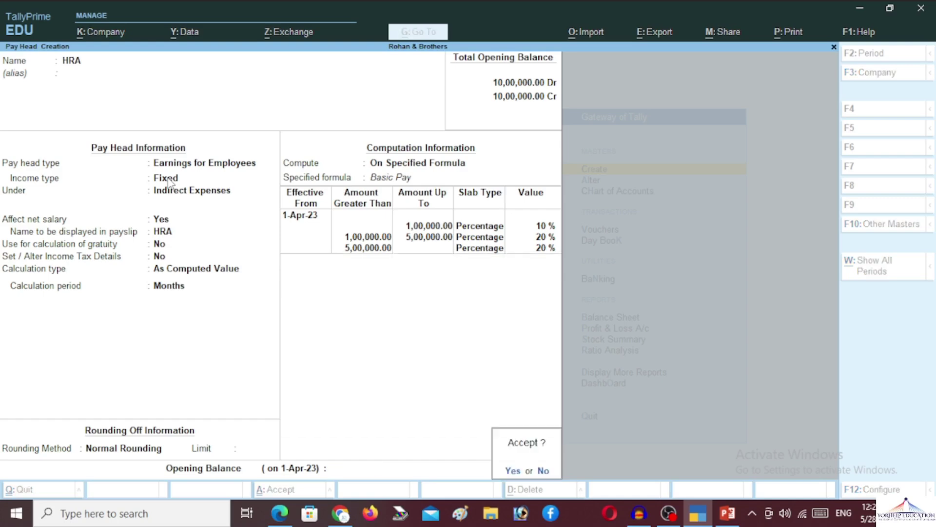
key(Return)
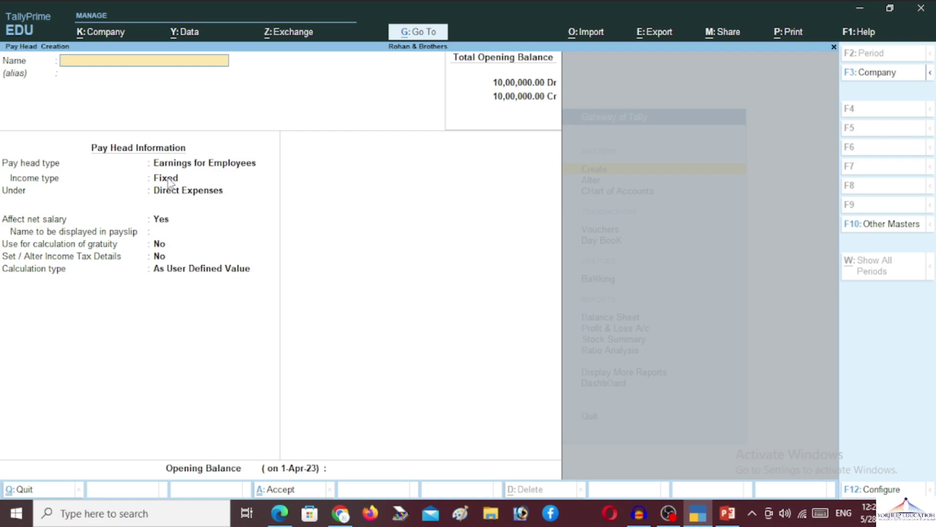
text(DA)
key(Return)
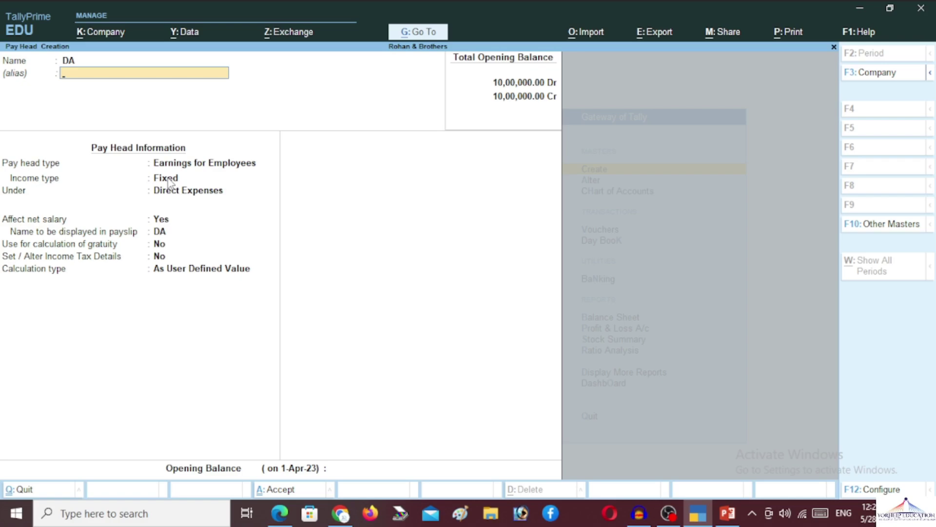
Give DA the alias 'Deamess Allownces' and keep it a Fixed earning for employees
text(Dea)
text(m)
text(ess)
text( Al)
text(lo)
text(wnces)
text(s)
key(BackSpace)
key(Return)
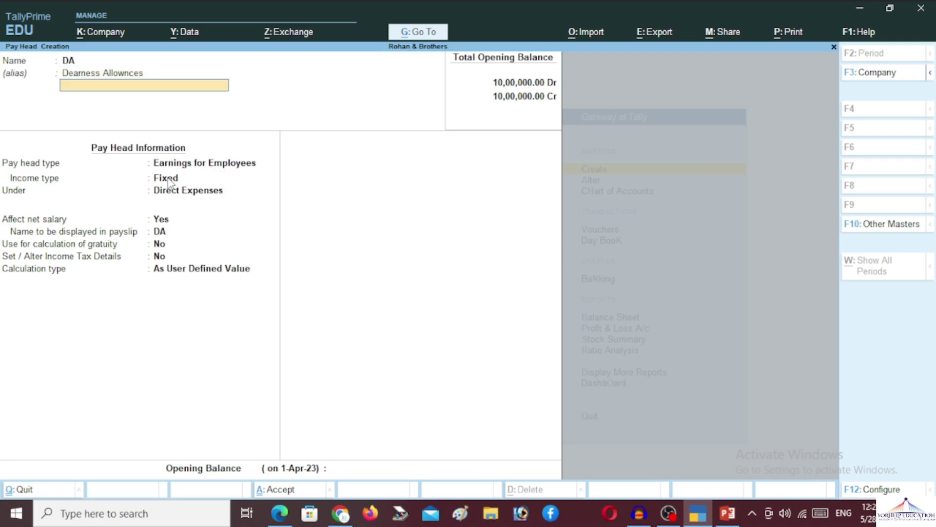
key(Return)
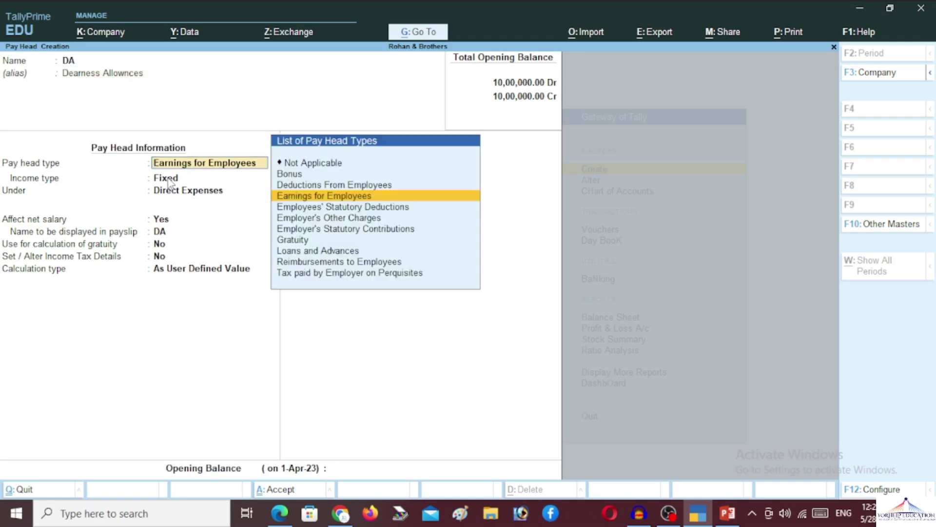
key(Return)
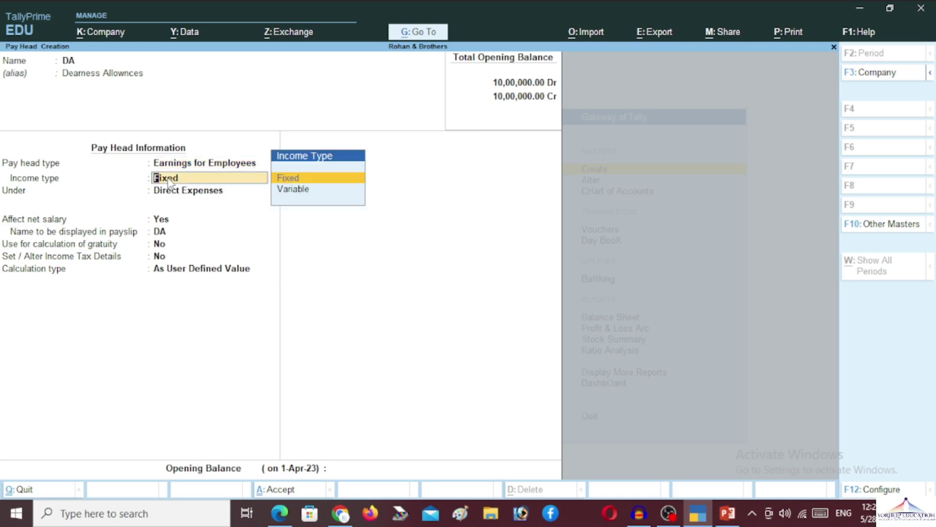
key(Return)
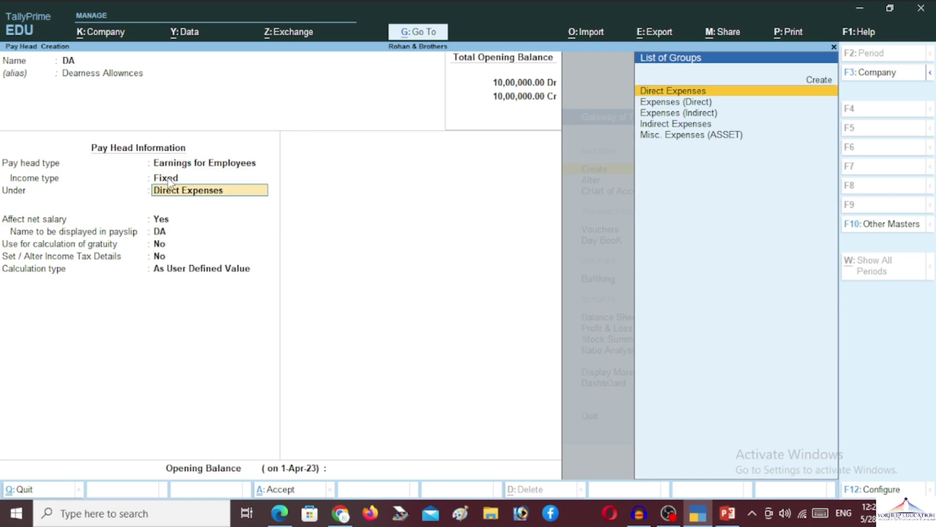
Put DA under Indirect Expenses, affecting net salary, with no gratuity or tax details, calculated As Computed Value
text(ind)
key(Return)
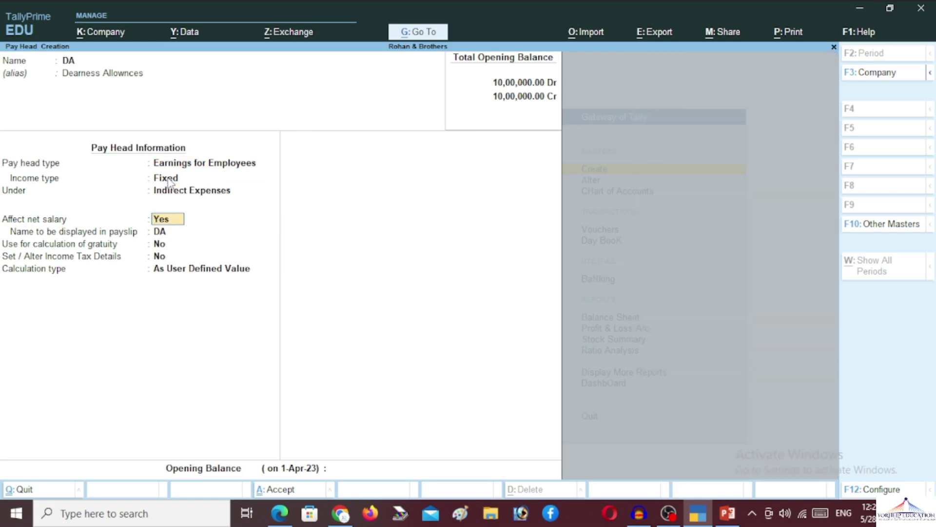
key(Return)
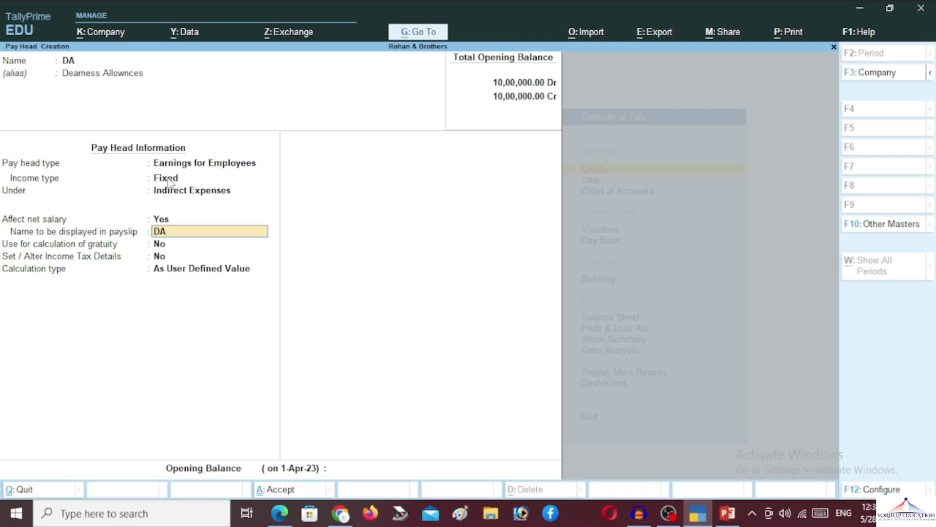
key(Return)
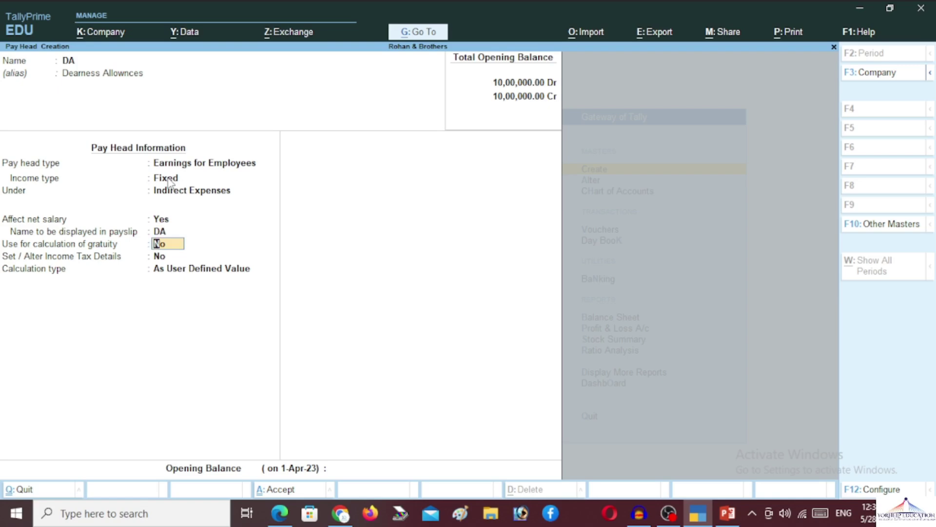
text(n)
key(Return)
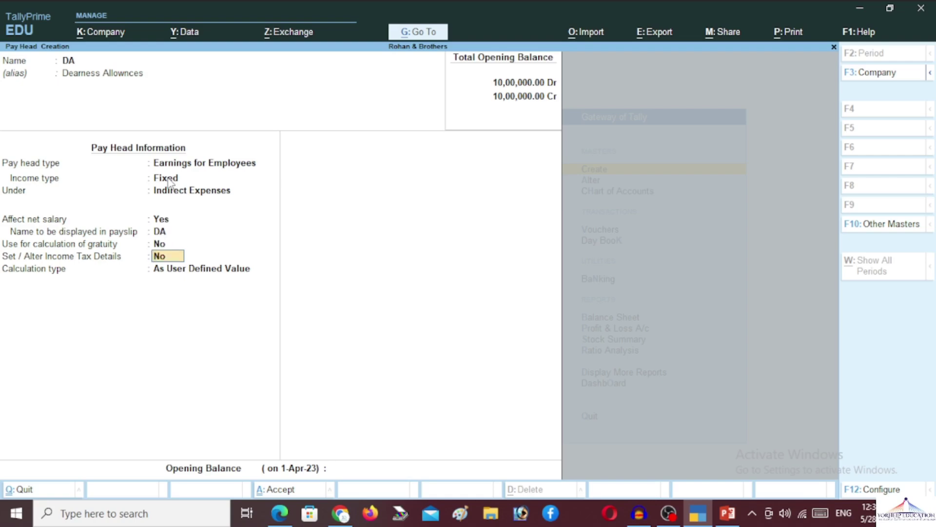
key(Return)
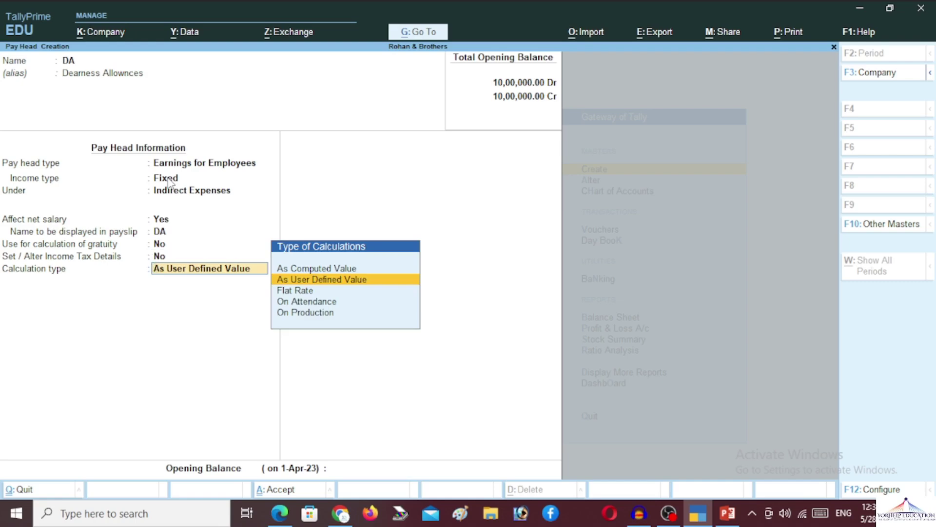
key(Up)
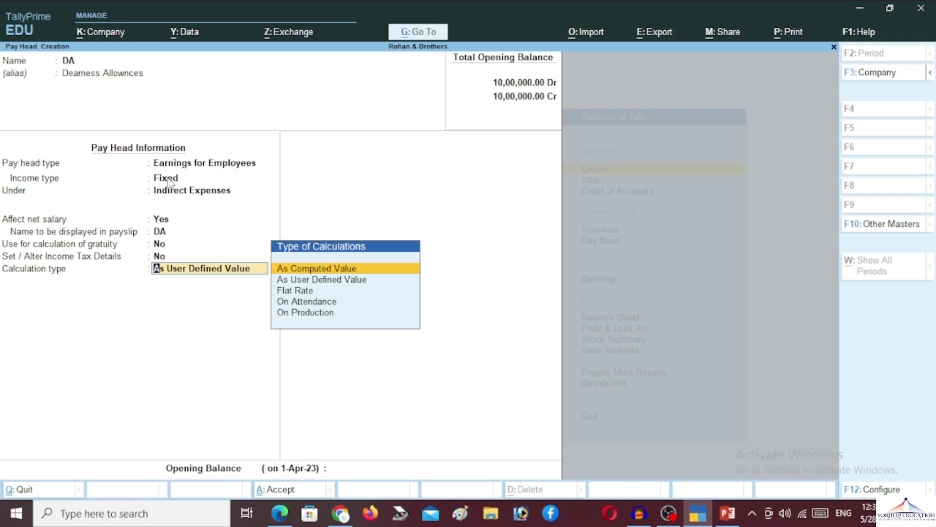
key(Return)
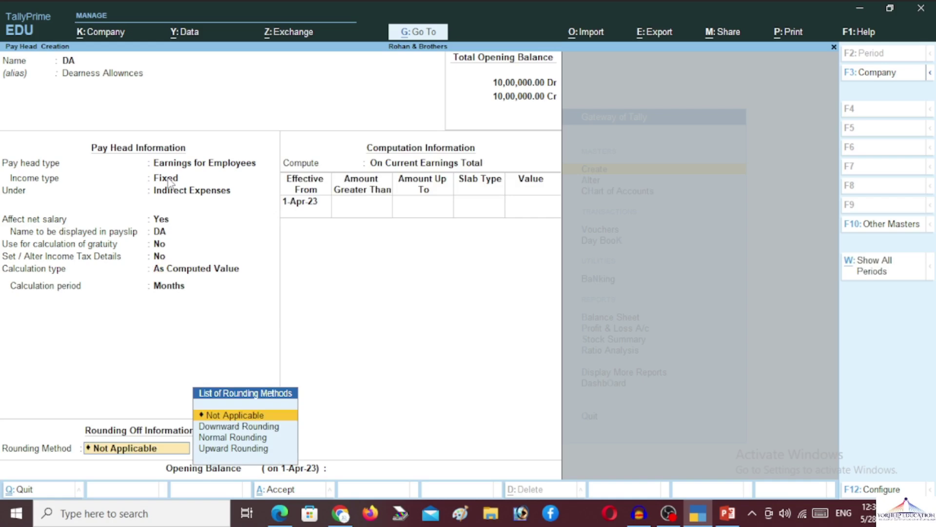
Set DA's rounding method to Normal Rounding with no rounding limit
key(Down)
key(Down)
key(Return)
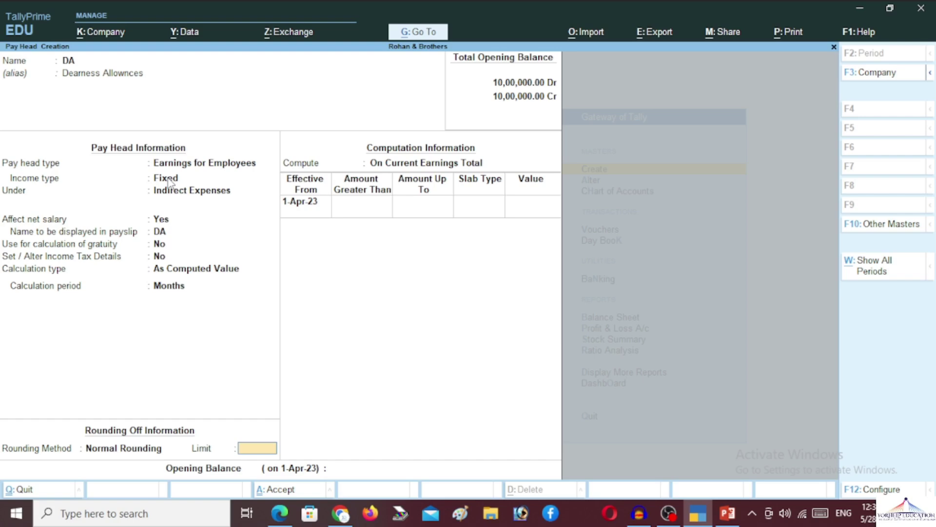
key(Return)
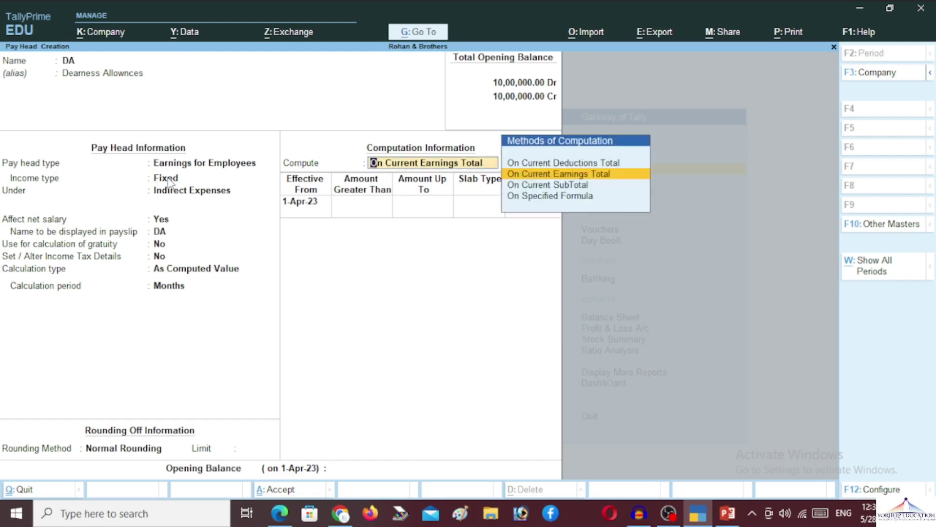
Compute DA On Specified Formula using Basic Pay, effective from 1-Apr-23
key(Down)
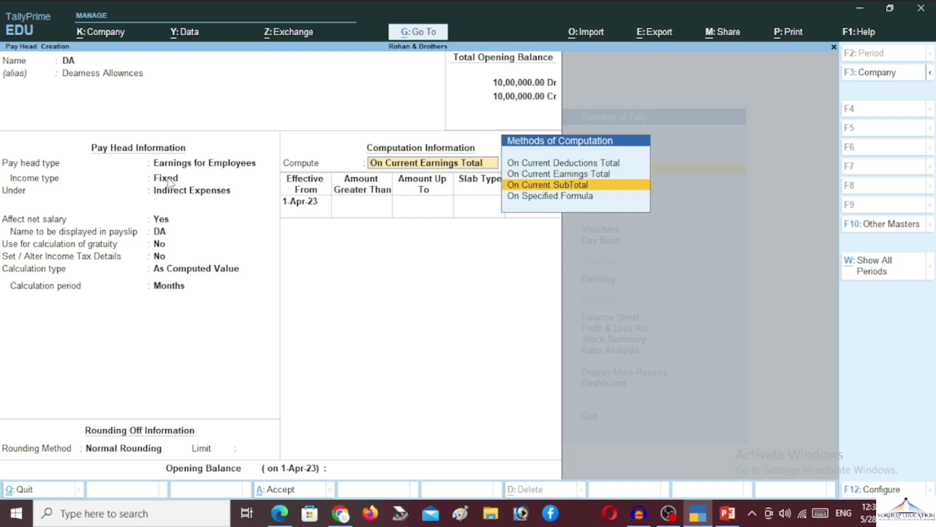
key(Down)
key(Return)
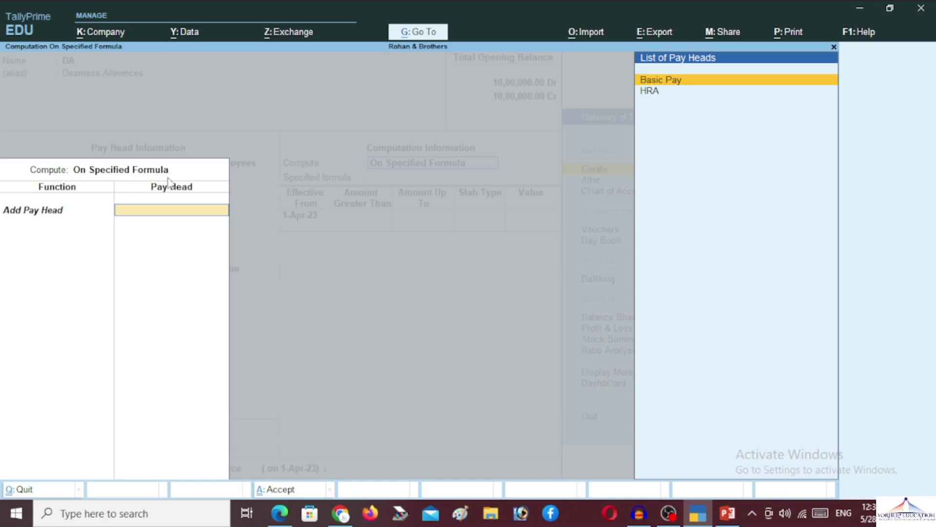
key(Return)
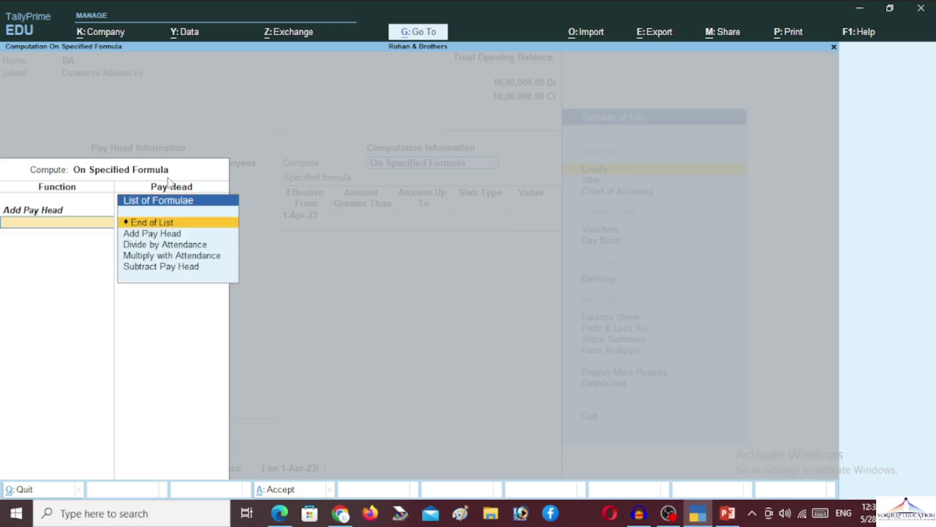
key(Return)
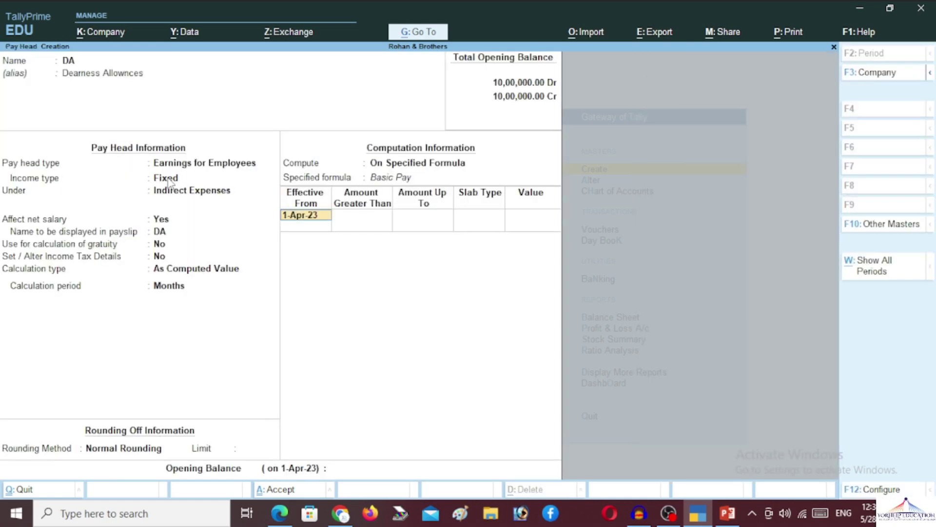
key(Return)
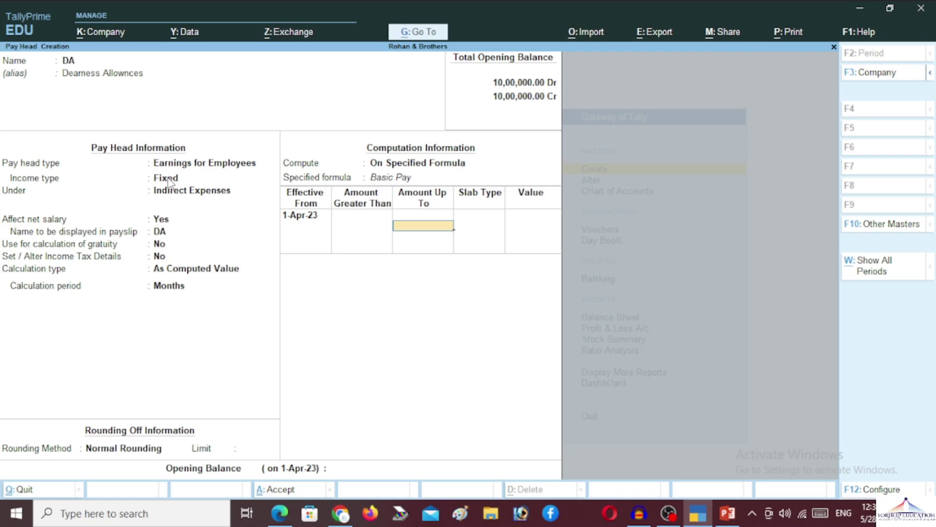
Give DA a single 36% Percentage slab with no amount limit, and save the pay head
key(Return)
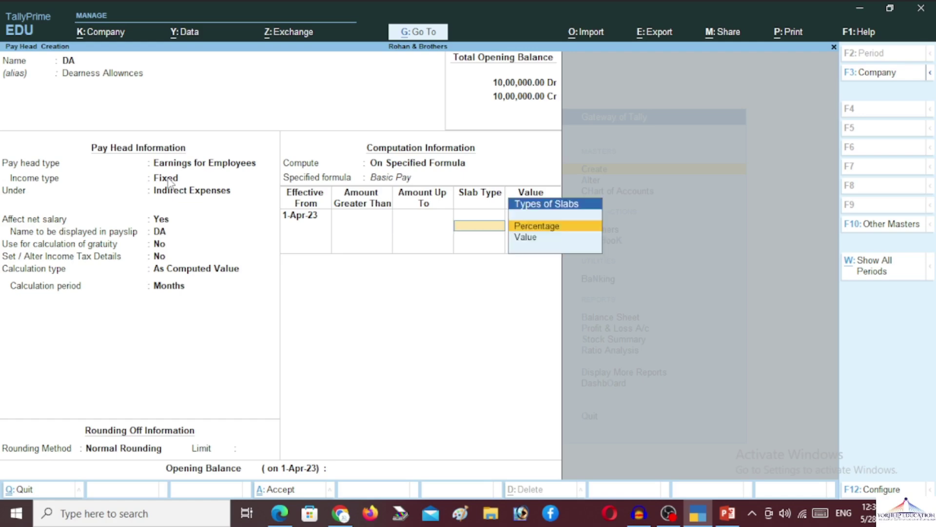
key(Return)
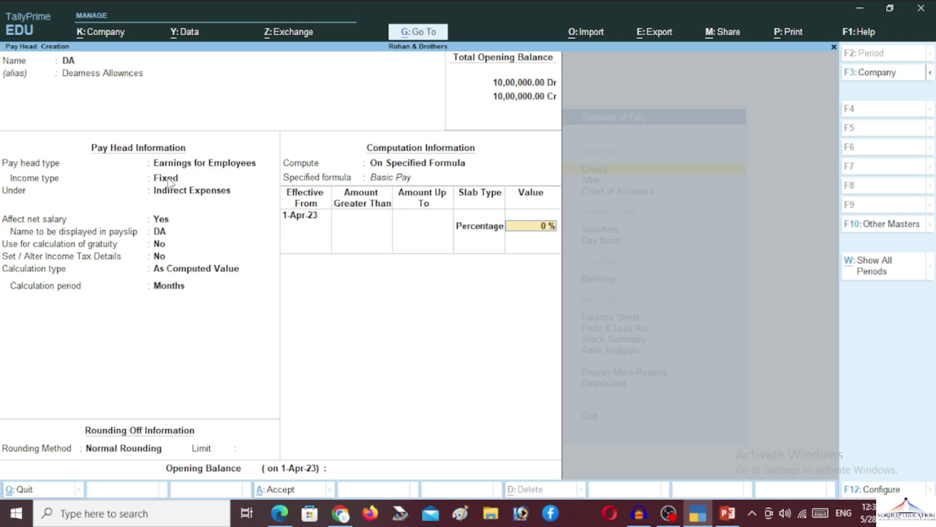
text(36)
key(Return)
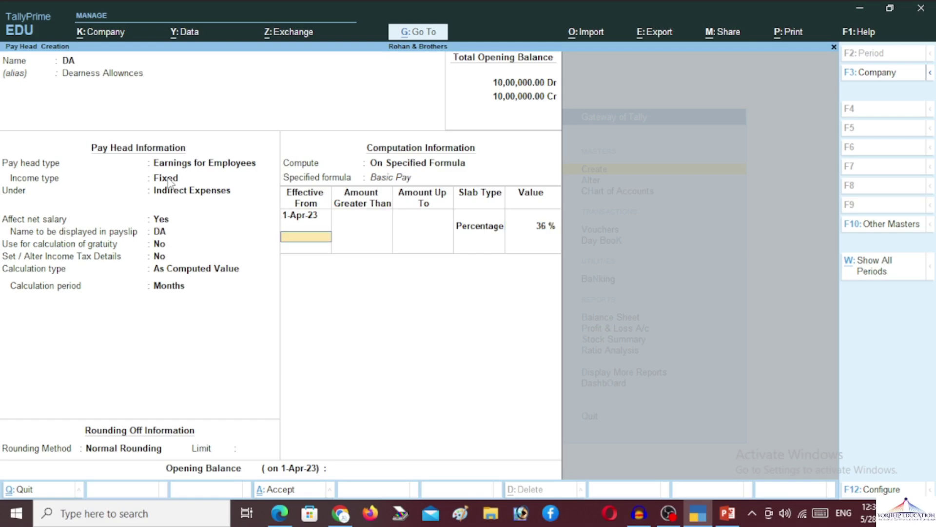
key(Return)
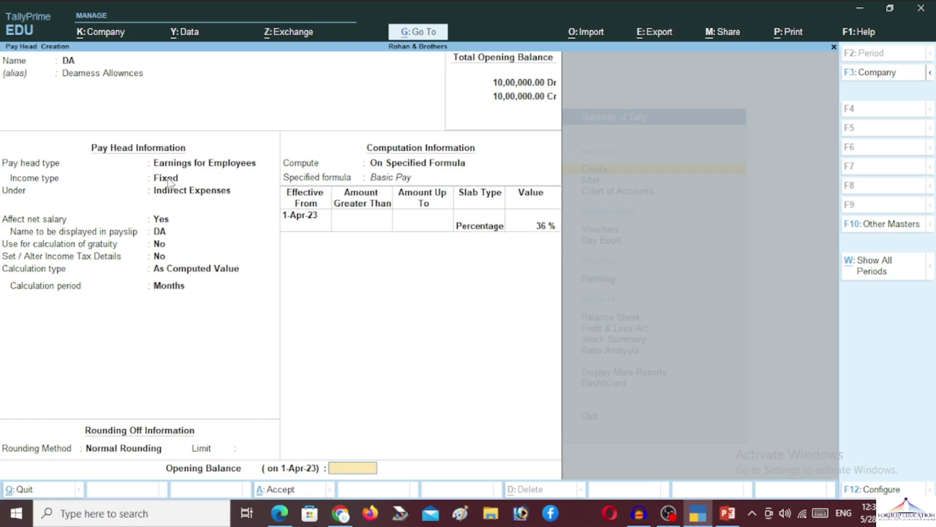
key(Return)
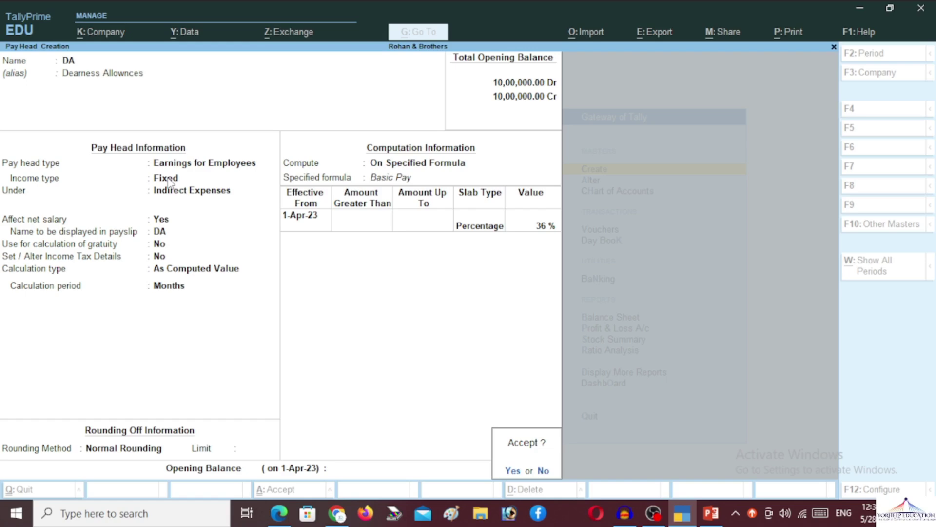
key(Return)
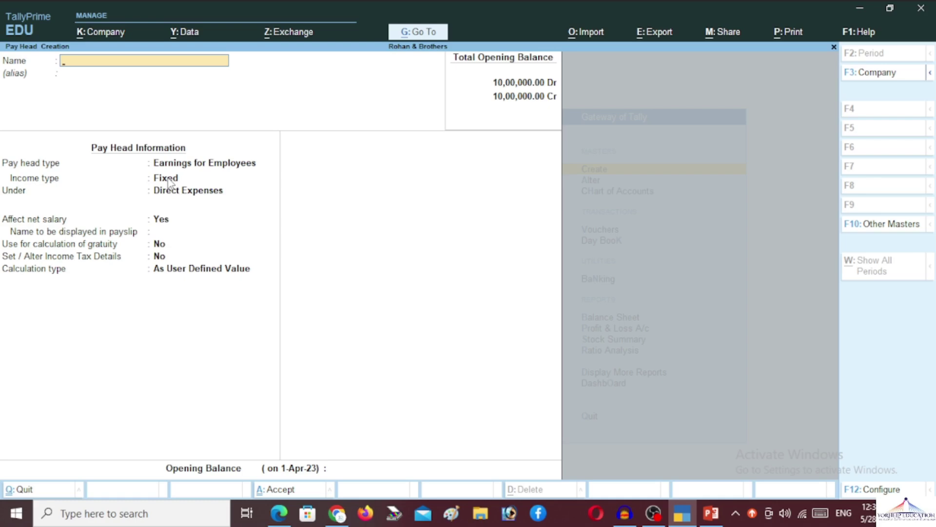
Name the pay head 'TA (Transport Allownces)' as a Fixed employee earning under Indirect Expenses
text(TA)
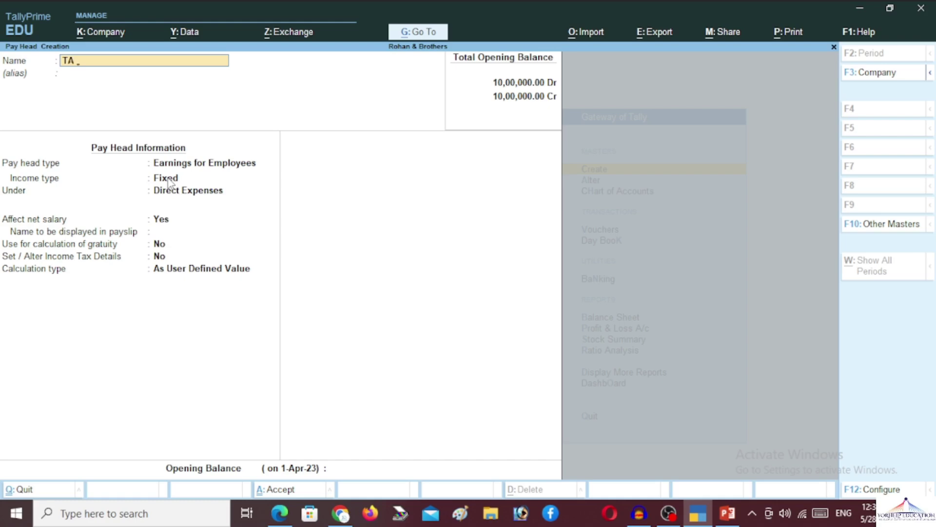
text((Transport Allownces)
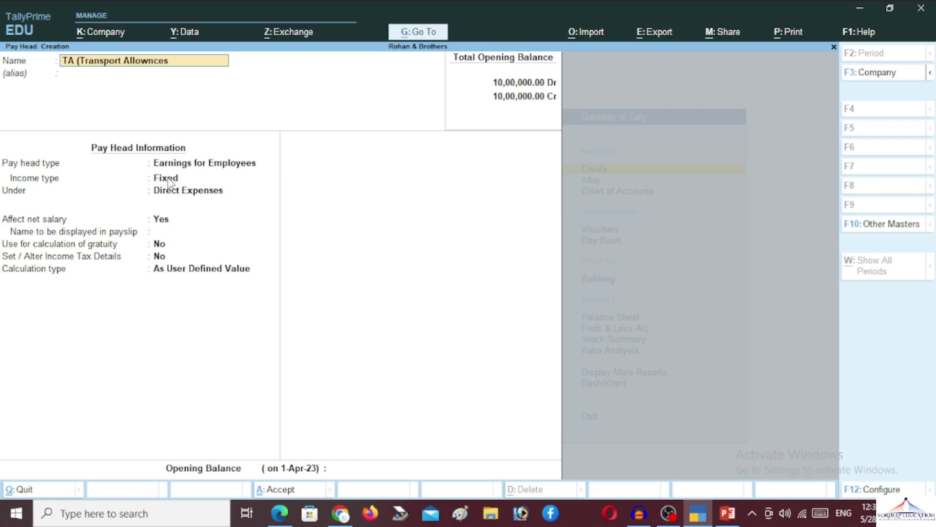
text())
key(Return)
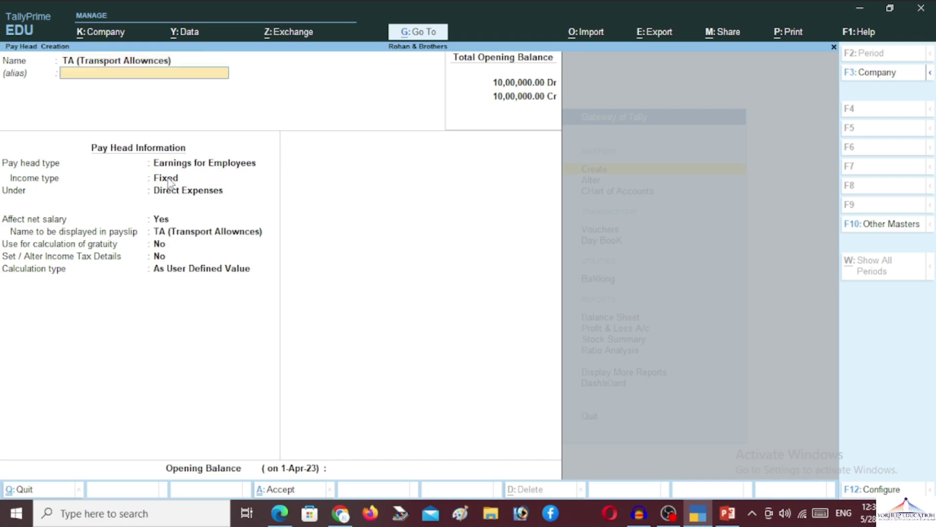
key(Return)
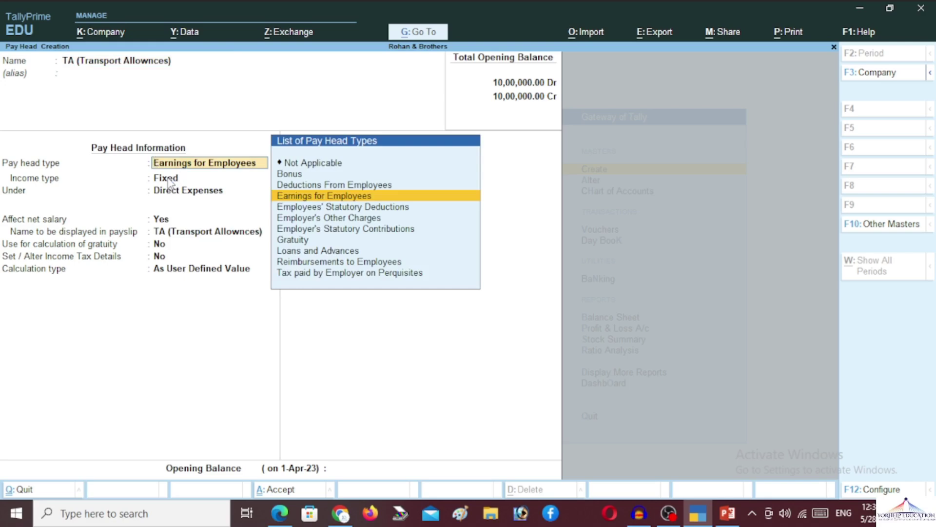
key(Return)
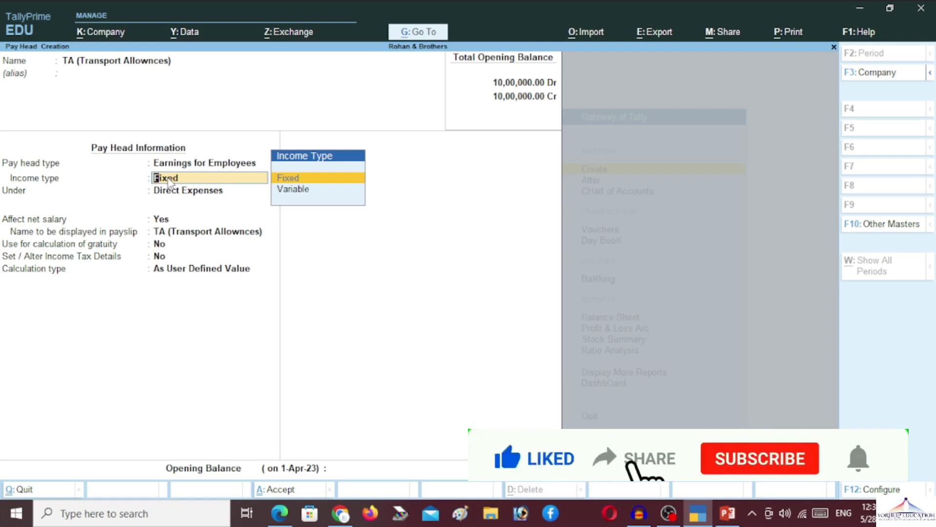
key(Return)
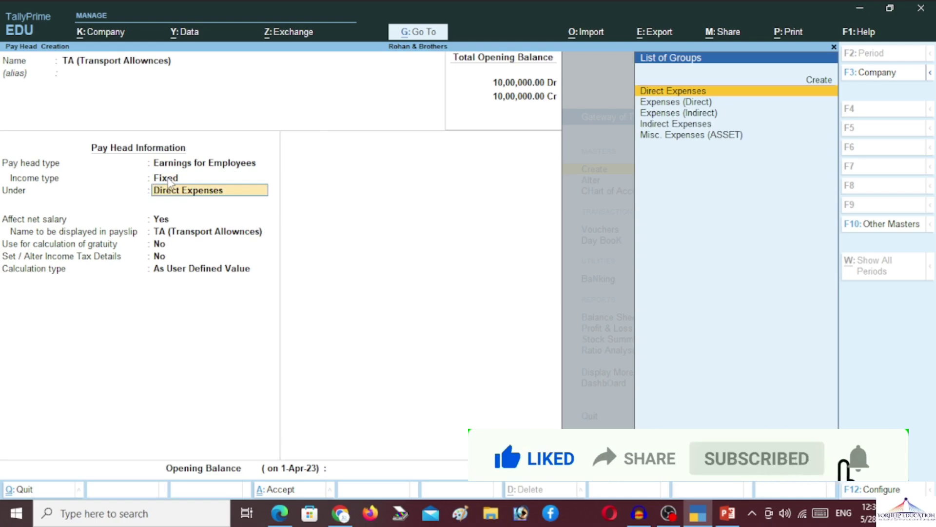
key(Down)
key(Down)
key(Down)
key(Return)
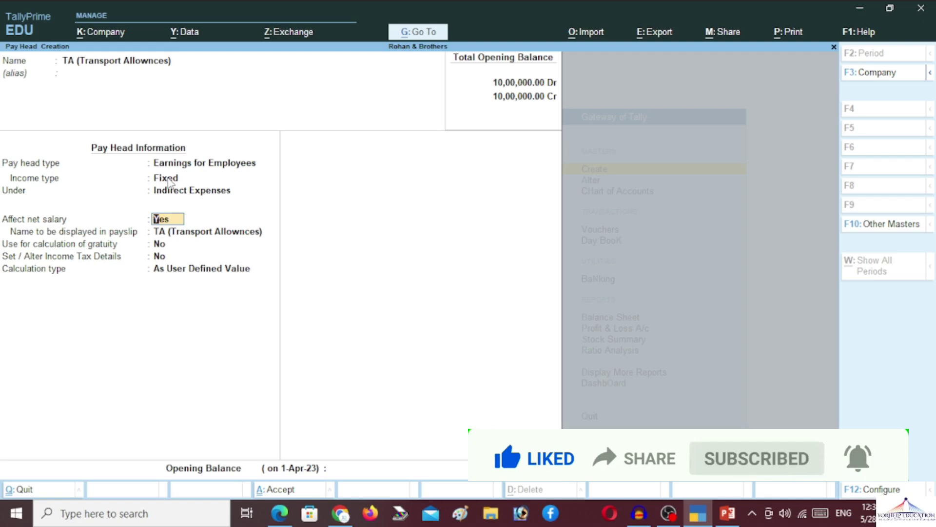
Shorten the payslip name to 'T.A.' and leave gratuity and income tax details at No
key(Return)
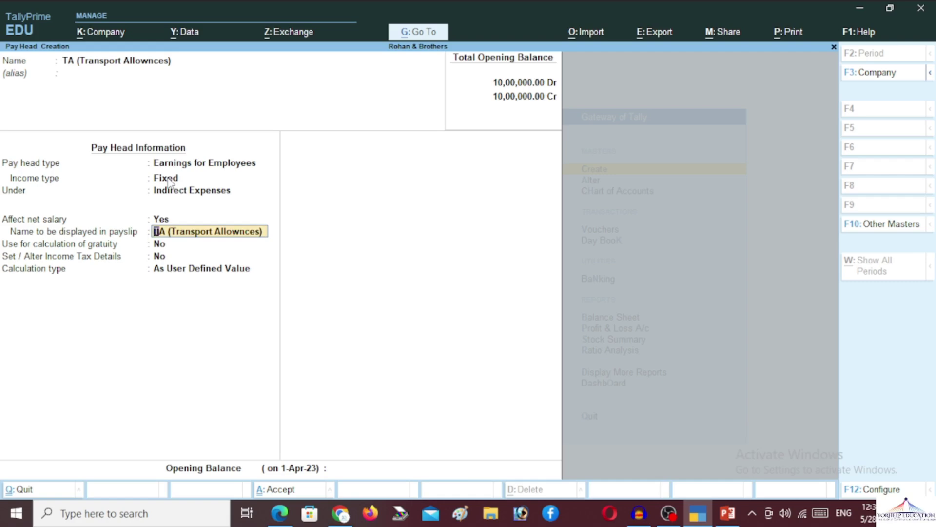
key(Right)
key(Delete)
key(Delete)
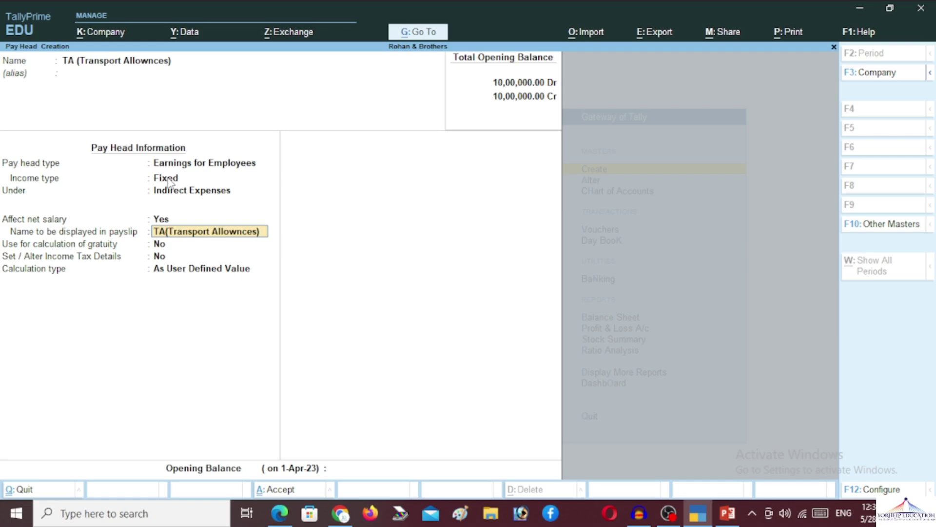
key(Delete)
key(Delete)
key(Delete)
key(Delete)
key(Delete)
key(Delete)
key(Delete)
key(Delete)
key(Delete)
key(Delete)
key(Delete)
key(Delete)
key(Delete)
key(Delete)
key(Delete)
key(Delete)
key(Delete)
key(Delete)
key(Delete)
key(Delete)
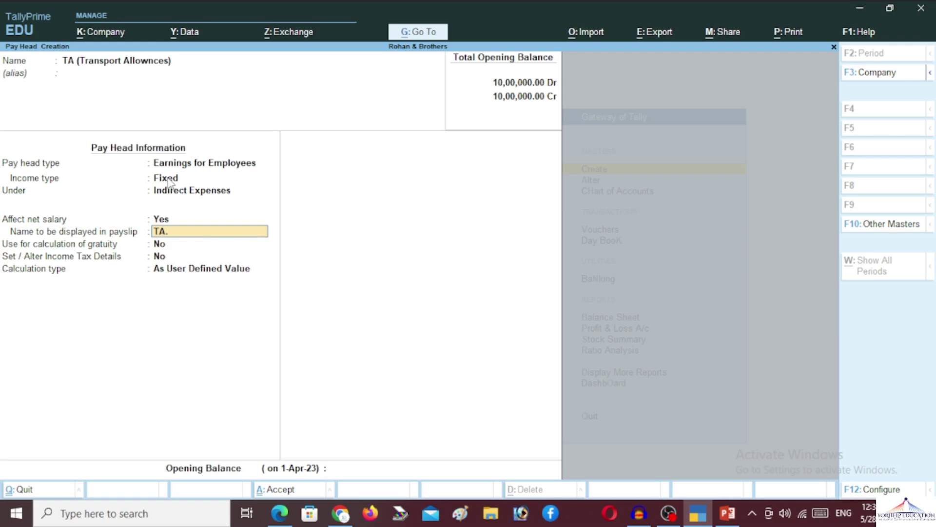
key(Left)
text(.)
key(BackSpace)
key(Right)
text(.)
key(Return)
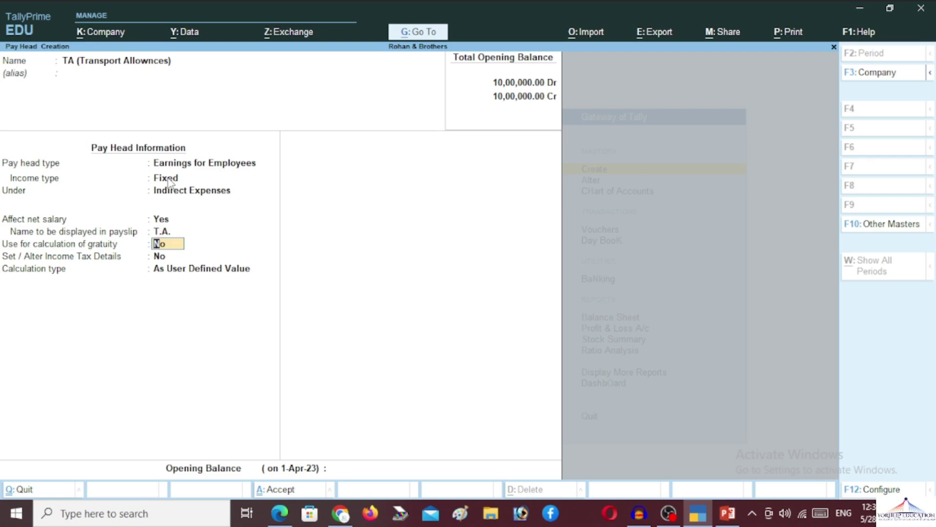
key(Return)
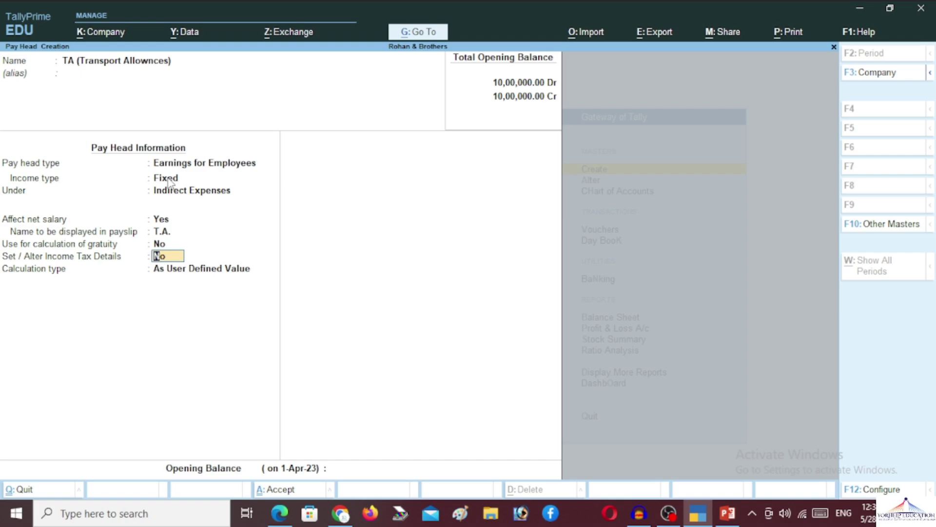
key(Return)
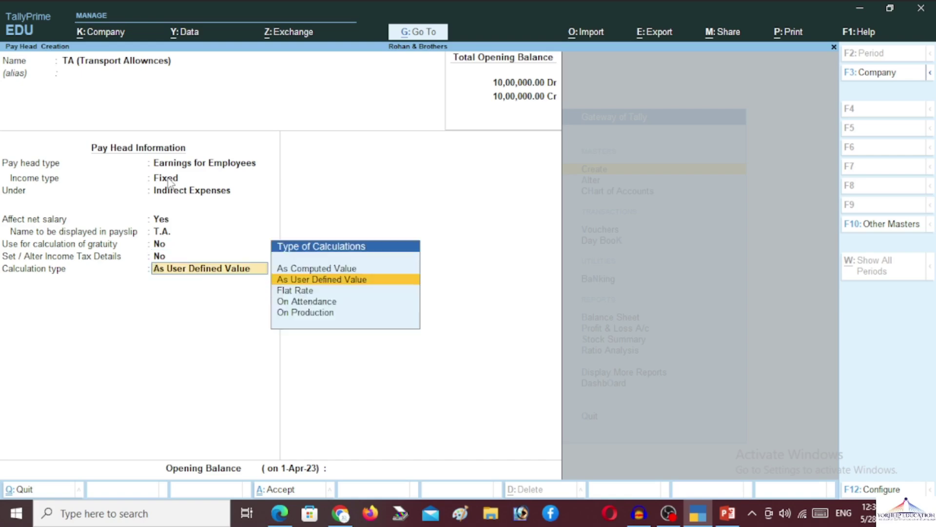
Make TA As Computed Value with Normal Rounding, computed on a Basic Pay formula
key(Up)
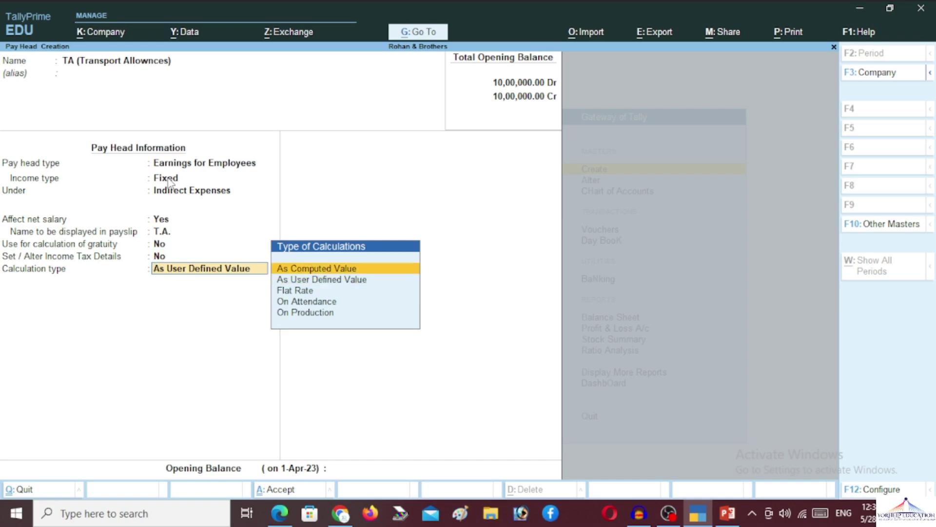
key(Return)
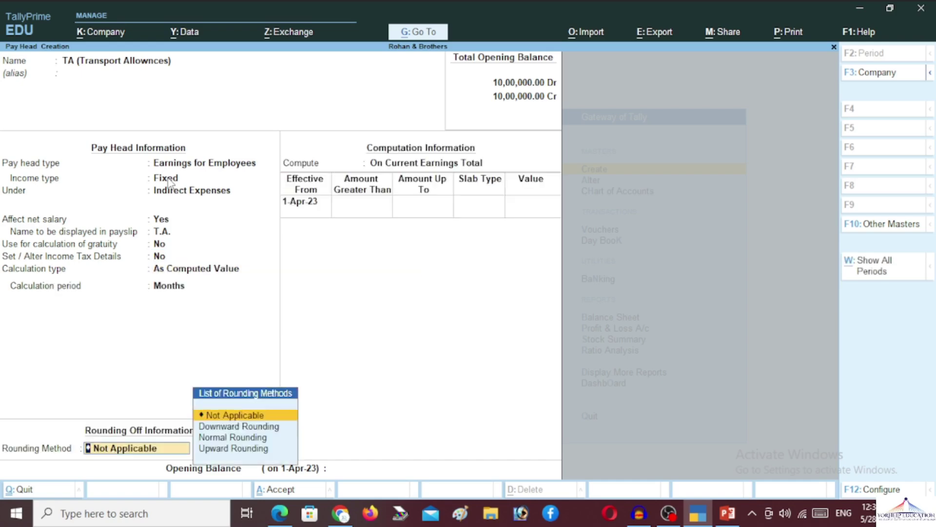
key(Down)
key(Down)
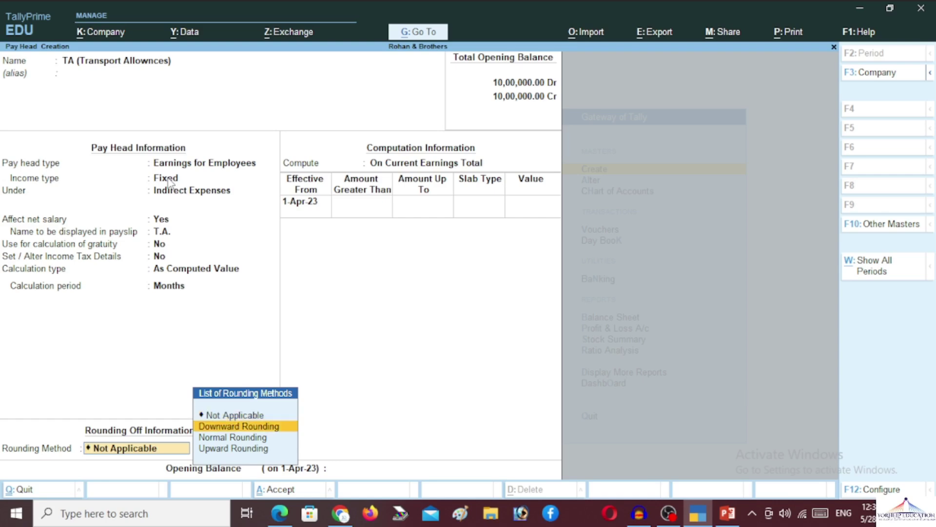
key(Return)
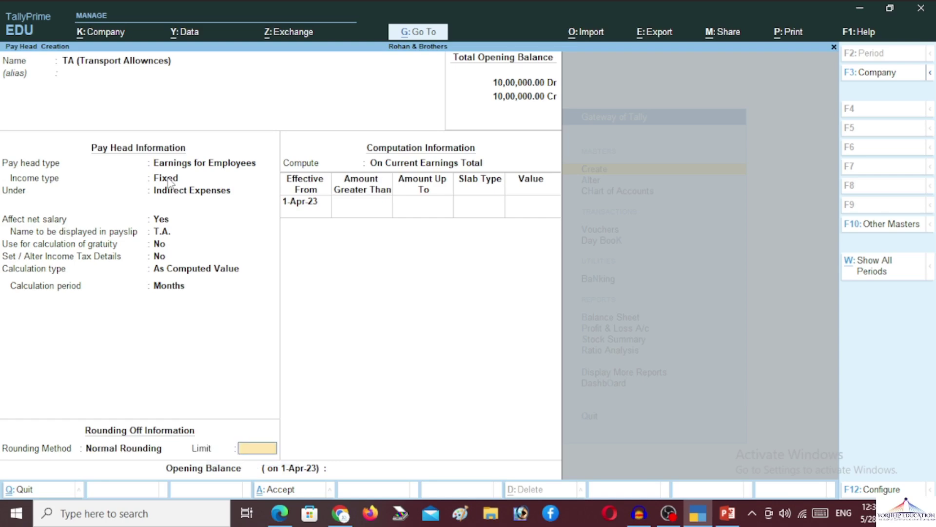
key(Return)
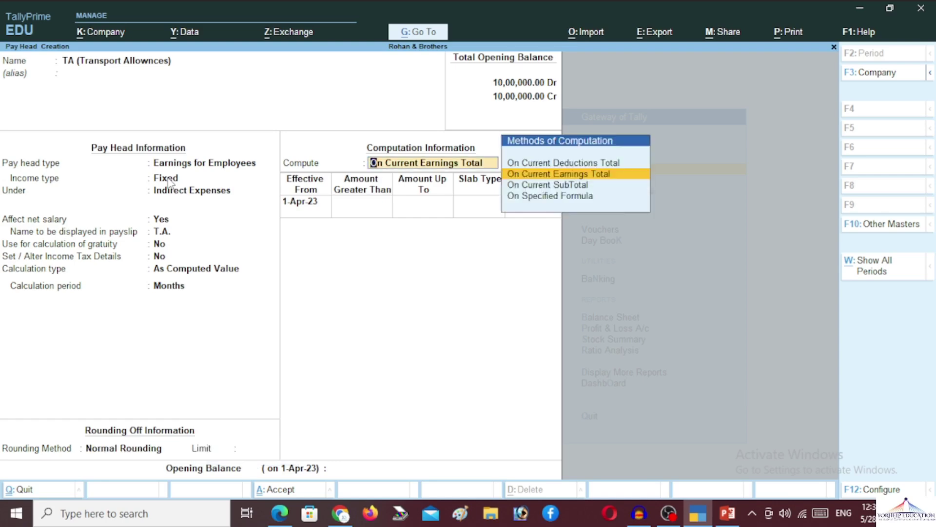
key(Down)
key(Down)
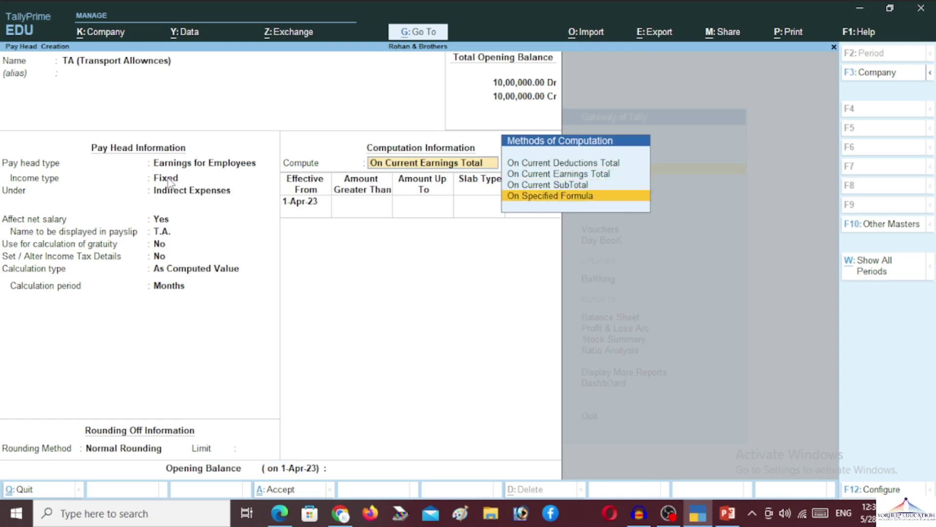
key(Return)
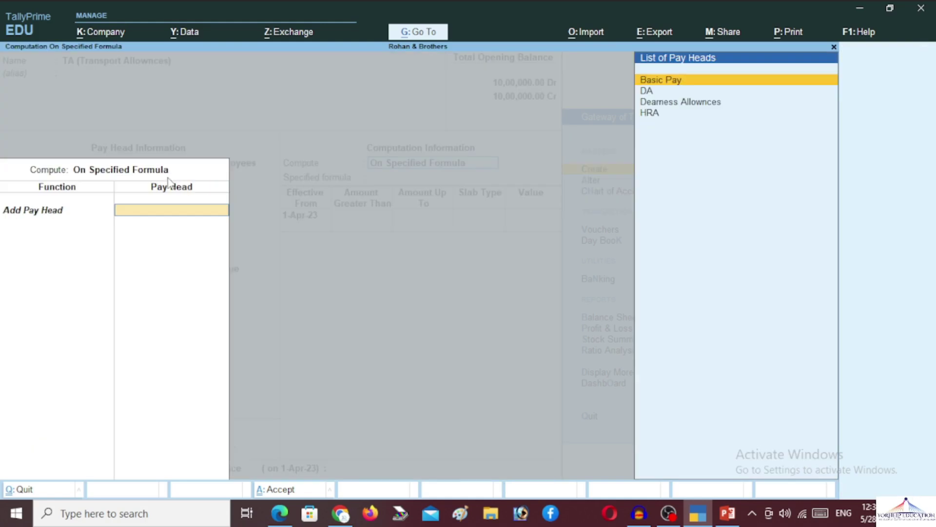
key(Return)
key(Return)
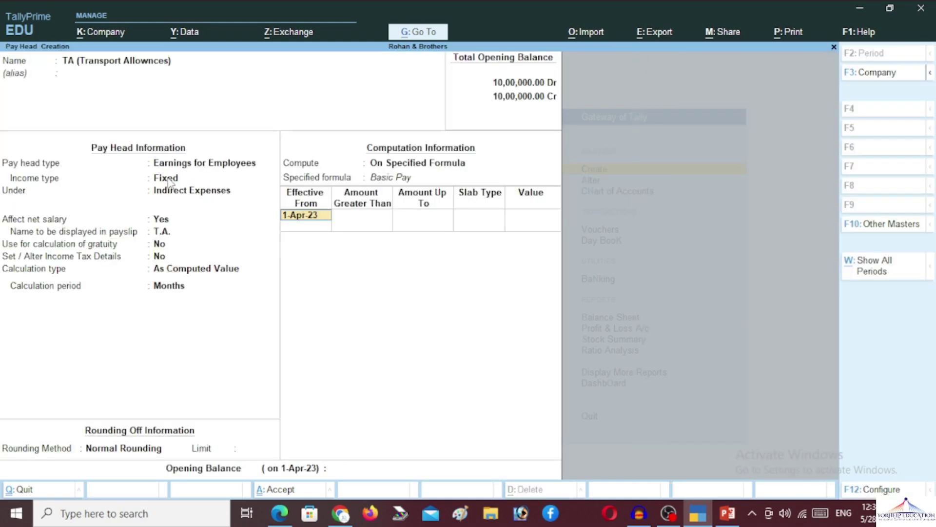
key(Return)
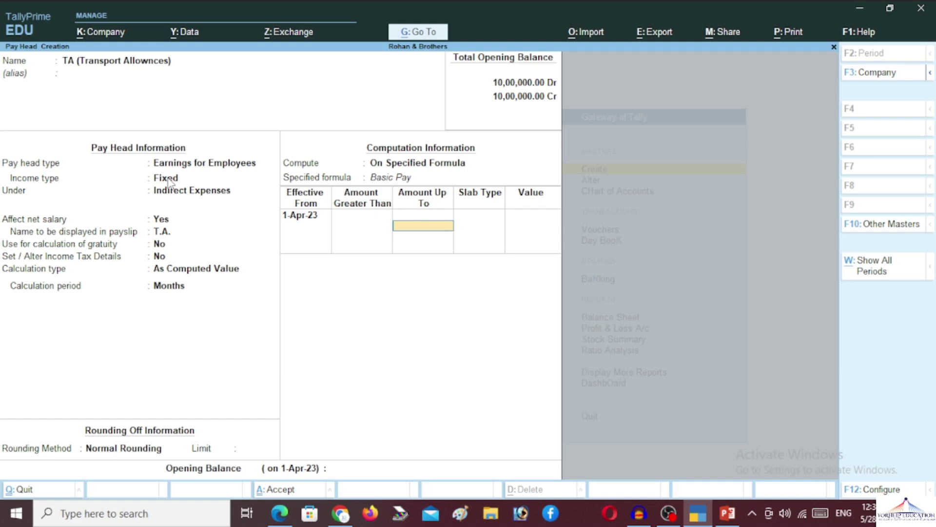
Give TA a single 10% Percentage slab and save the pay head
key(Return)
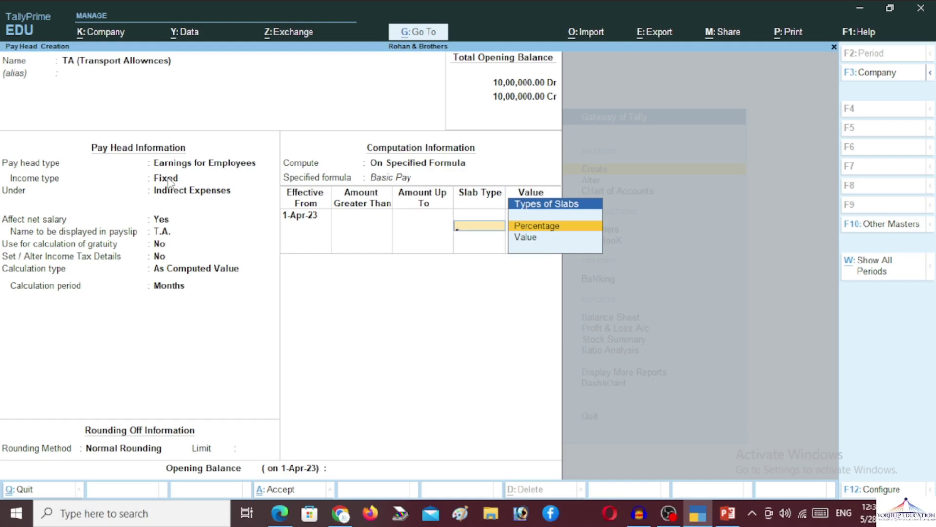
key(Down)
key(Up)
key(Return)
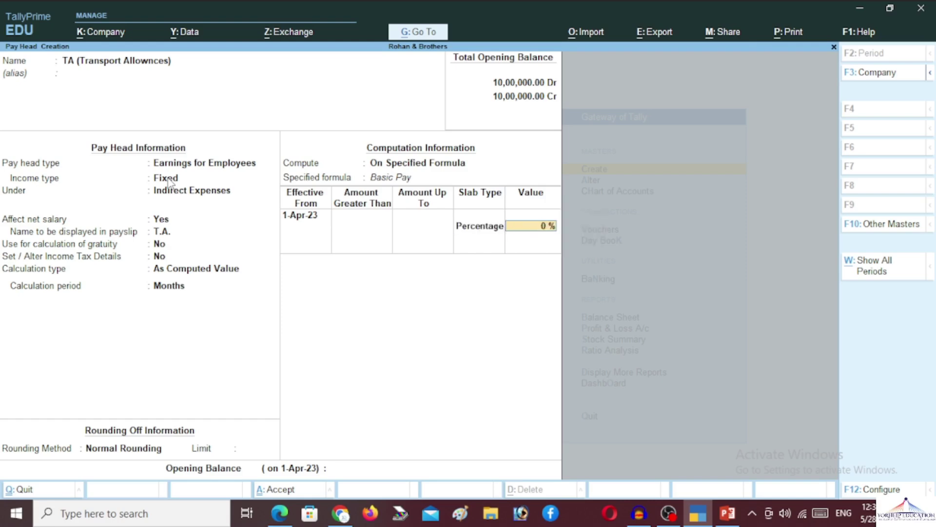
text(10)
key(Return)
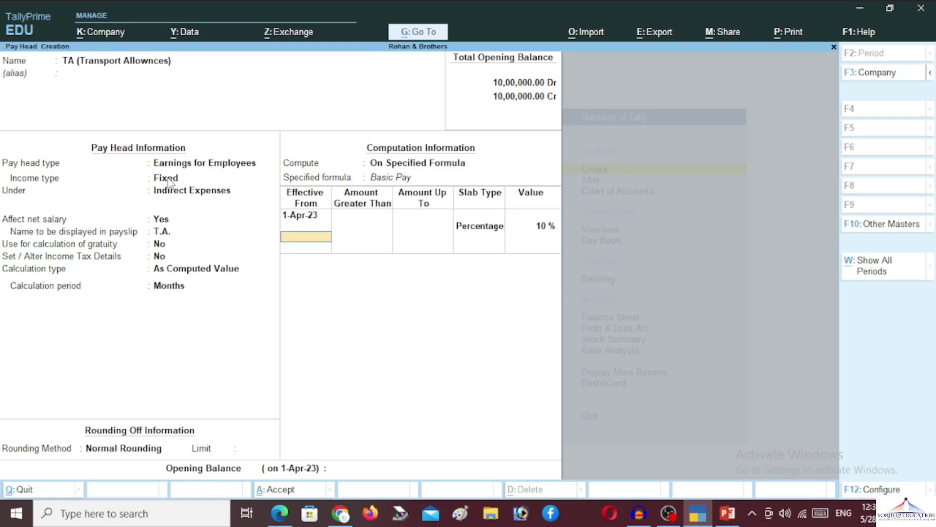
key(Return)
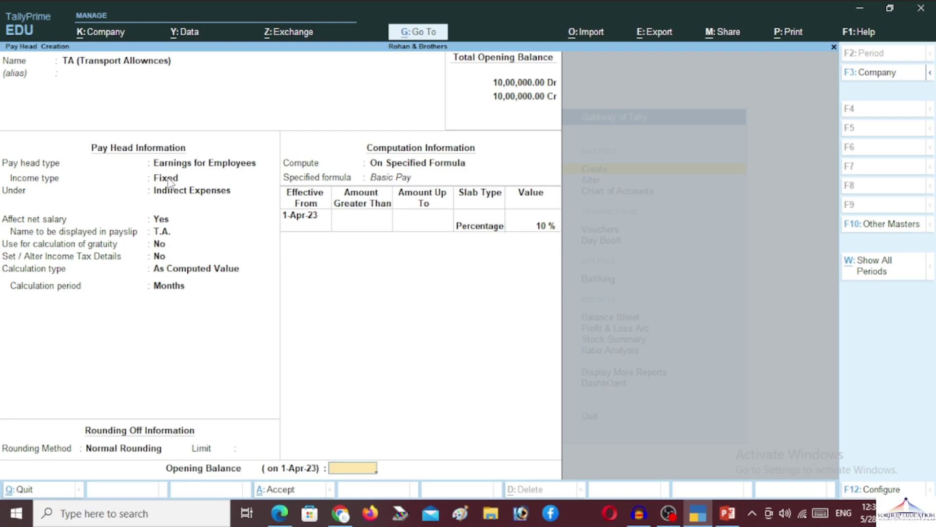
key(Return)
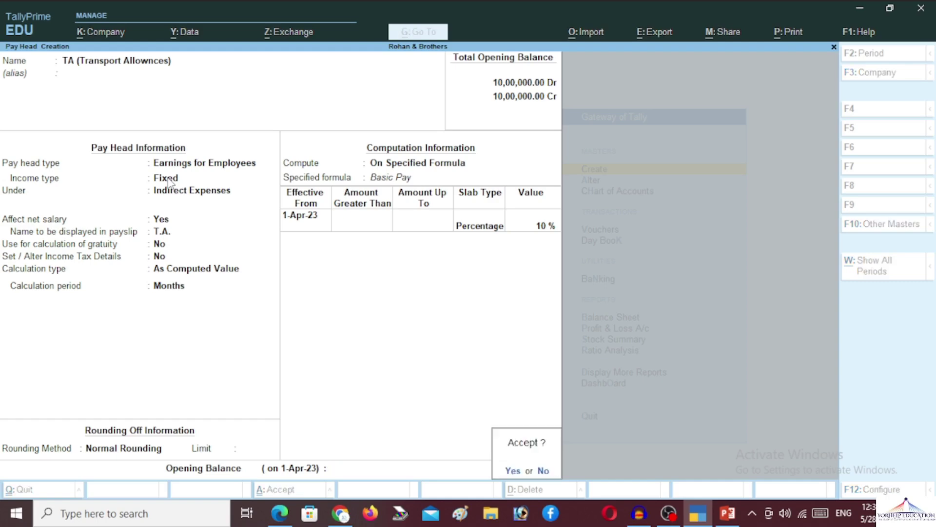
key(Return)
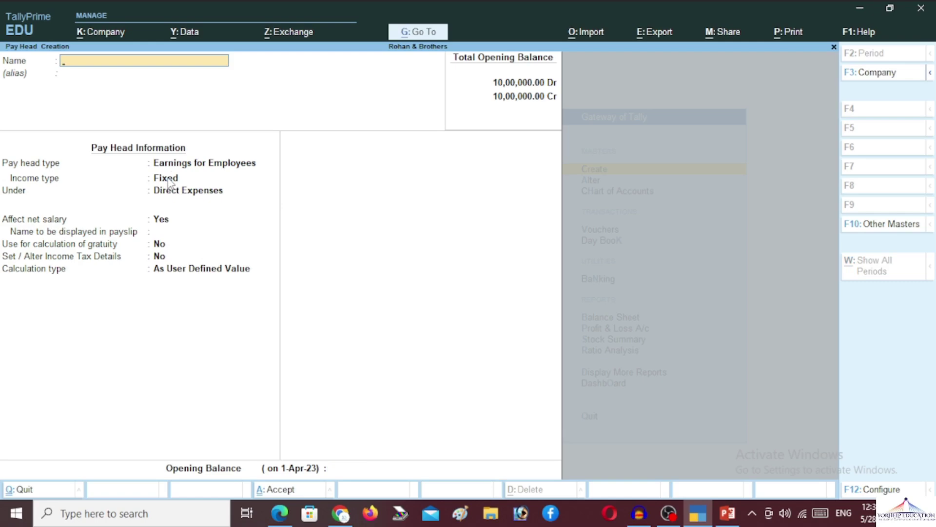
Create a Bonus pay head as a Fixed employee earning under Indirect Expenses, keeping default payslip settings
text(Bonus)
key(Return)
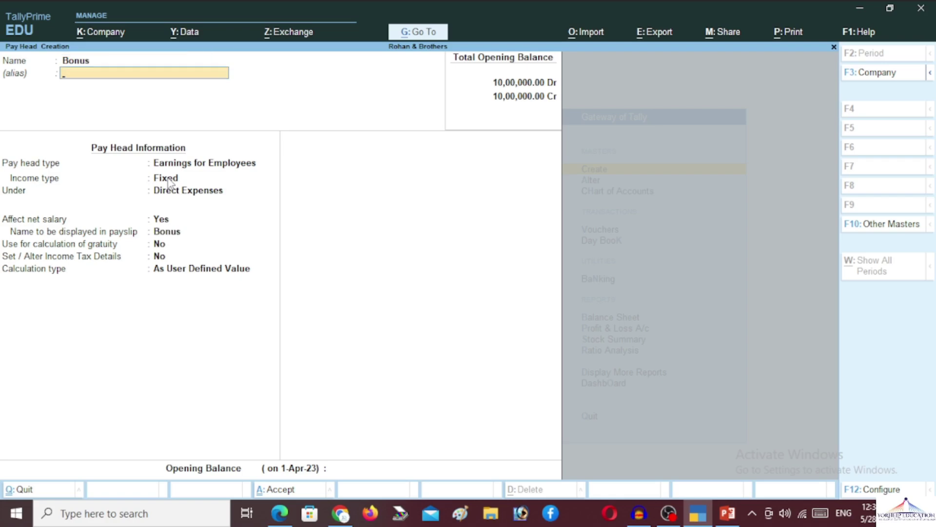
key(Return)
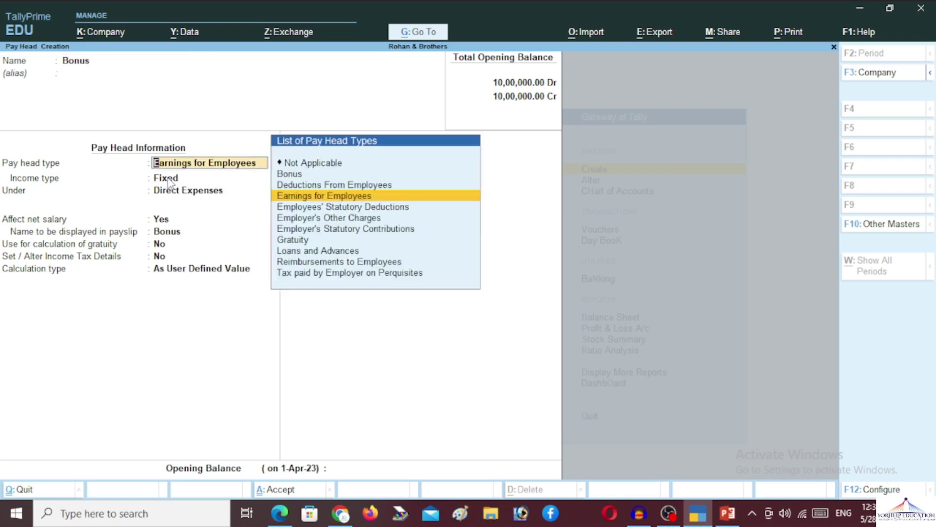
key(Return)
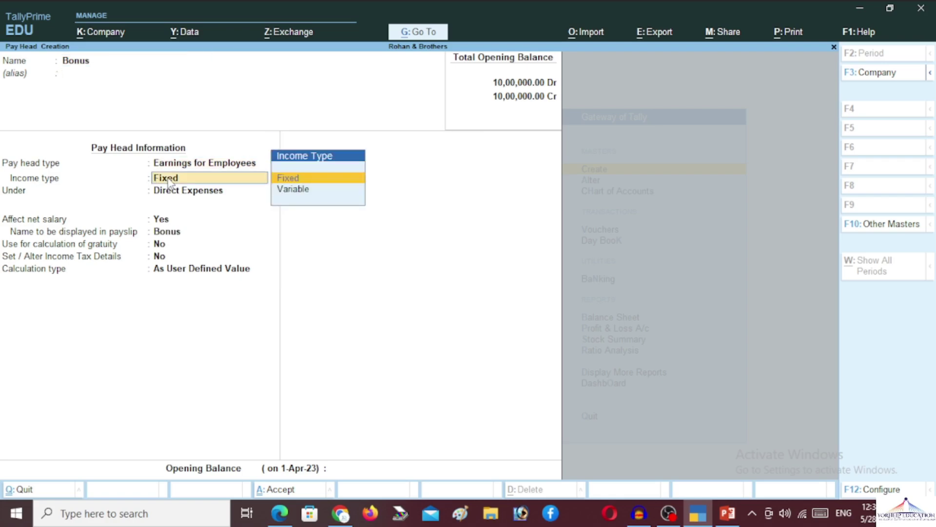
key(Return)
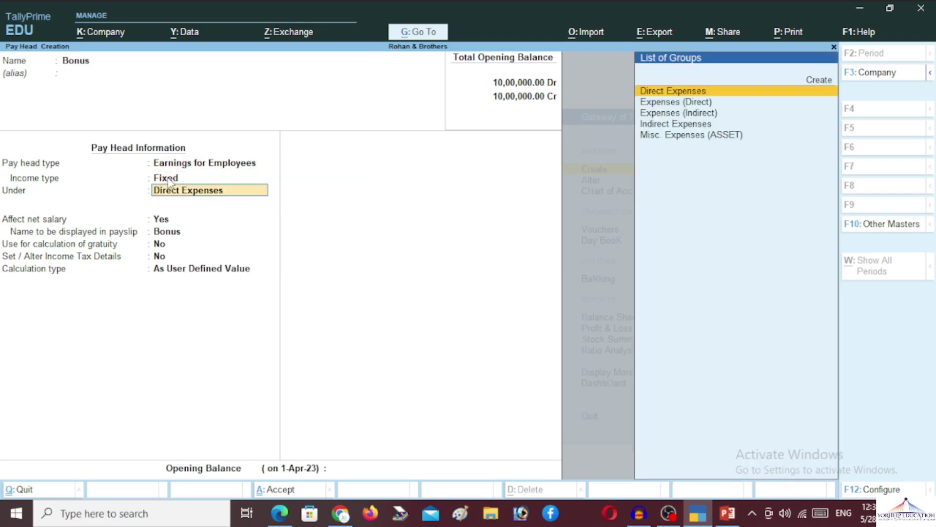
text(In)
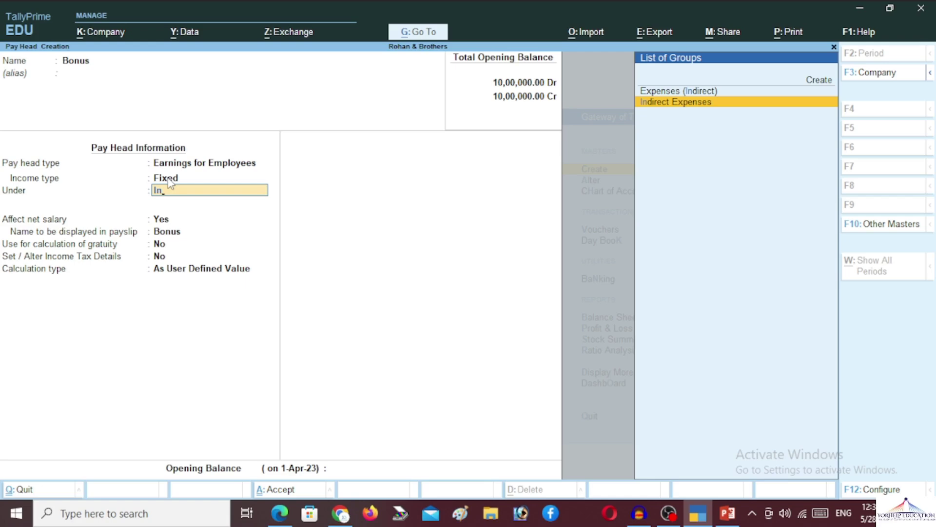
key(Return)
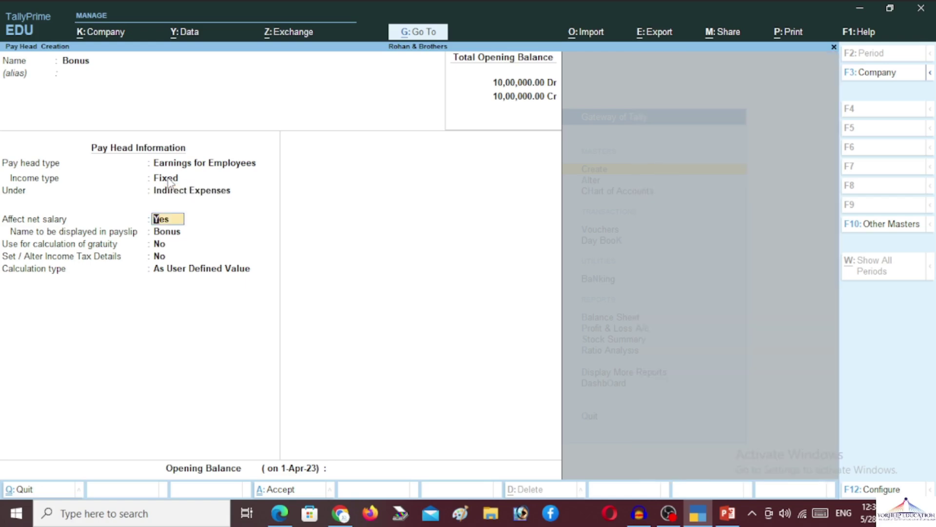
key(Return)
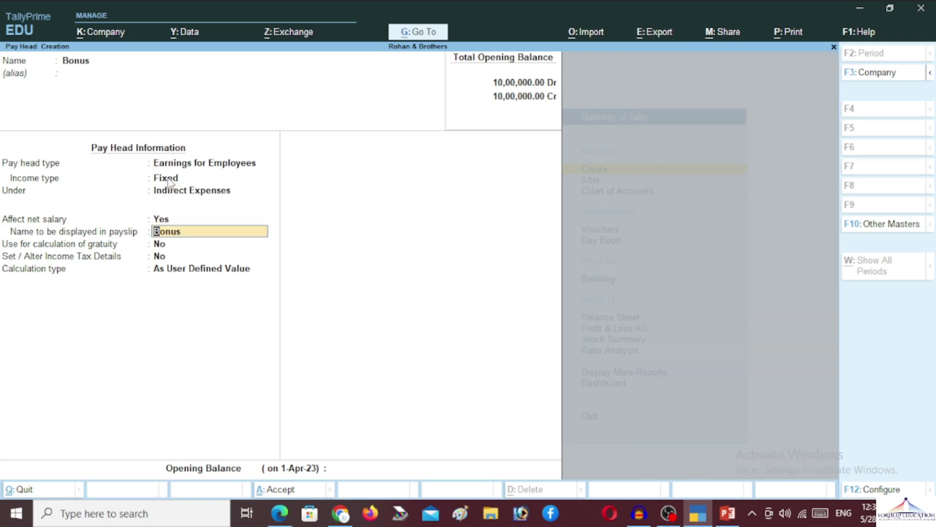
key(Return)
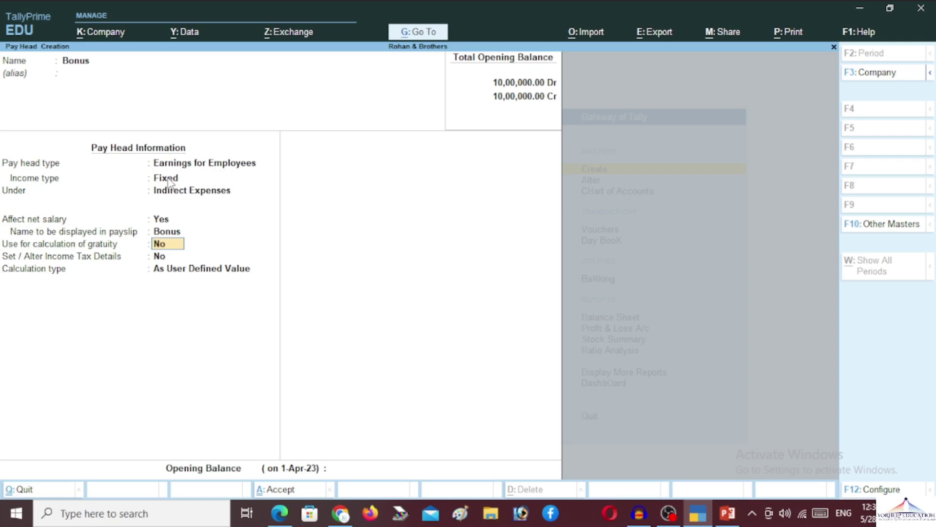
key(Return)
key(Return)
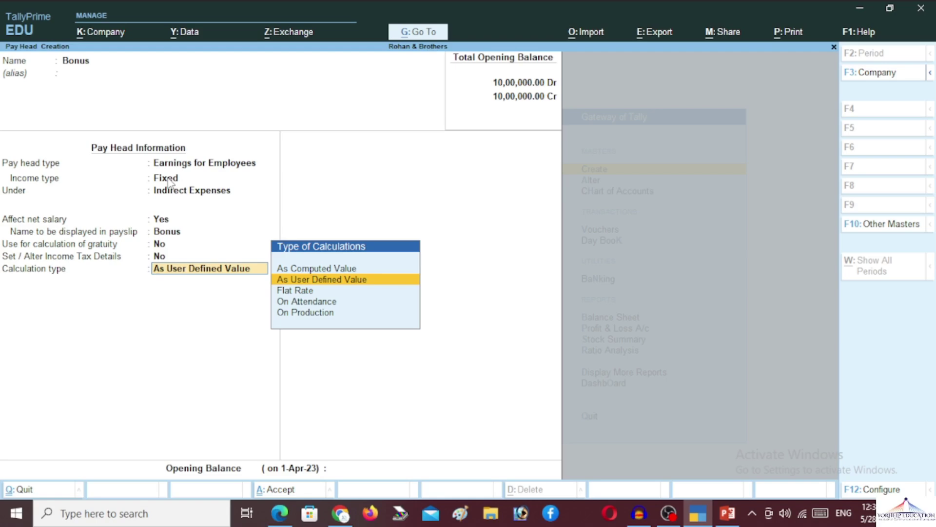
Set Bonus to a Flat Rate per Month with Normal Rounding and finish the form
key(Up)
key(Down)
key(Down)
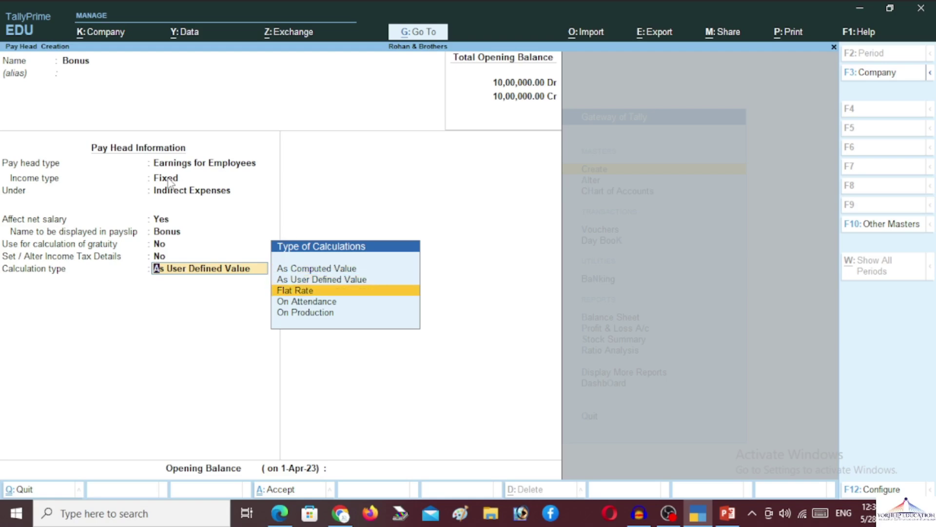
key(Return)
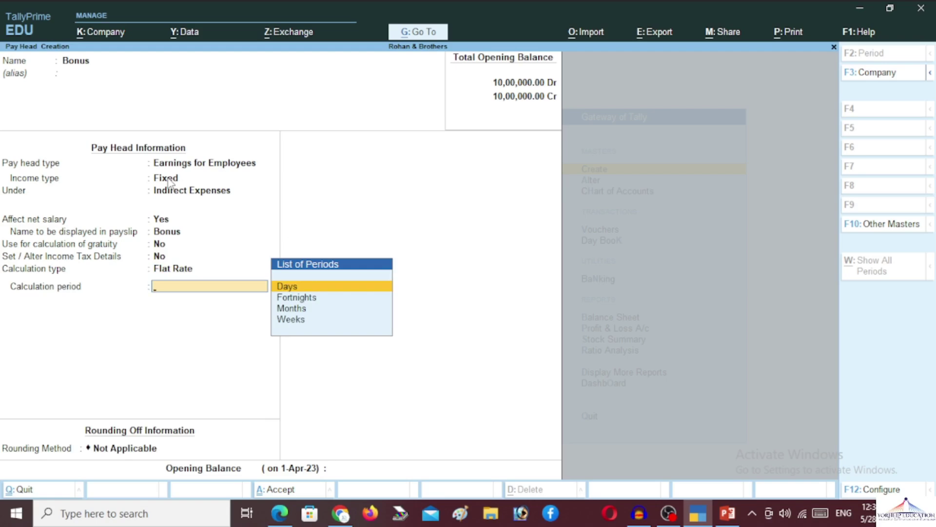
key(Down)
key(Down)
key(Return)
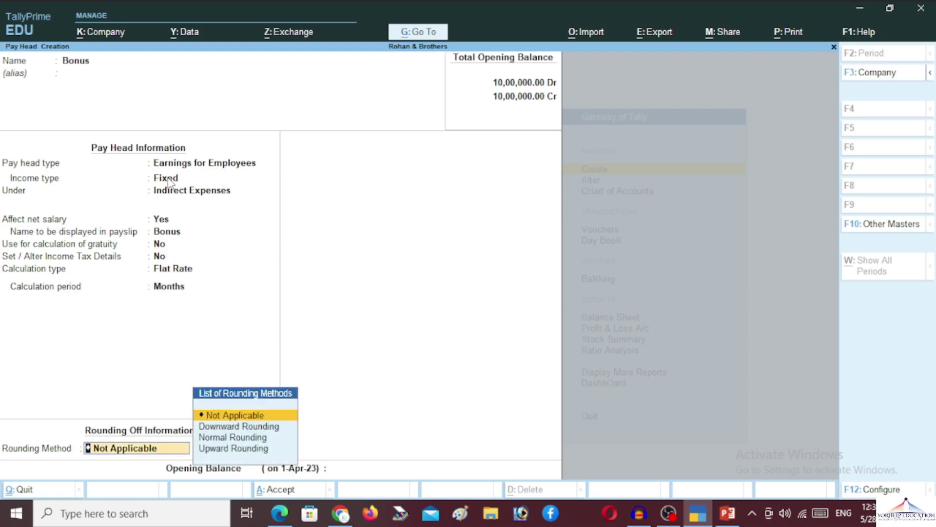
key(Down)
key(Down)
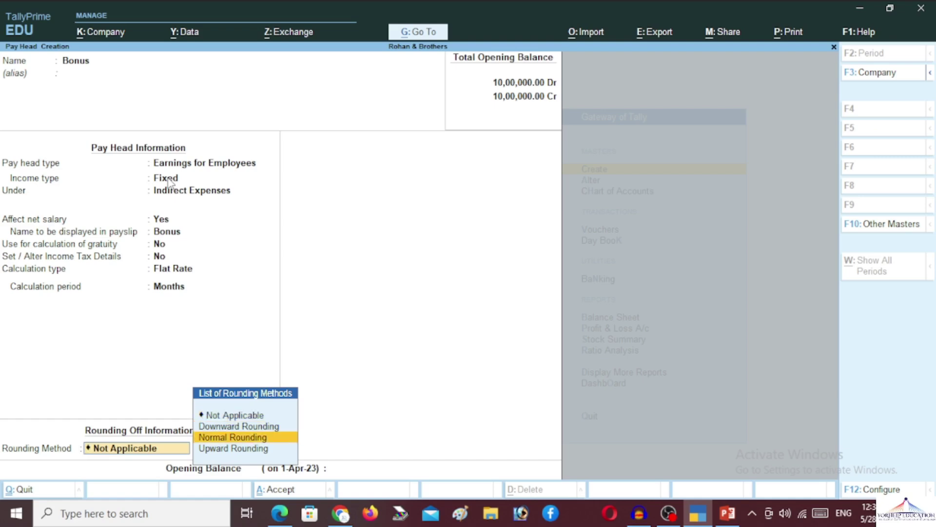
key(Return)
key(Return)
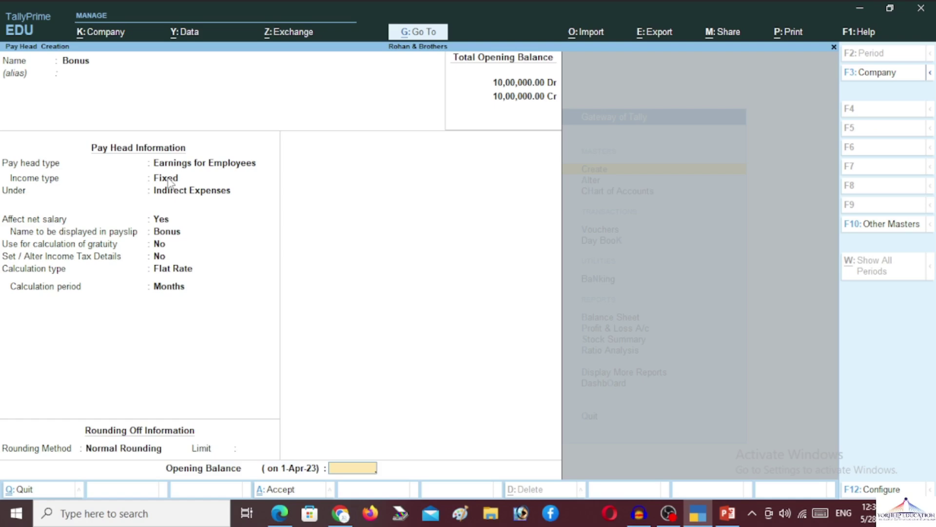
key(Return)
key(Return)
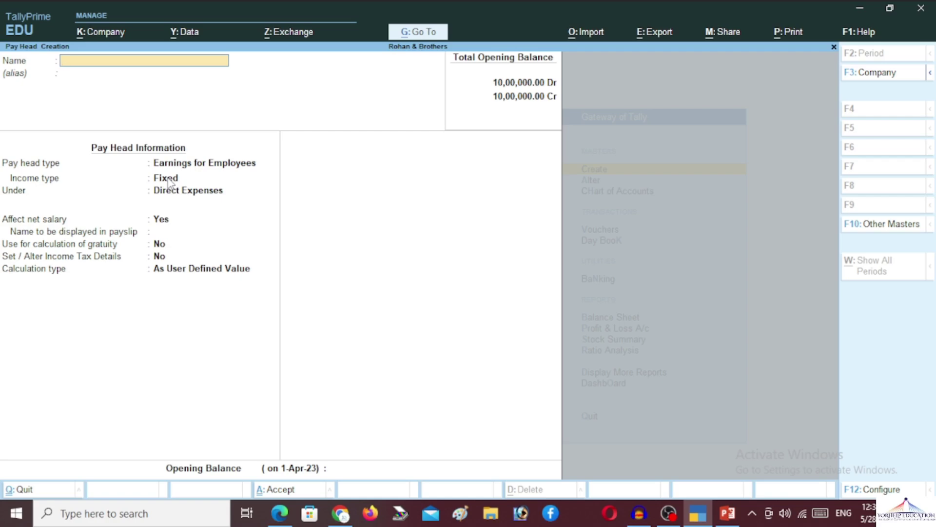
Name the new pay head 'Provident Fund (PF)'
text(Provident Fund (P)
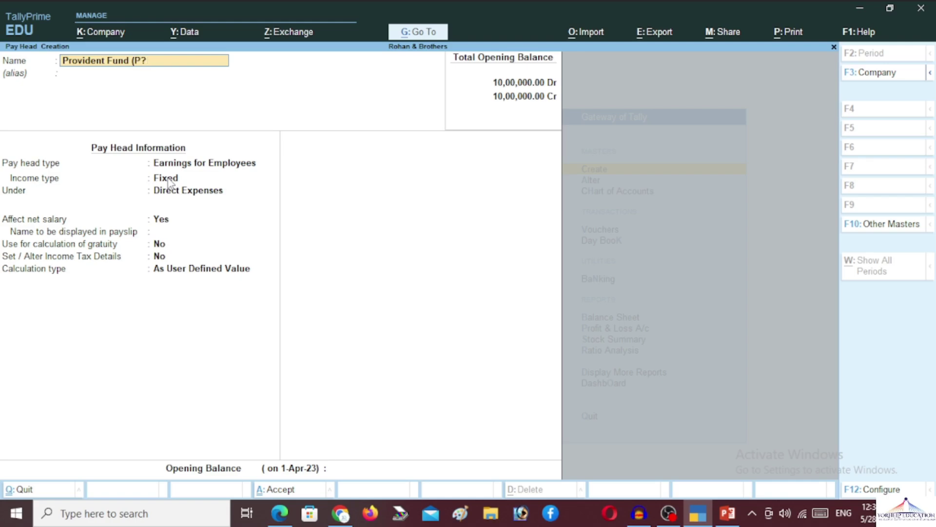
text(F))
key(Return)
key(Return)
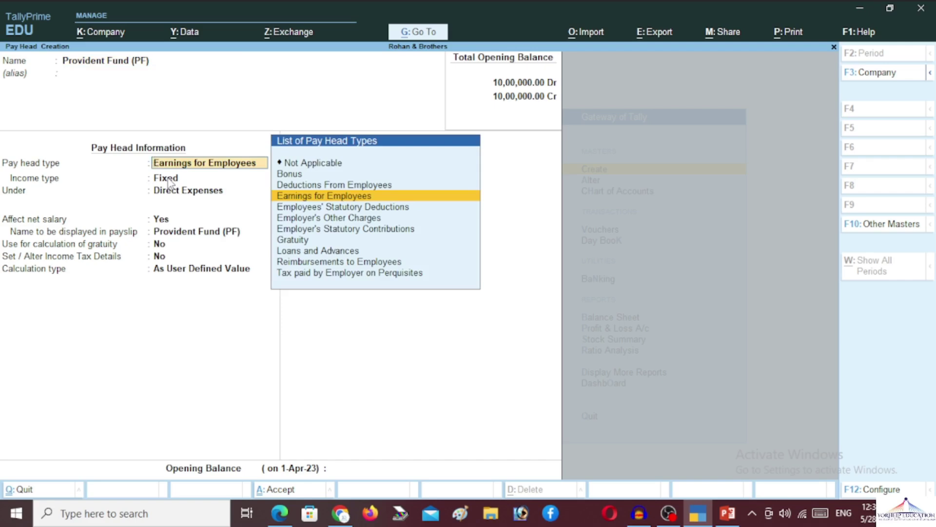
Make PF a Deduction From Employees under Current Liabilities, affecting net salary
key(Up)
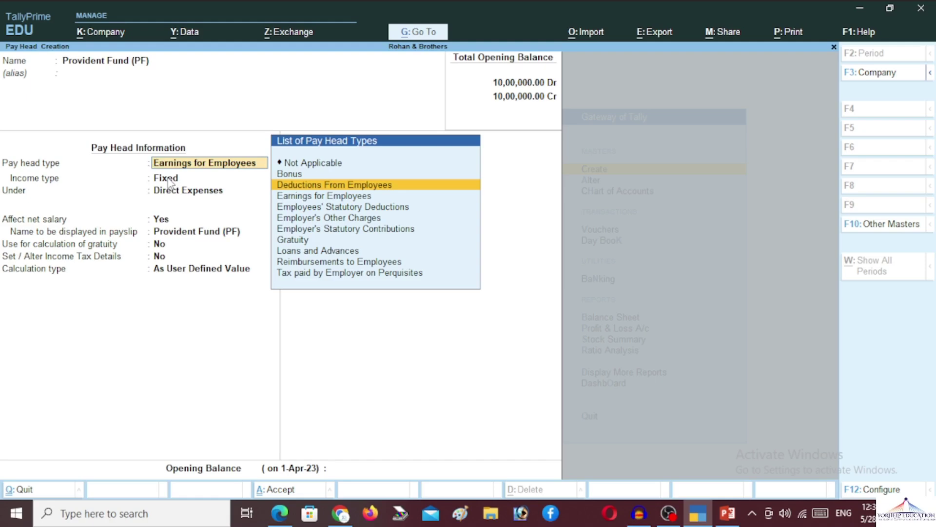
key(Return)
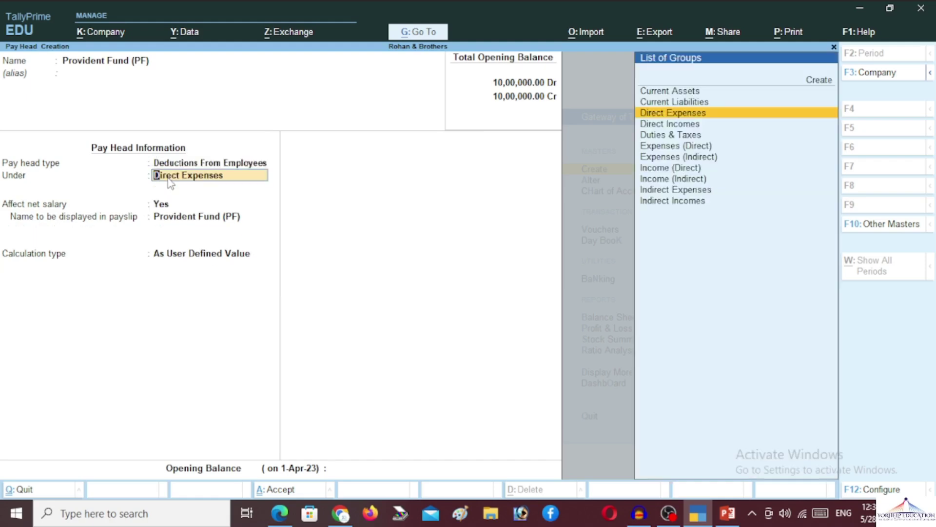
text(Cur)
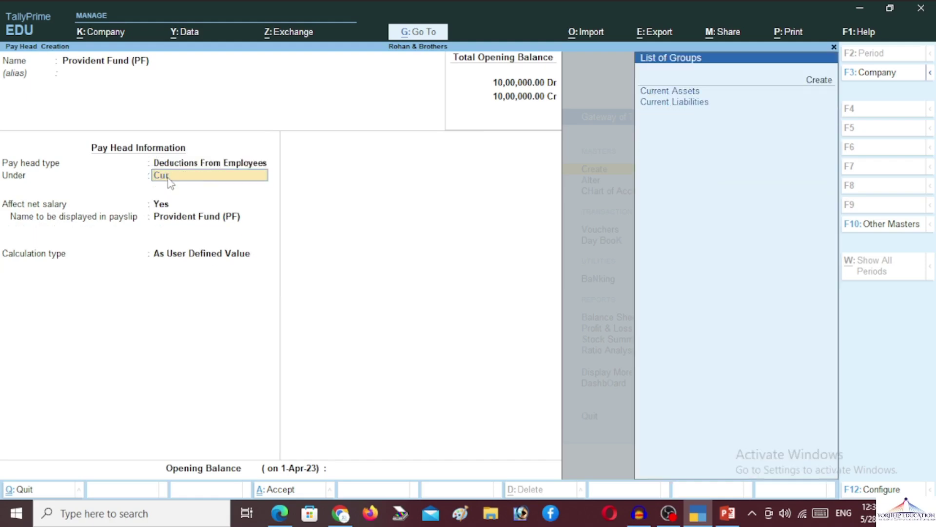
key(Down)
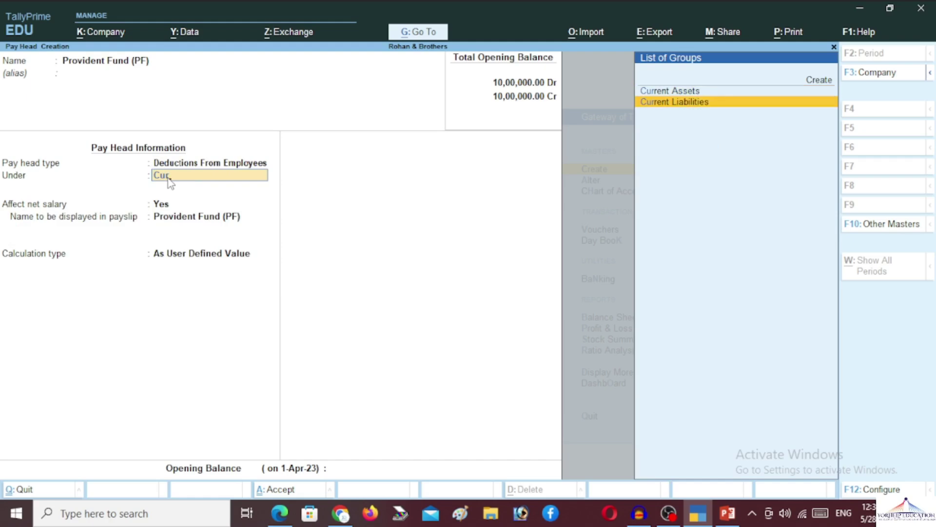
key(Return)
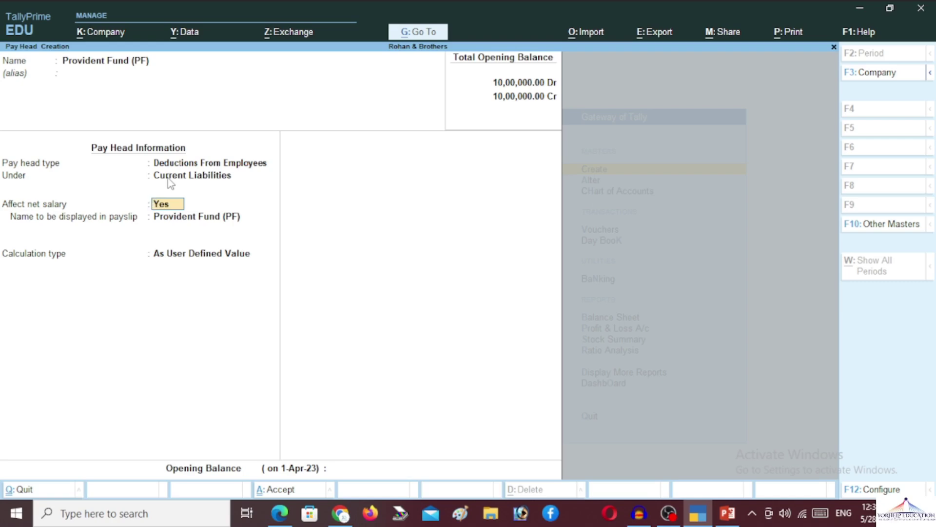
key(Return)
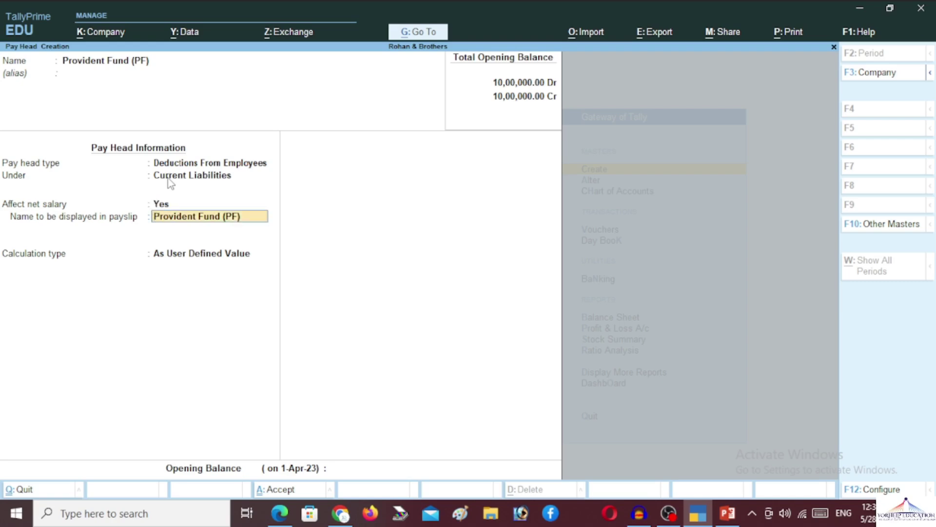
key(Return)
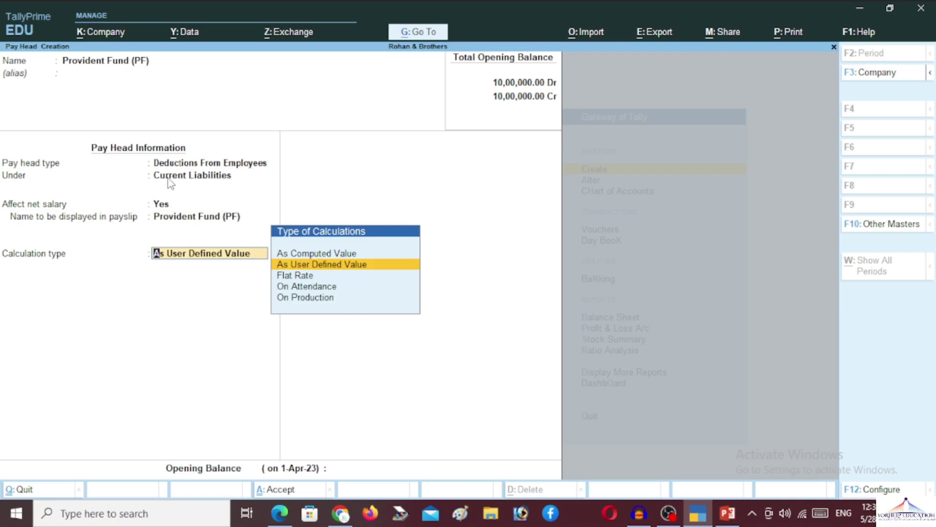
Set PF to As Computed Value with Normal Rounding, computed On Specified Formula
key(Up)
key(Return)
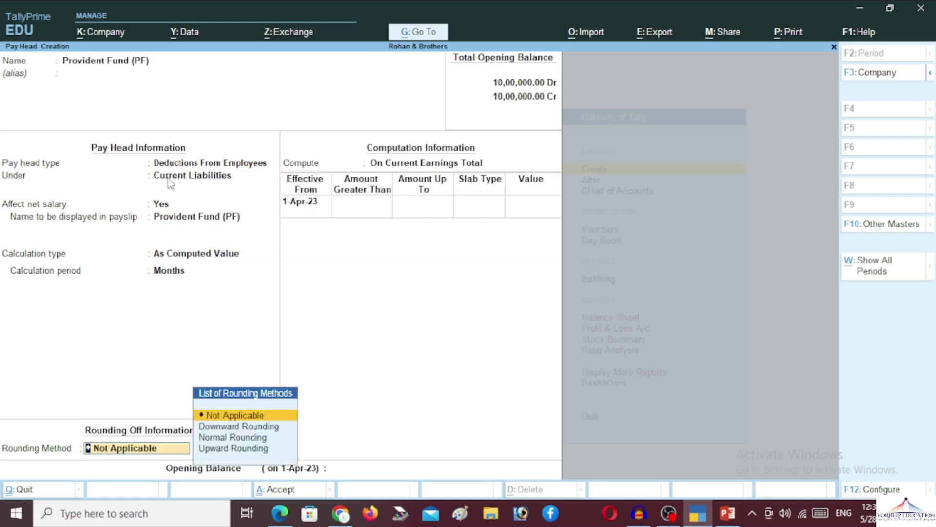
key(Down)
key(Down)
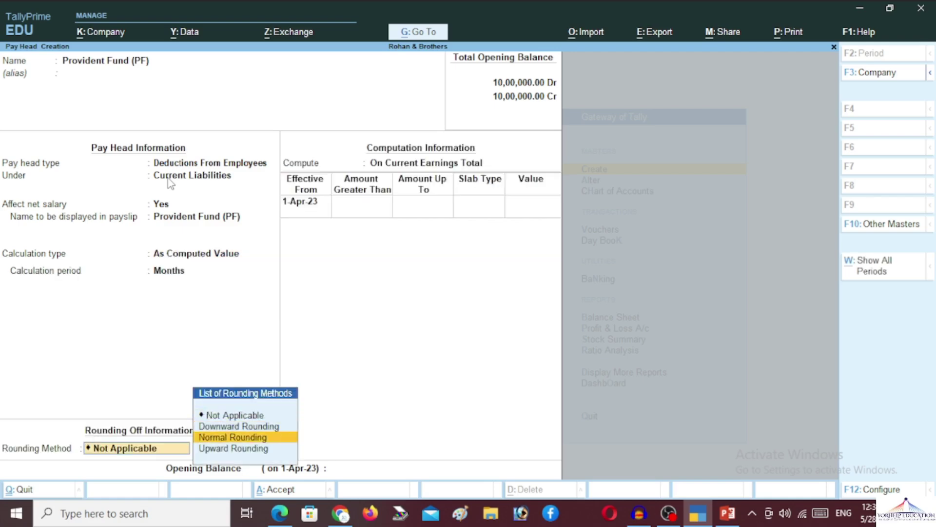
key(Return)
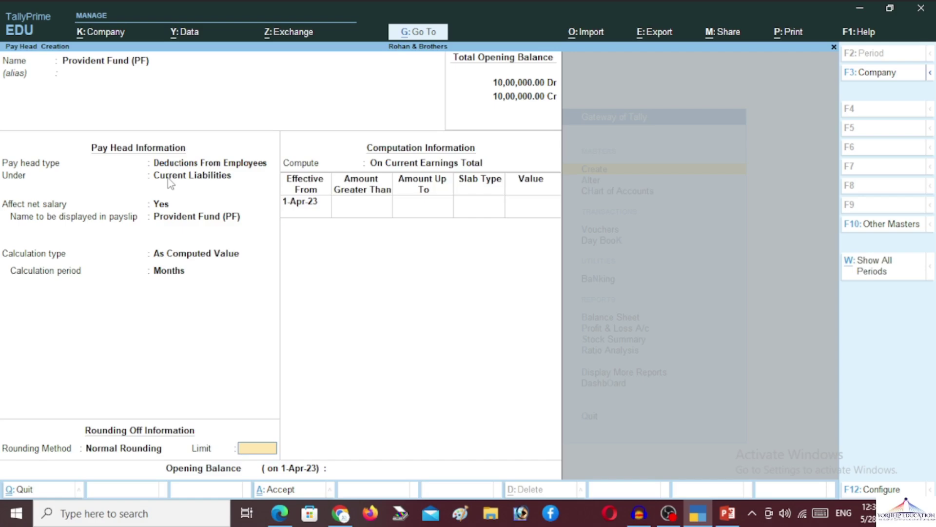
key(Return)
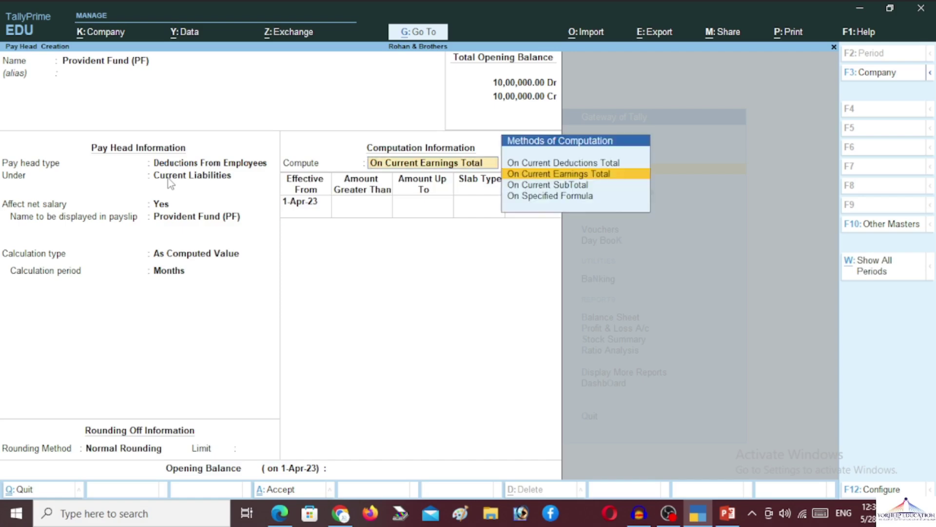
key(Down)
key(Down)
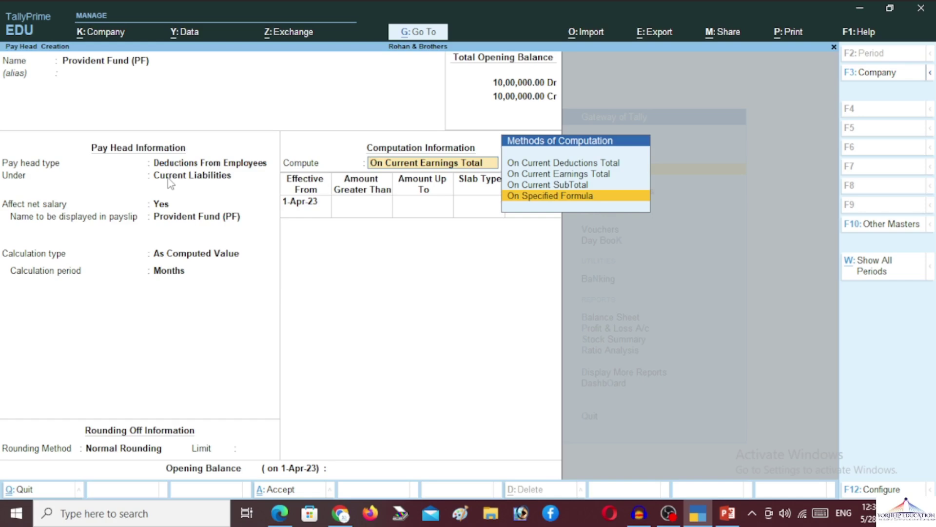
key(Return)
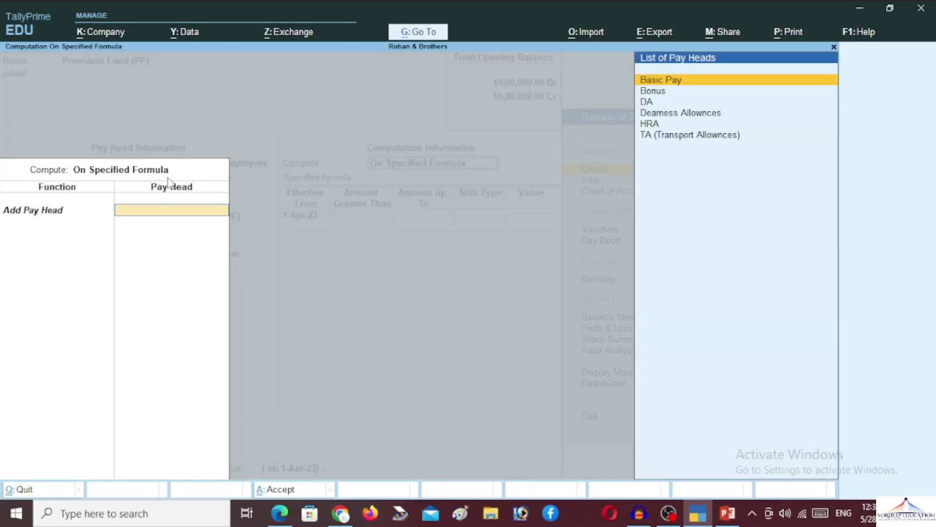
Base PF on Basic Pay with a 10% Percentage slab and save the pay head
key(Return)
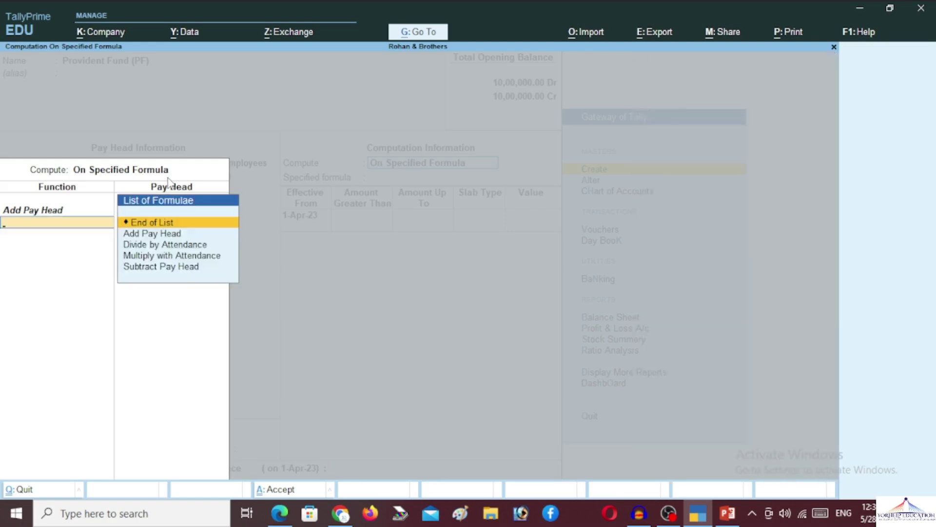
key(Return)
key(Return)
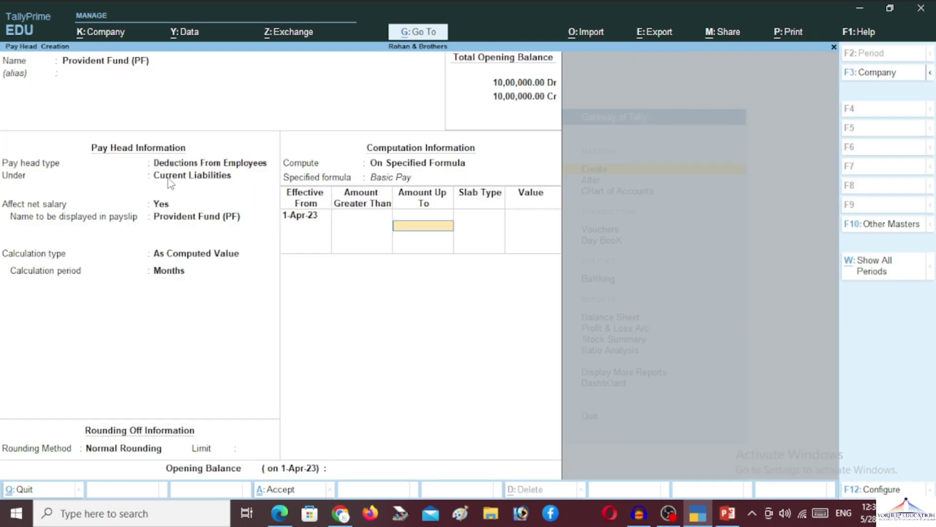
key(Return)
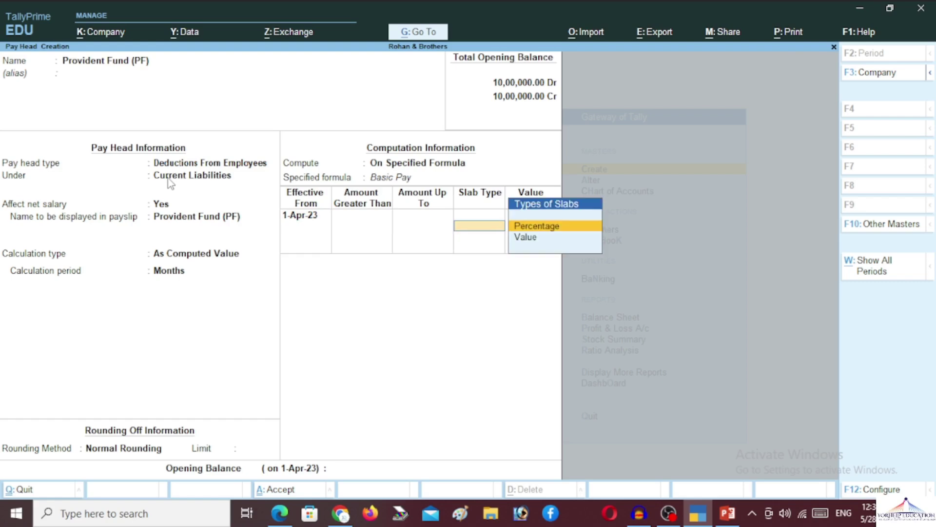
key(Return)
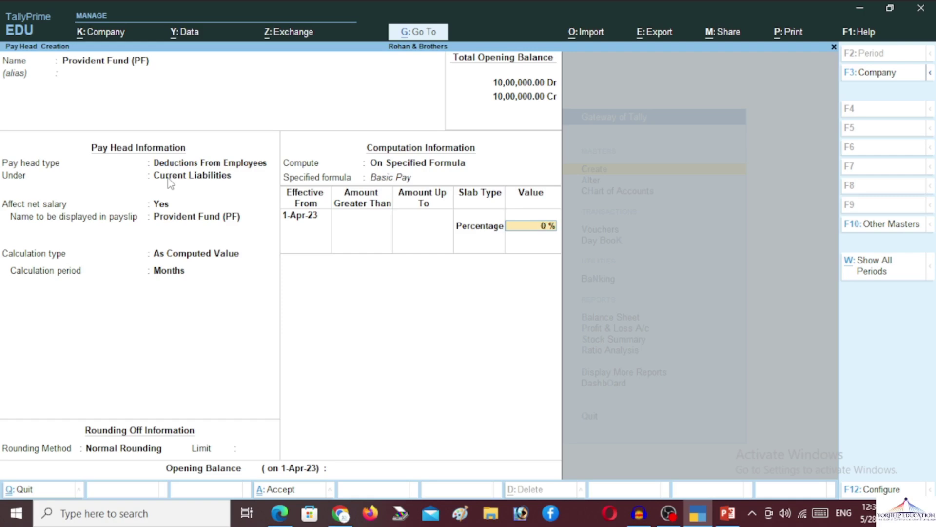
text(10)
key(Return)
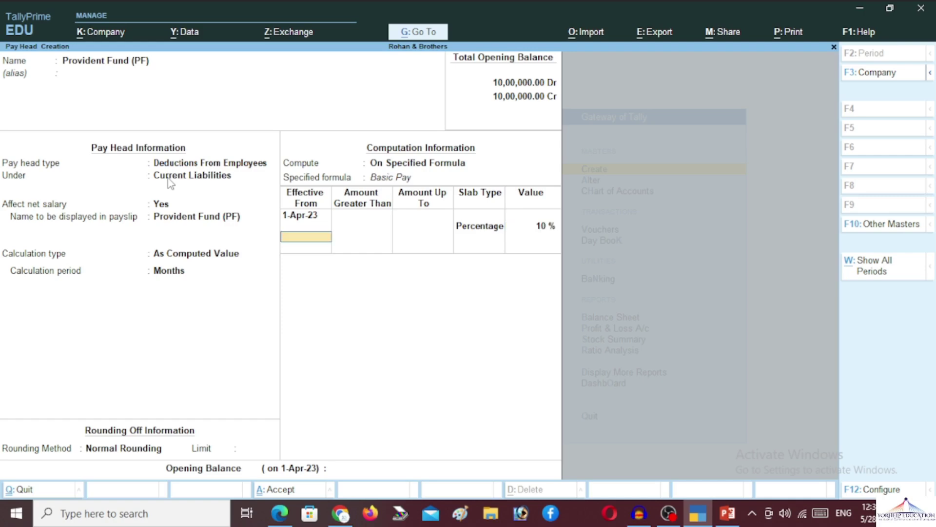
key(Return)
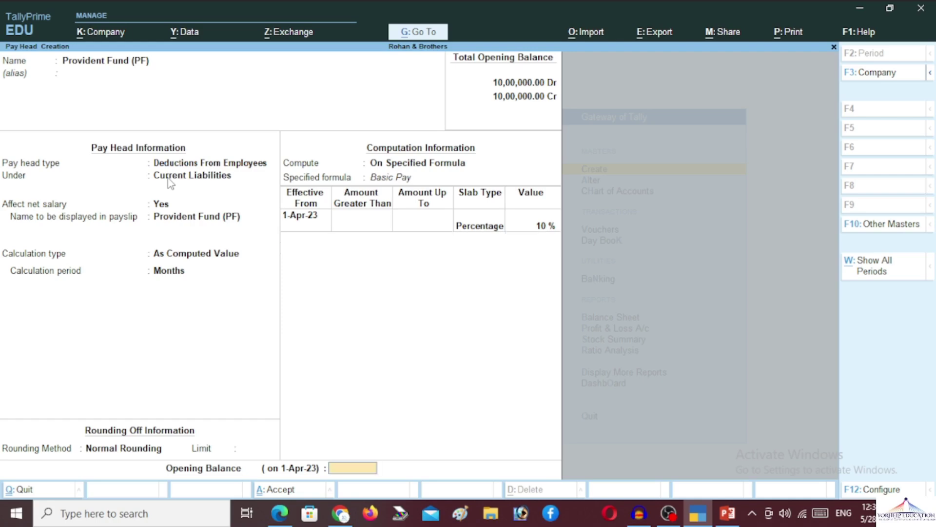
key(Return)
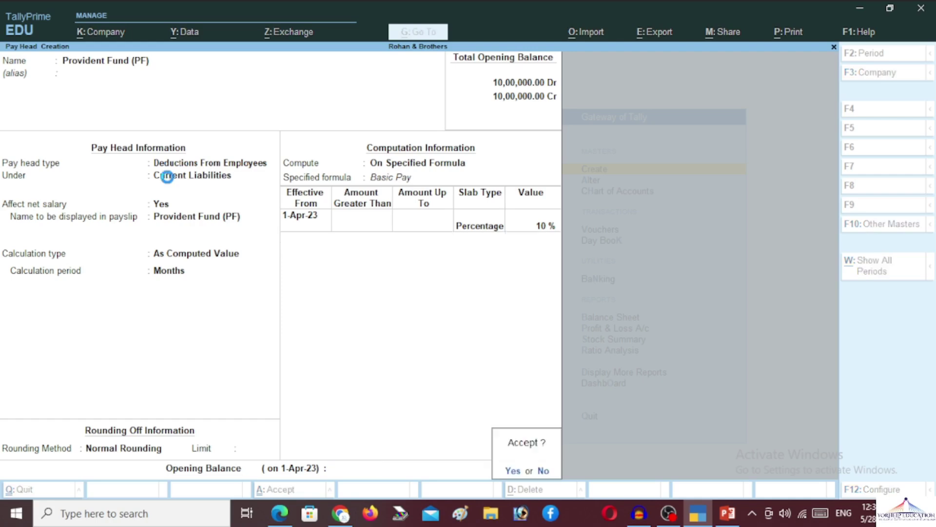
key(Return)
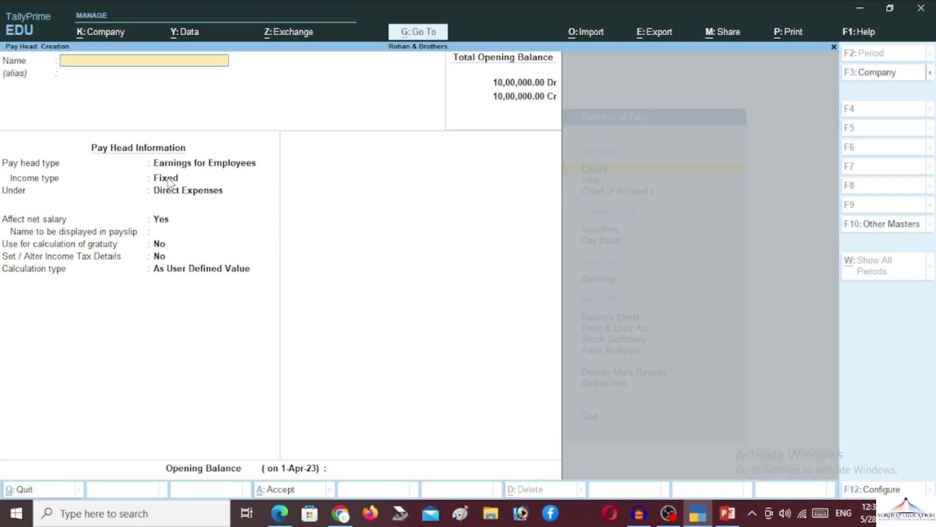
Name the pay head 'Over Time' as a Fixed employee earning under Indirect Expenses
text(Overtime)
key(BackSpace)
key(BackSpace)
key(BackSpace)
text(Time)
key(Return)
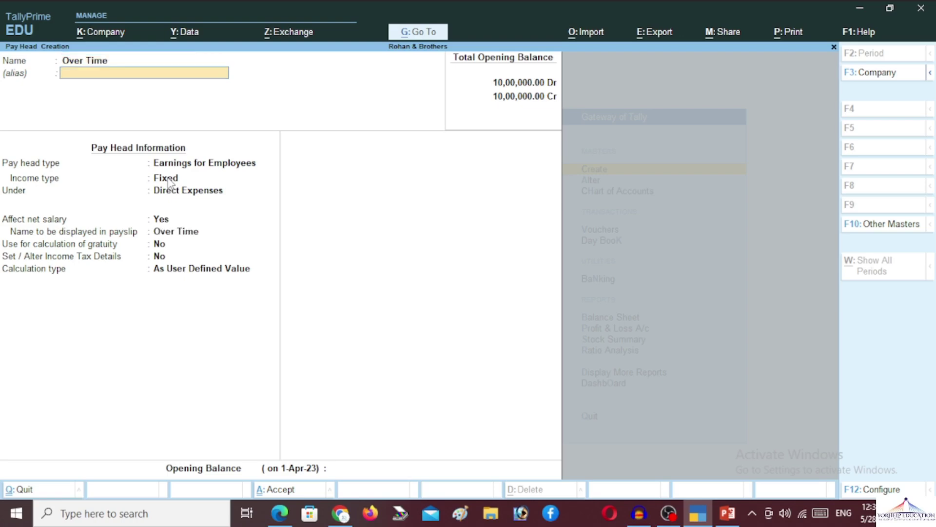
key(Return)
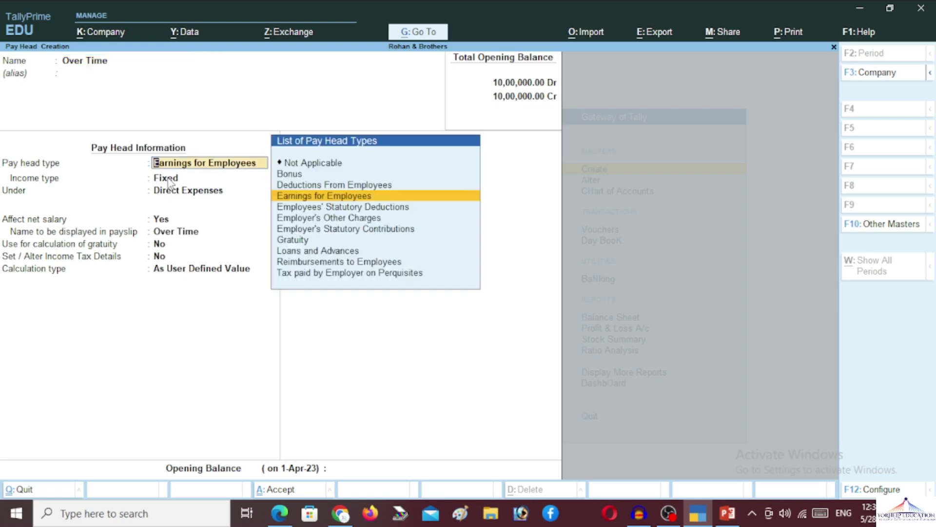
key(Return)
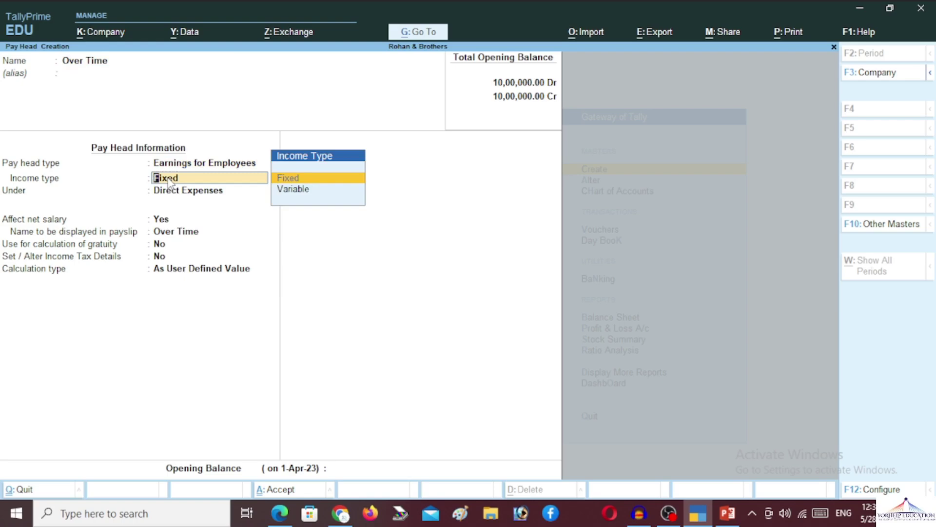
key(Return)
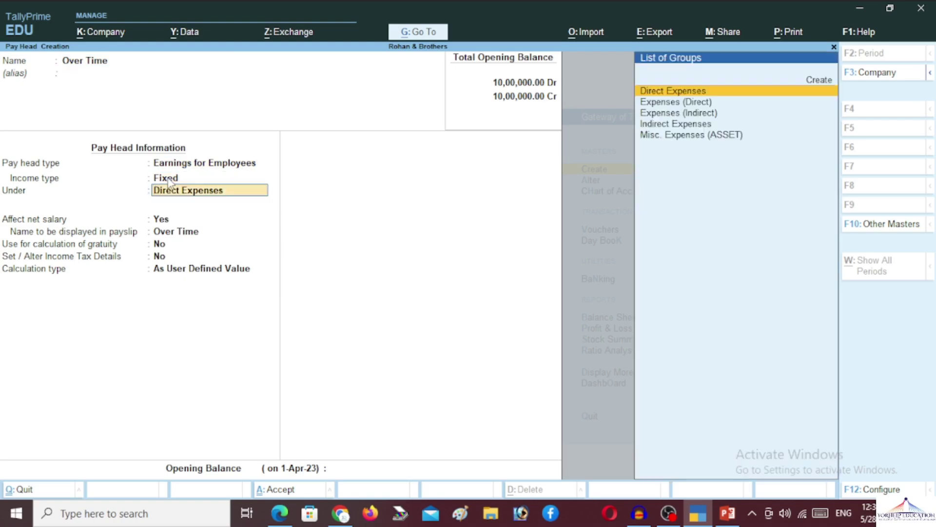
text(in)
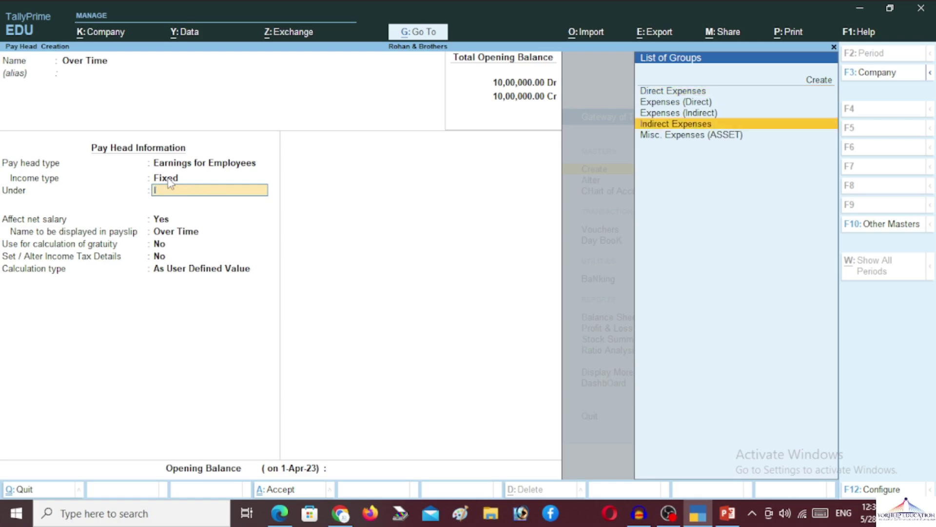
key(Return)
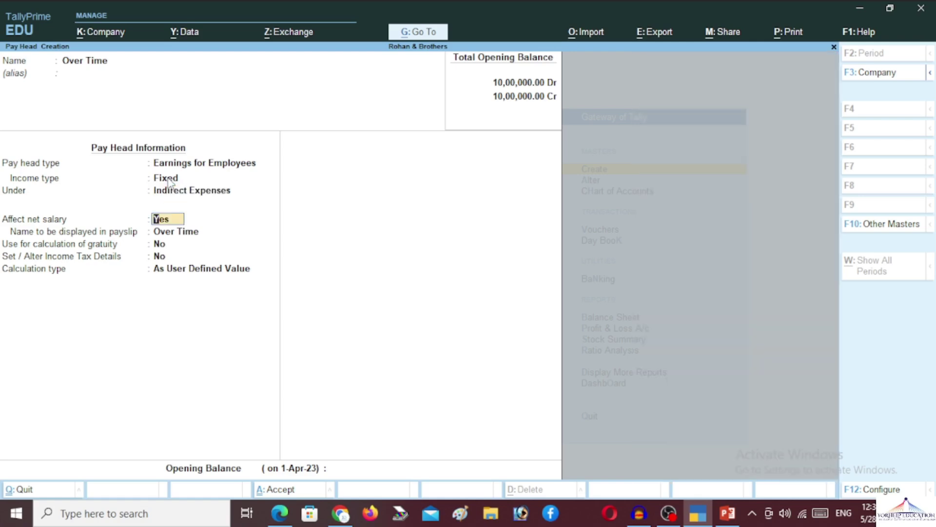
Keep the default payslip settings and set the calculation type to On Production
key(Return)
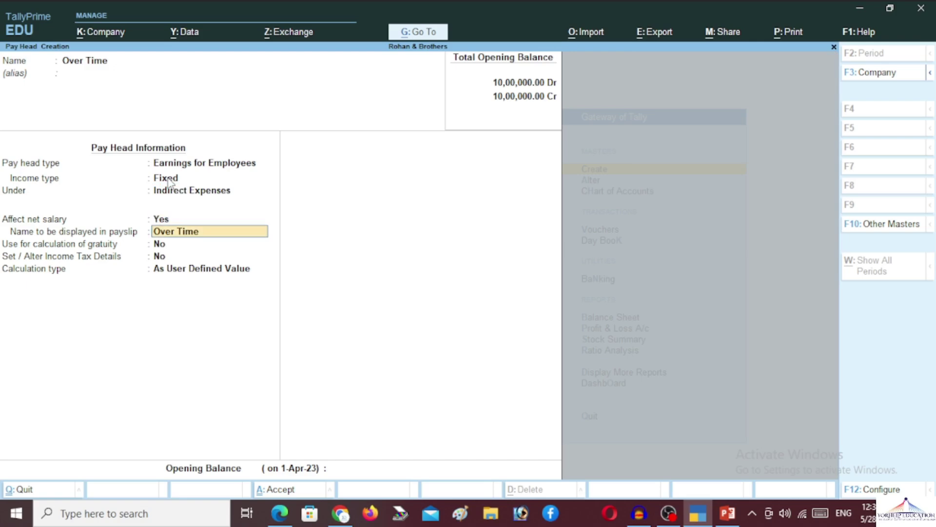
key(Return)
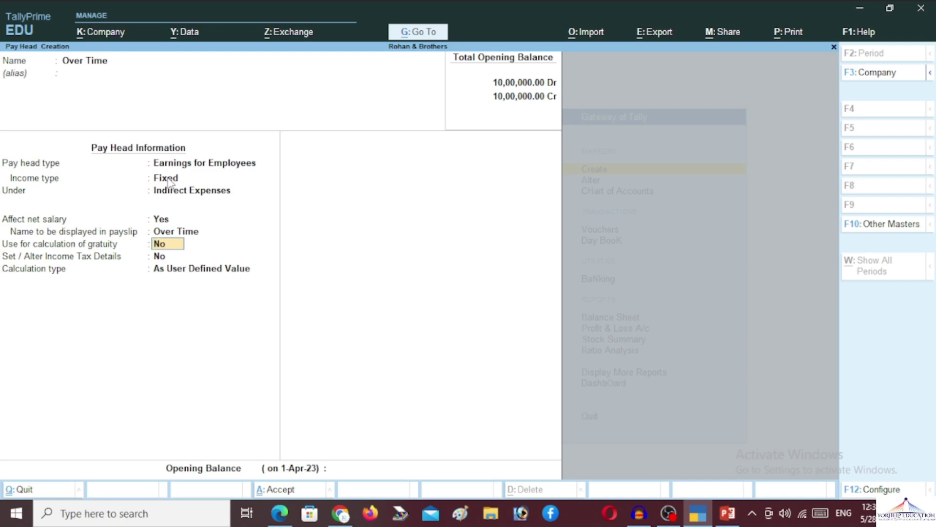
key(Return)
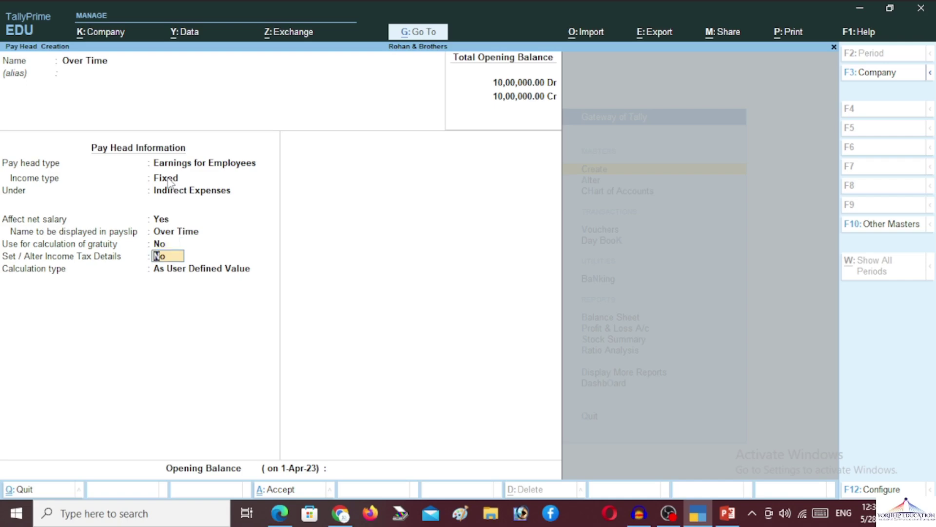
key(Return)
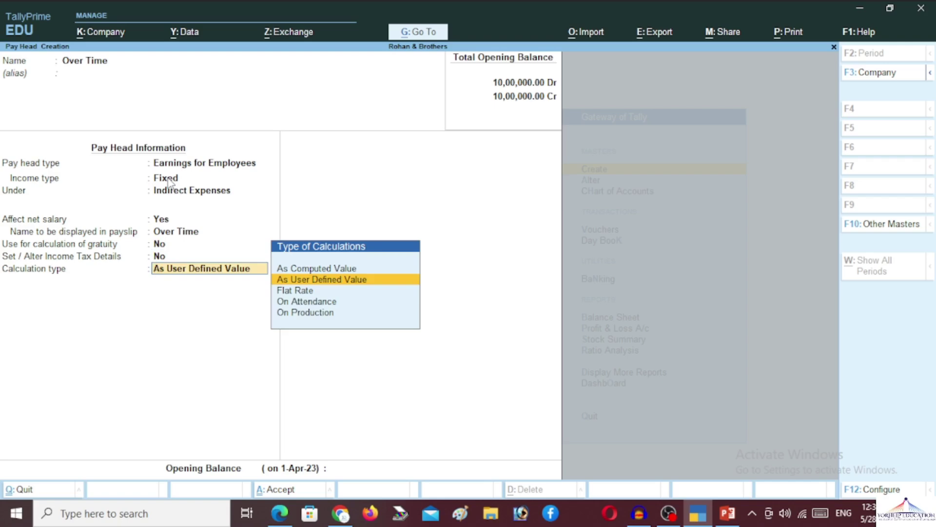
key(Down)
key(Down)
key(Down)
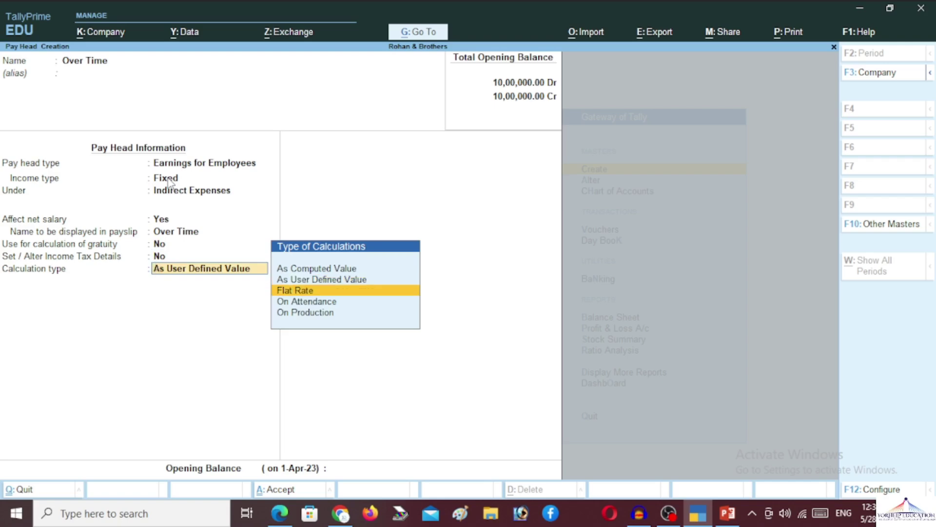
key(Return)
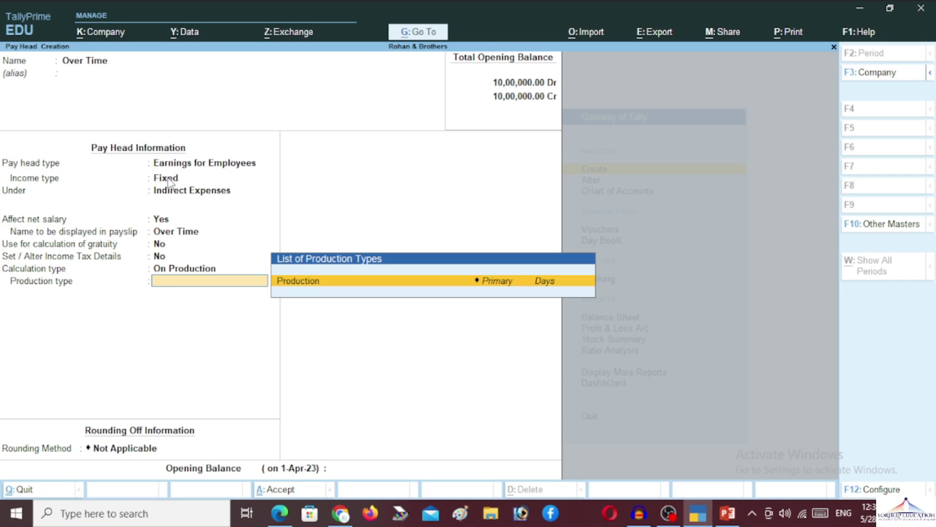
Create an 'Over Time' production type under Primary with Dhr as its unit
key(alt+c)
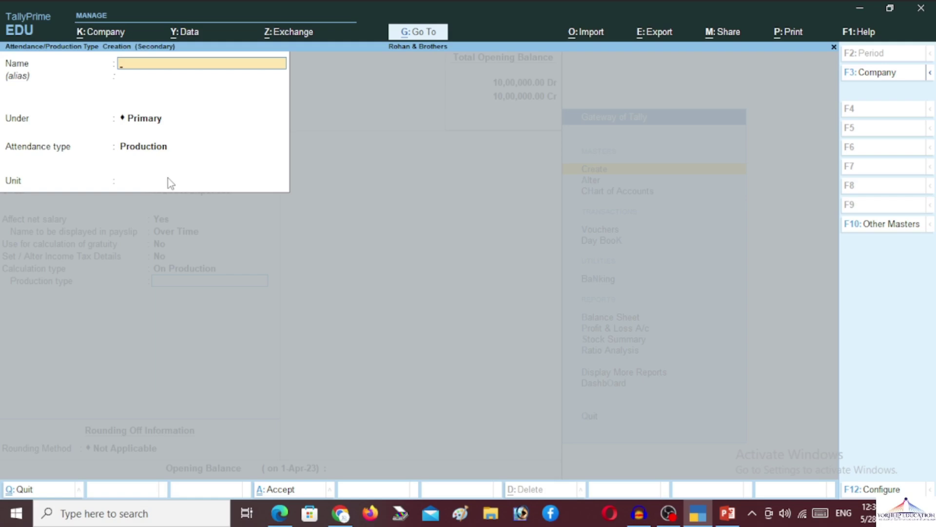
text(Over)
text( Zt)
key(BackSpace)
key(BackSpace)
key(BackSpace)
text(Time)
key(Return)
key(Return)
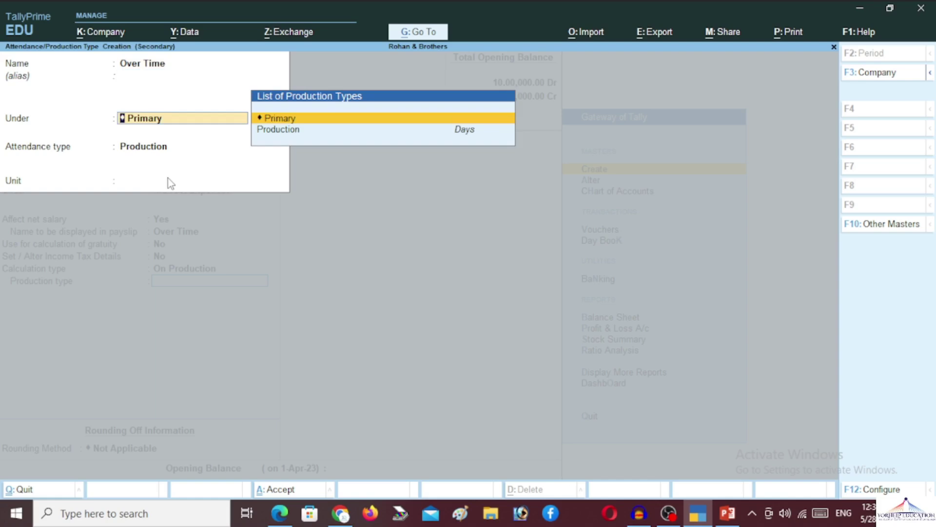
key(Down)
key(Return)
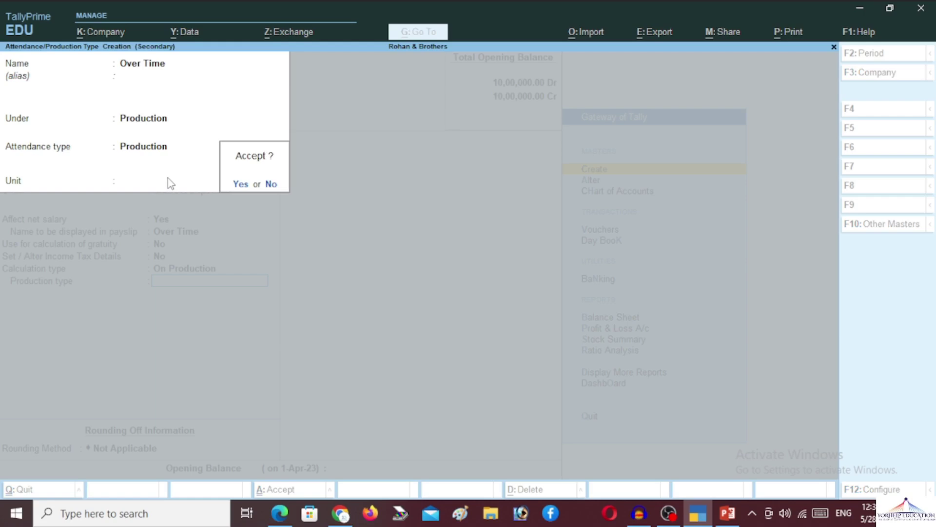
key(Return)
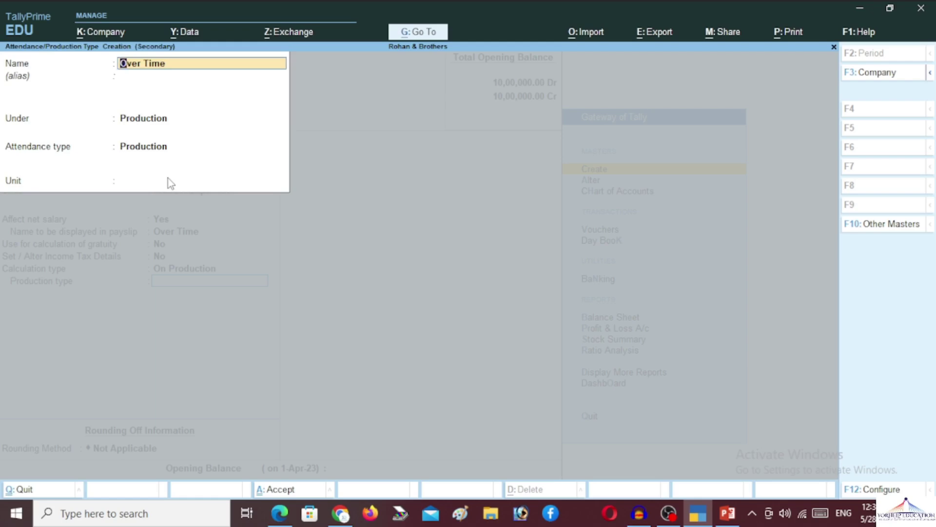
key(Return)
key(Return)
key(Up)
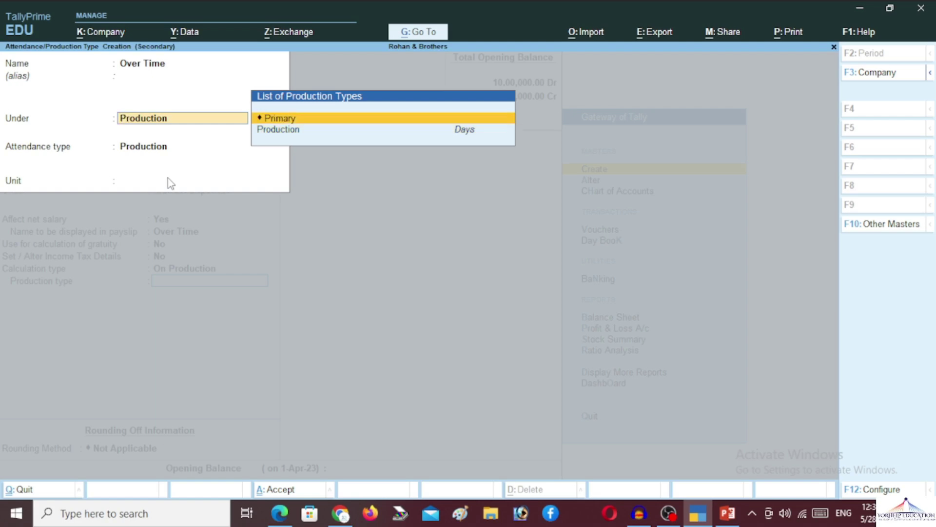
key(Return)
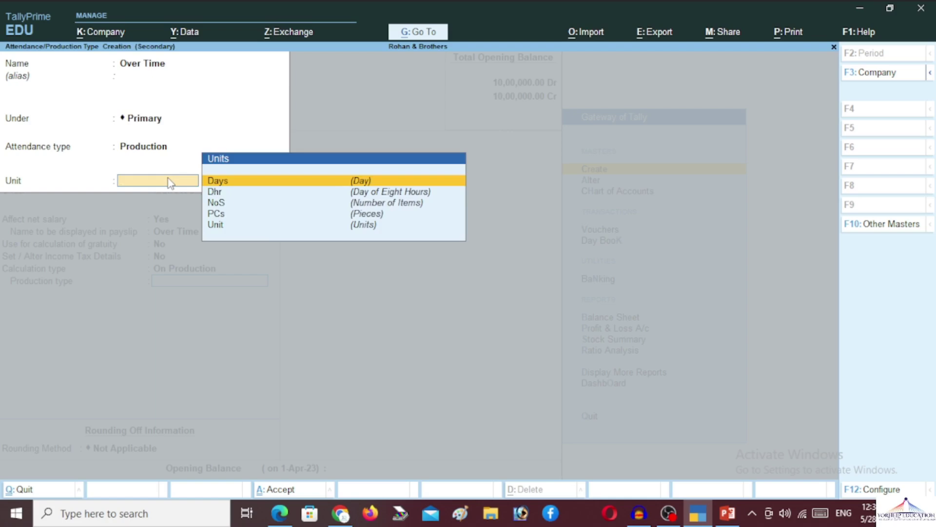
key(Down)
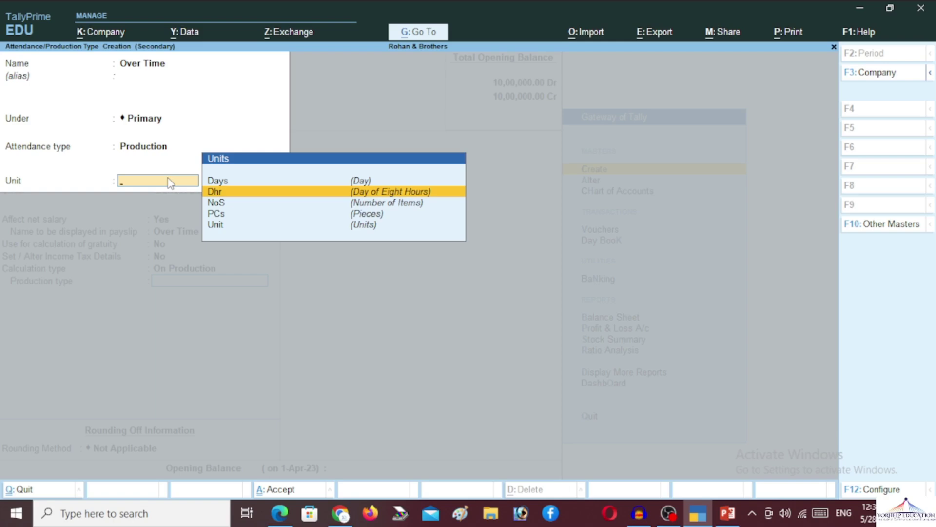
key(Return)
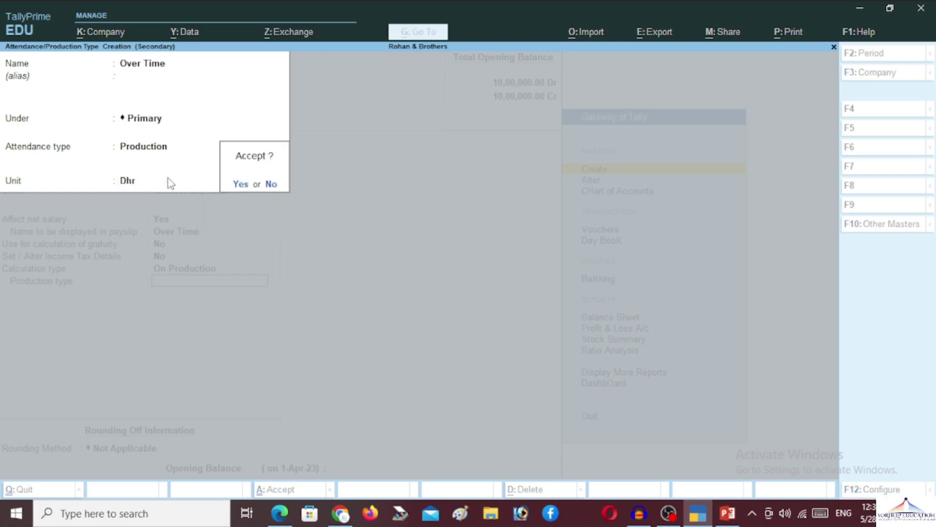
key(Return)
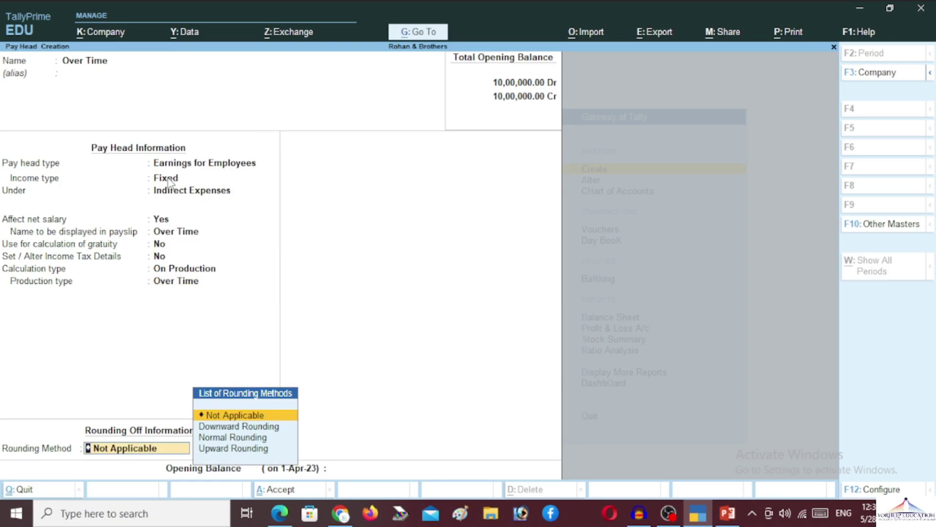
Give Over Time Normal Rounding with no limit and save the pay head
key(Down)
key(Down)
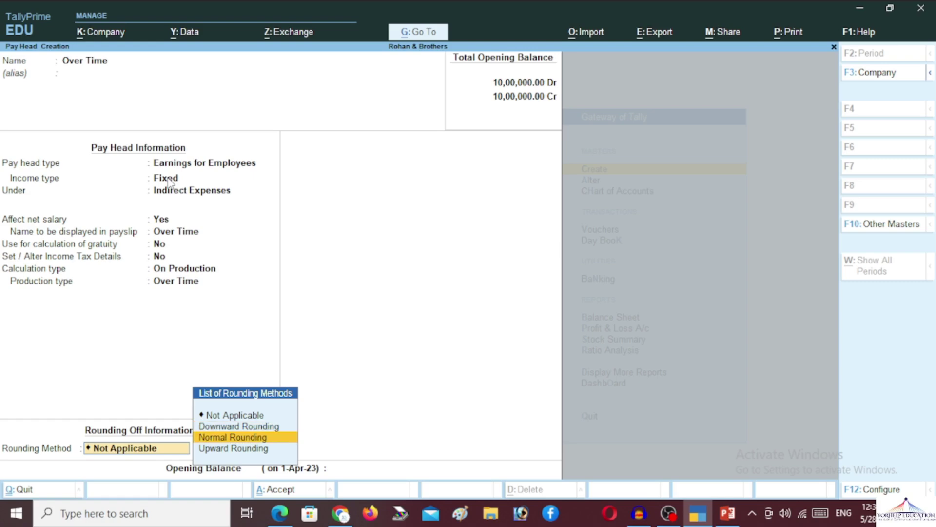
key(Return)
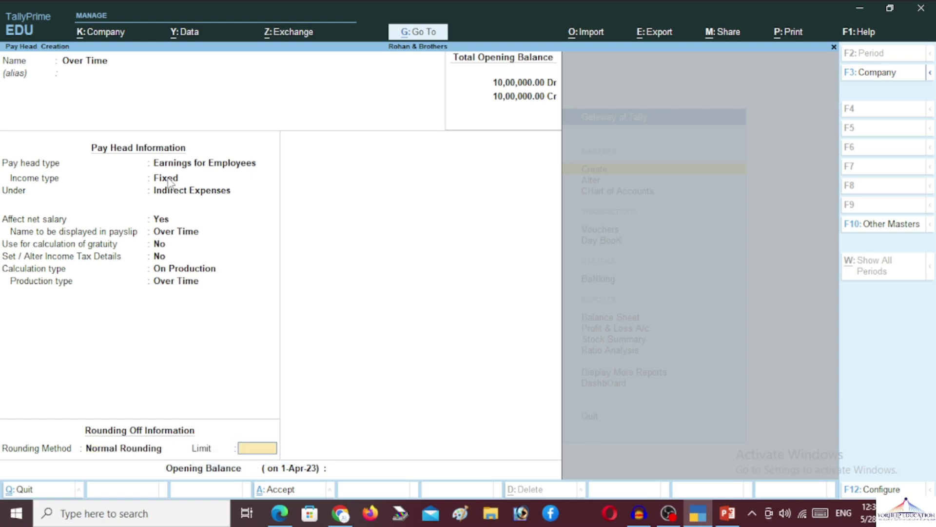
key(Return)
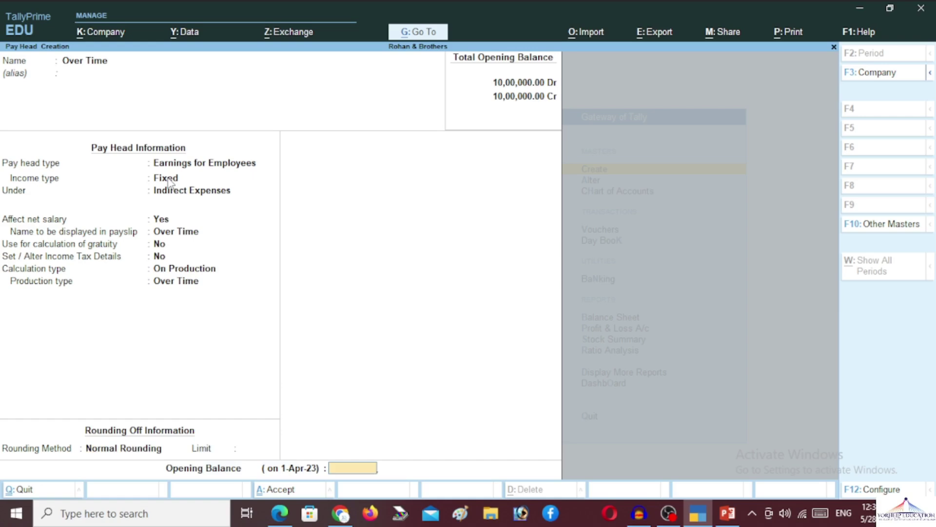
key(Return)
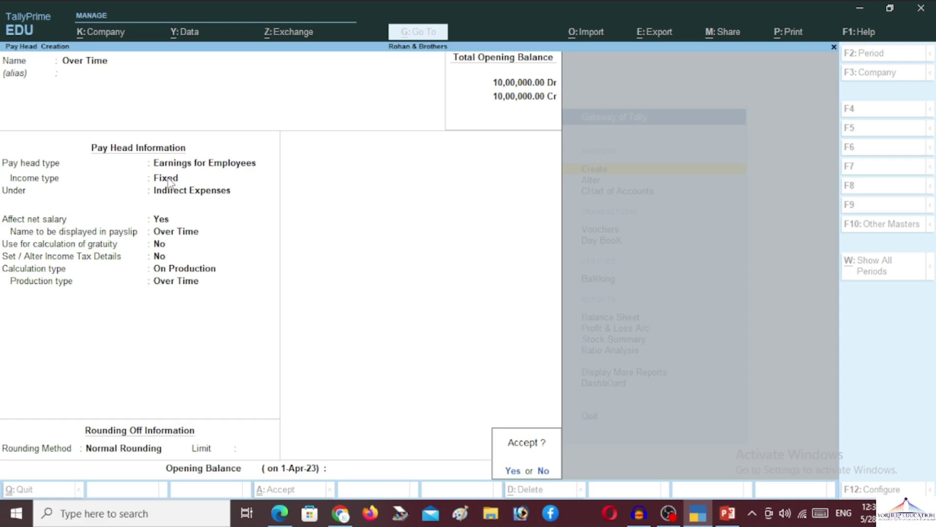
key(Return)
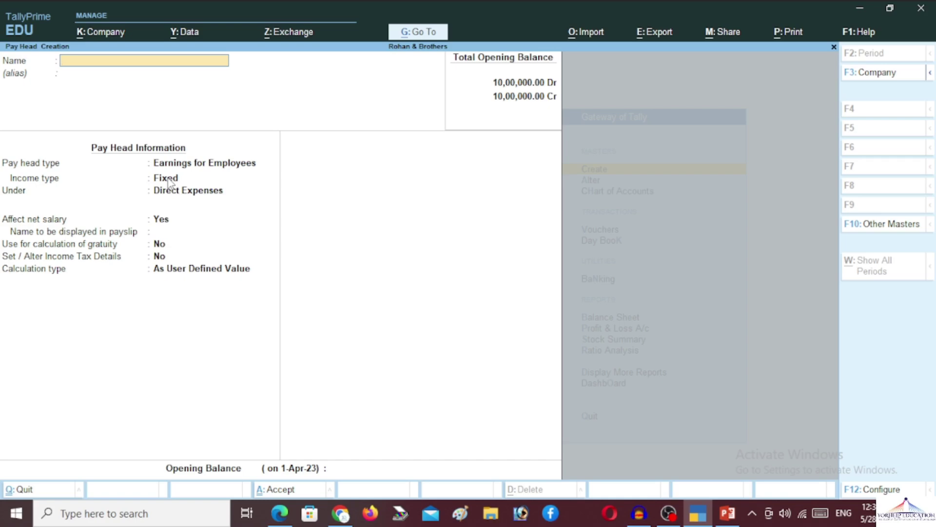
Name the new pay head 'Employee Provident Fund (EPF)'
text(Employee Providen)
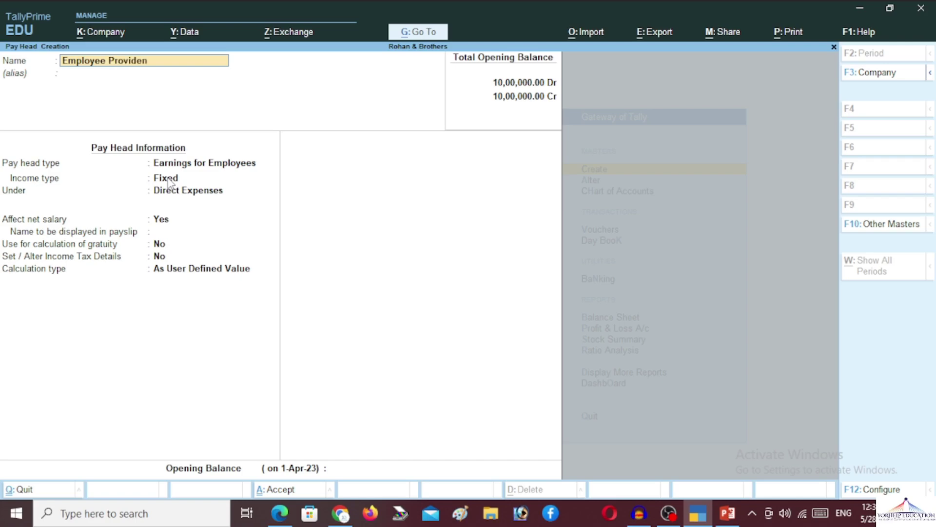
text(t Fund (EPF))
key(Return)
key(Return)
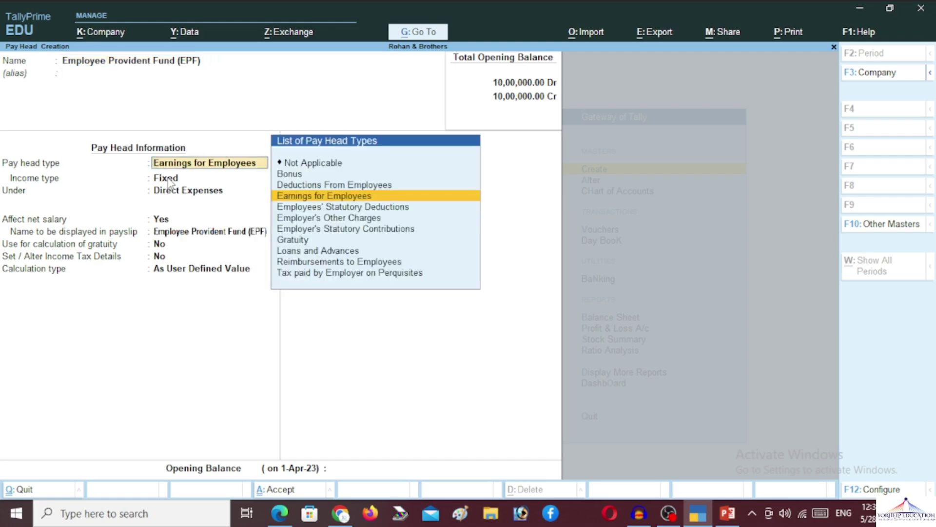
Make EPF a Deduction From Employees under Current Liabilities, calculated As Computed Value
key(Up)
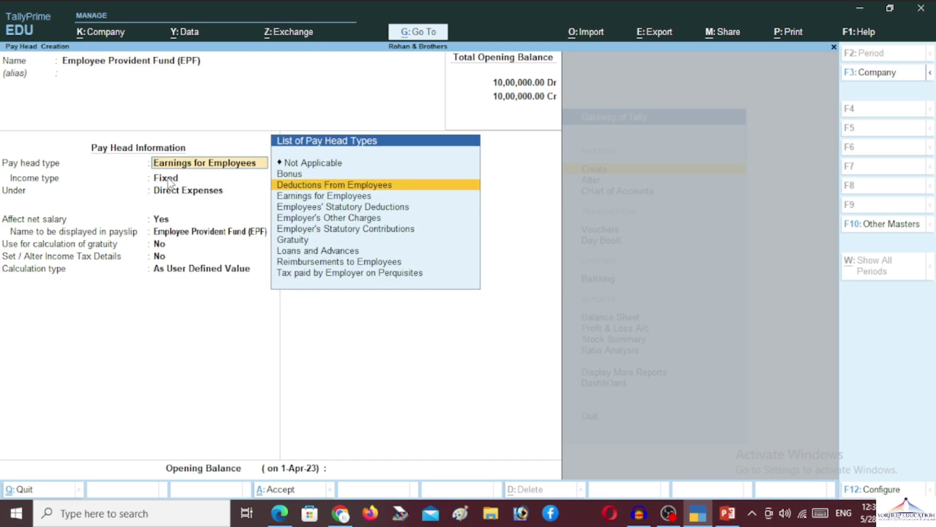
key(Return)
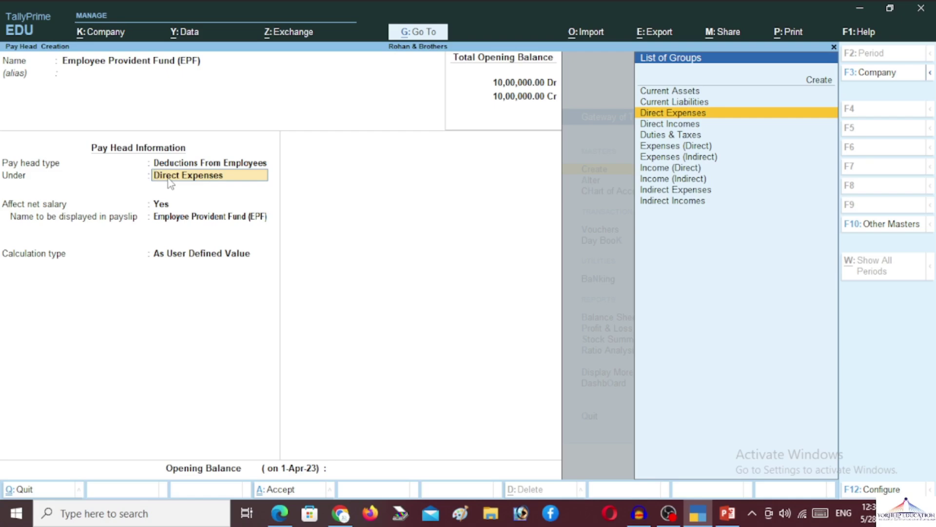
key(Up)
key(Return)
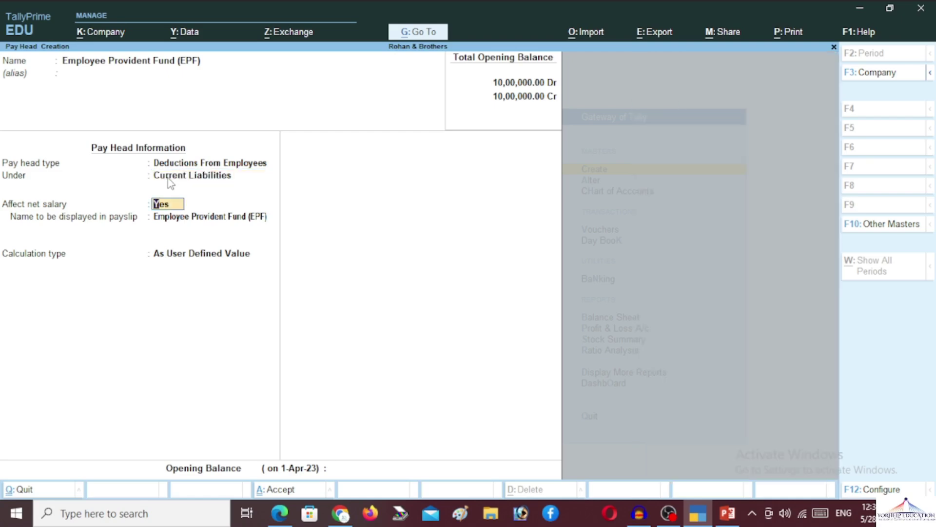
key(Return)
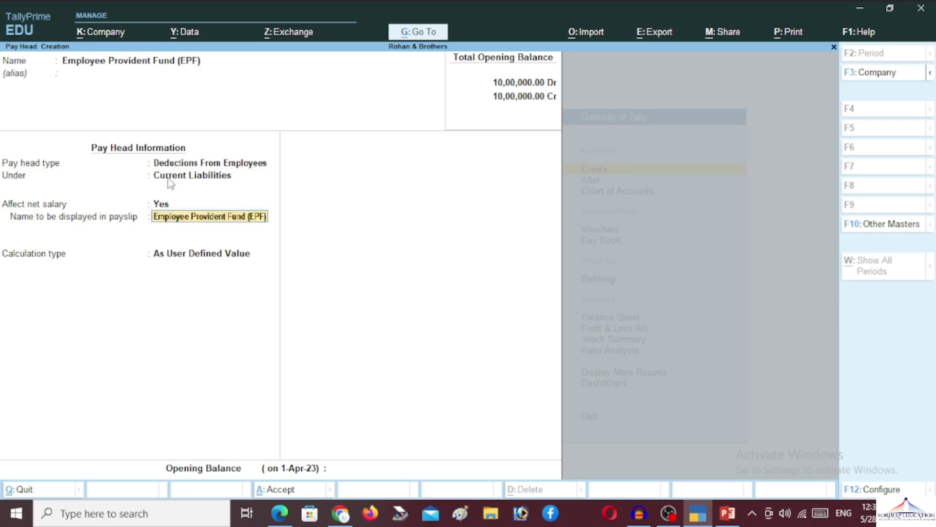
key(Return)
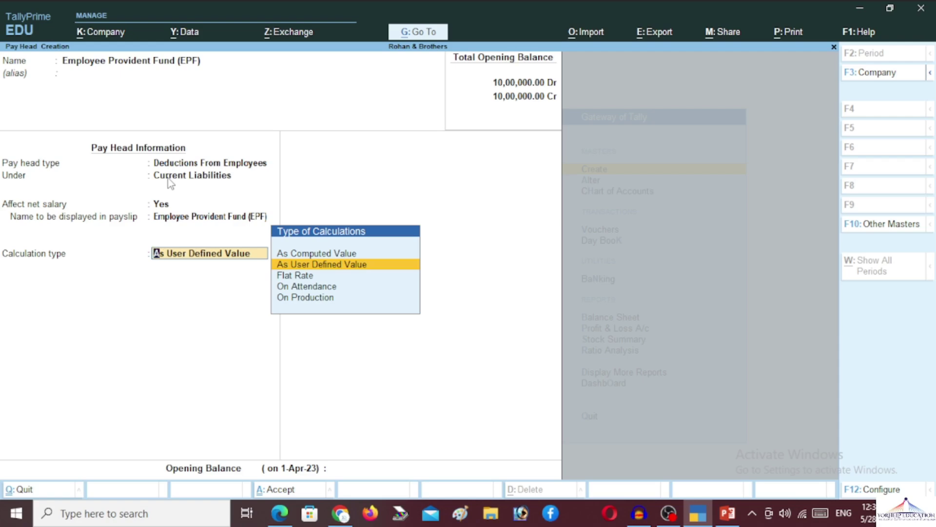
key(Down)
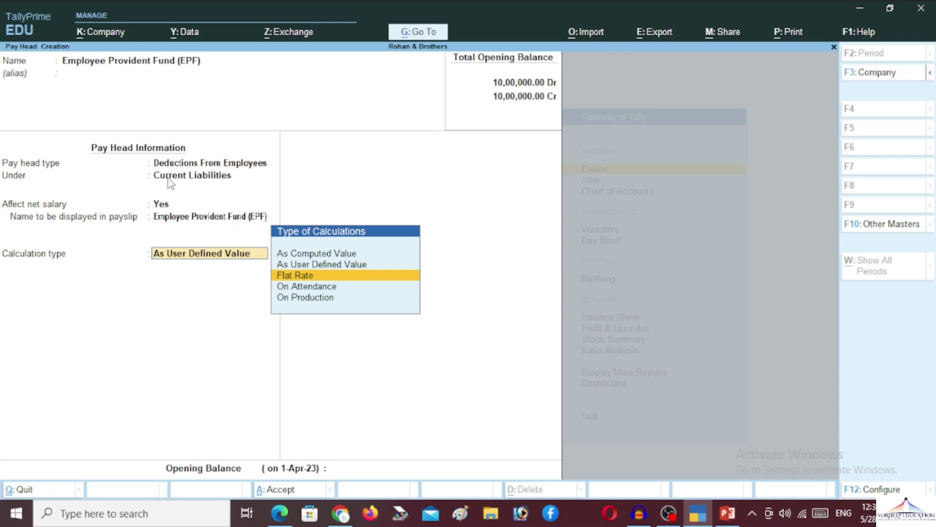
key(Up)
key(Up)
key(Return)
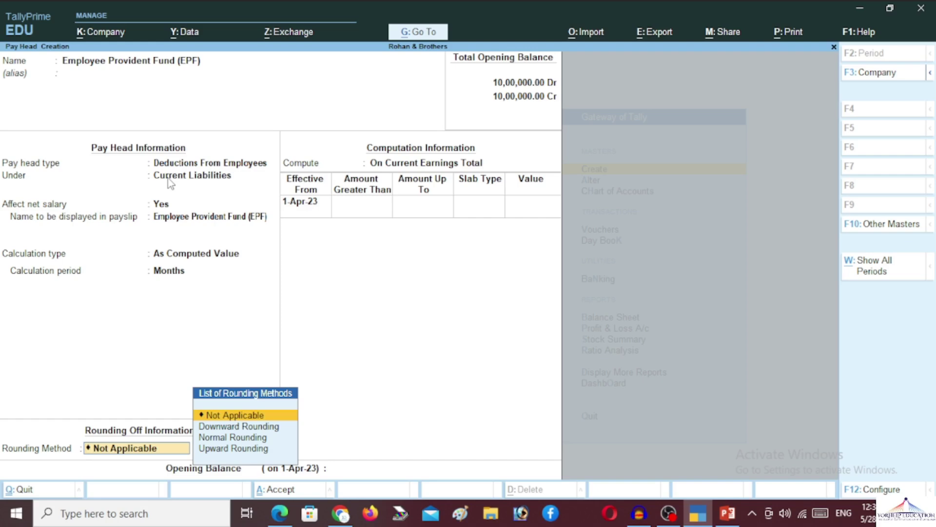
Give EPF normal rounding, computed on a specified formula of Basic Pay
key(Down)
key(Down)
key(Return)
key(Return)
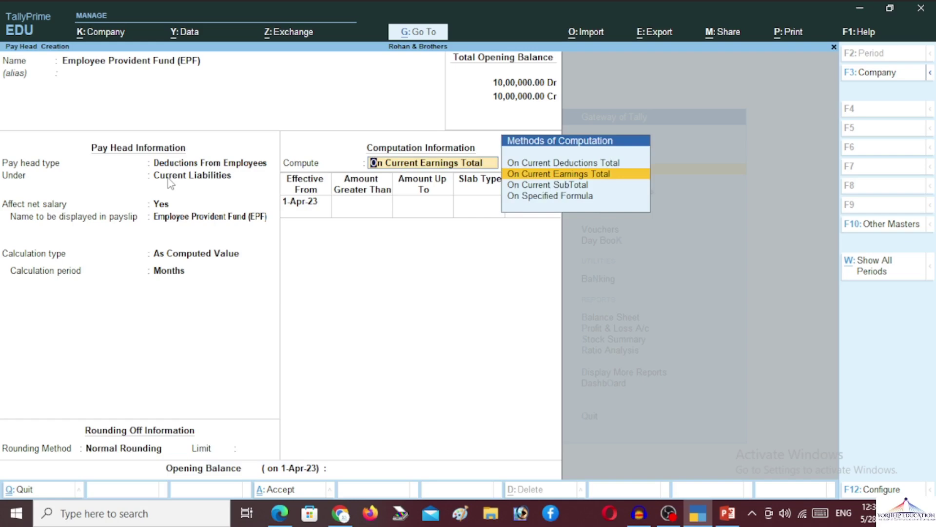
key(Up)
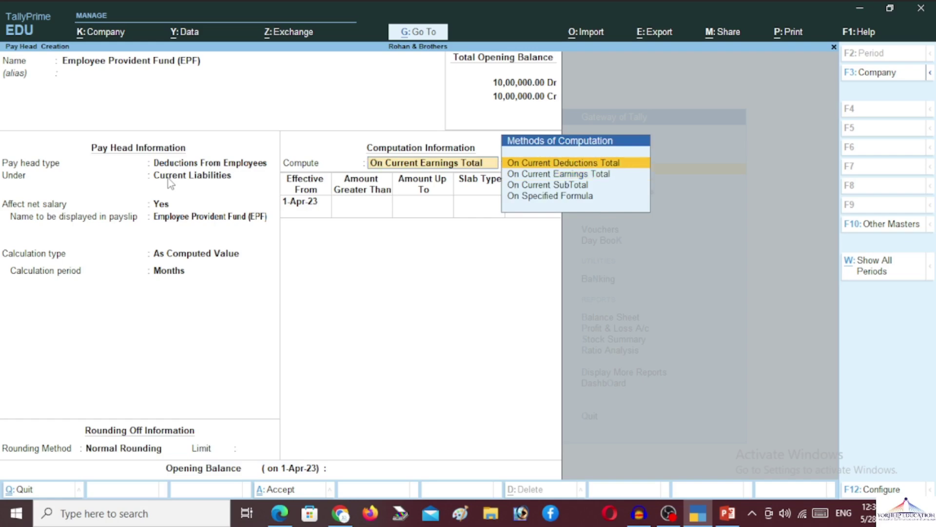
key(Down)
key(Down)
key(Down)
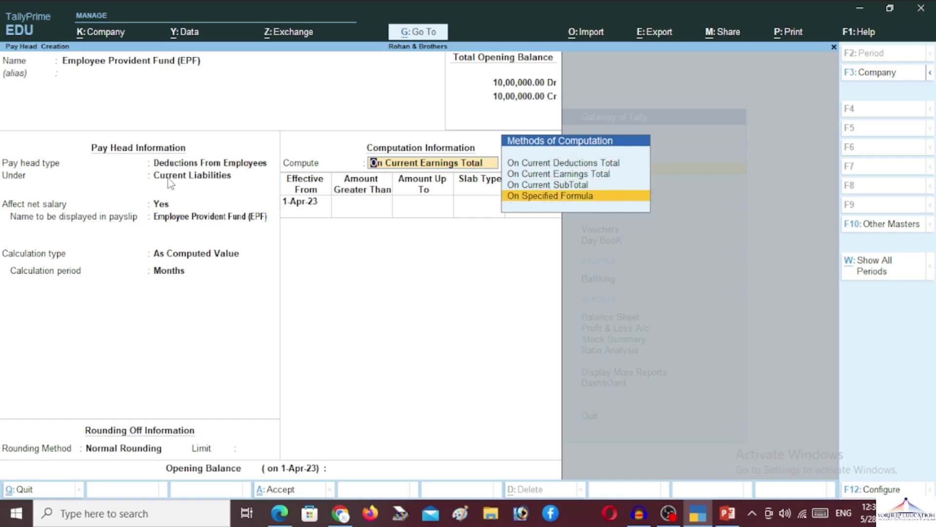
key(Return)
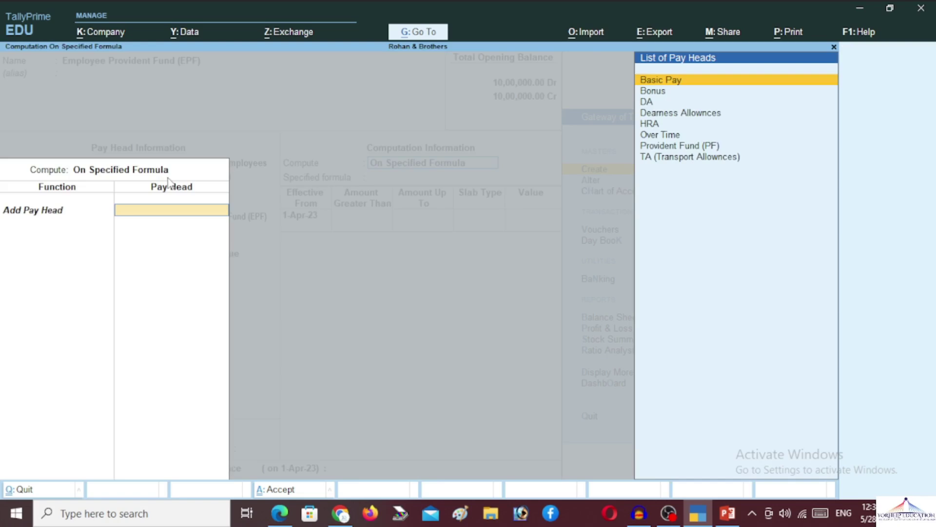
key(Return)
key(Return)
key(Return)
key(Return)
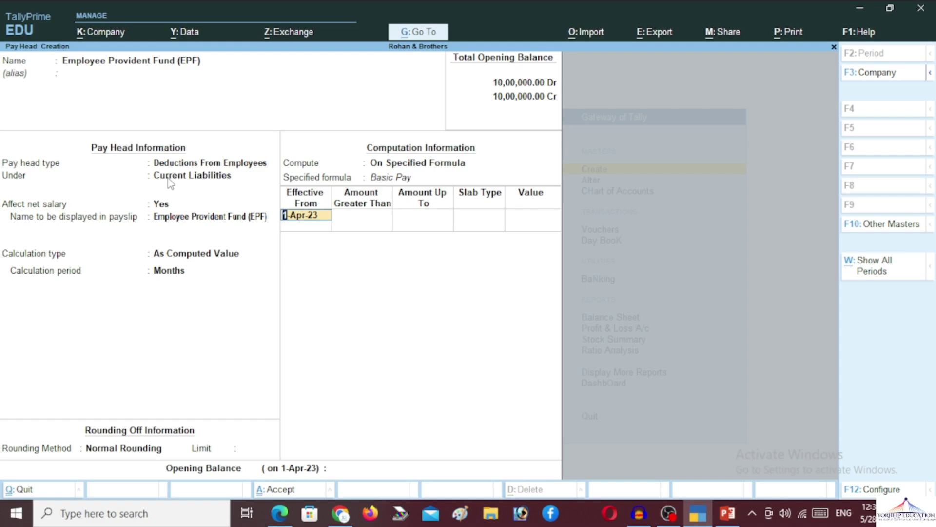
key(Return)
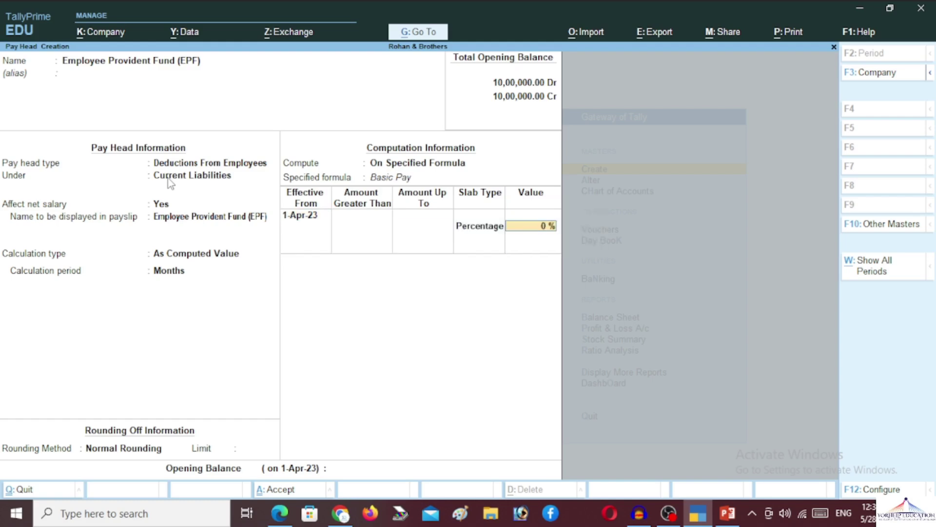
Apply a 10% percentage rate and save the EPF pay head
text(10)
key(Return)
key(Return)
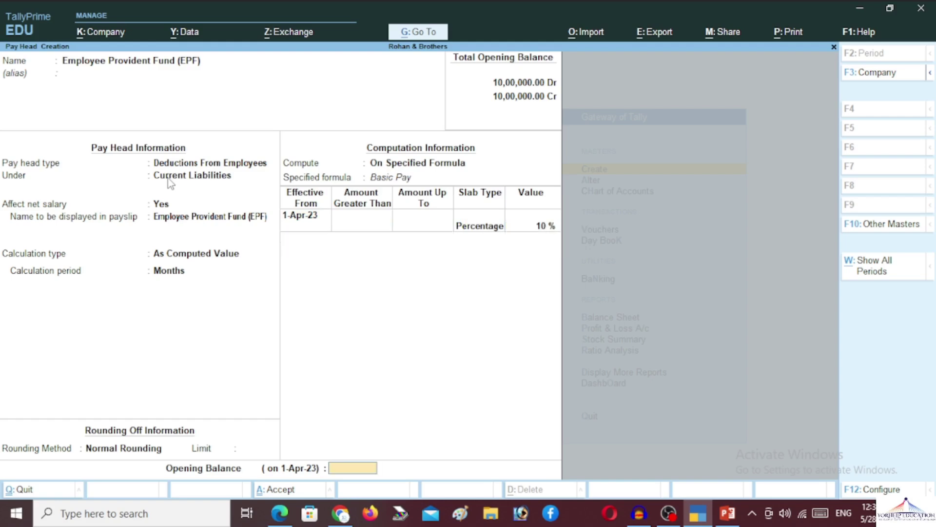
key(Return)
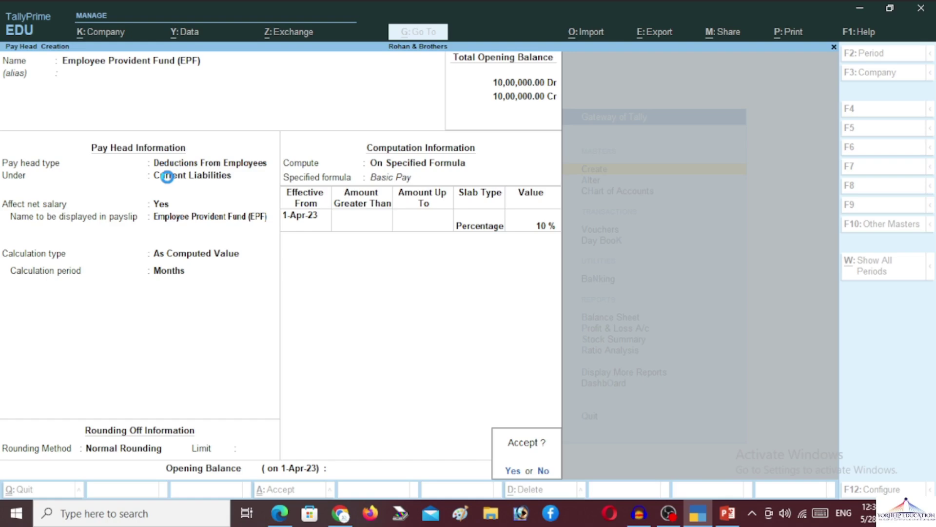
key(y)
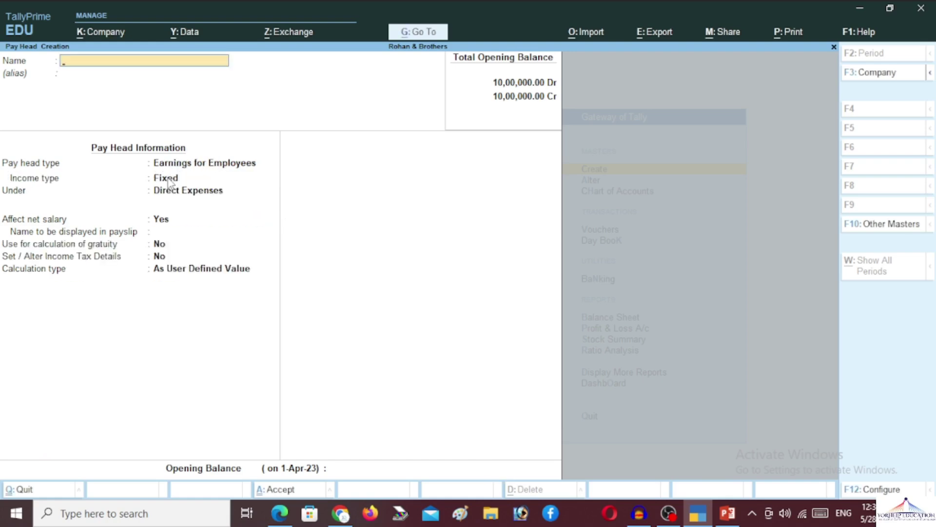
Name the new pay head Incentive, a variable employee earning under Indirect Expenses
text(Incentive)
key(Return)
key(Return)
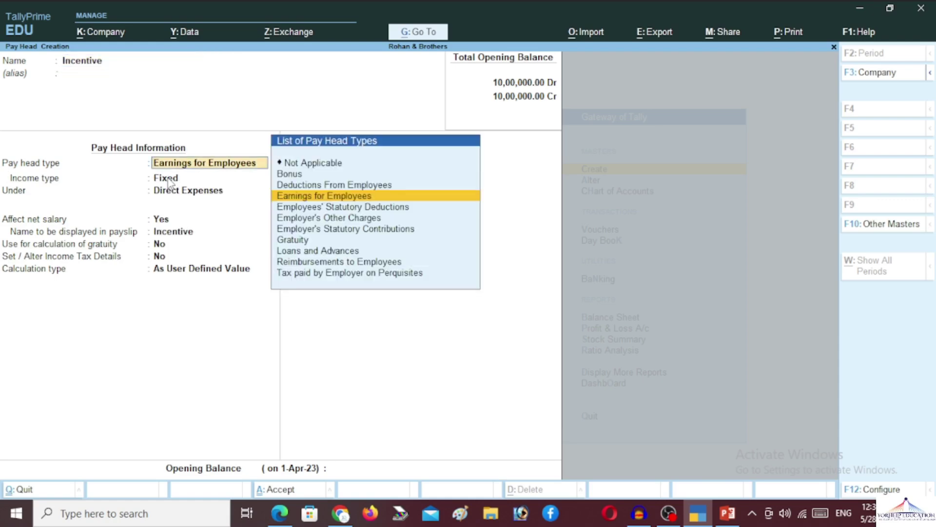
key(Return)
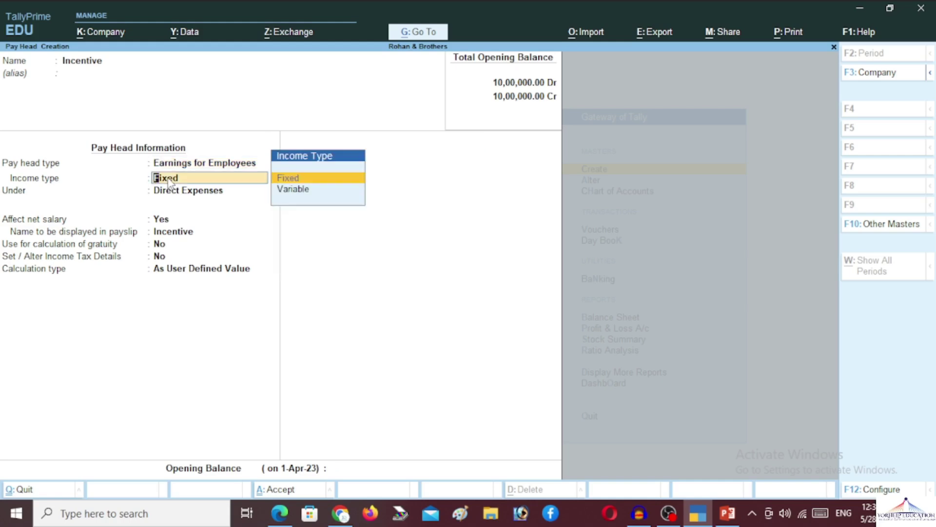
key(Down)
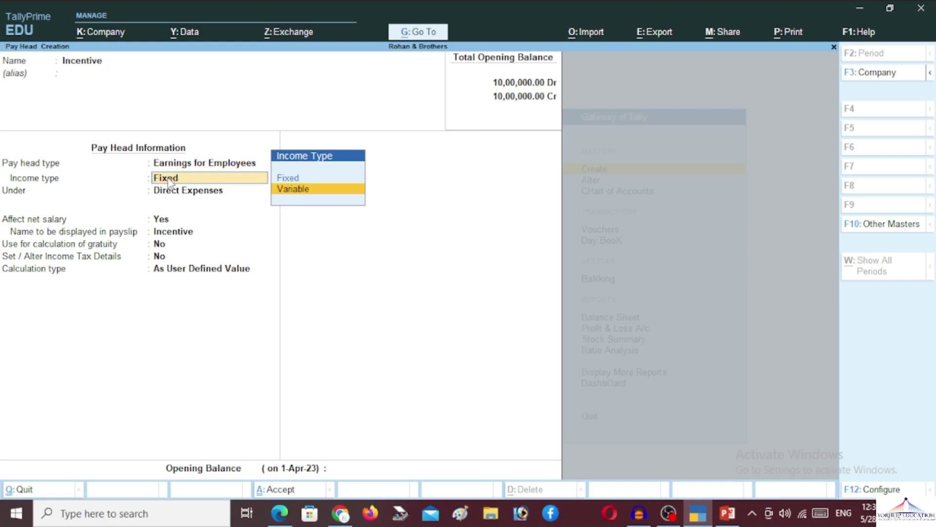
key(Return)
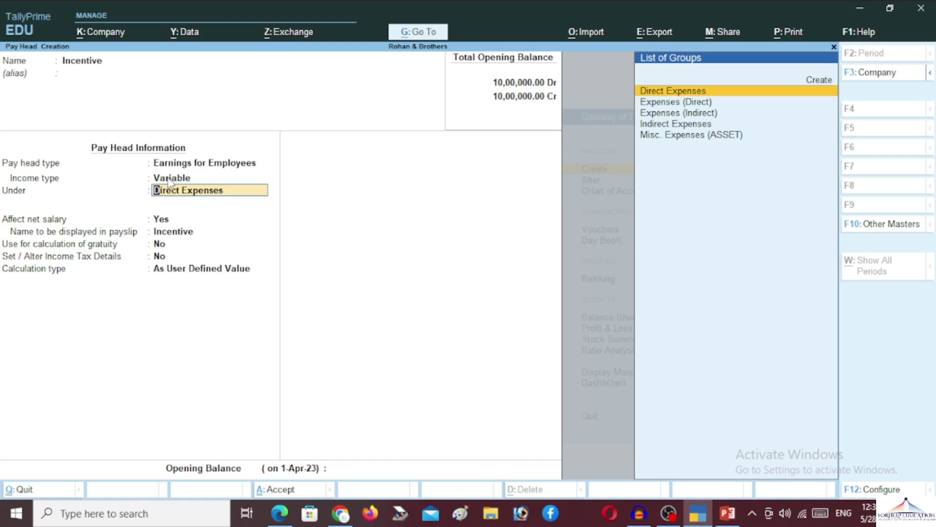
text(In)
key(Return)
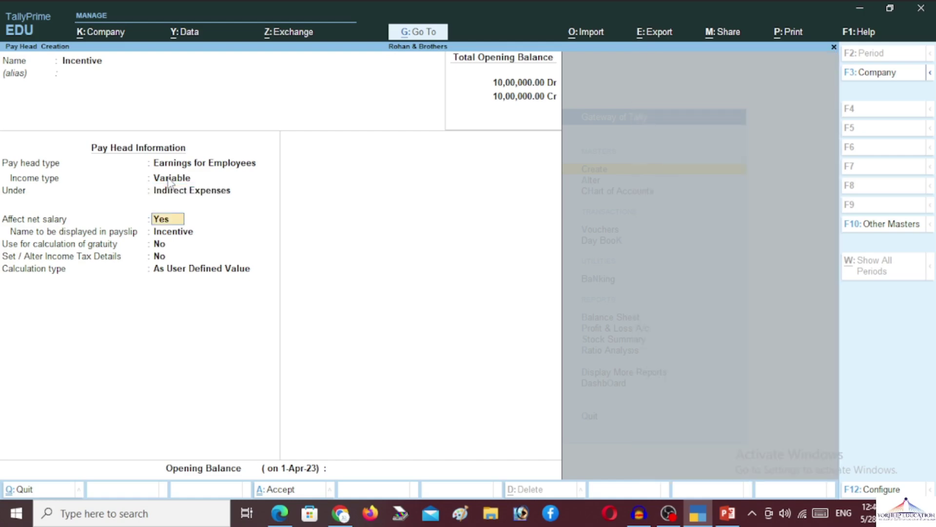
Keep it affecting net salary and set the calculation type to As Computed Value
key(Return)
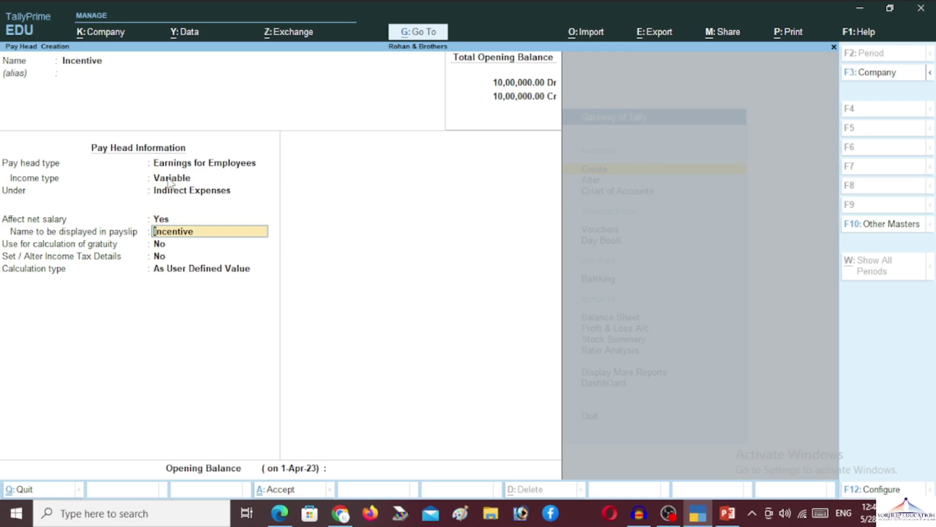
key(Return)
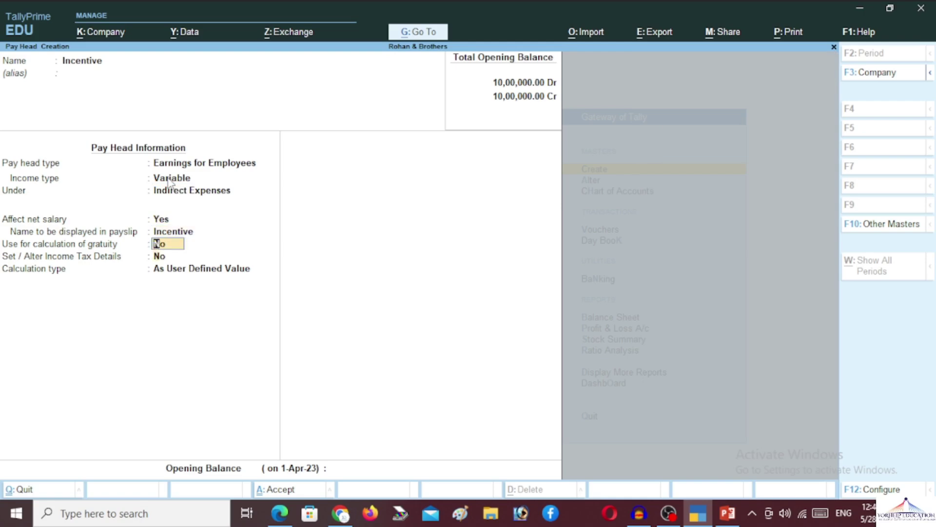
key(Return)
key(Return)
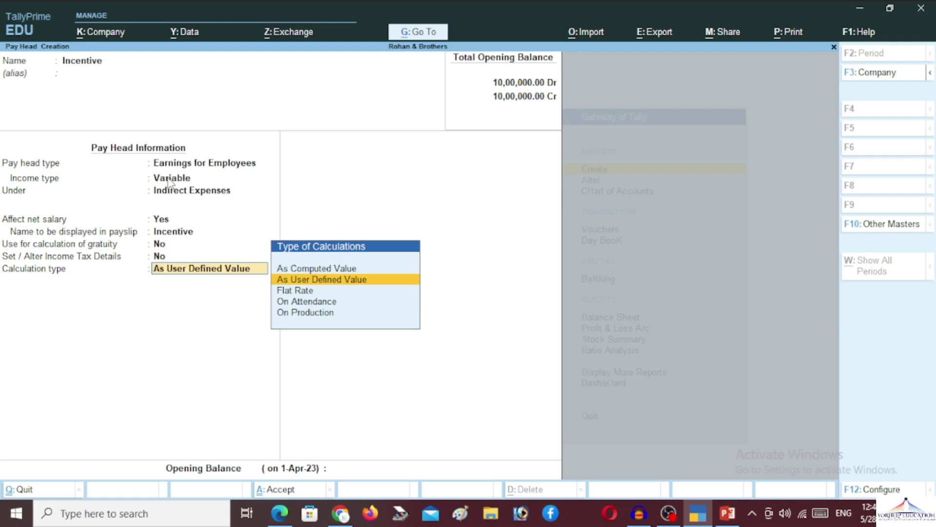
key(Up)
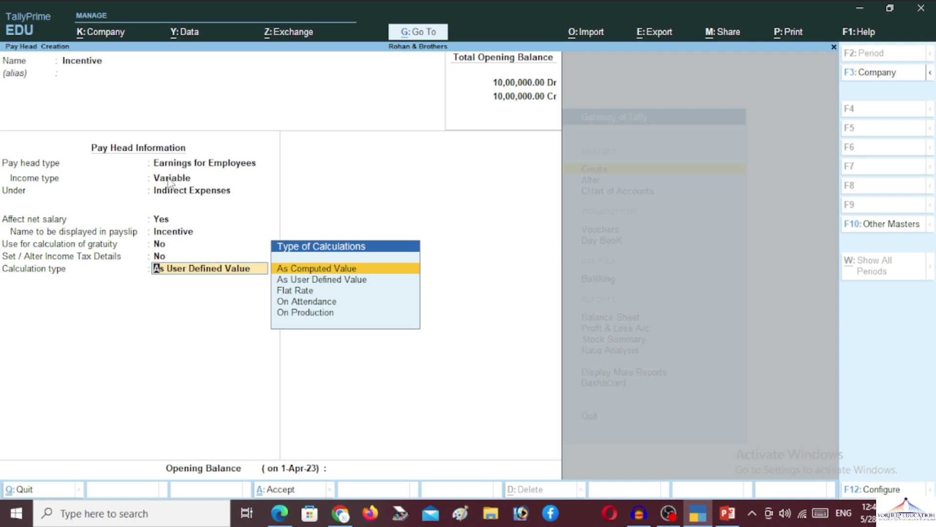
key(Return)
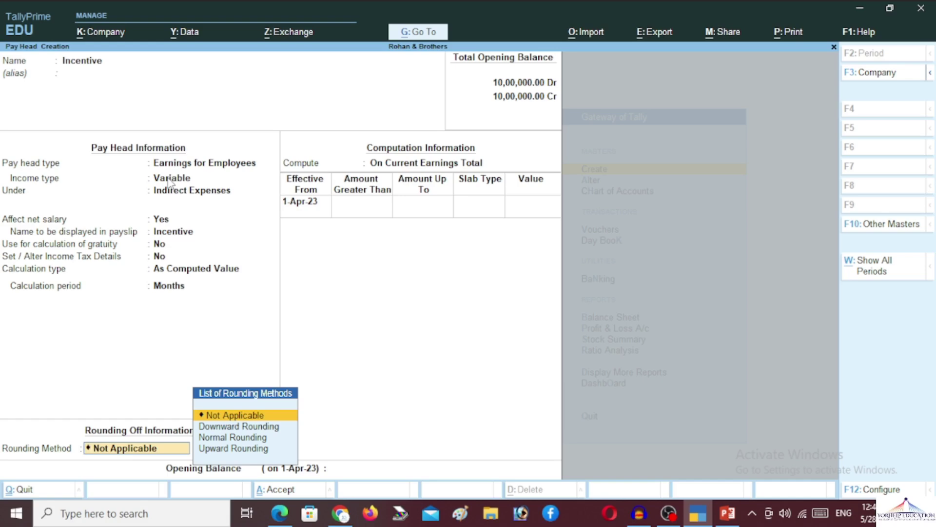
Set normal rounding and compute the Incentive on a Basic Pay formula
key(Down)
key(Down)
key(Return)
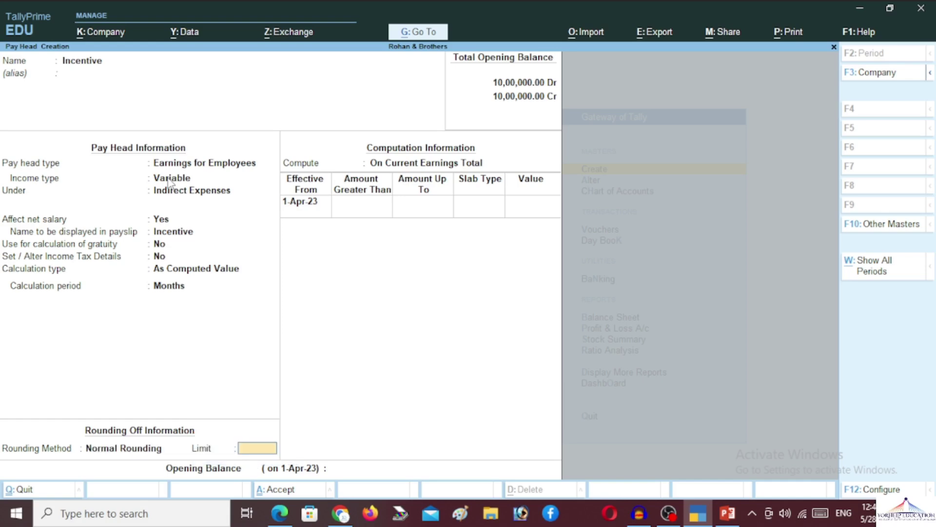
key(Return)
key(Down)
key(Down)
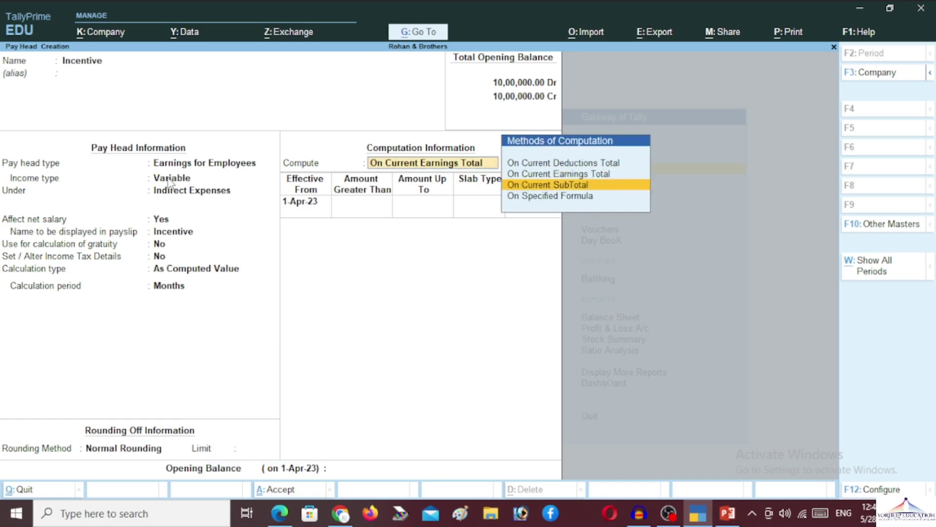
key(Return)
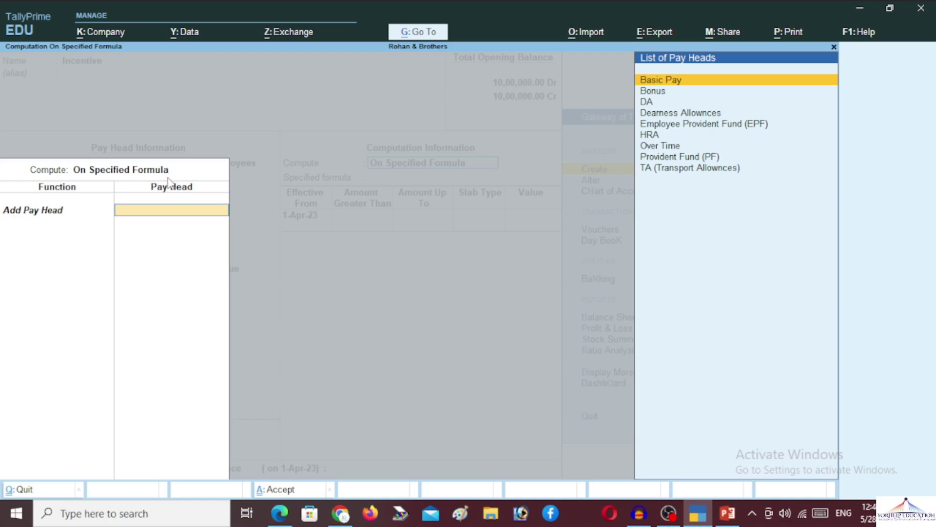
key(Return)
key(Return)
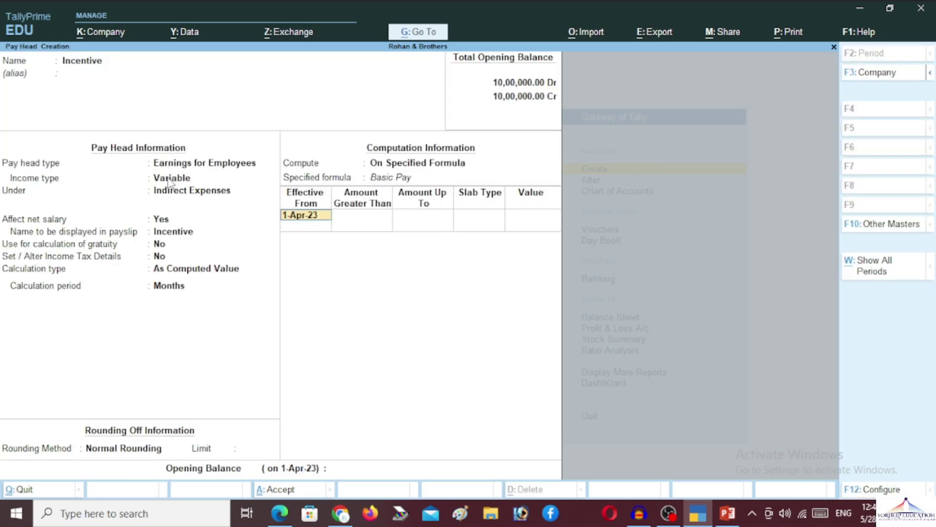
key(Return)
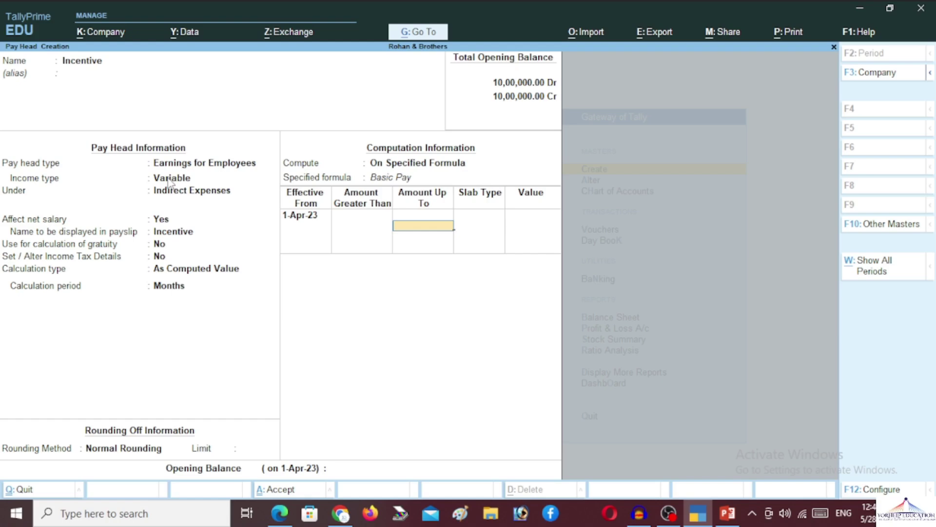
Add a first slab up to 5,00,000 with a fixed value of 500
text(500000)
key(Return)
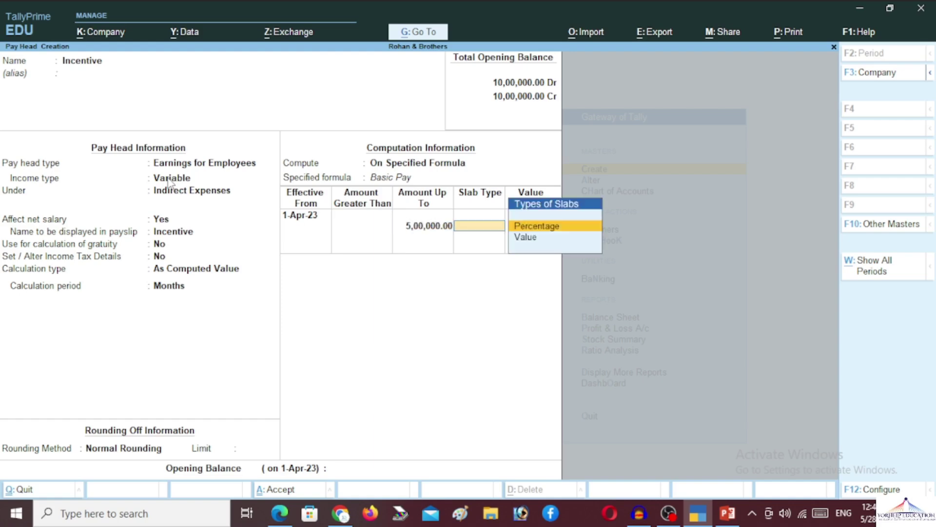
key(Down)
key(Return)
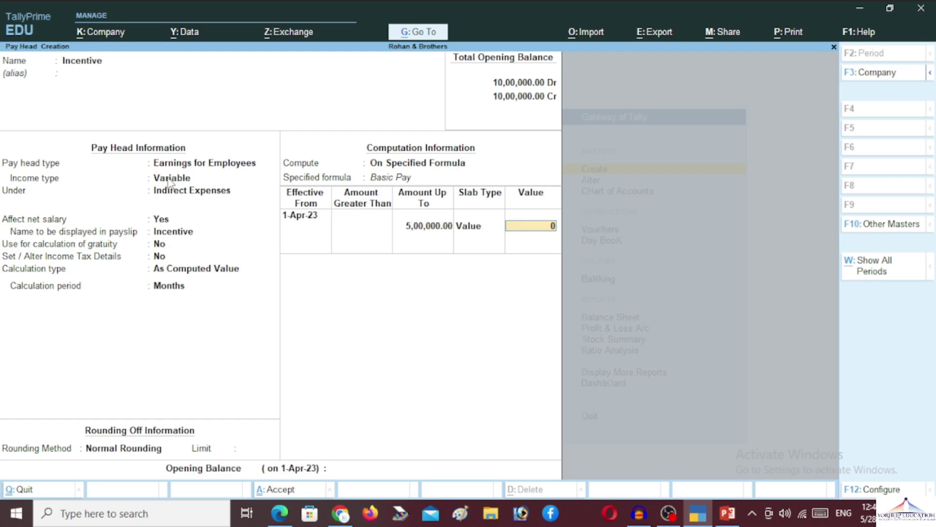
text(500)
key(Return)
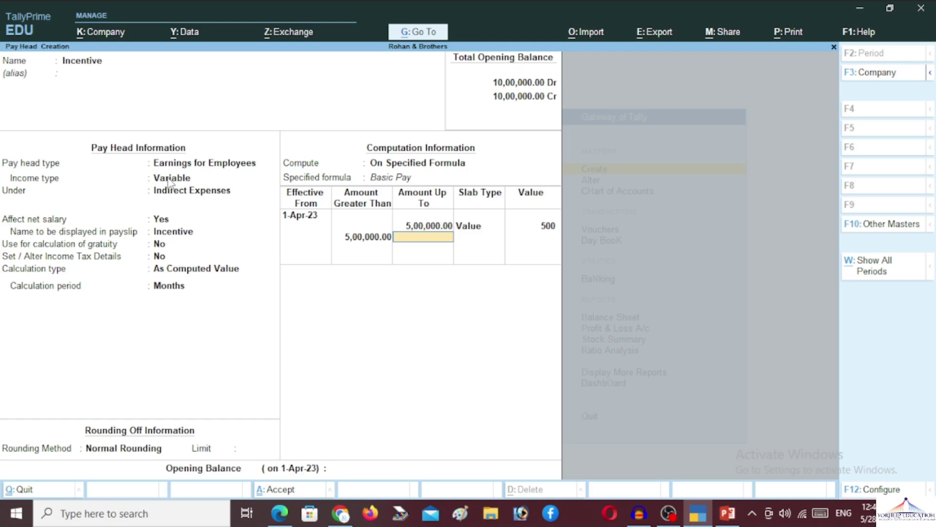
Add an open-ended slab valued 1,000 and save the Incentive pay head
text(5)
key(BackSpace)
key(Return)
key(Down)
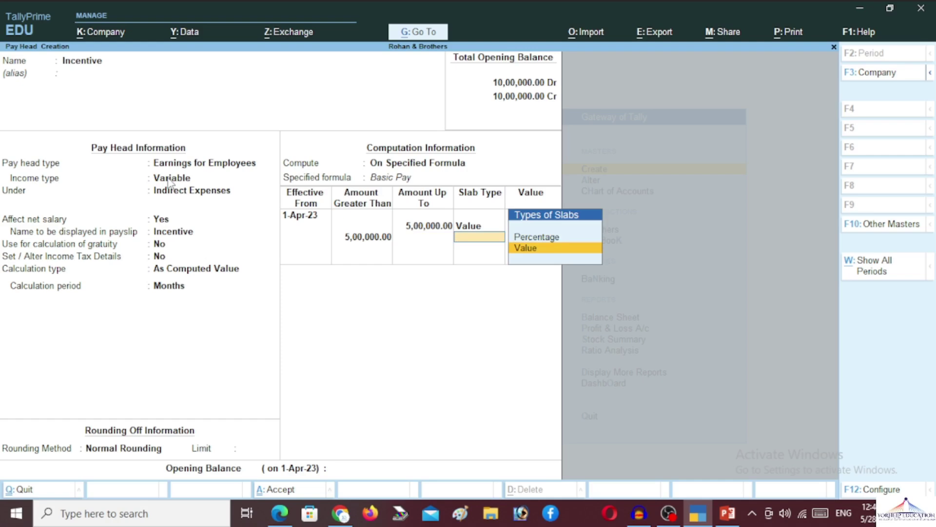
key(Return)
text(1,00)
text(000)
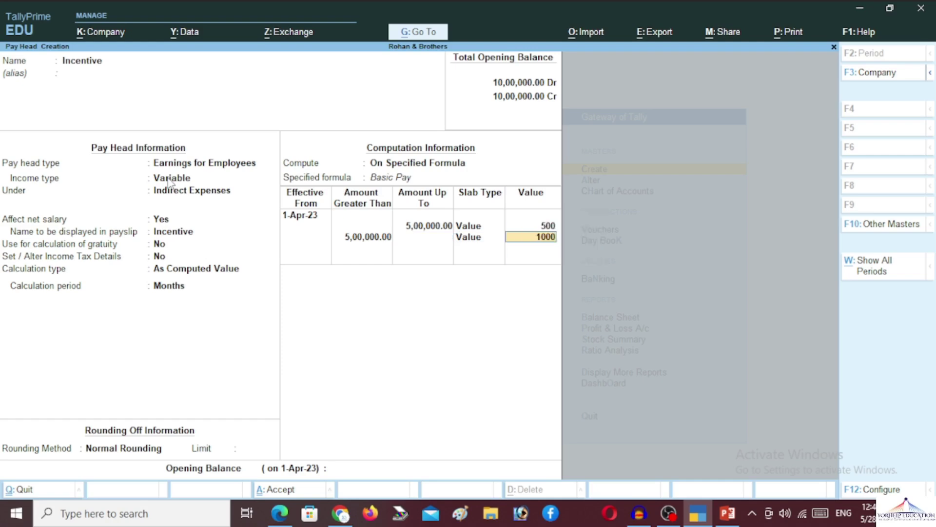
key(Return)
key(Return)
key(Return)
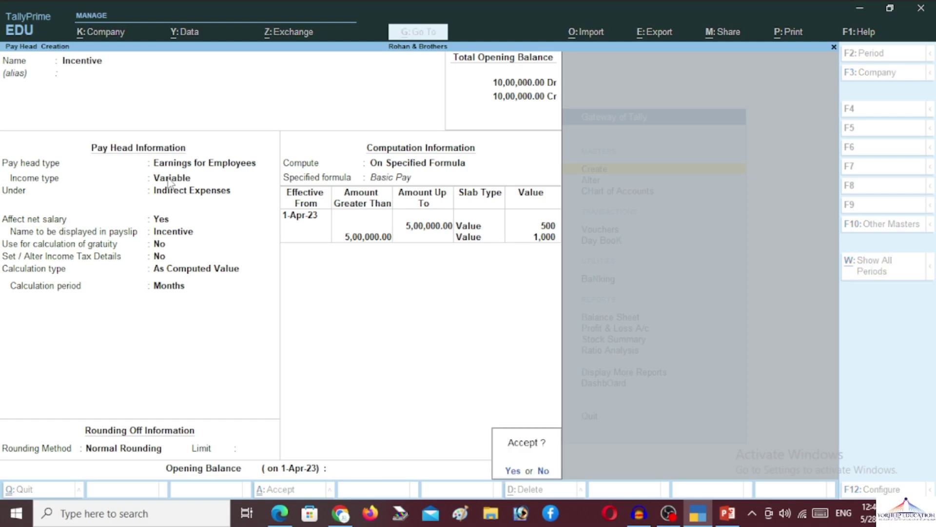
key(Return)
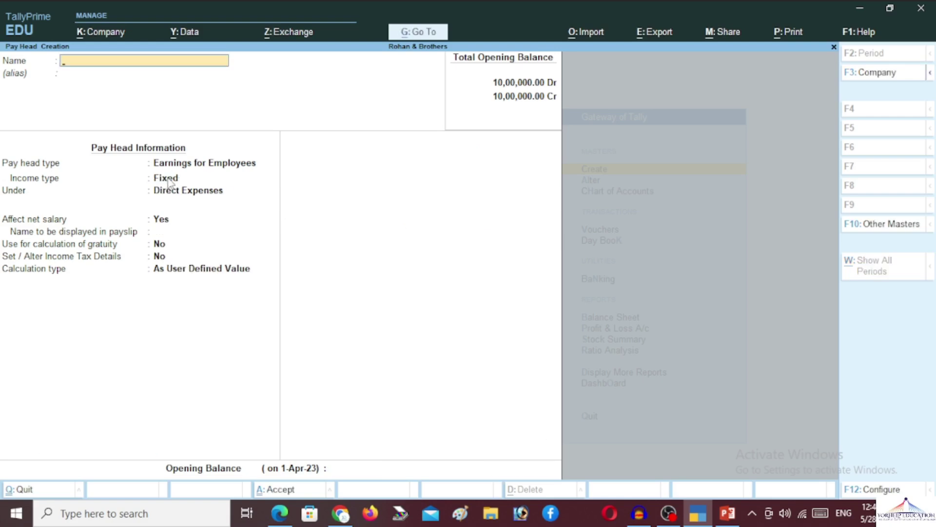
Quit pay head creation and start an Employee master from Master Creation
key(Escape)
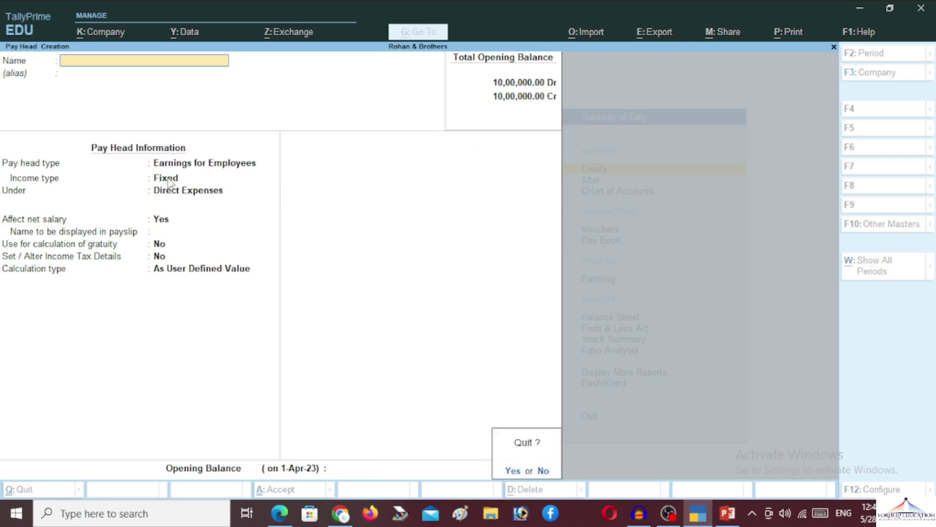
key(Return)
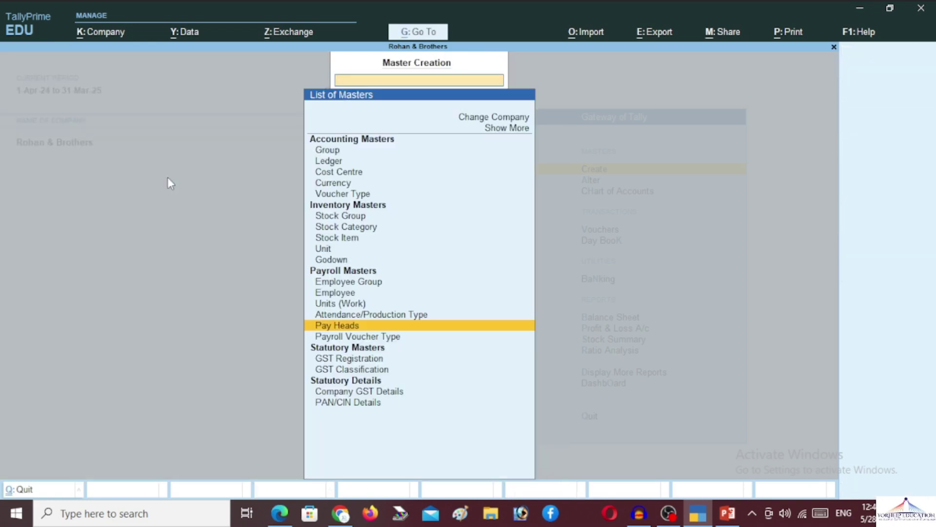
key(Up)
key(Up)
key(Up)
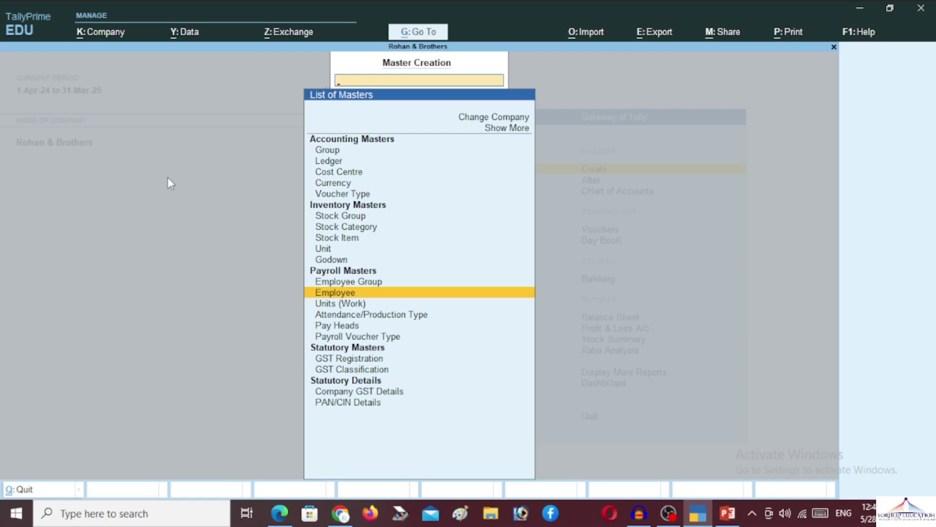
key(Up)
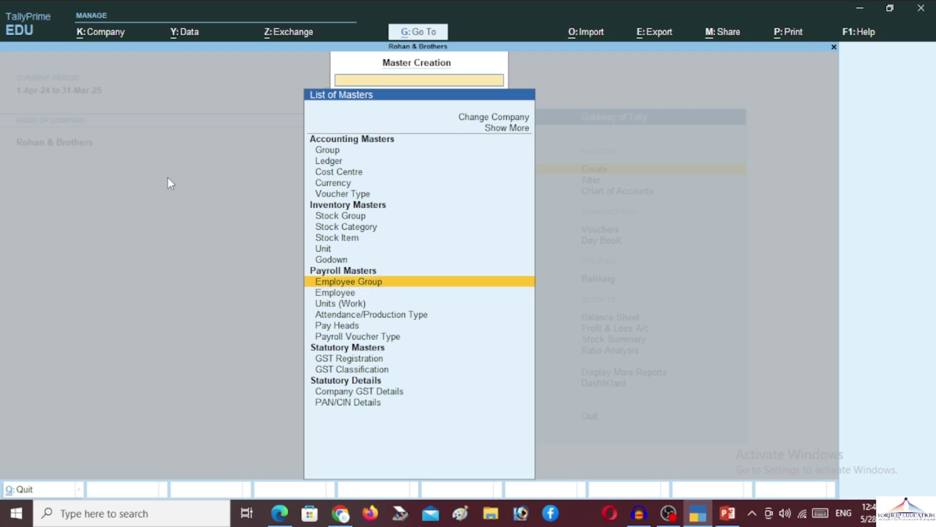
key(Down)
key(Down)
key(Down)
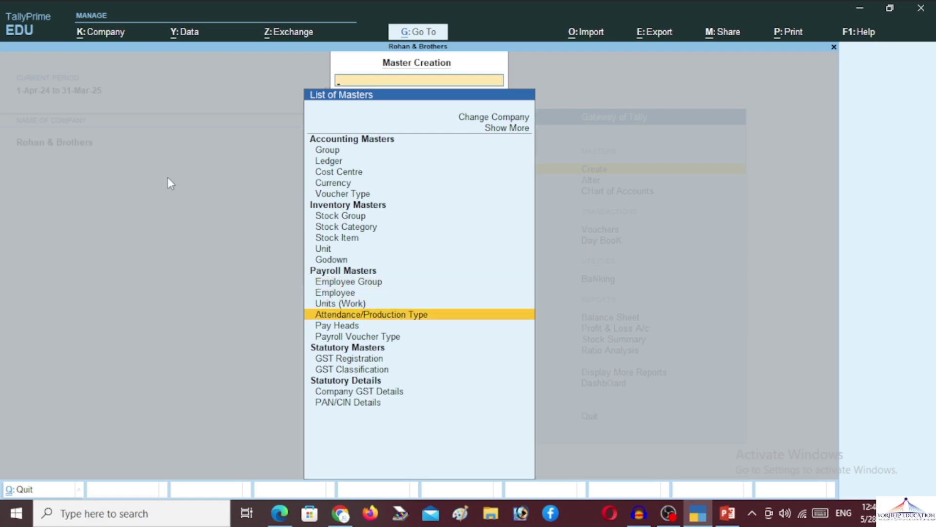
key(Down)
key(Up)
key(Up)
key(Up)
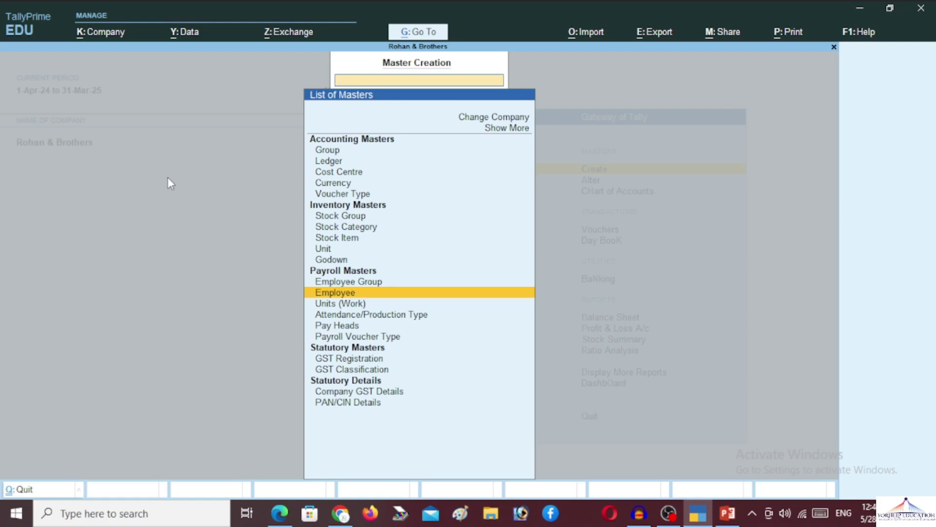
key(Return)
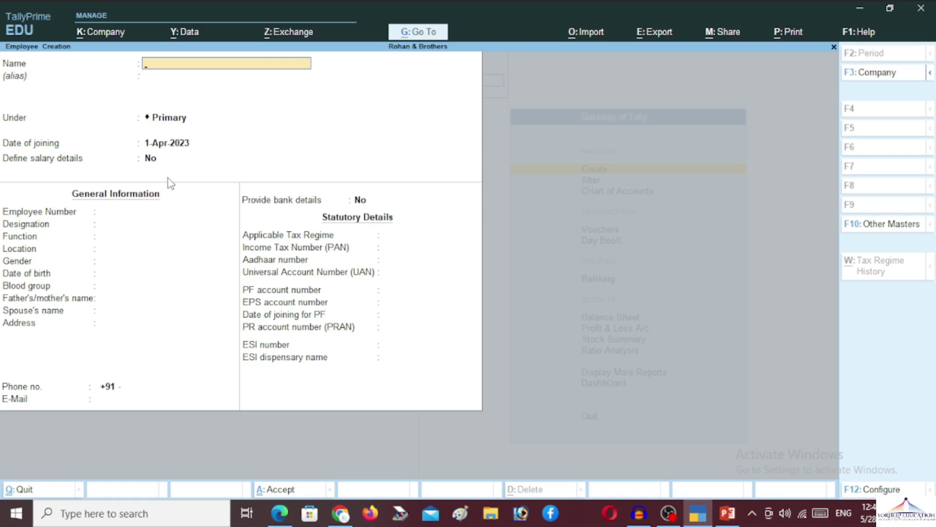
Enter the employee's name under Marketing, joining 1-Apr-2024, with salary details set to Yes
key(Return)
key(Return)
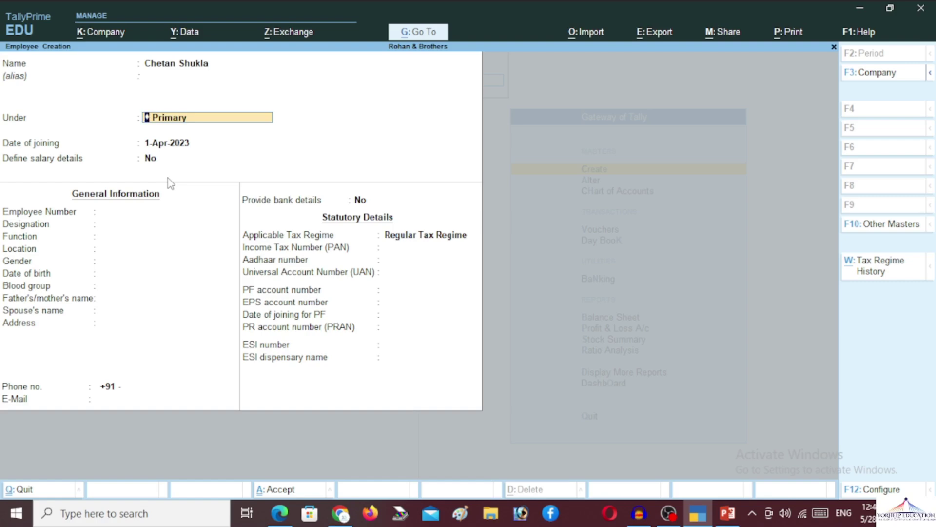
text(M)
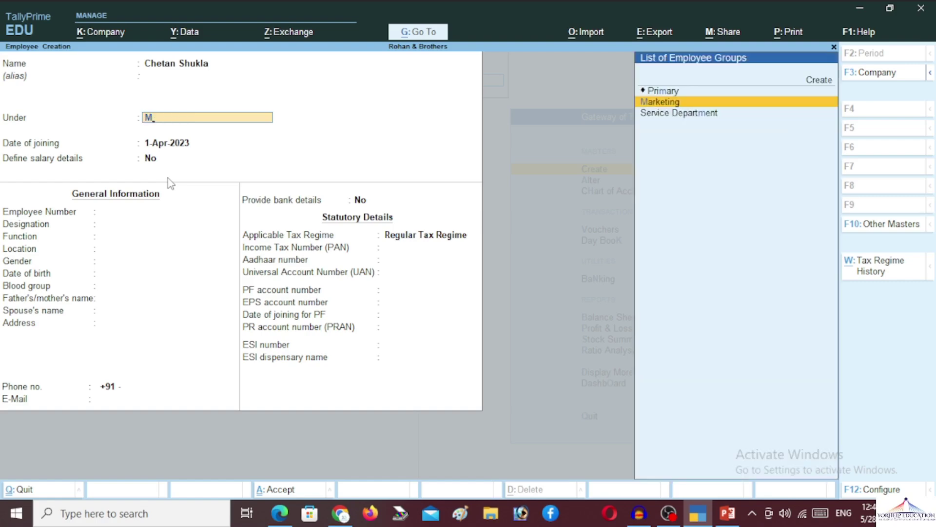
key(Return)
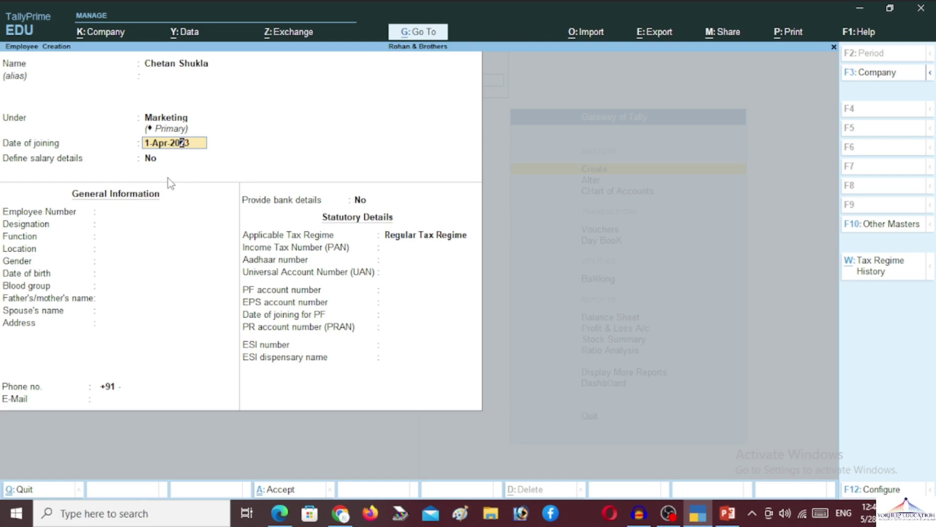
key(Right)
text(4)
key(Return)
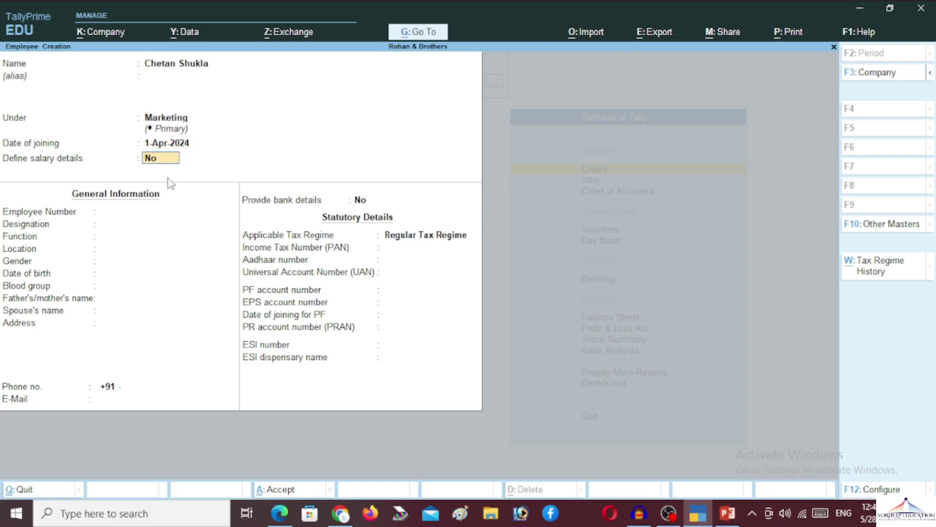
text(y)
key(Return)
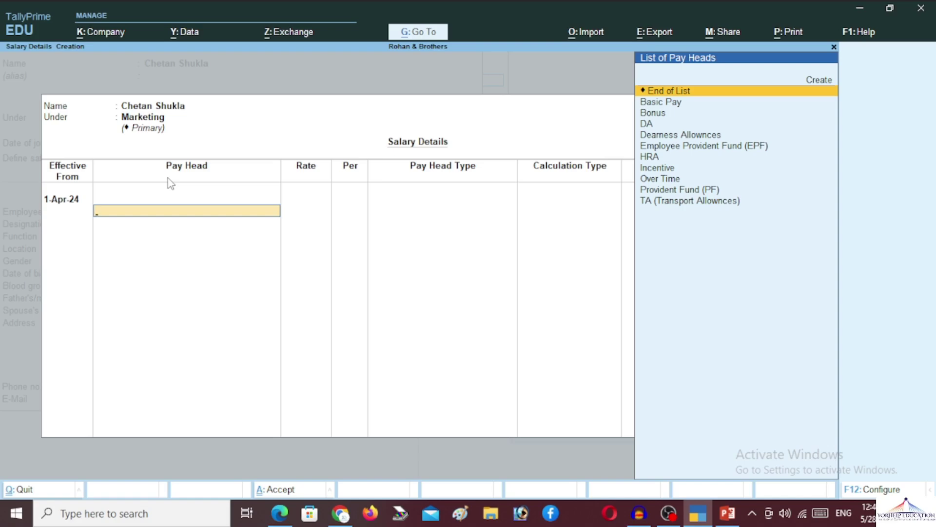
Add Basic Pay at 20,200 per month, plus DA and HRA, to the salary details
key(Down)
key(Return)
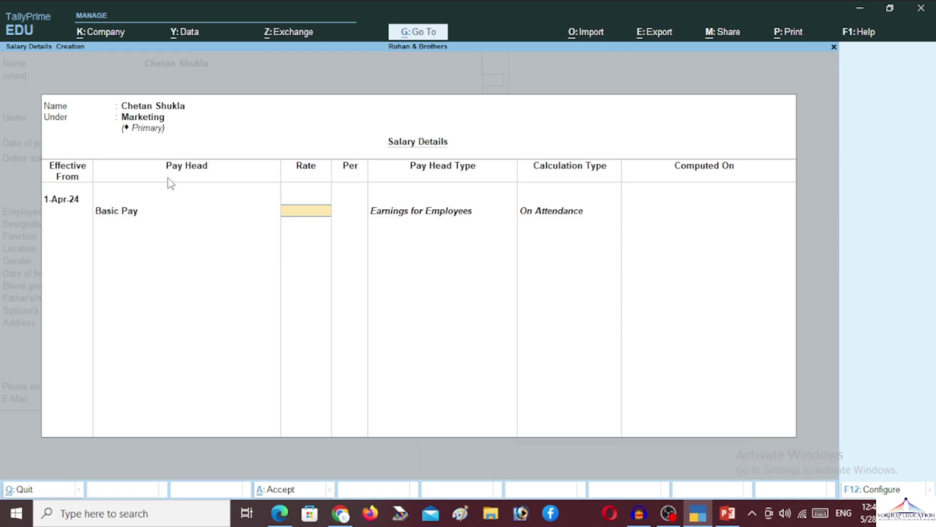
text(20200)
key(Return)
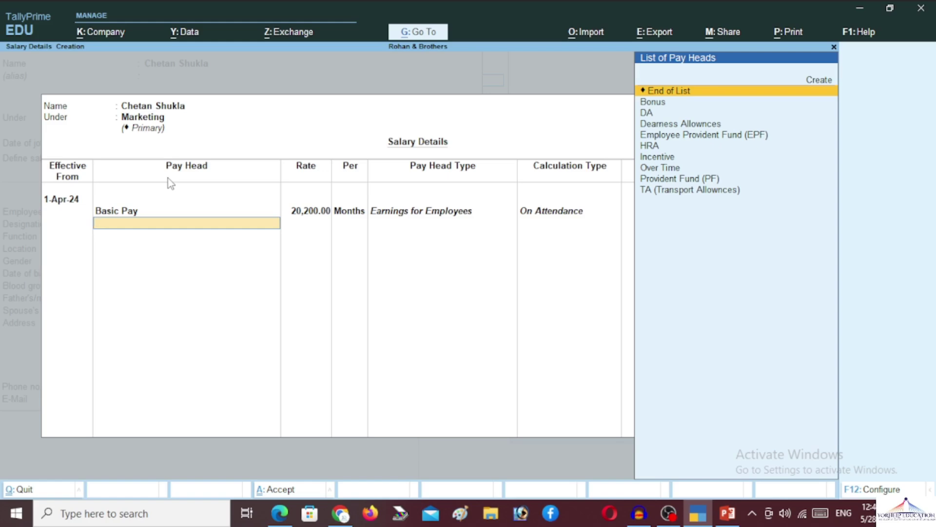
key(Down)
key(Down)
key(Return)
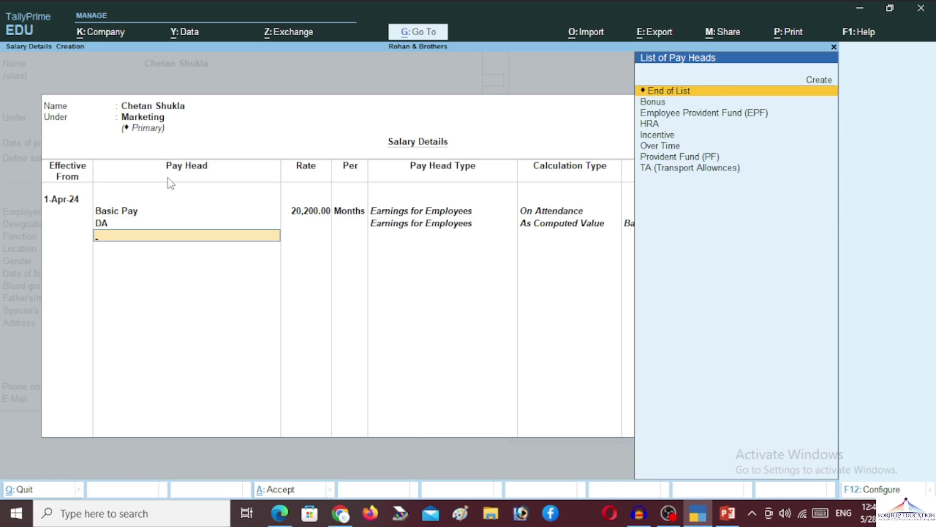
key(Down)
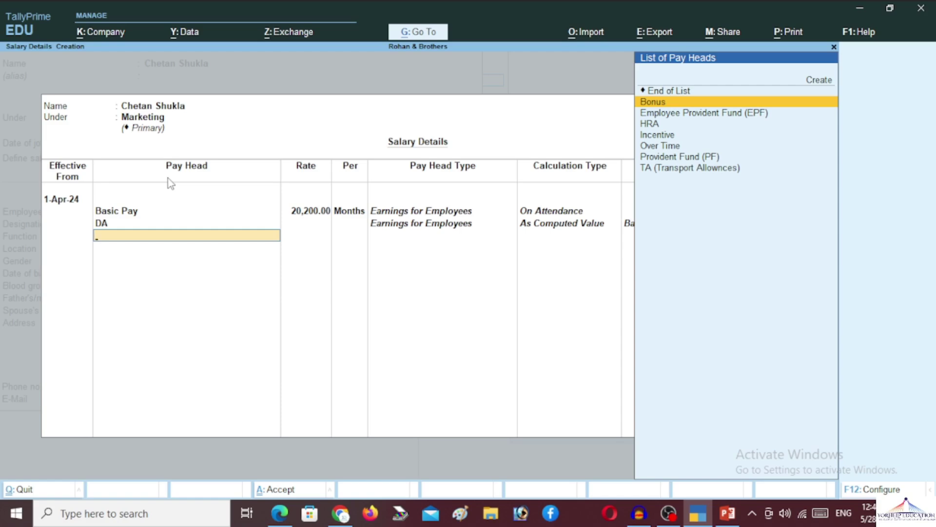
key(Down)
key(Down)
key(Return)
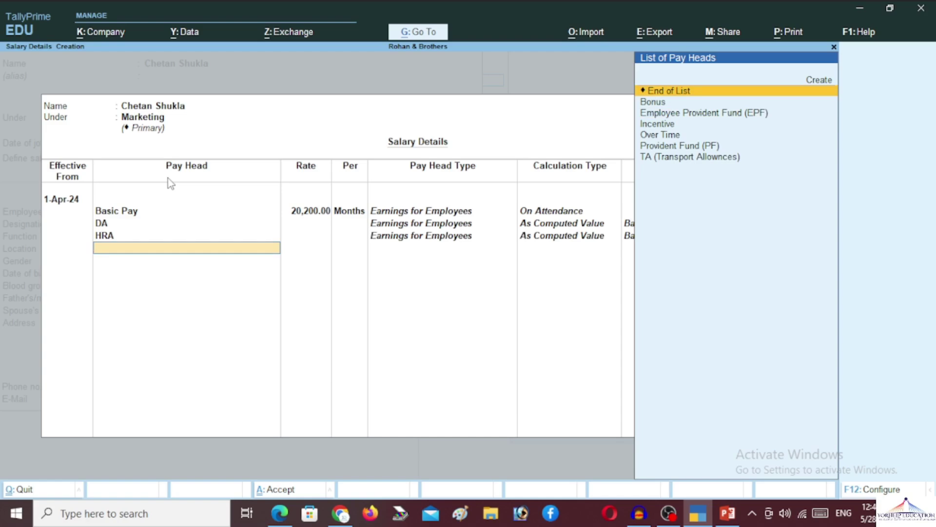
Add Over Time at a rate of 50 per Dhr
key(Down)
key(Down)
key(Down)
key(Down)
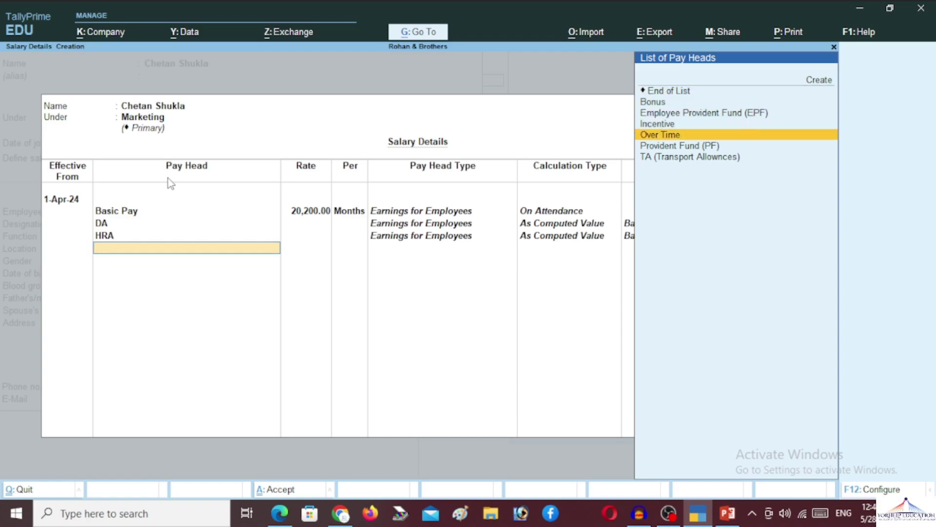
key(Return)
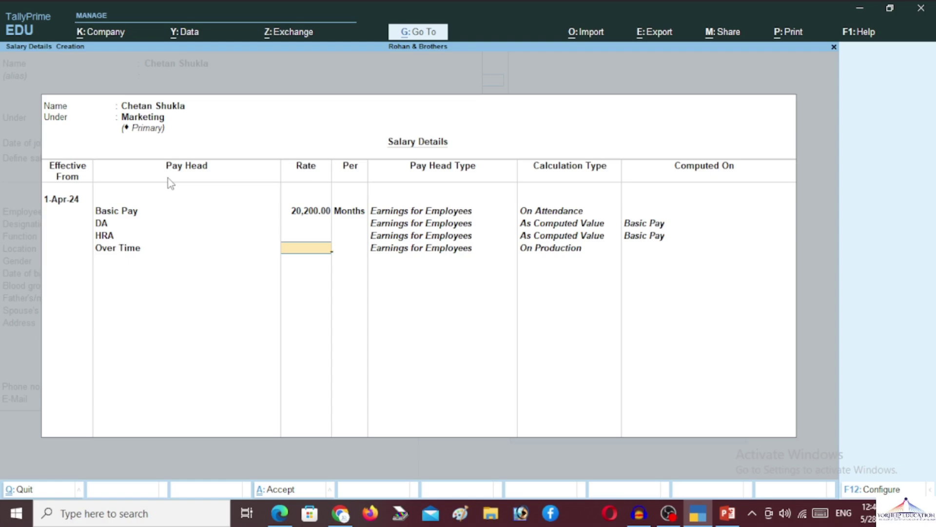
text(50)
key(Return)
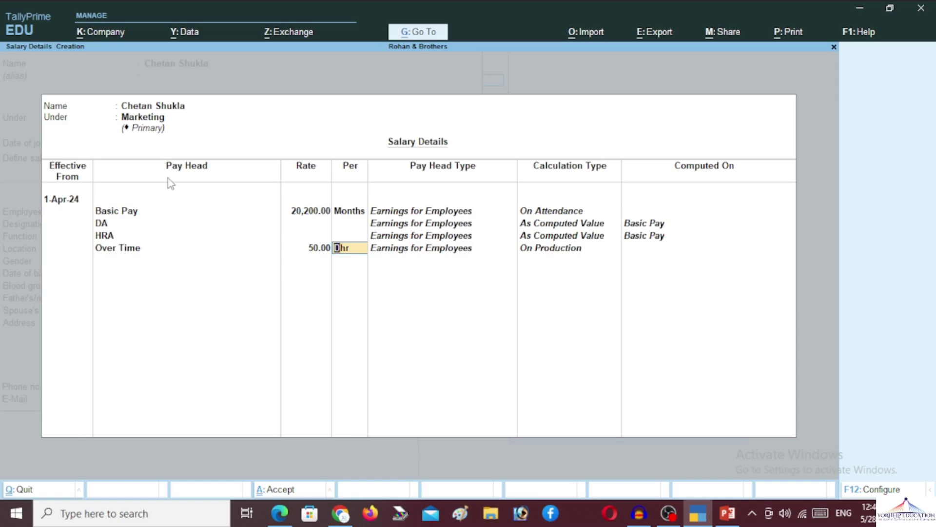
key(Return)
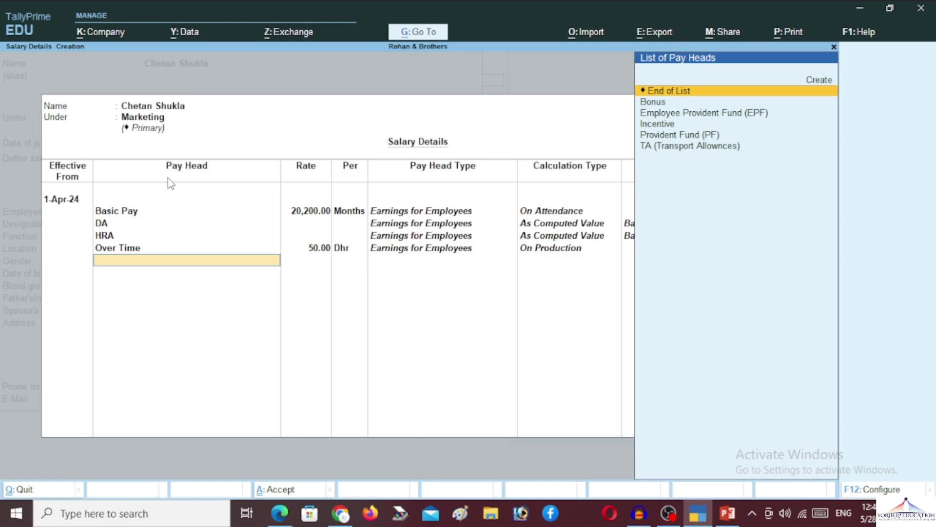
Add Incentive, then Bonus at 1,000 per month
key(Down)
key(Down)
key(Down)
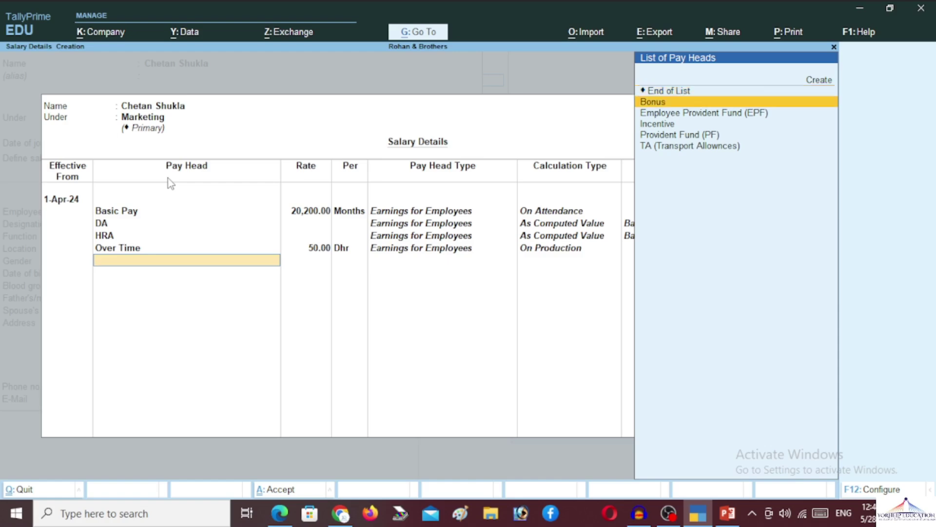
key(Return)
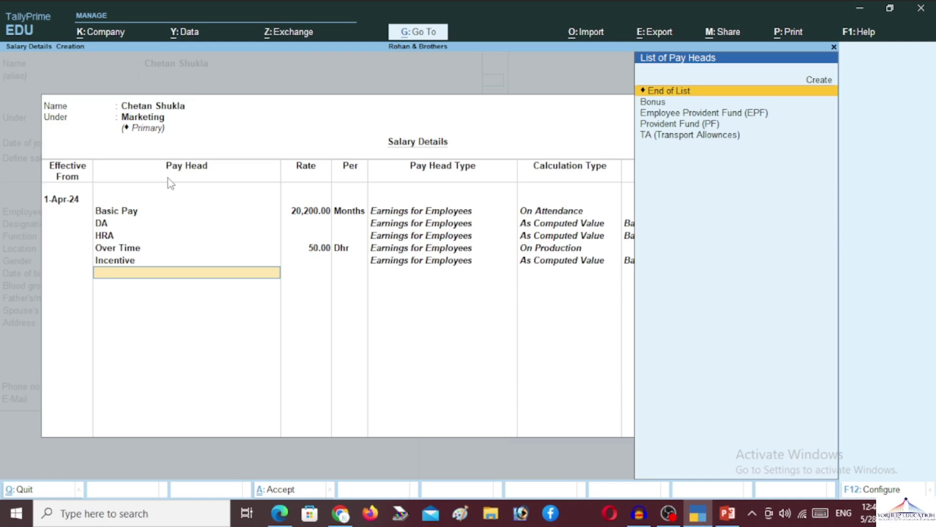
key(Down)
key(Down)
key(Up)
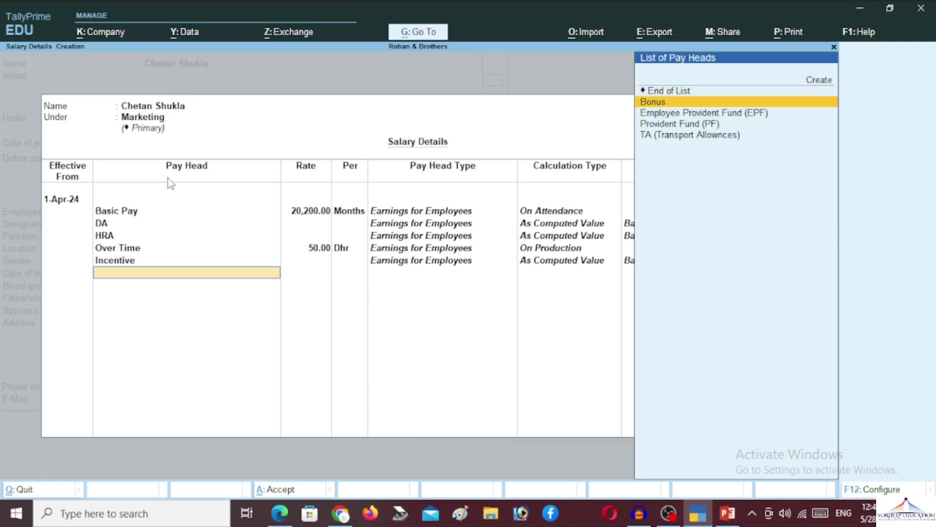
key(Return)
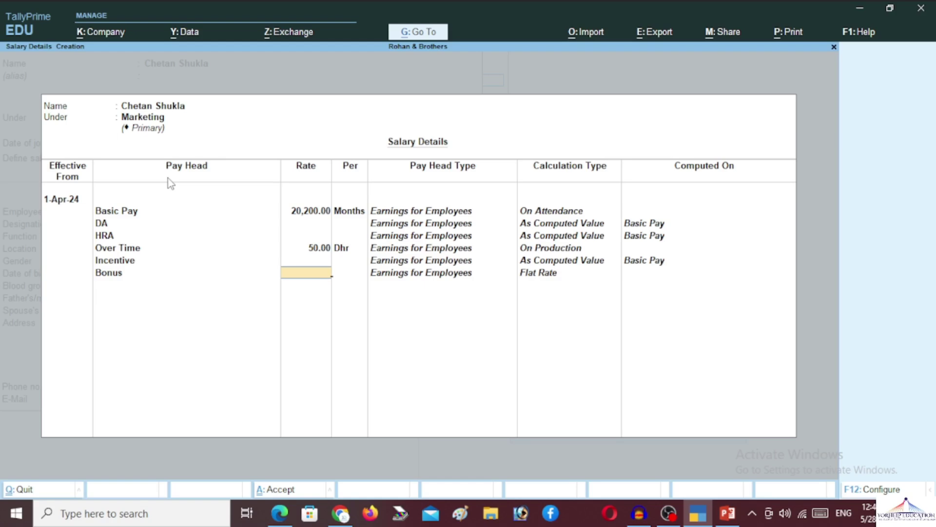
text(1,000)
key(Return)
key(Return)
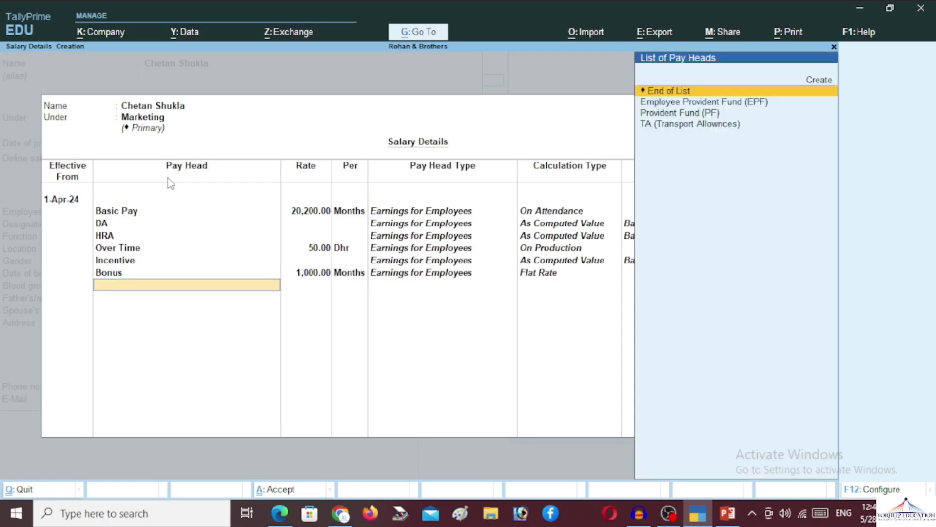
Add TA (Transport Allownces), EPF and PF, then end the pay head list
key(Down)
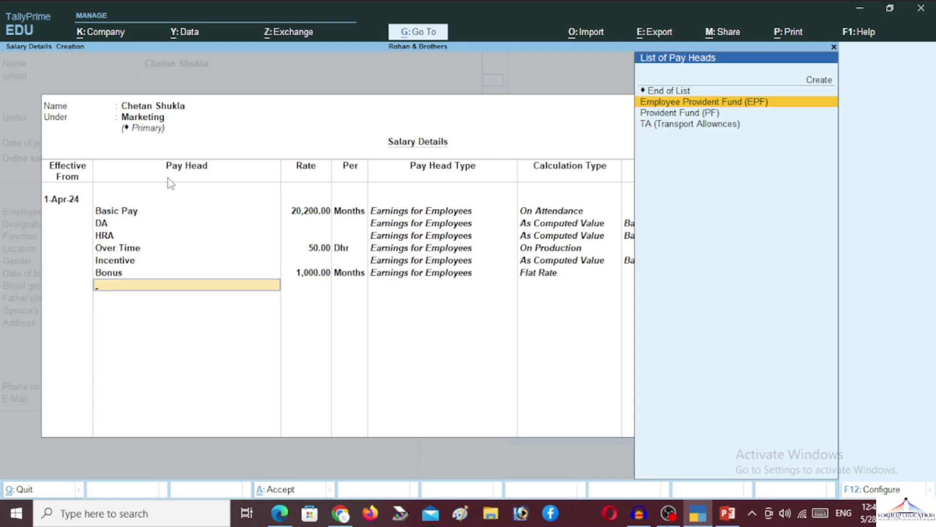
key(Down)
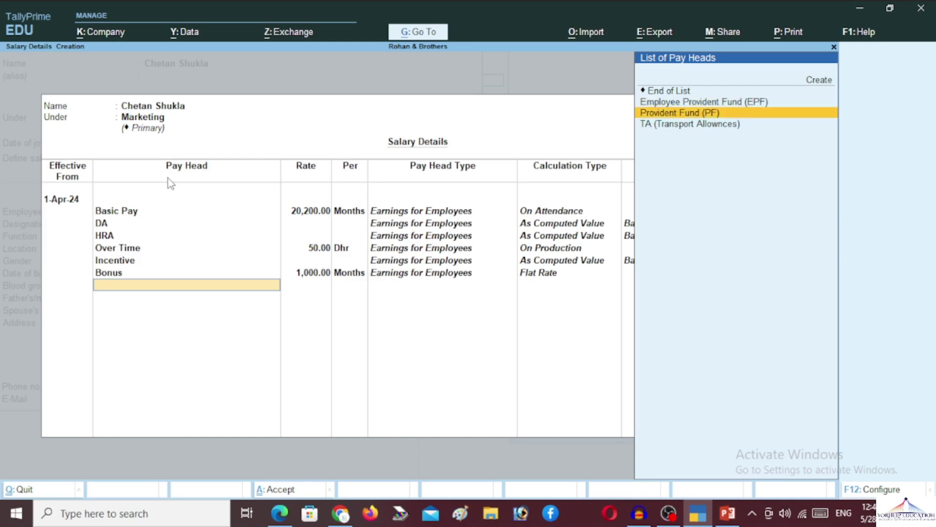
key(Down)
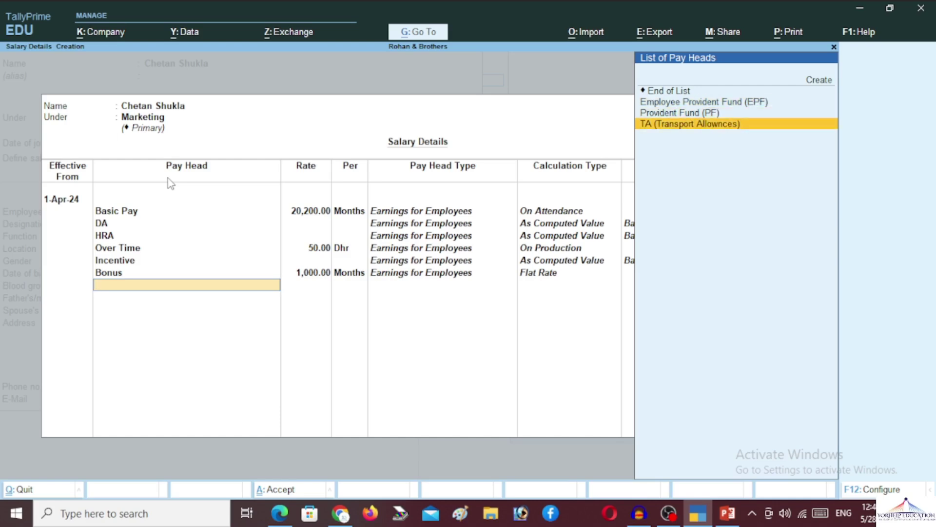
key(Return)
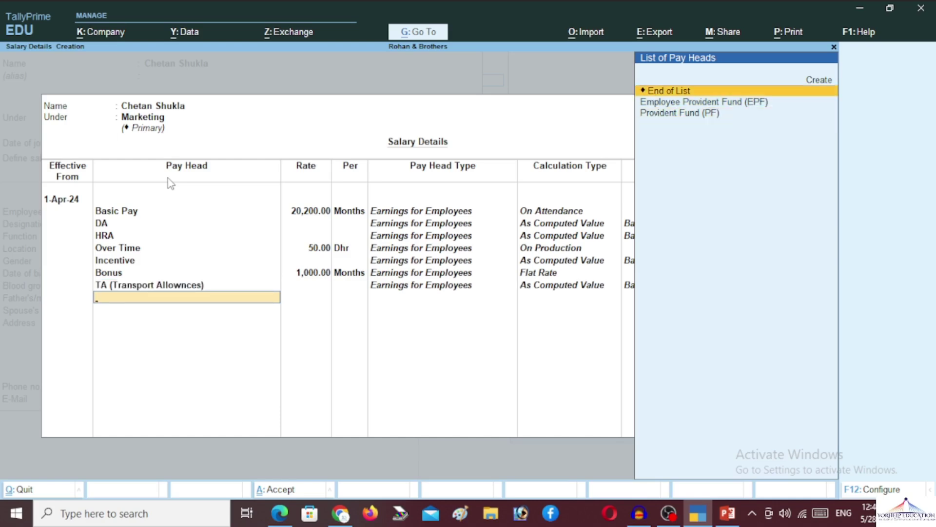
key(Down)
key(Return)
key(Down)
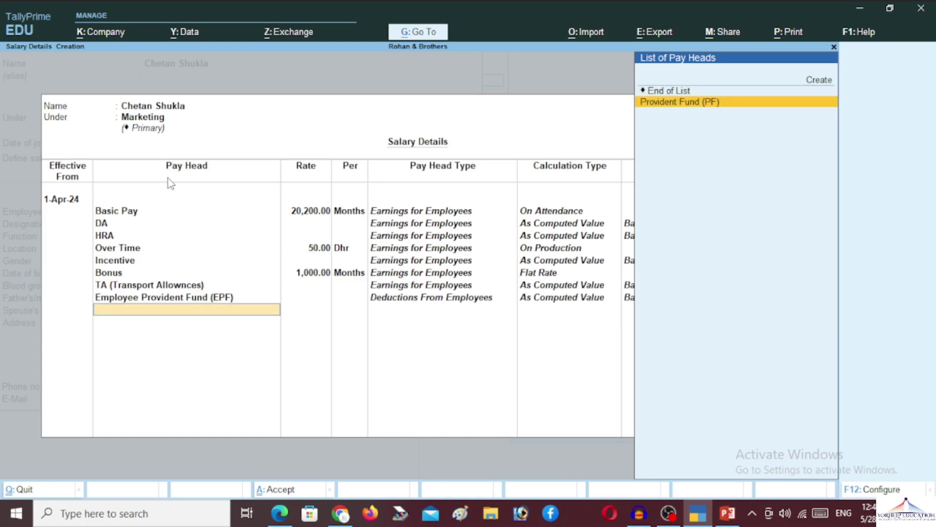
key(Return)
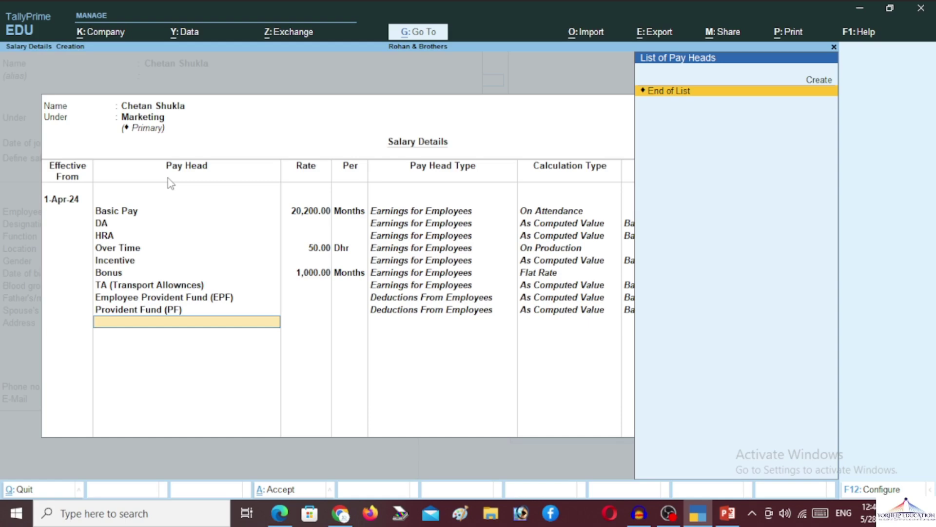
key(Up)
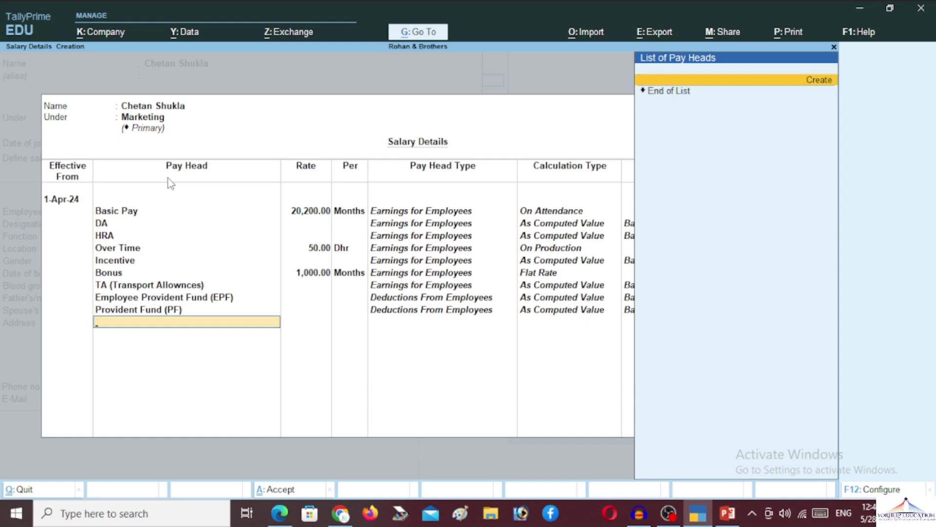
key(Down)
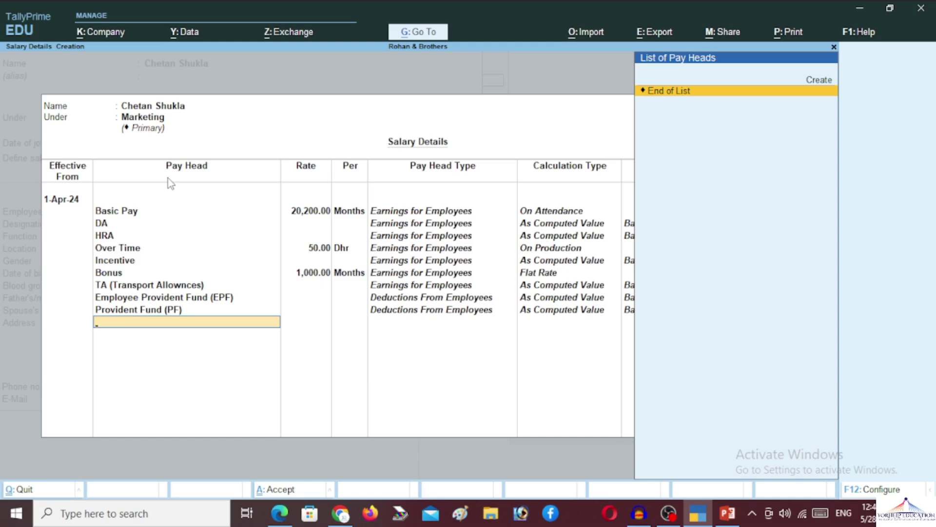
key(Return)
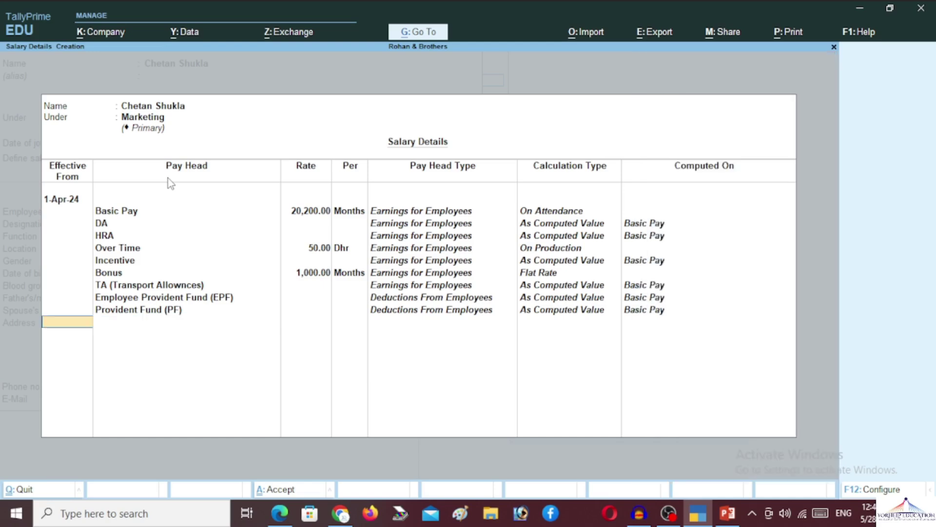
Enter the employee number, General Manager designation and Kanpur location
key(Return)
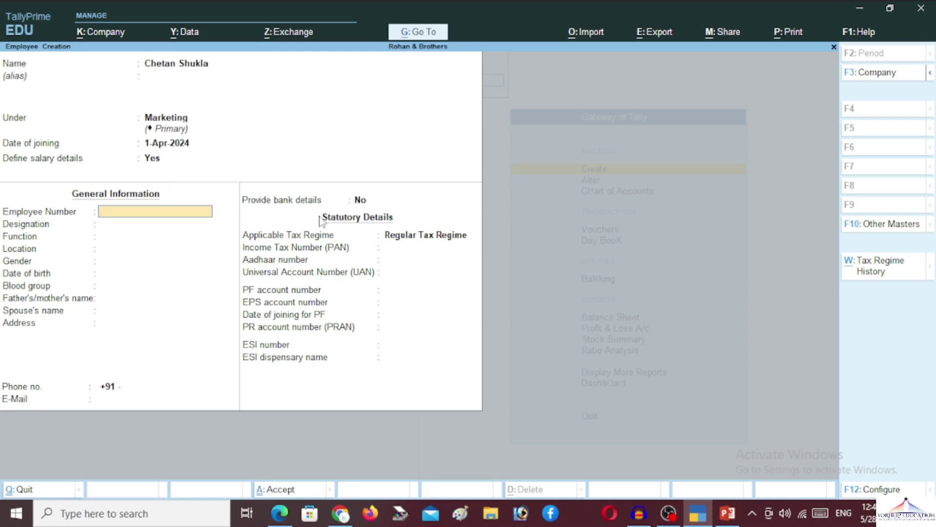
text(RBE001)
key(Return)
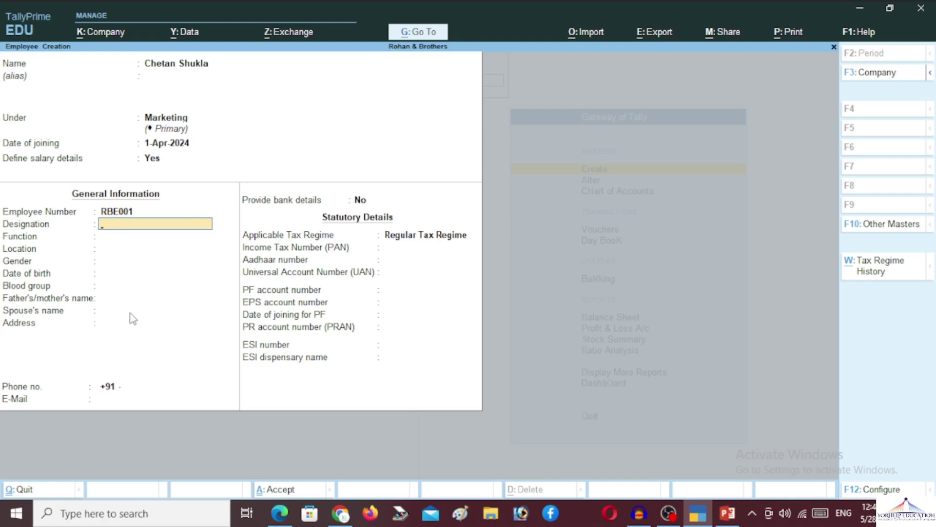
text(General Manager)
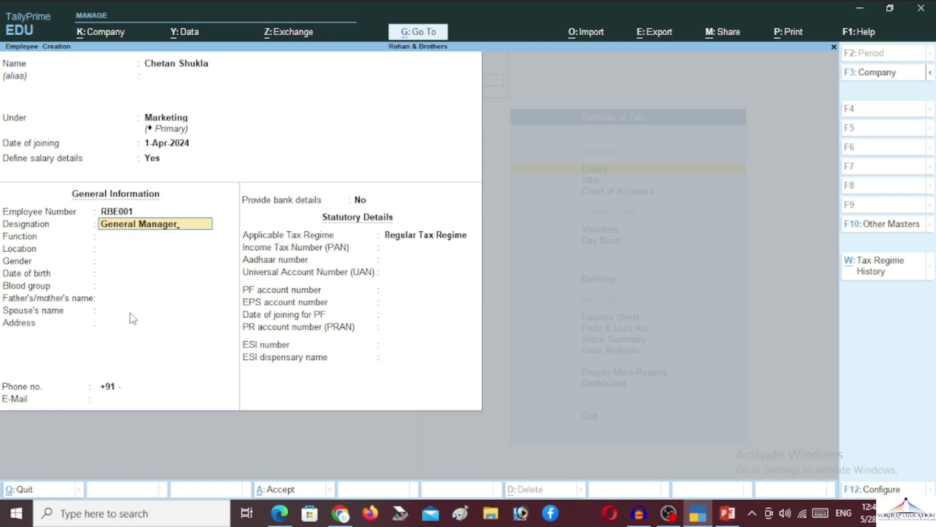
key(Return)
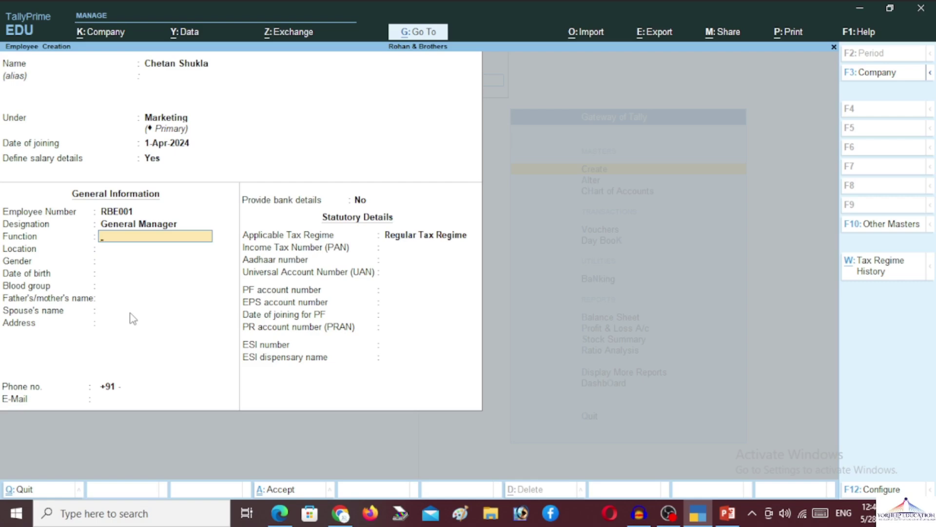
key(Return)
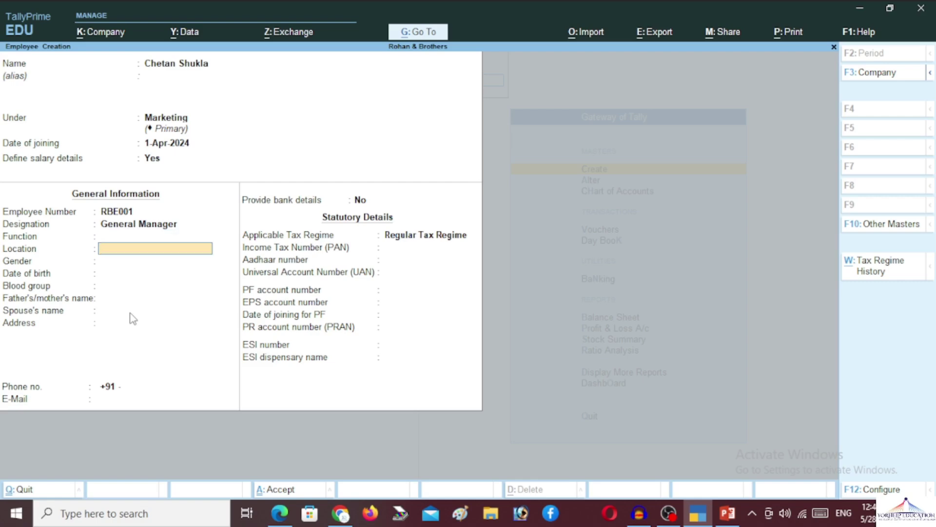
text(Kanpur)
key(Return)
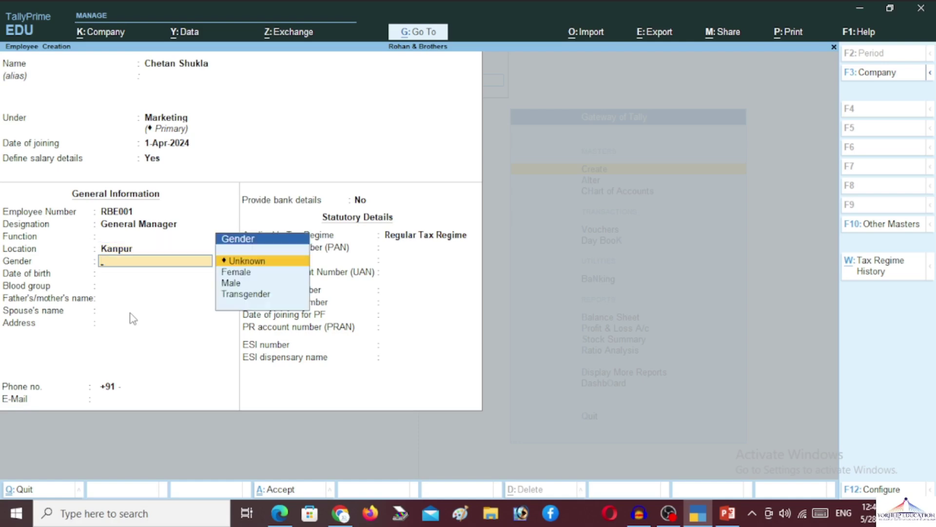
Set gender Male, birth date 1-May-2000, blood group A Positive and the father's/mother's name
key(Down)
key(Down)
key(Return)
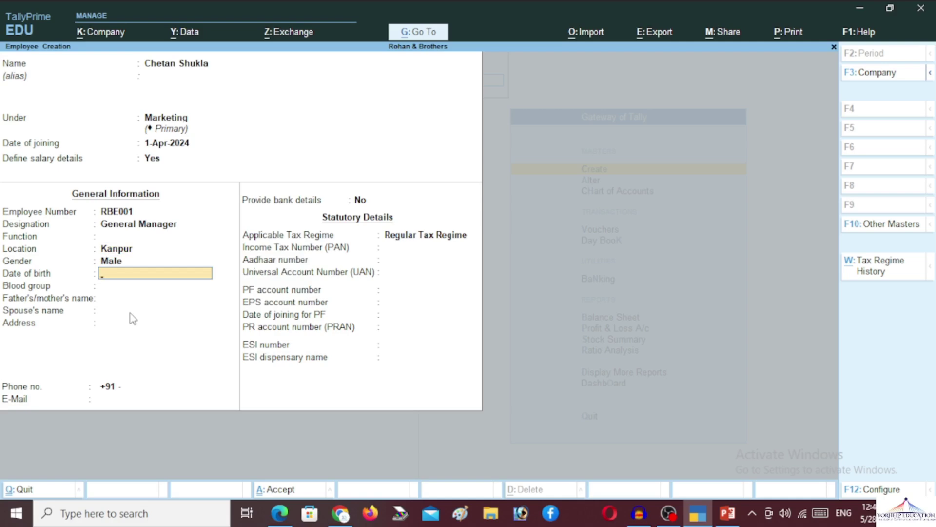
text(01/05/)
text(000)
key(Return)
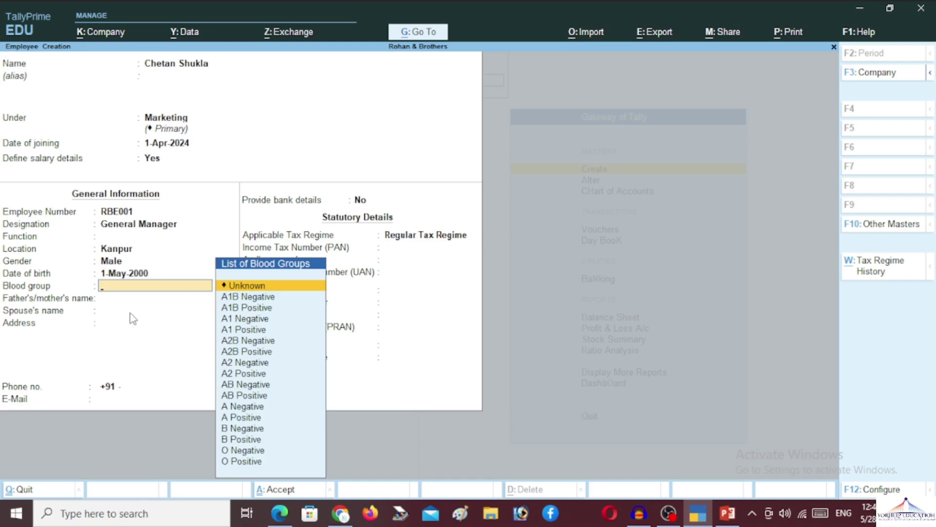
key(Down)
key(Down)
key(Down)
key(Down)
key(Down)
key(Down)
key(Down)
key(Down)
key(Down)
key(Down)
key(Down)
key(Down)
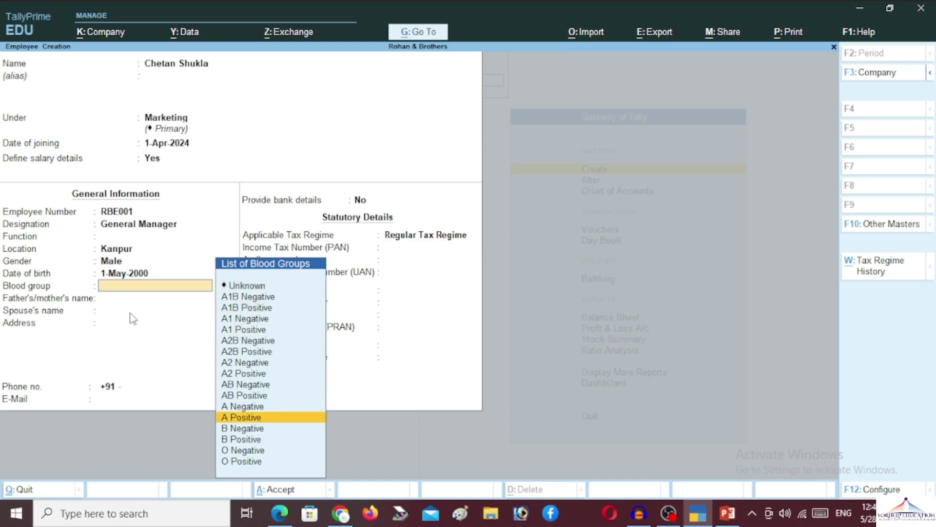
key(Return)
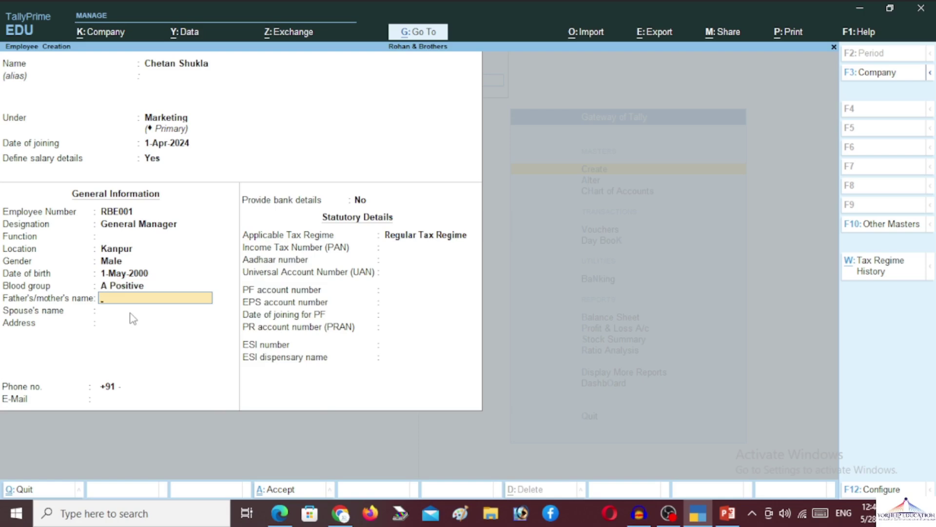
key(Return)
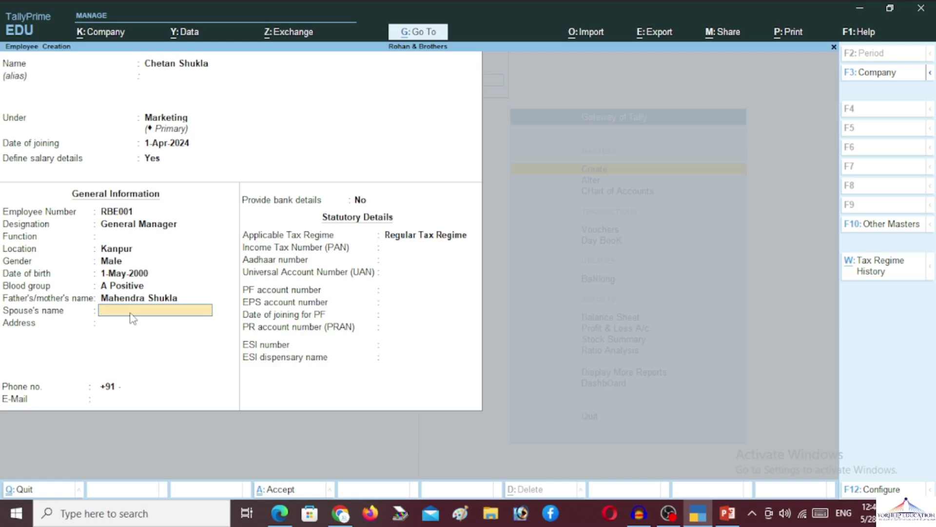
Enter the spouse's name and the employee's address
text(Preeti)
key(Return)
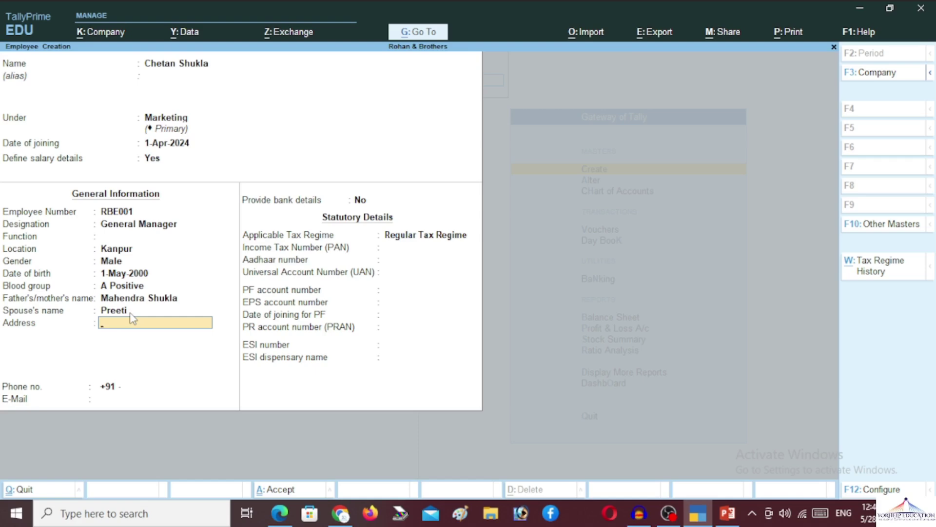
text(Chakeri Hamirpur)
key(Return)
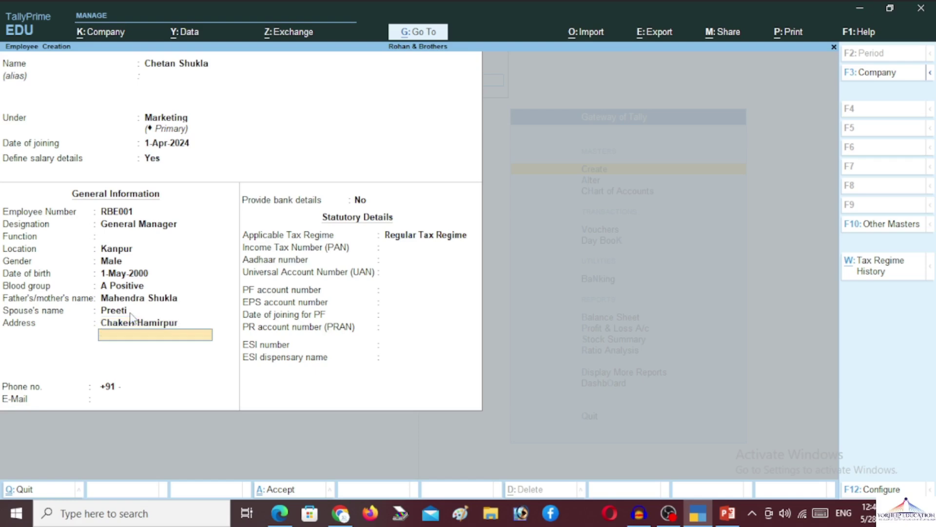
key(Return)
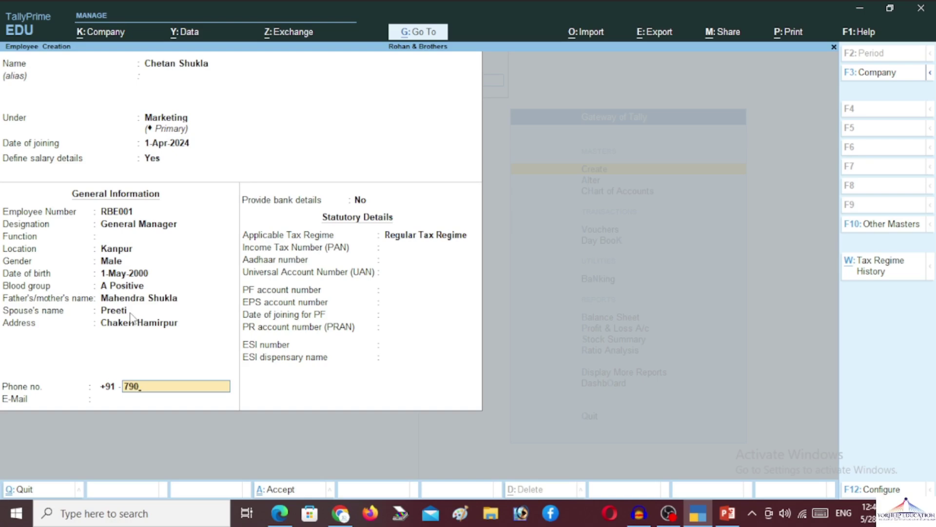
Fill in the employee's phone number and e-mail address
key(Return)
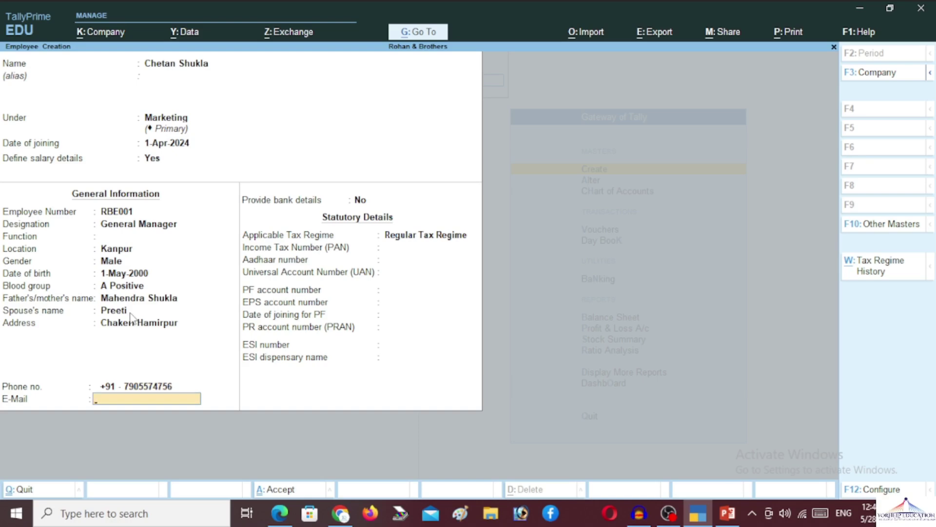
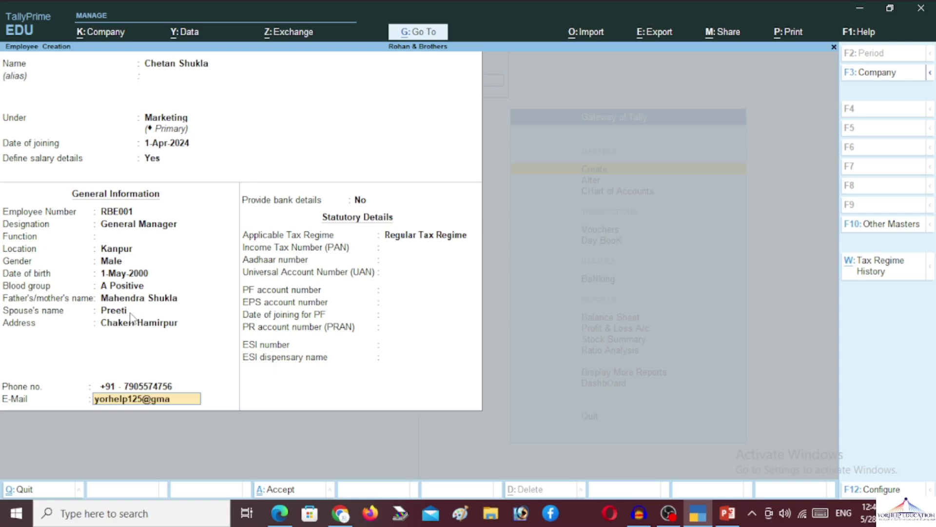
key(Return)
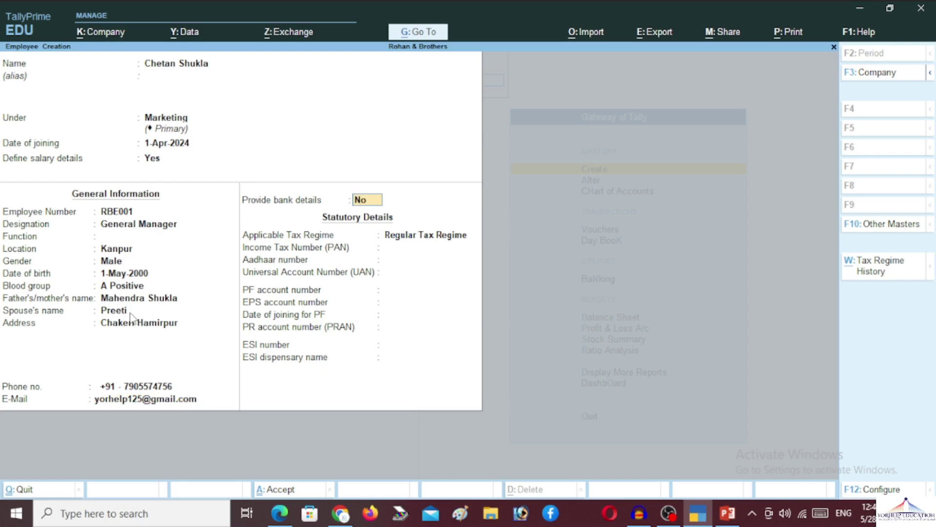
Opt to provide bank details and enter the account number and IFS code
text(y)
key(Return)
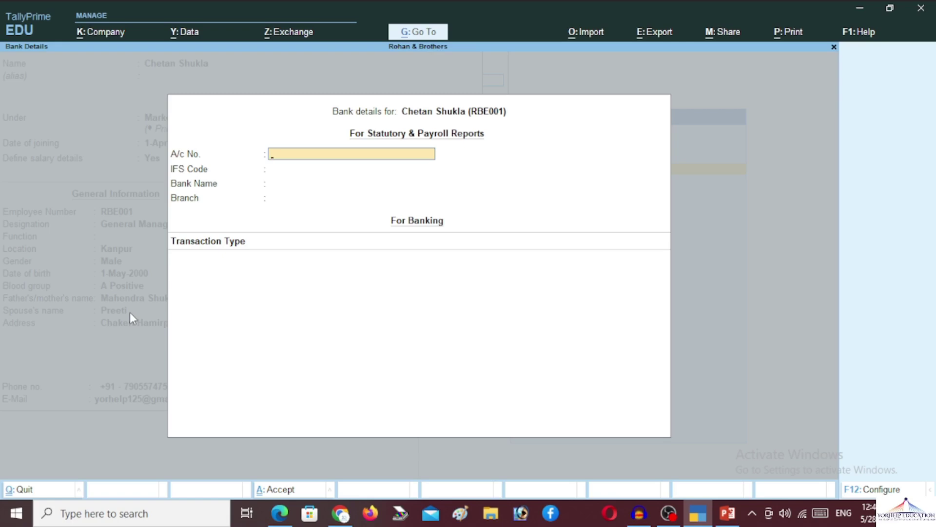
key(Return)
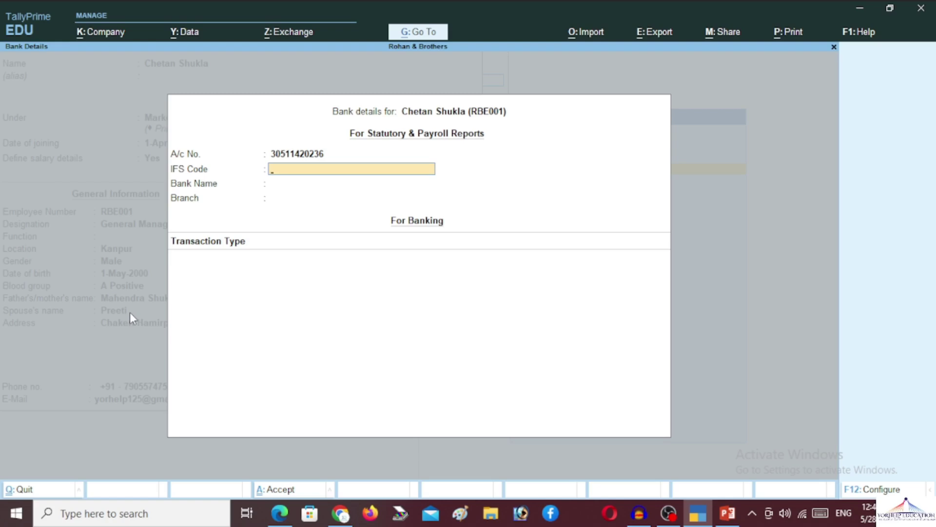
text(SBIN0001988)
key(Return)
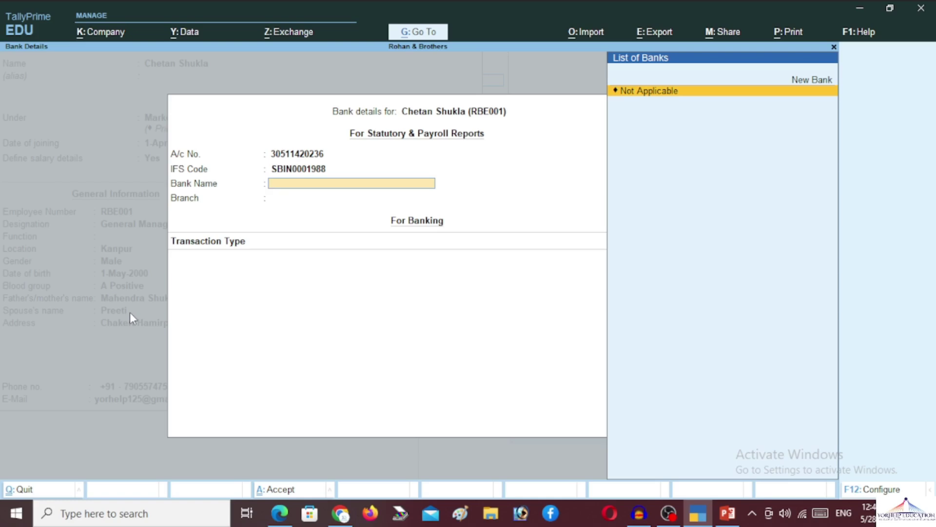
Create the new bank STATE BANK OF INDIA with branch KANPUR and end the bank details
key(Up)
key(Return)
text(ST)
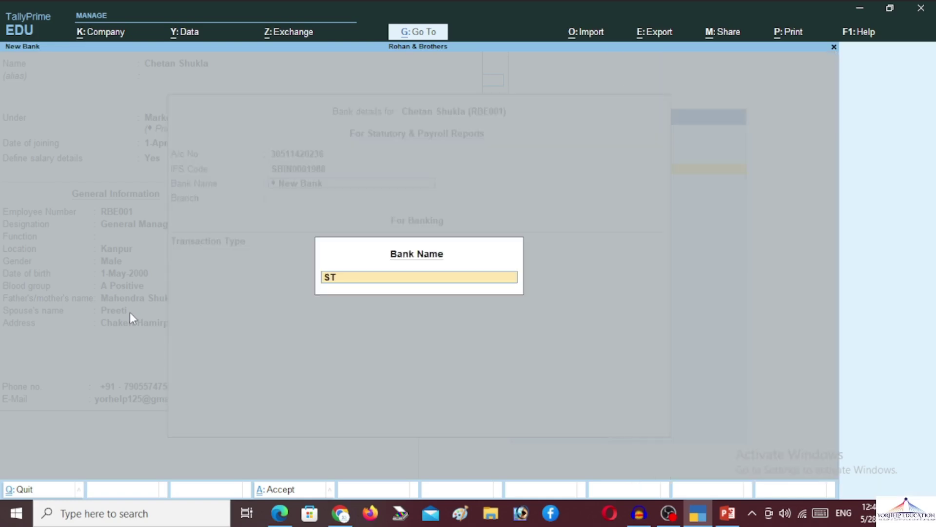
text(ATE BANK OF INDIA)
key(Return)
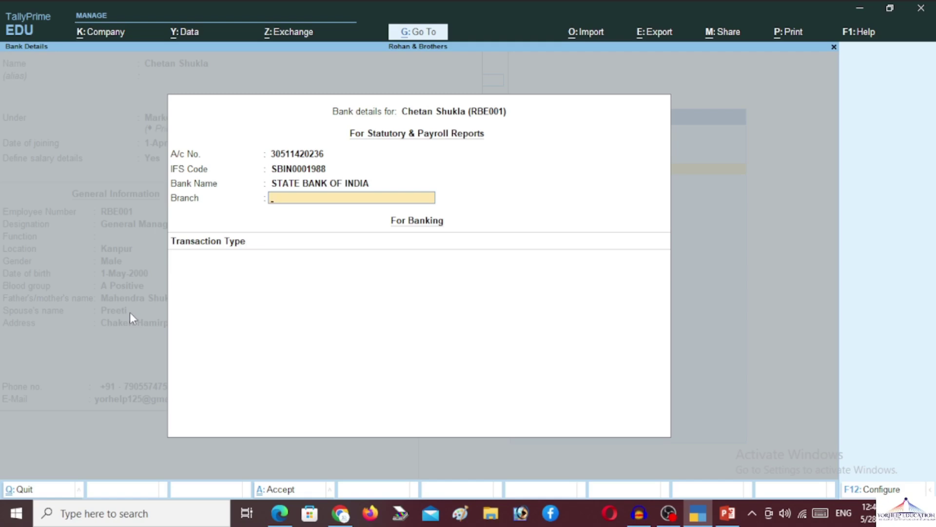
text(KANPUR)
key(Return)
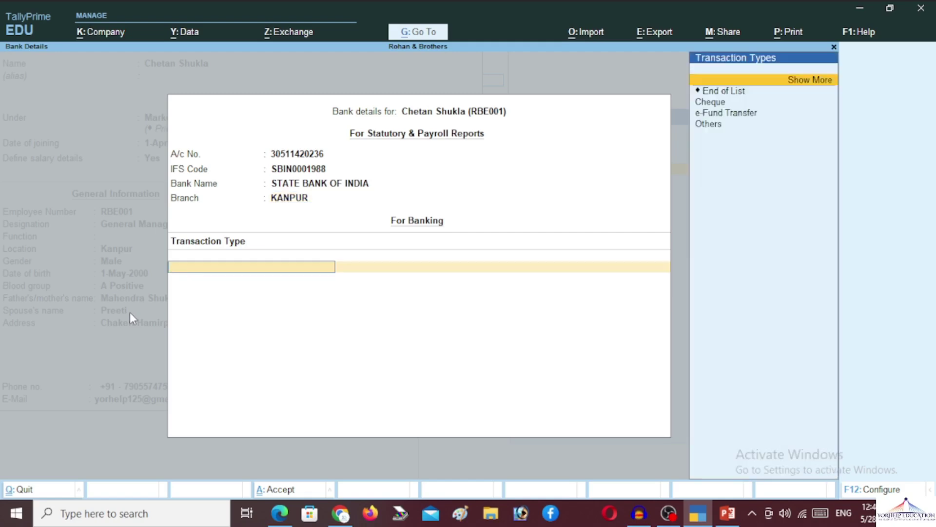
key(Down)
key(Down)
key(Down)
key(Down)
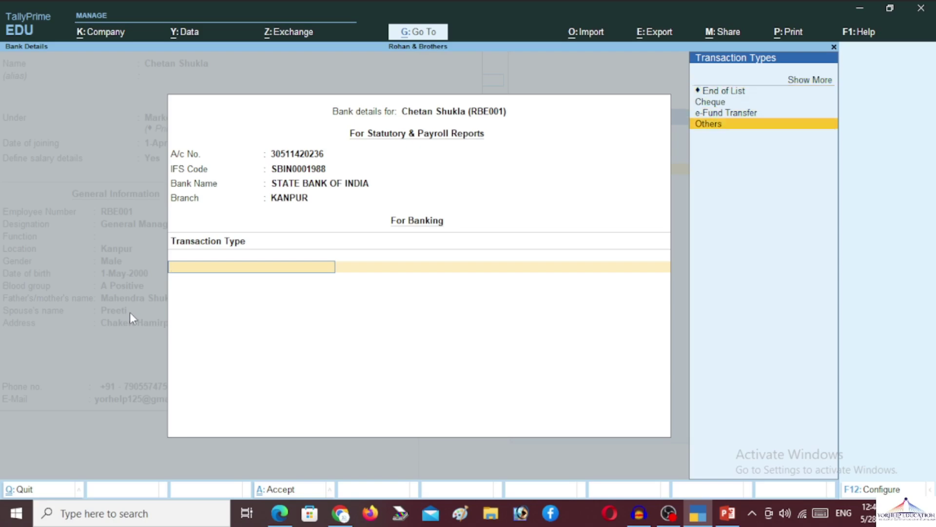
key(Up)
key(Up)
key(Up)
key(Return)
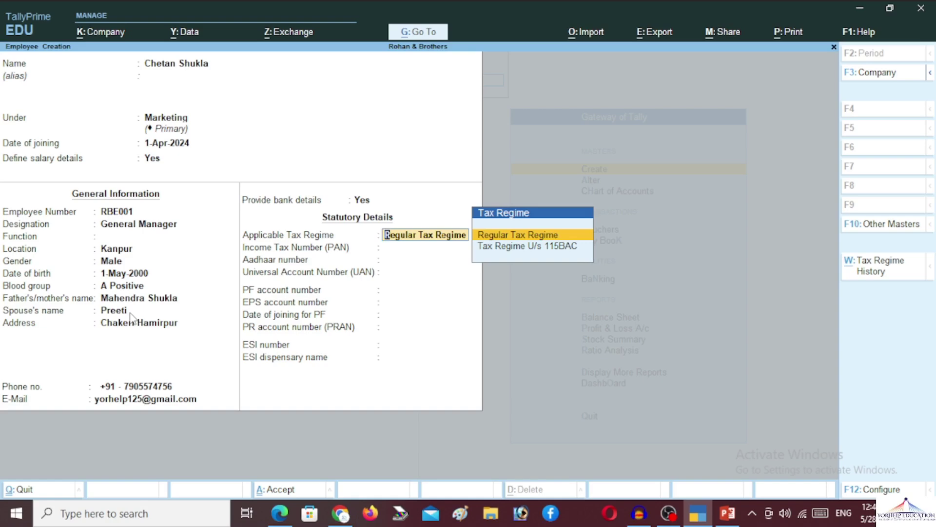
Keep the Regular Tax Regime, enter the employee's PAN and save the employee record
key(Down)
key(Up)
key(Return)
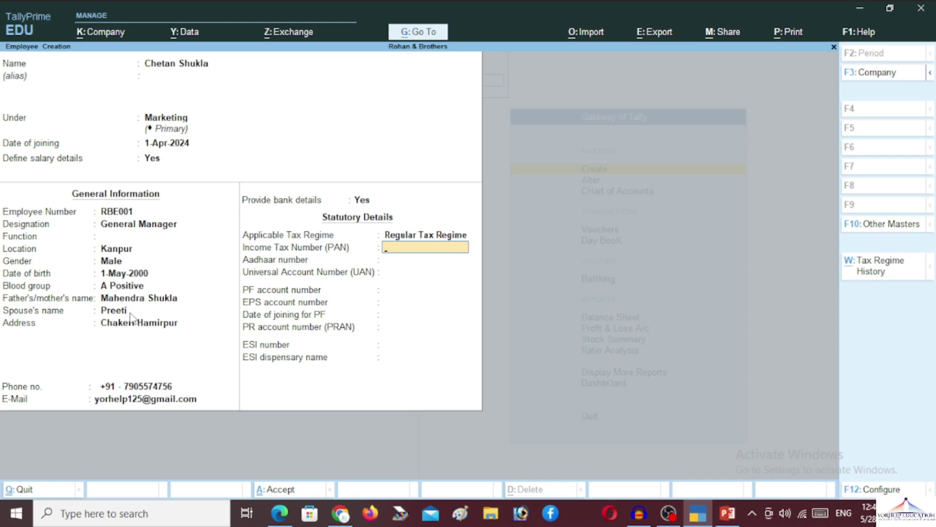
key(Return)
key(Return)
key(Return)
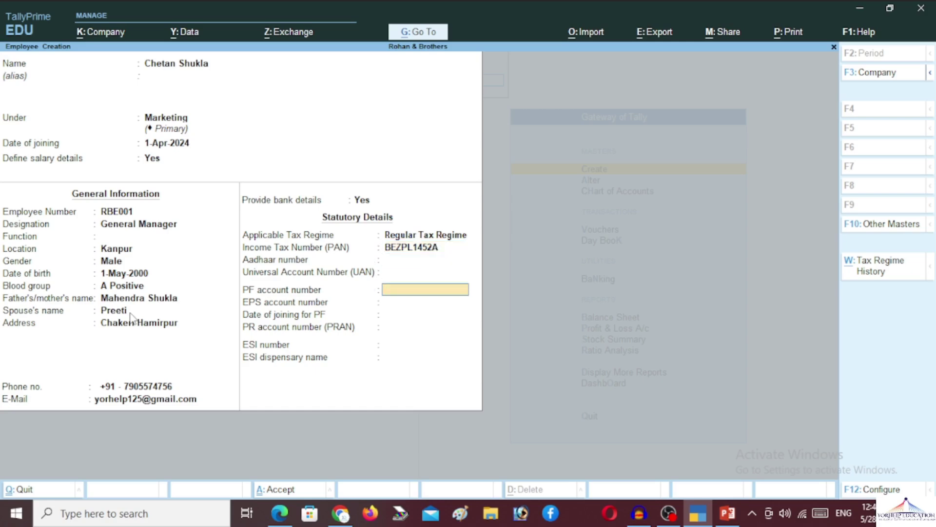
key(Return)
key(Return)
key(Return)
key(Return)
key(Return)
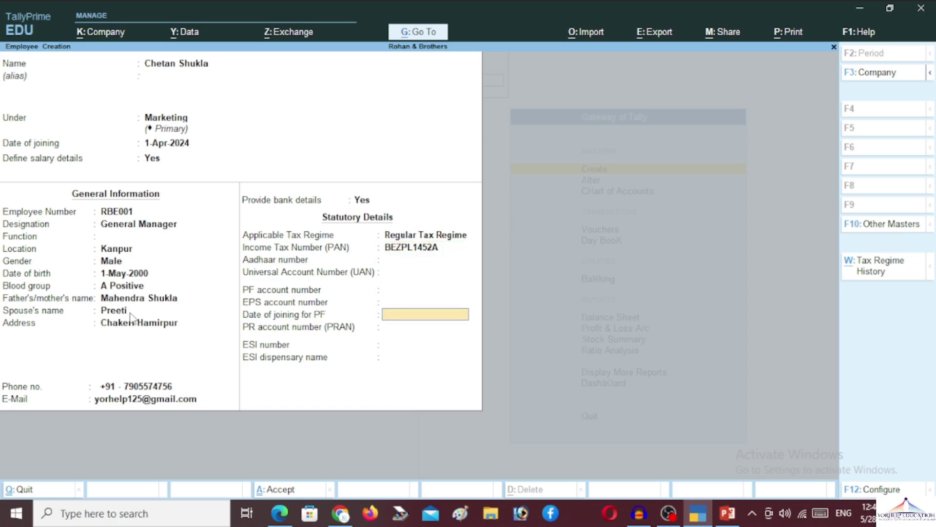
key(Return)
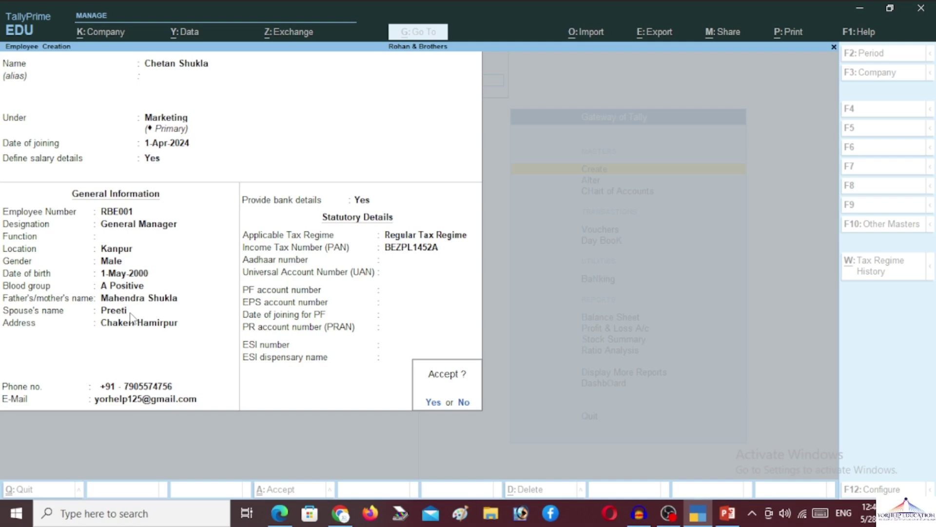
key(Return)
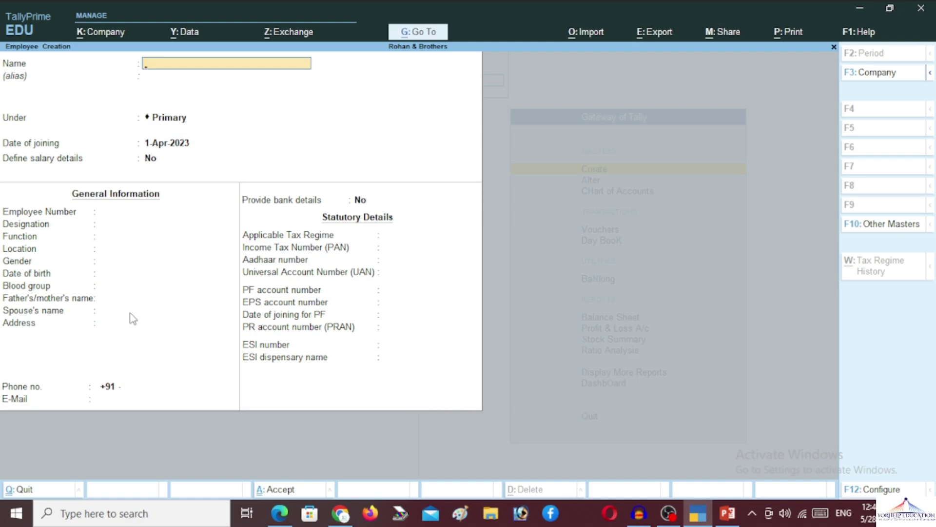
Name the new employee, place them under Marketing and set joining date 1-4-24
text(KANCHAN)
key(Return)
key(Return)
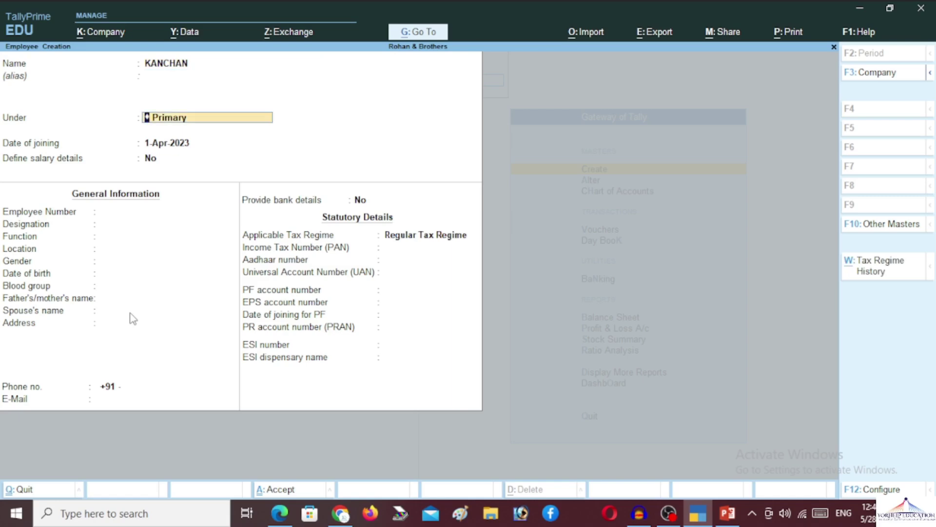
text(MA)
key(Return)
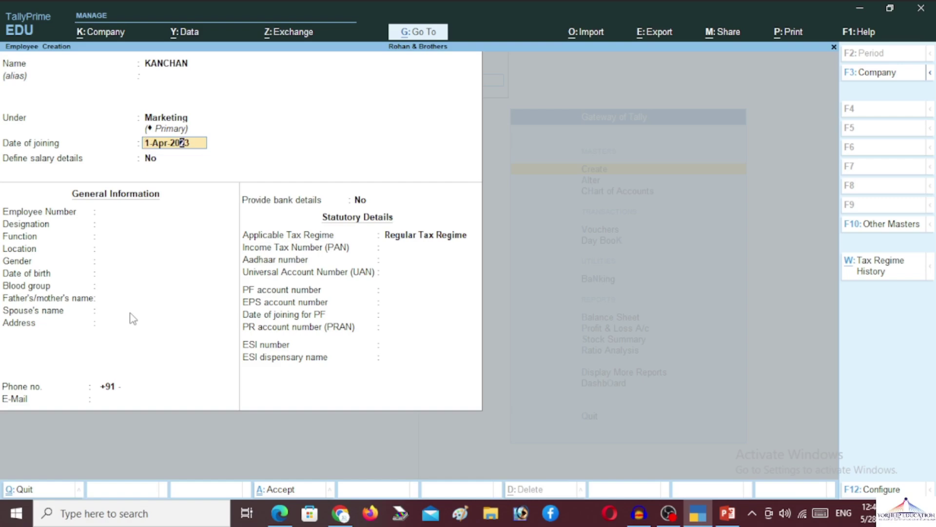
text(1-4-24)
key(Return)
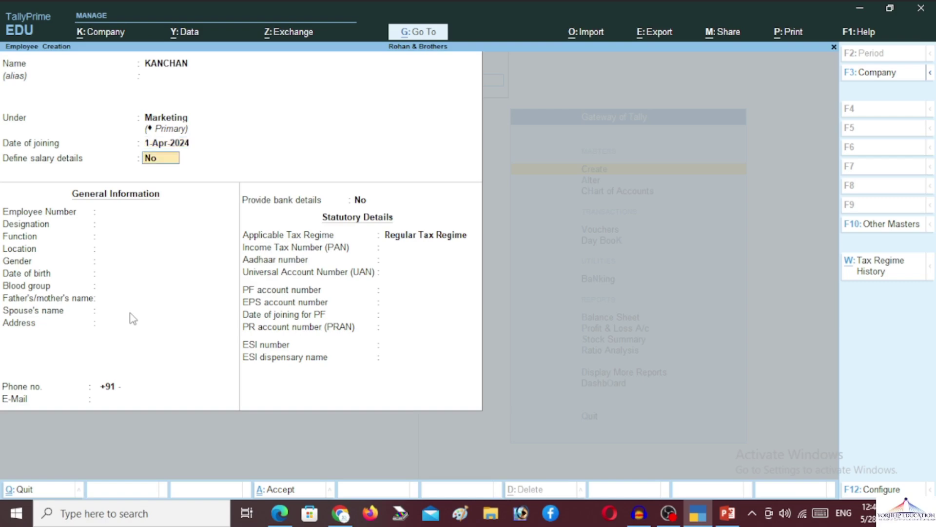
Start salary details with Basic Pay at 15,000 per month
text(y)
key(Return)
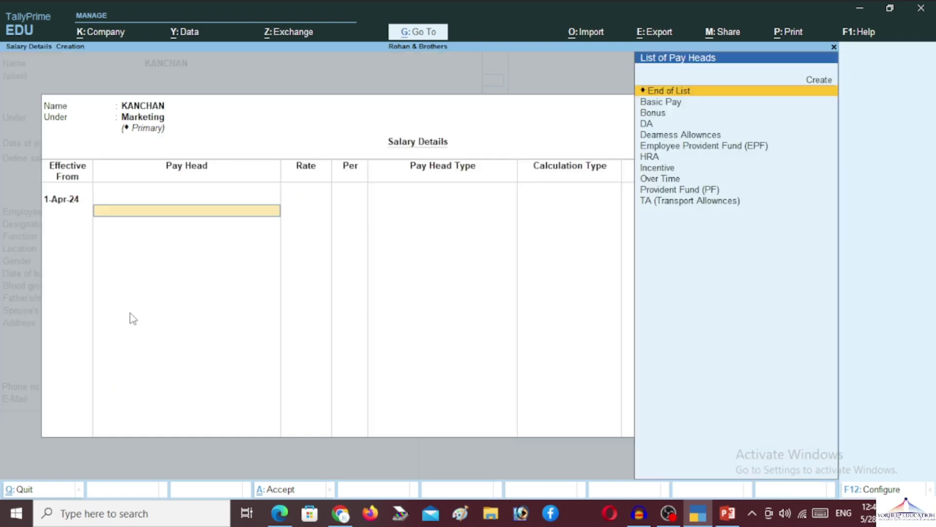
key(Down)
key(Return)
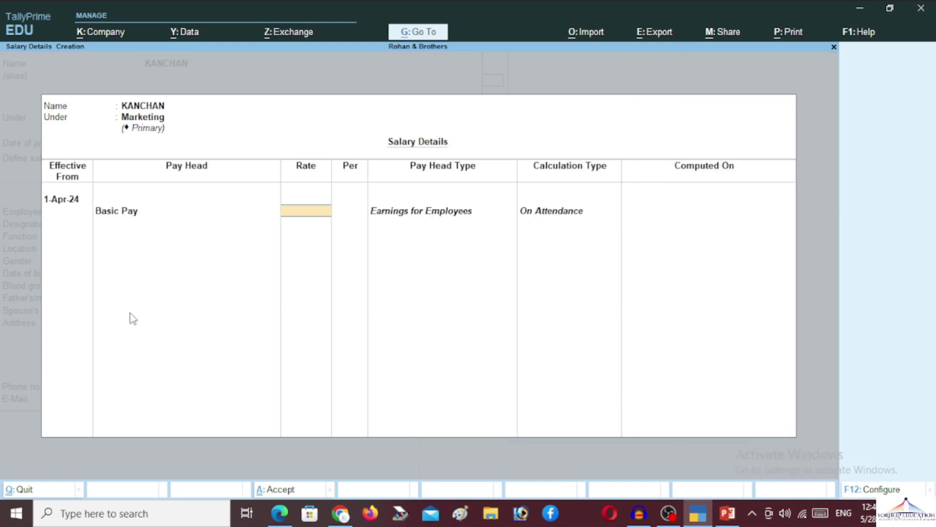
text(15000)
key(Return)
key(Return)
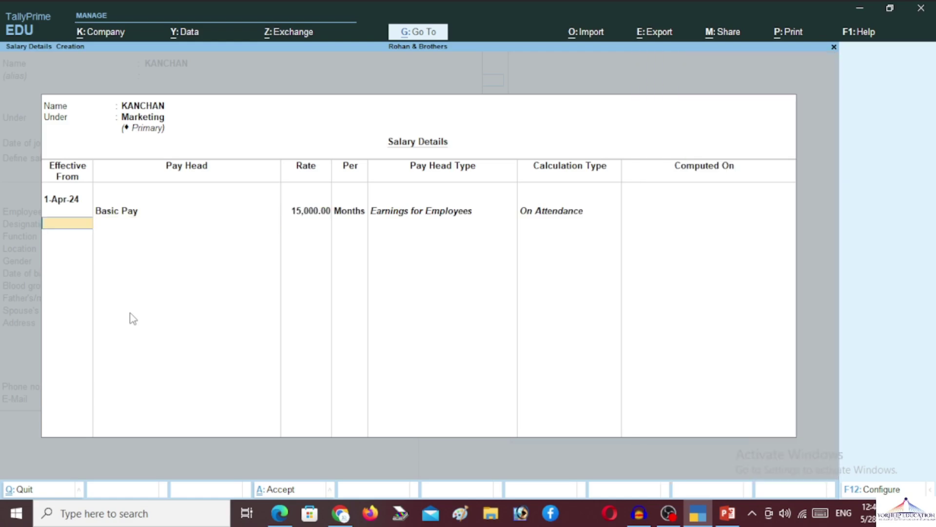
key(BackSpace)
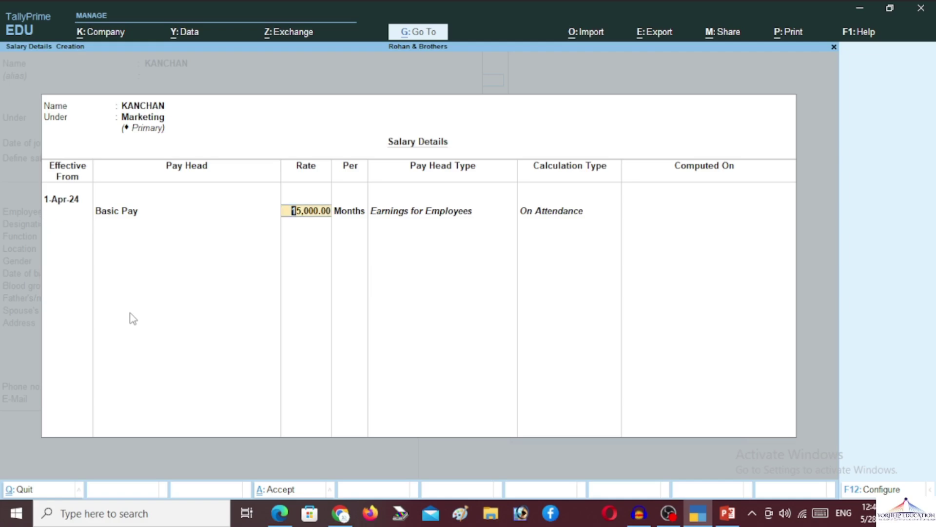
key(Return)
Add DA, HRA and Bonus at a rate of 500
key(Down)
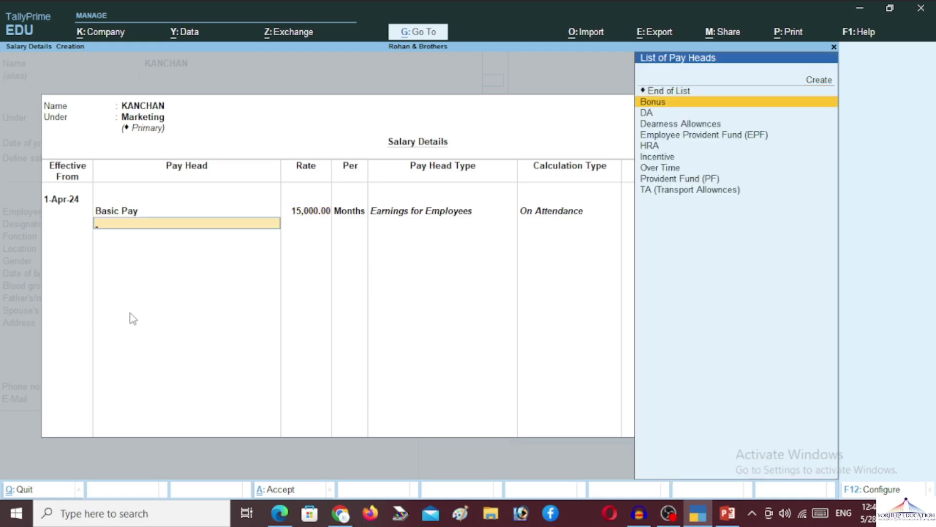
key(Down)
key(Return)
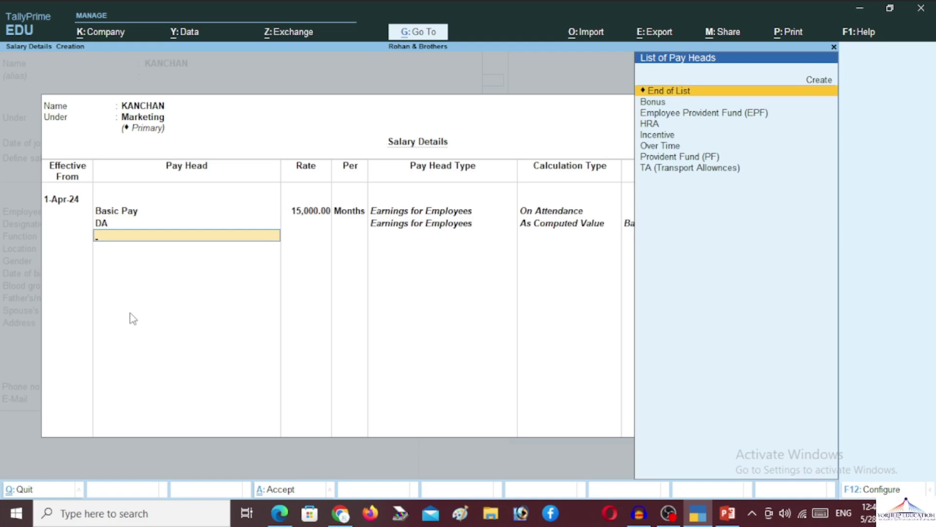
key(Down)
key(Down)
key(Down)
key(Return)
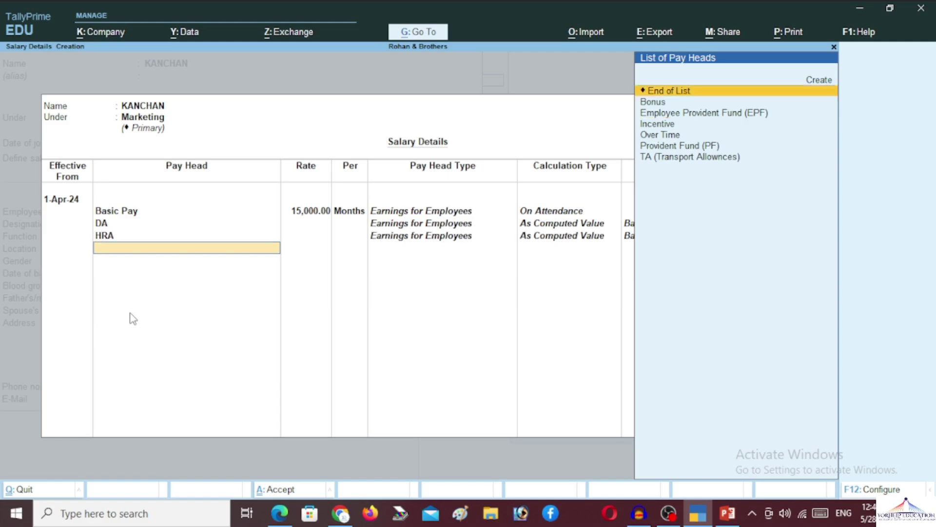
key(Down)
key(Down)
key(Down)
key(Up)
key(Up)
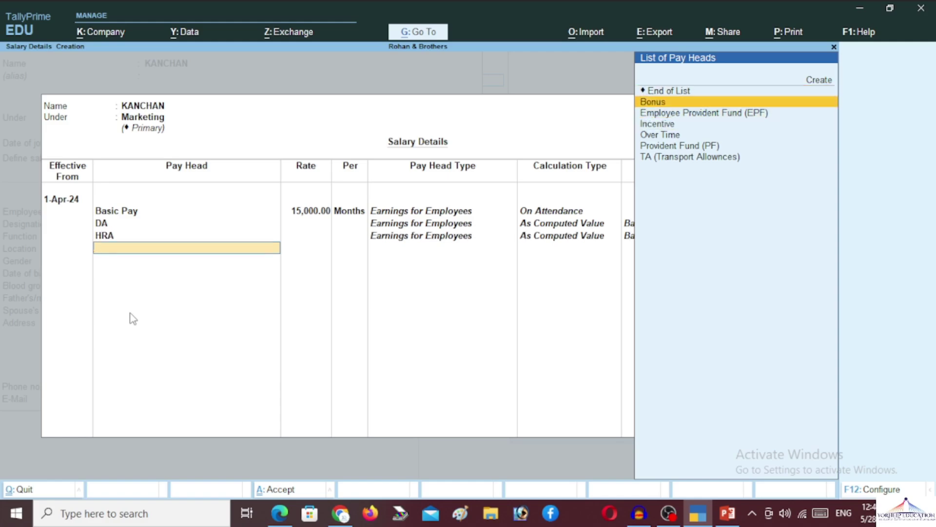
key(Return)
text(500)
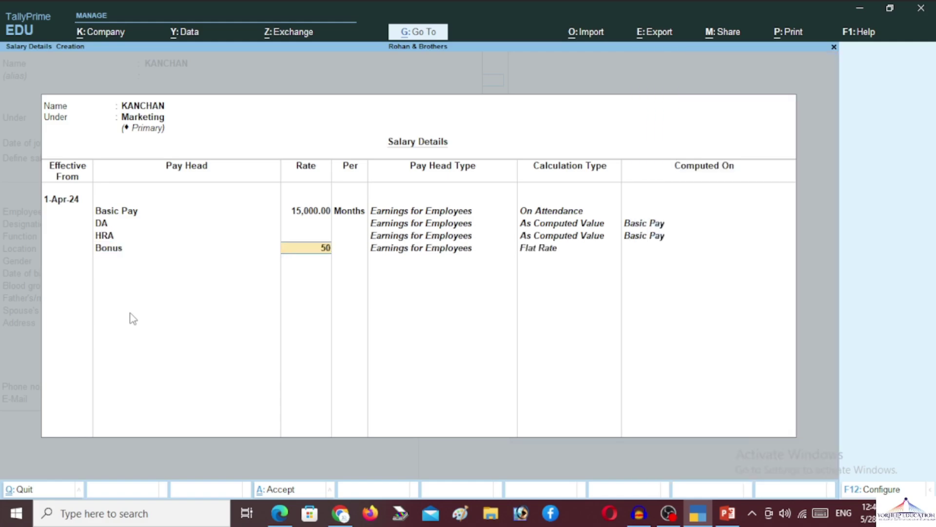
key(Return)
Add Over Time at 50, TA and EPF, then end the pay head list
key(Down)
key(Down)
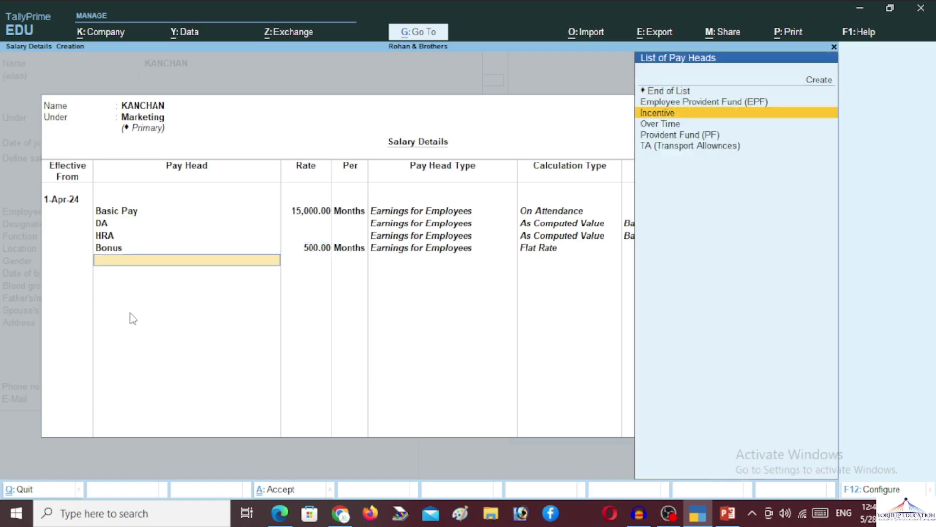
key(Down)
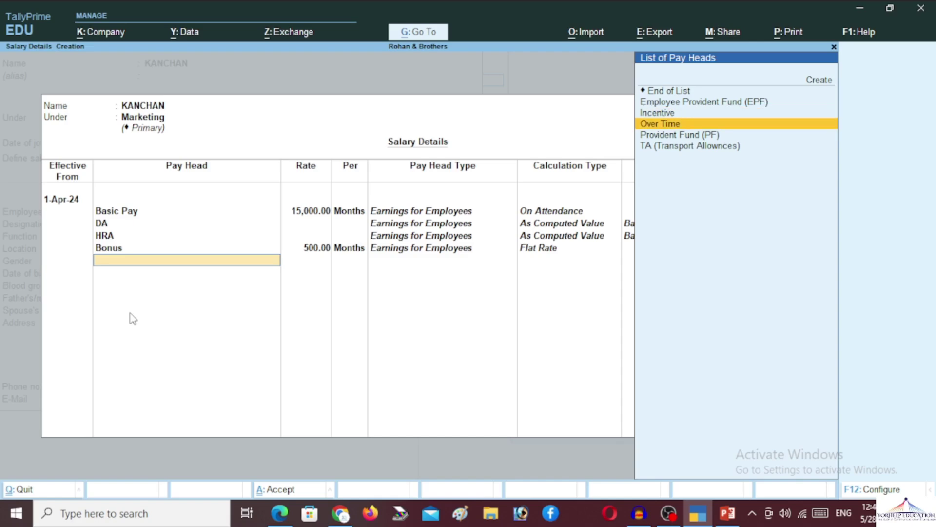
key(Down)
key(Up)
key(Return)
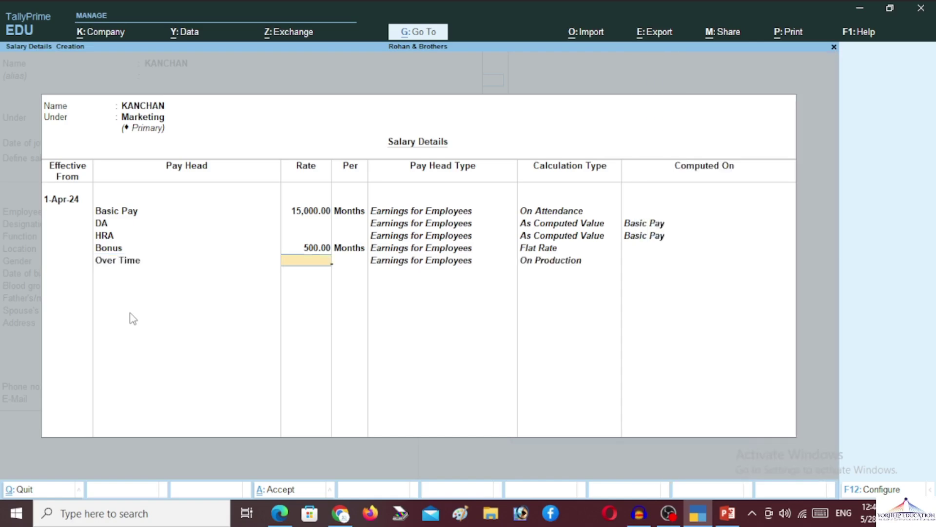
text(50)
key(Return)
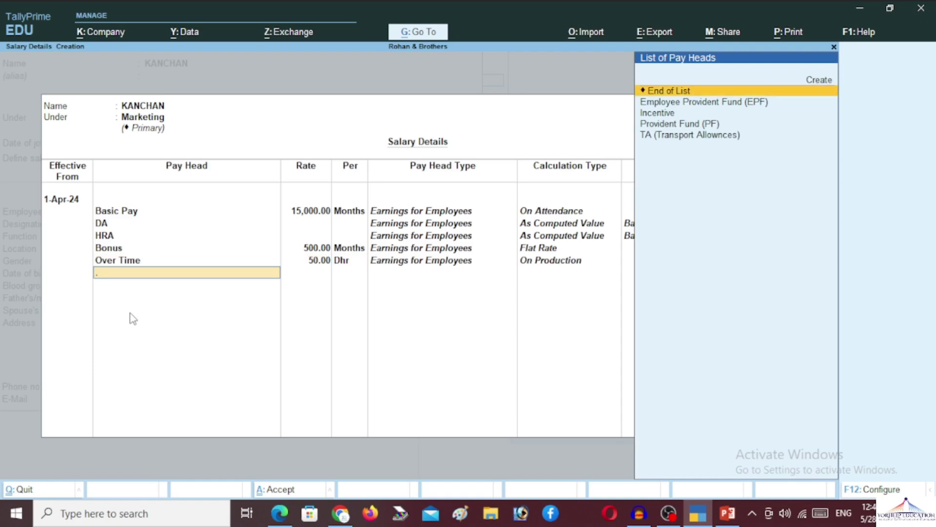
key(Down)
key(Down)
key(Down)
key(Down)
key(Return)
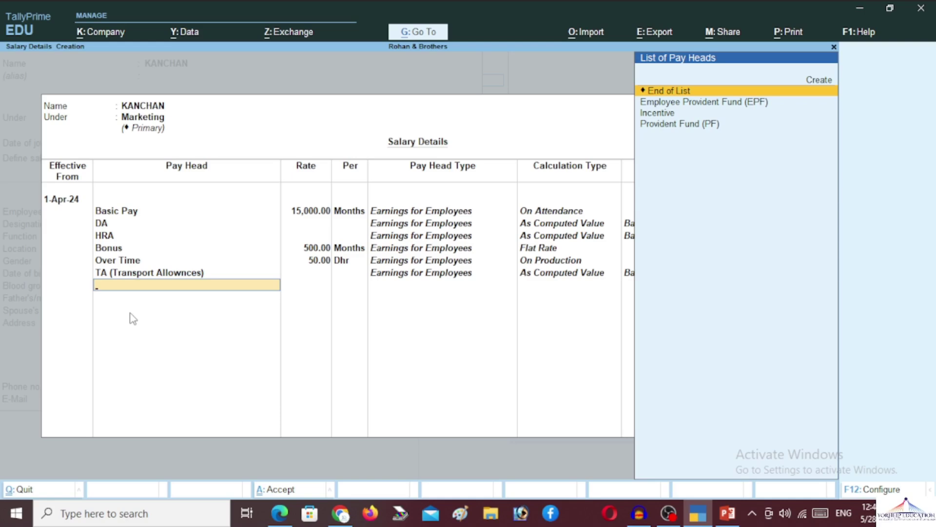
key(Down)
key(Down)
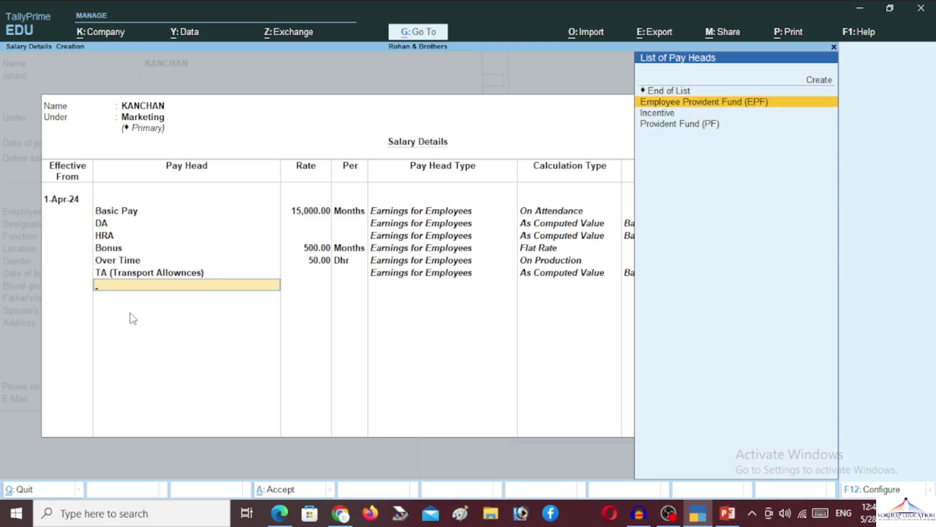
key(Return)
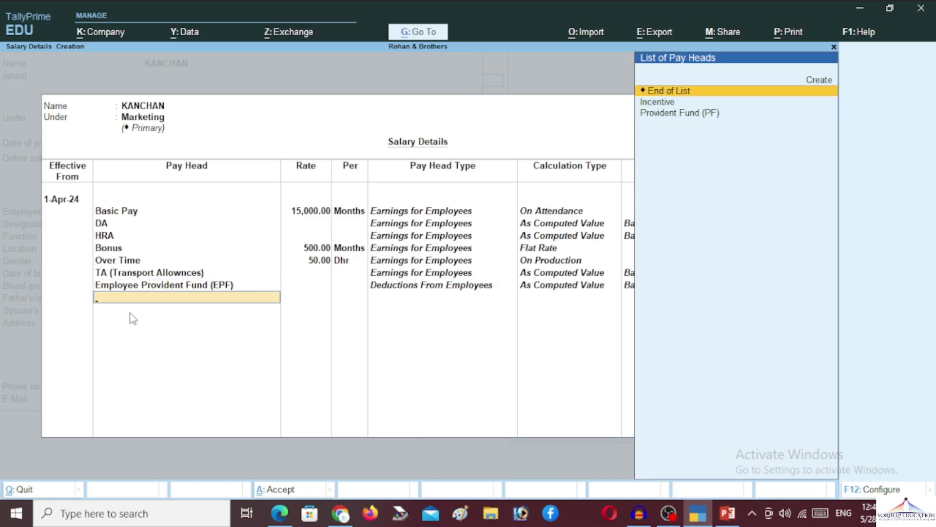
key(Return)
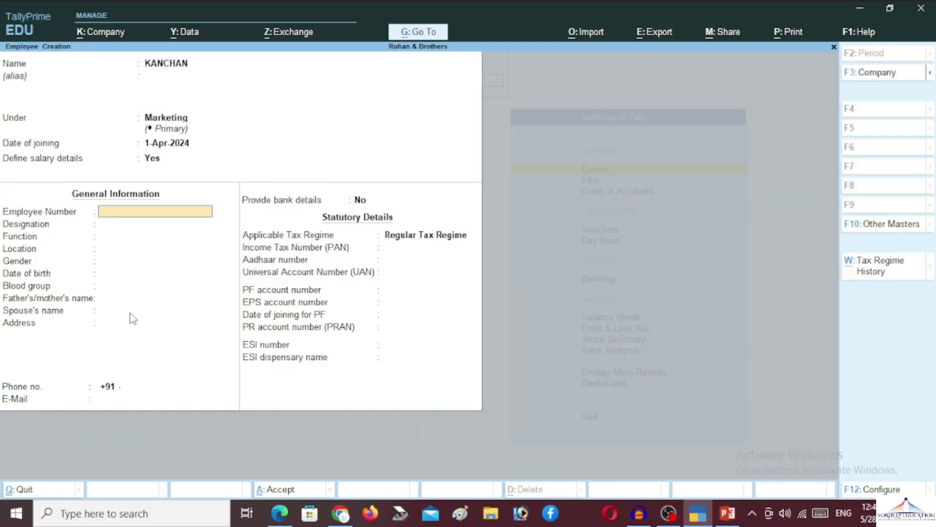
Set the employee number to RBES0001
text(RBES0001)
key(Return)
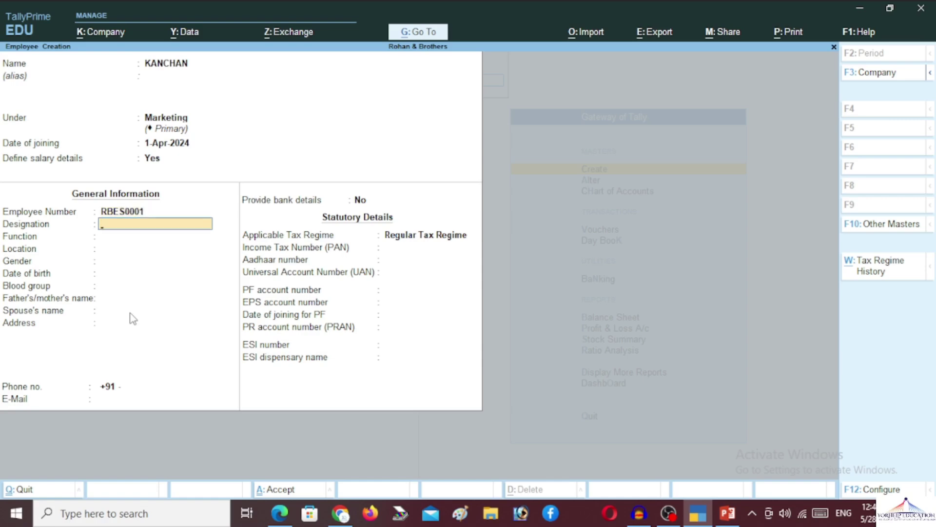
Enter designation Marketing Executive and location Kanpur
text(SENIOR SALES EX)
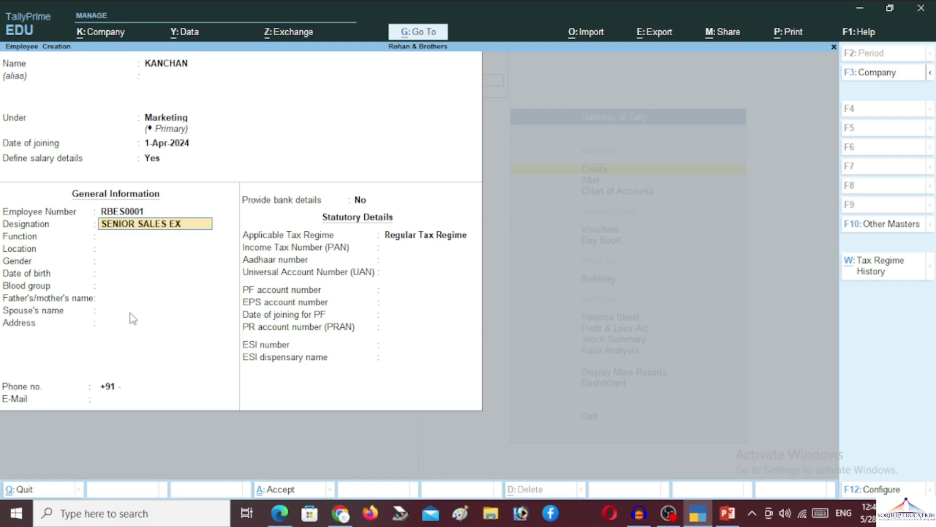
text(ECUT)
key(BackSpace)
key(BackSpace)
key(BackSpace)
key(BackSpace)
key(BackSpace)
key(BackSpace)
key(BackSpace)
key(BackSpace)
key(BackSpace)
key(BackSpace)
key(BackSpace)
key(BackSpace)
key(BackSpace)
key(BackSpace)
key(BackSpace)
key(BackSpace)
key(BackSpace)
key(BackSpace)
key(BackSpace)
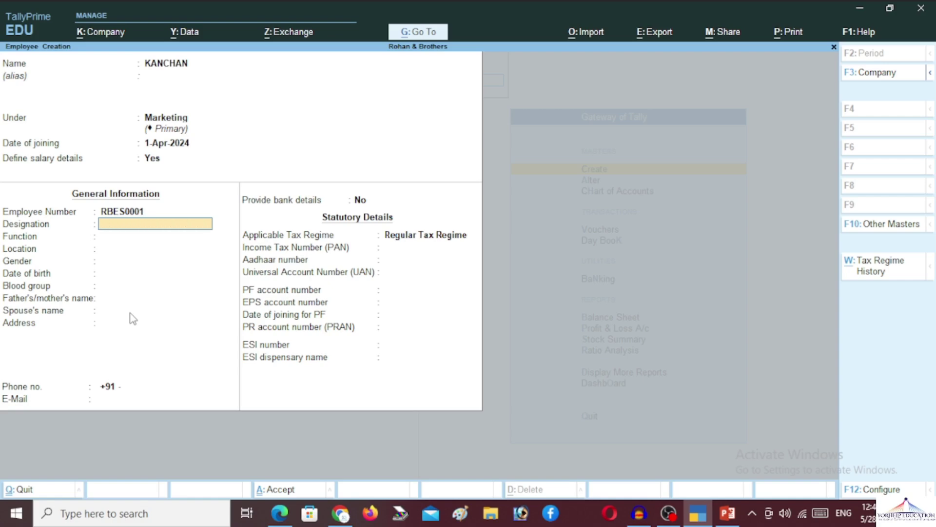
text(Marketing Executive)
key(Return)
key(Return)
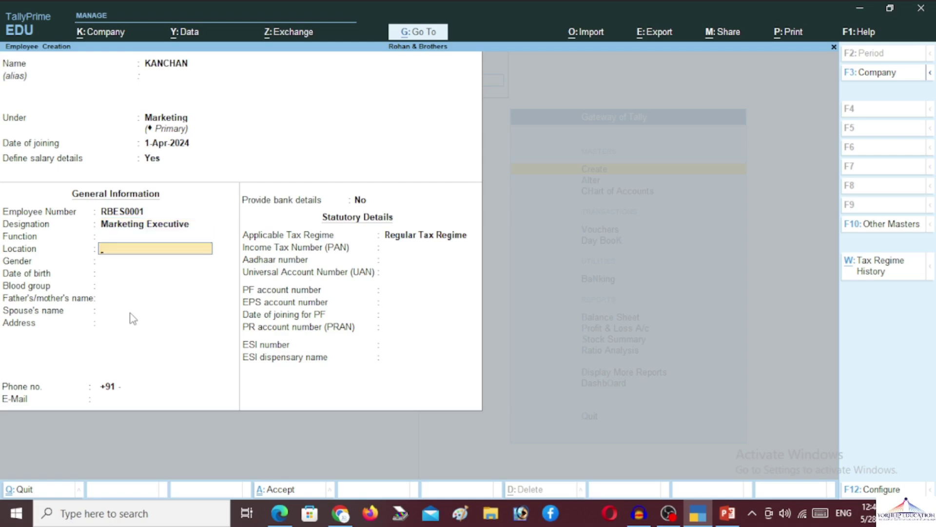
text(Kanpur)
key(Return)
key(Down)
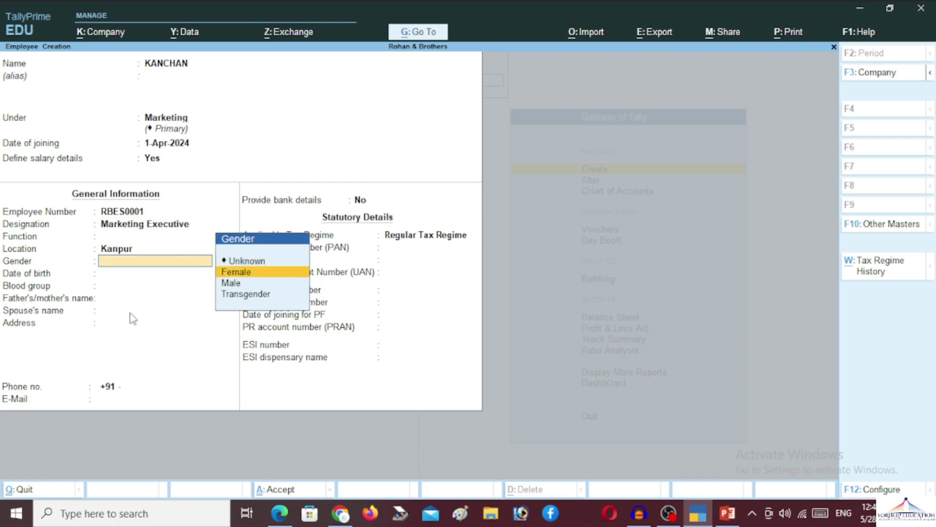
Set gender Female, birth date 1-Apr-2001 and blood group B Negative
key(Return)
text(01-04-2001)
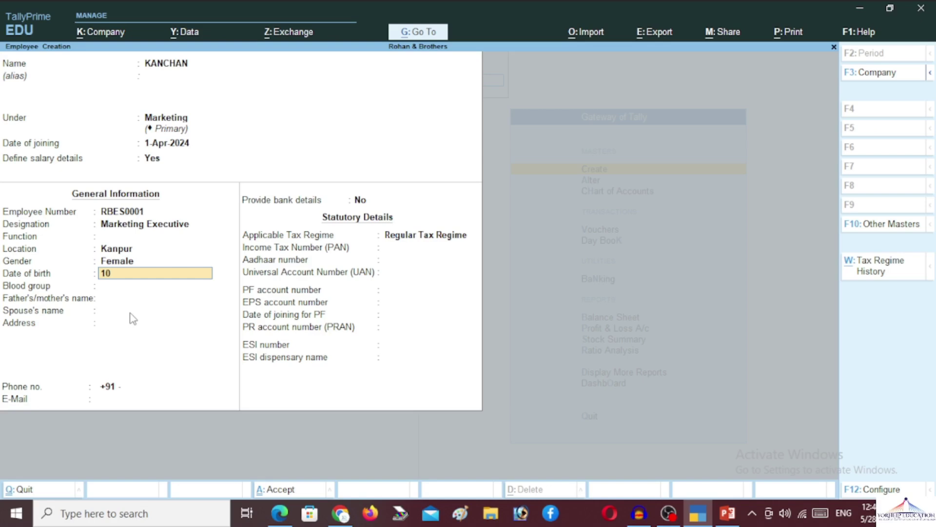
key(Return)
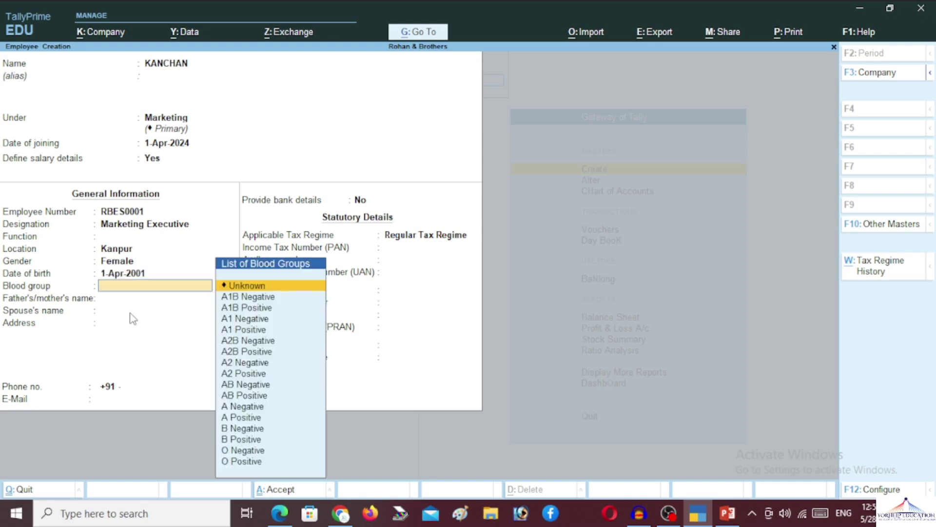
key(BackSpace)
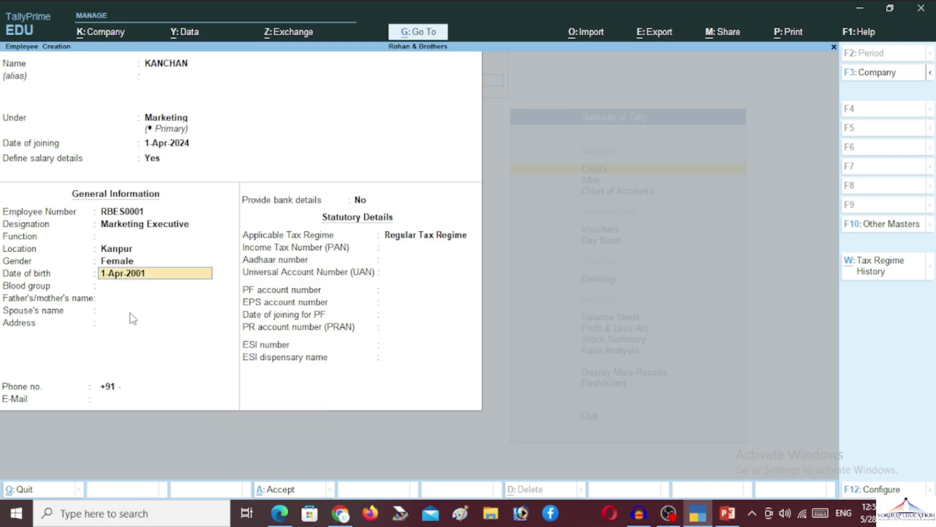
key(Return)
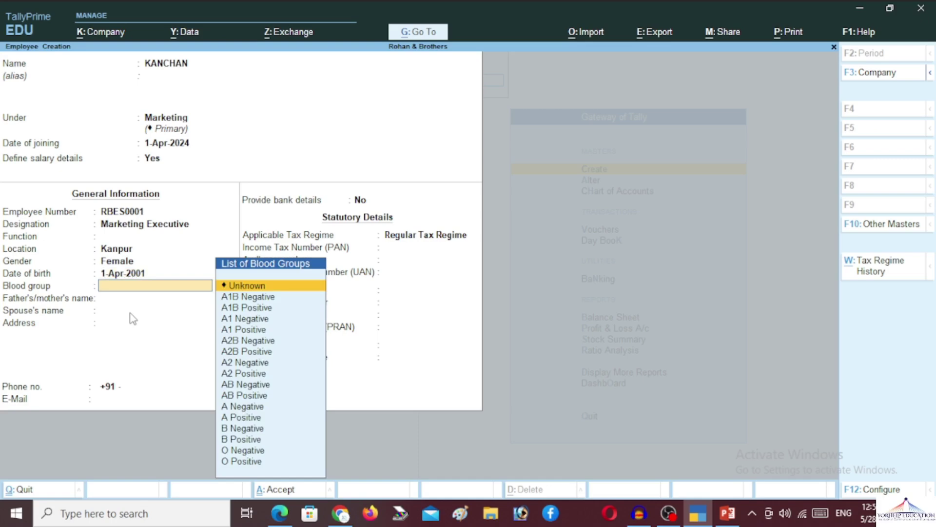
key(Down)
key(Down)
key(Down)
key(Down)
key(Down)
key(Down)
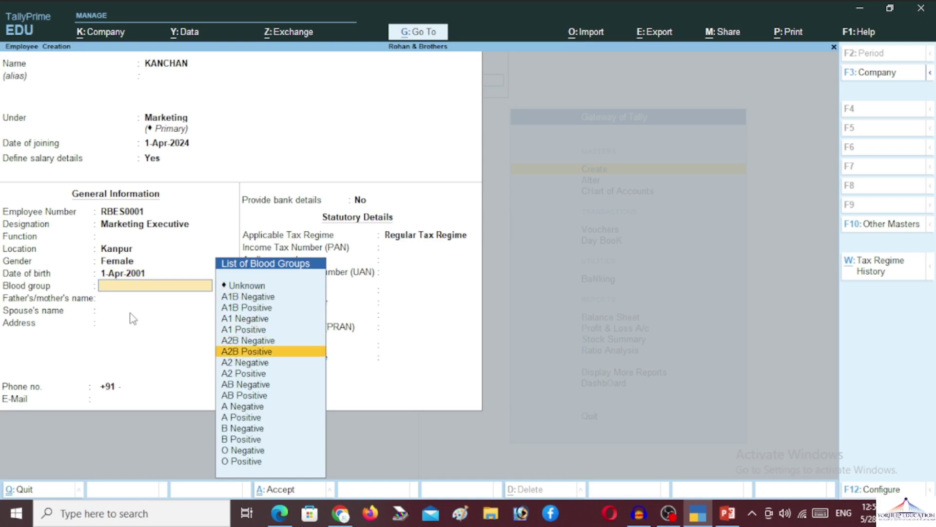
key(Down)
key(Down)
key(Down)
key(Down)
key(Down)
key(Down)
key(Down)
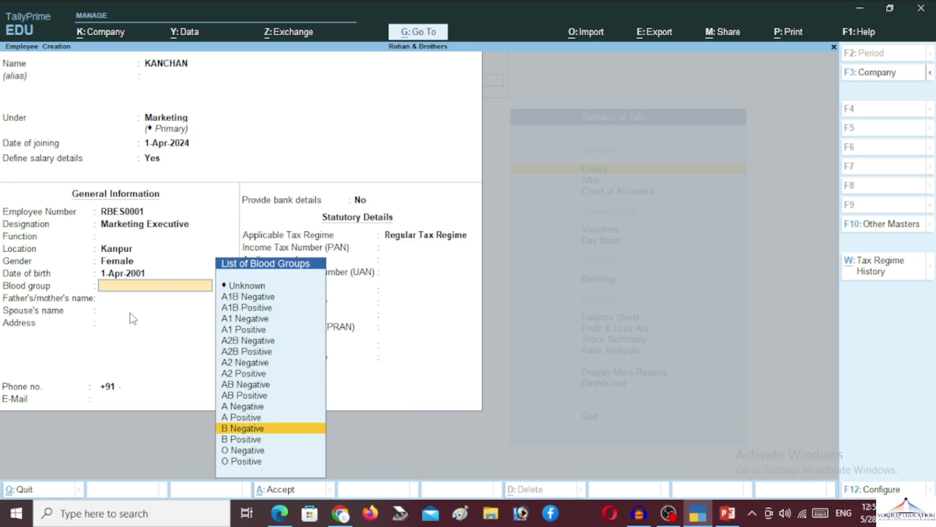
key(Return)
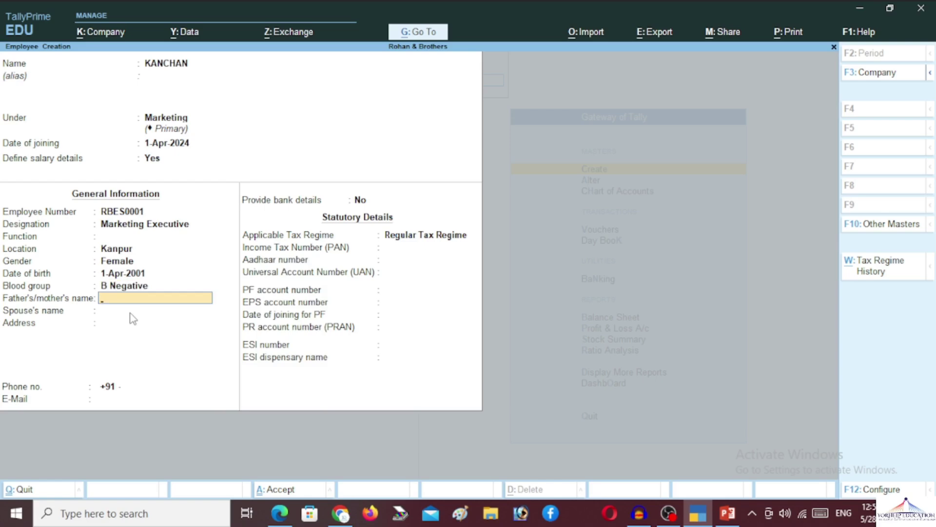
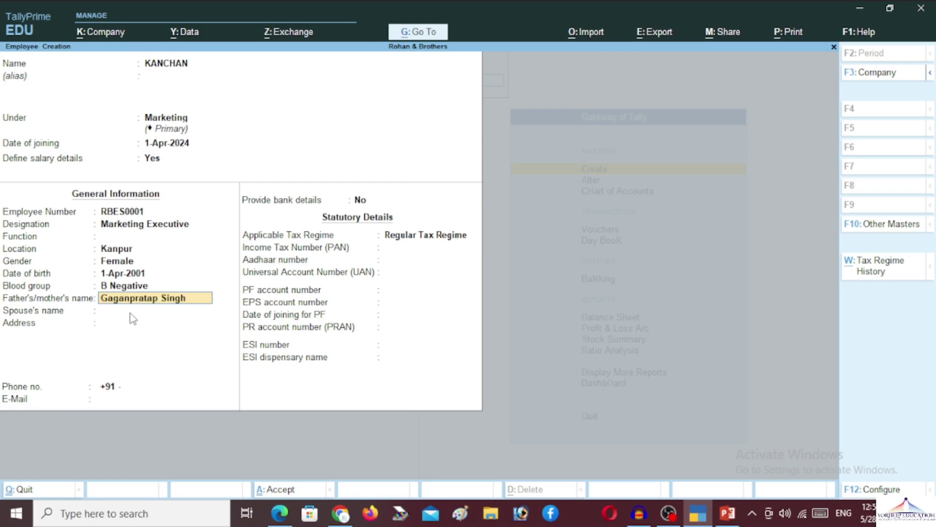
Enter the parent's name, address and phone number, then save the employee with Ctrl+A
key(Return)
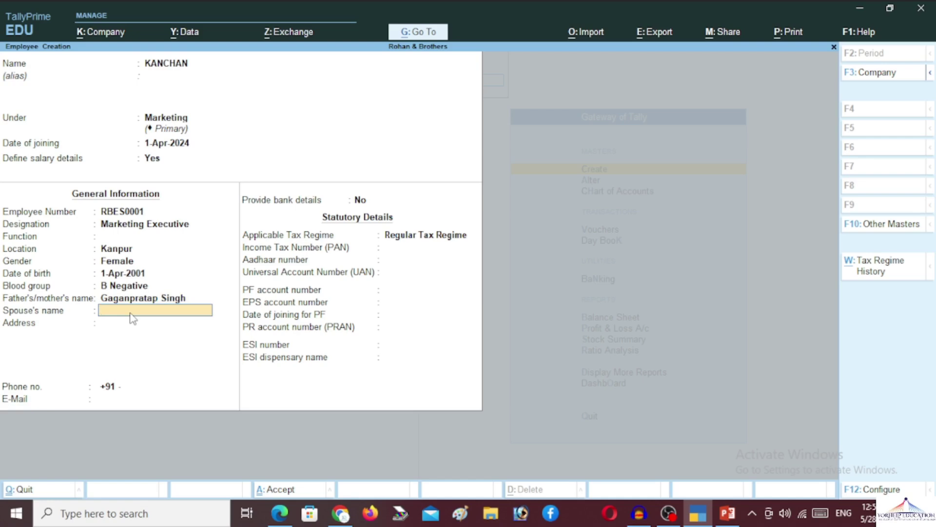
key(Return)
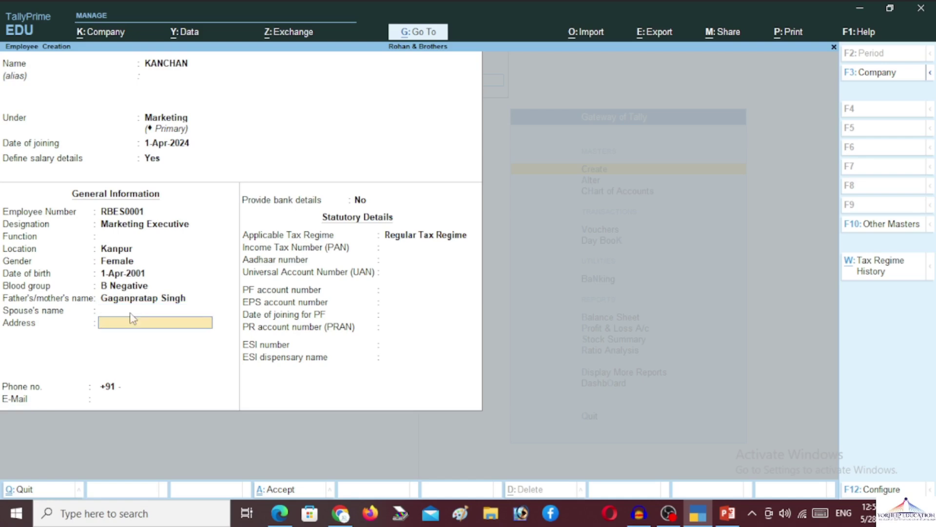
text(Kanpu)
key(Return)
key(Return)
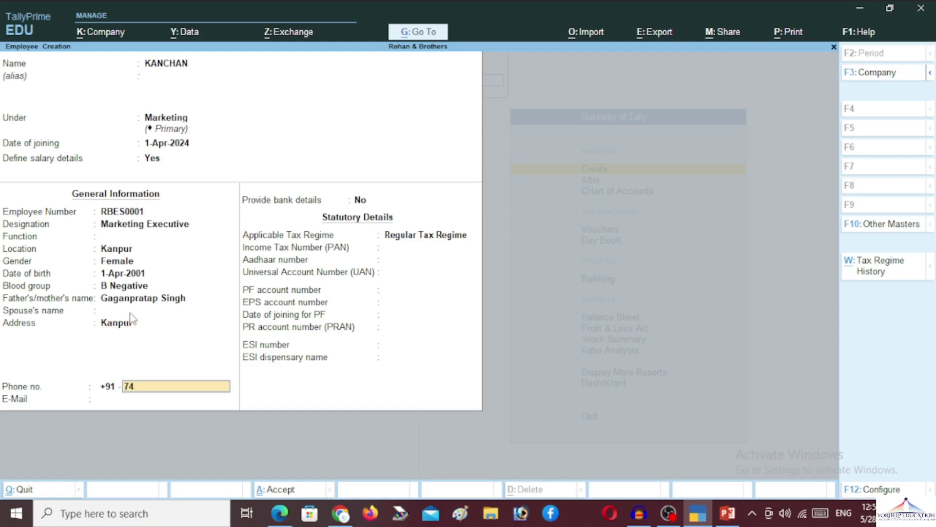
key(Return)
key(Return)
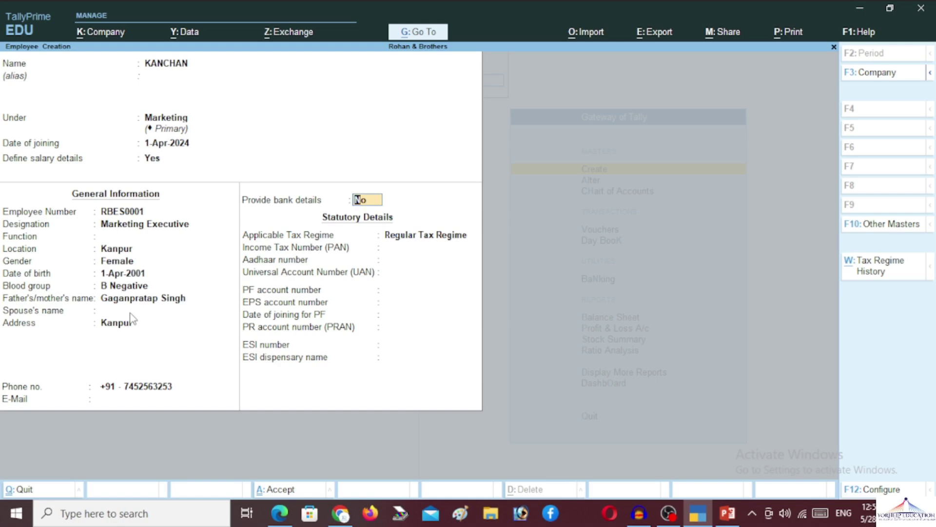
key(Return)
key(Return)
key(Return)
key(Return)
key(Return)
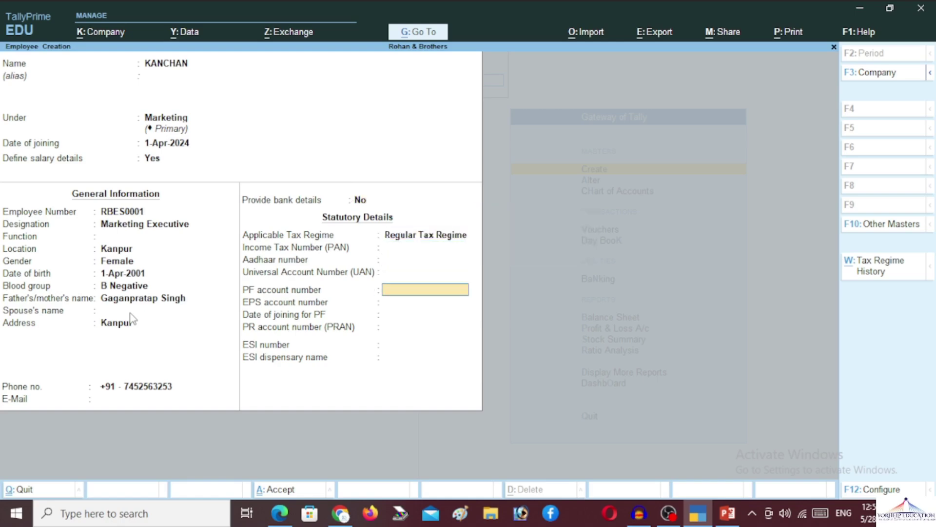
key(ctrl+a)
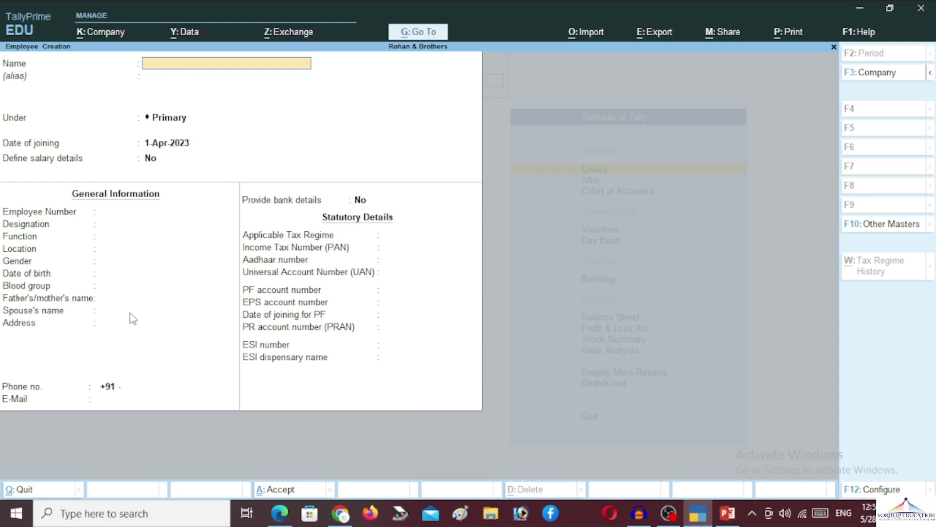
Exit the blank employee form and masters, open Vouchers and bring up the voucher-type list with F10
key(Escape)
key(y)
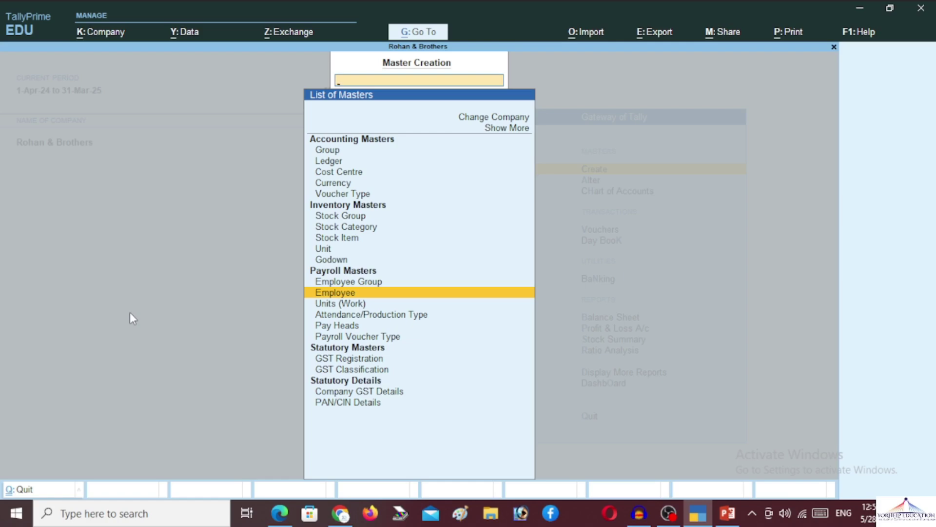
key(Escape)
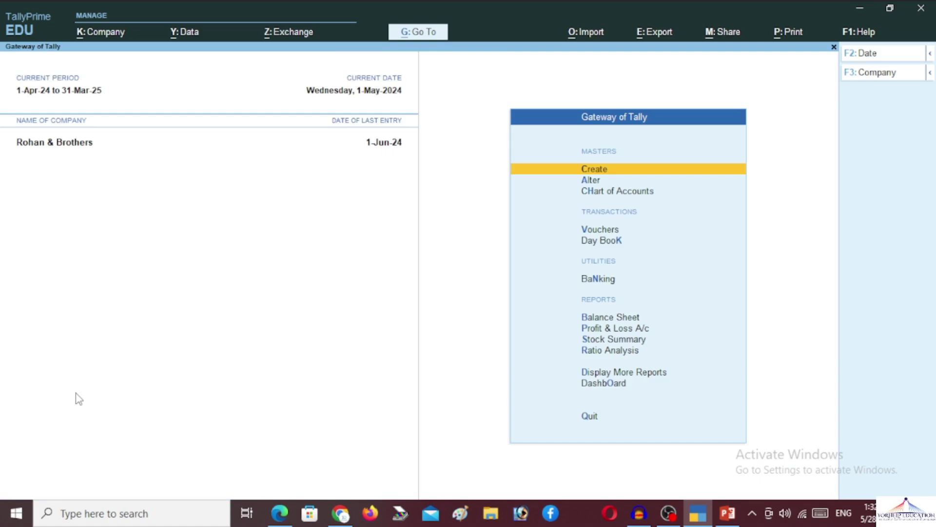
key(Down)
key(Down)
key(Down)
key(Down)
key(Down)
key(Down)
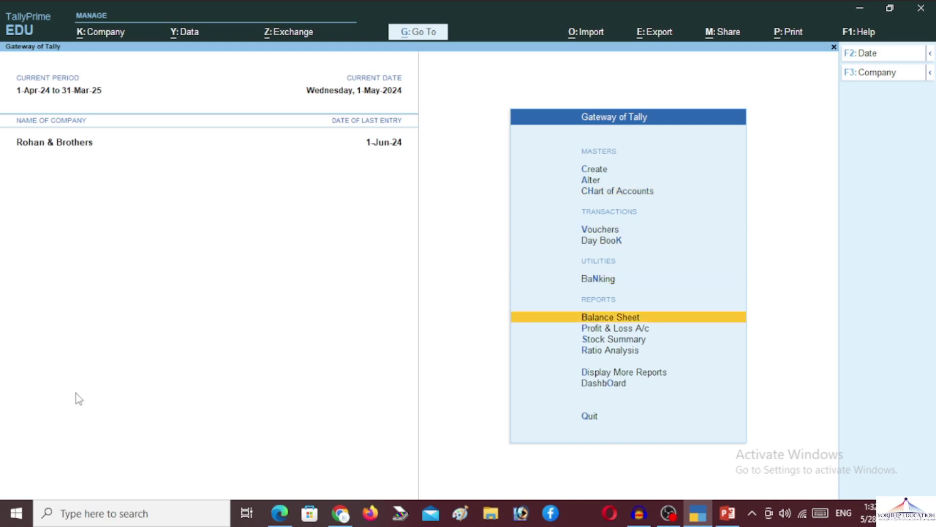
key(Up)
key(Up)
key(Up)
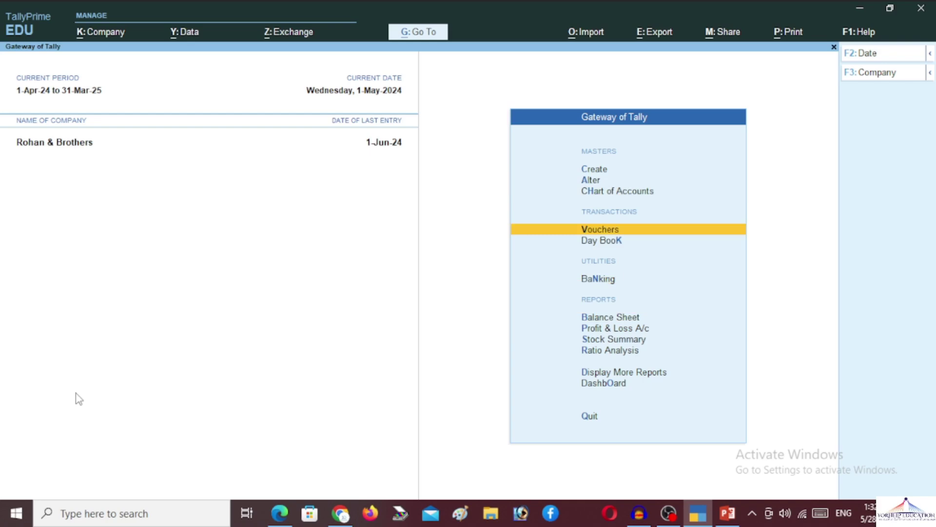
key(Return)
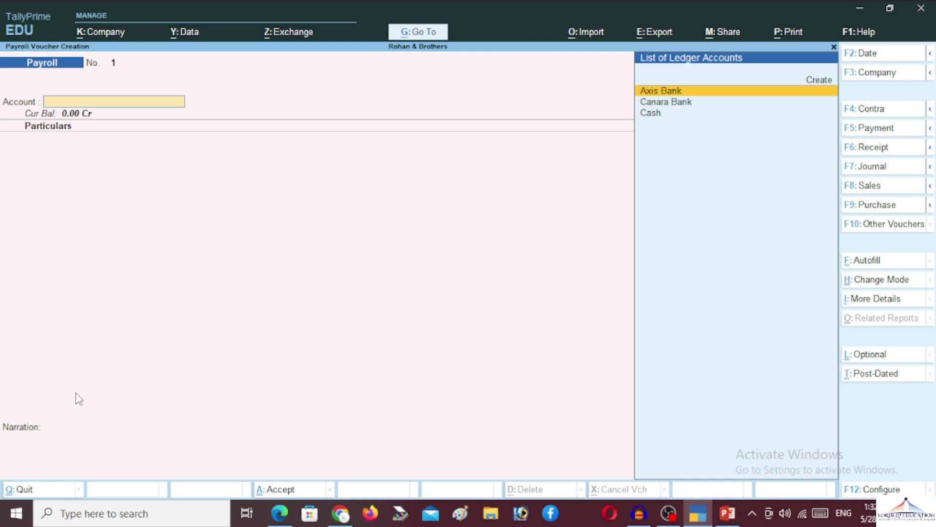
key(F10)
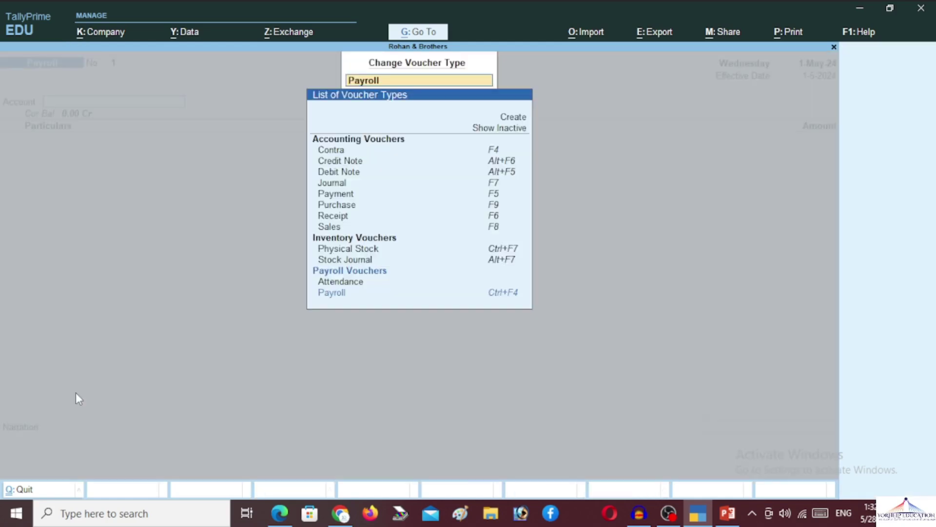
key(Down)
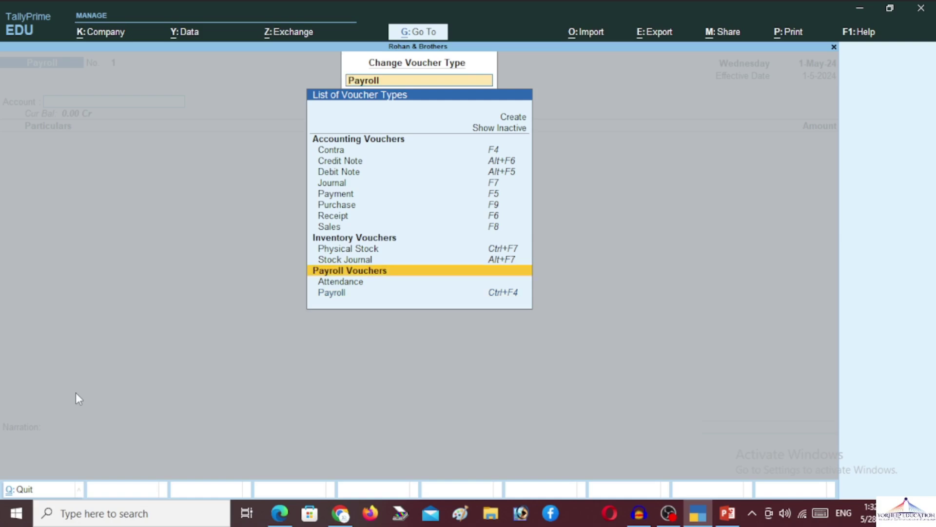
key(Down)
key(Down)
Start an Attendance voucher and autofill it dated 1-5-2024 for all employees
key(Up)
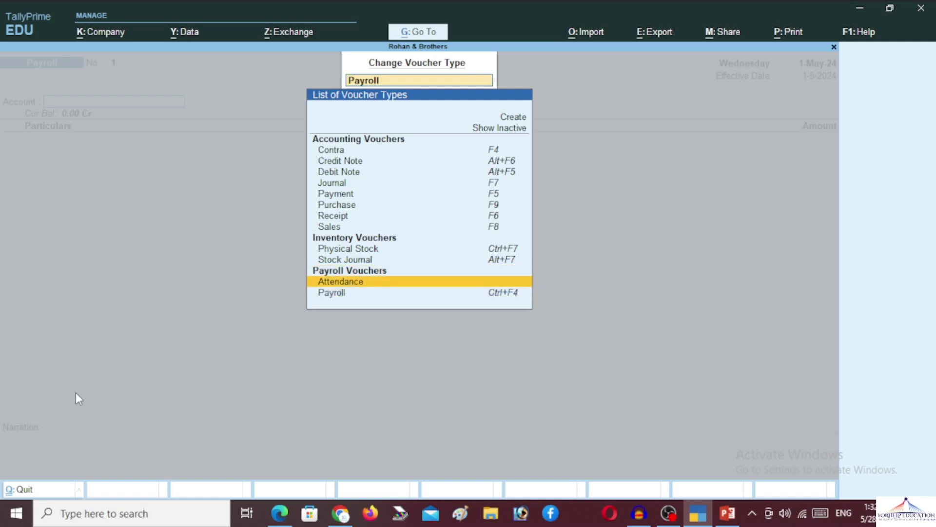
key(Return)
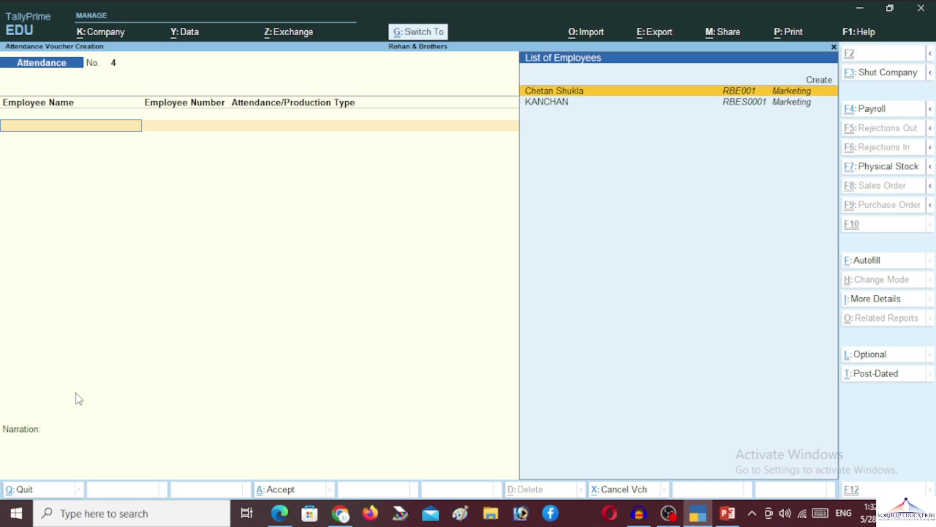
key(ctrl+f)
key(Return)
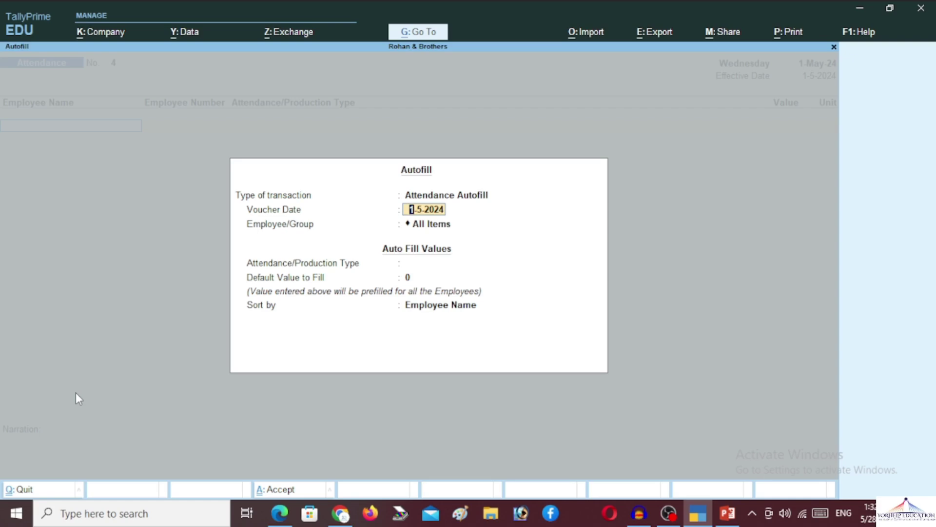
key(Return)
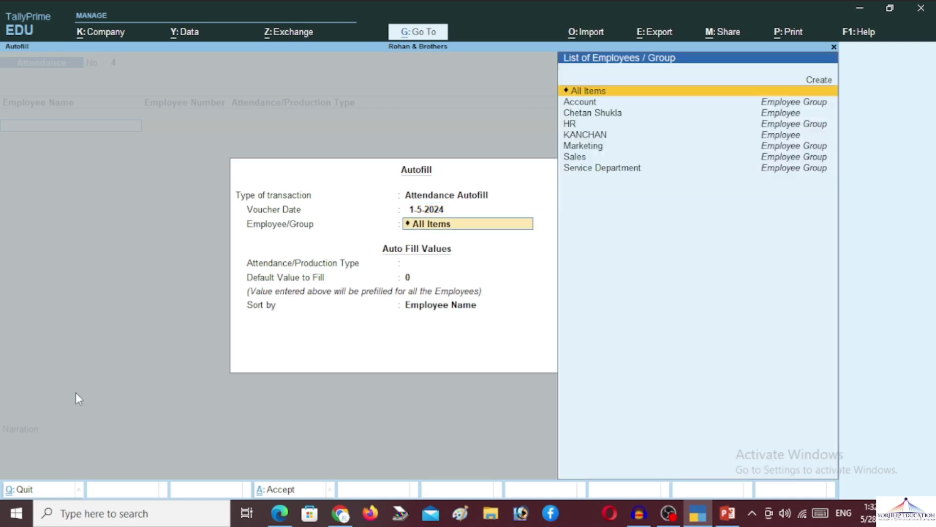
key(Return)
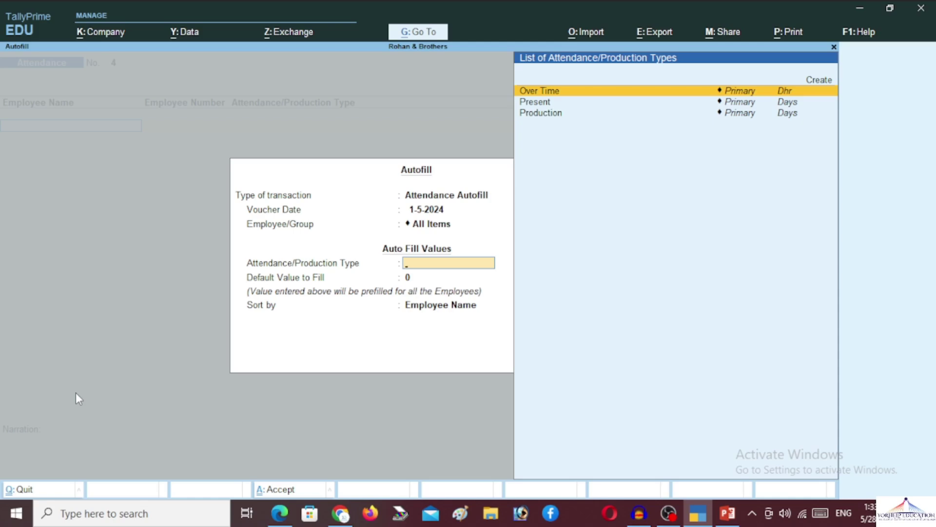
Set attendance type Present with value 30, sorted by employee name, and complete the voucher
key(Down)
key(Return)
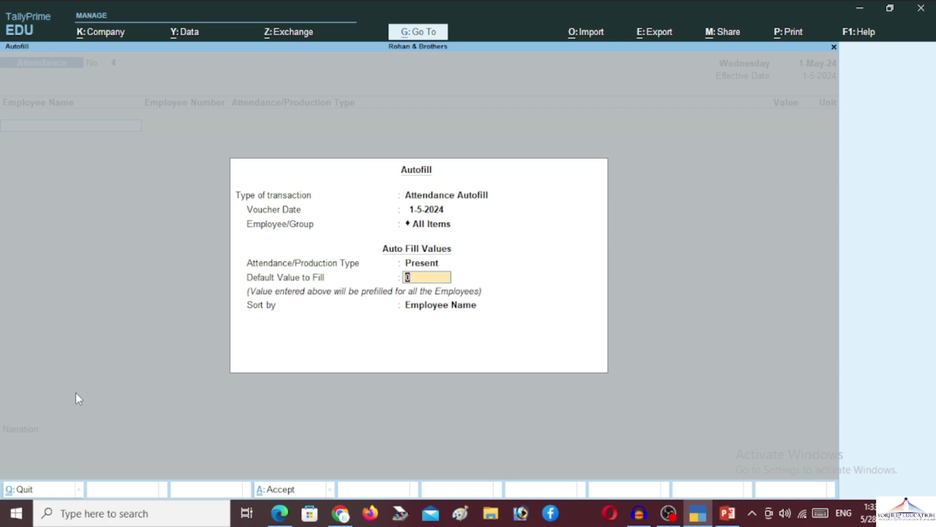
text(30)
key(Return)
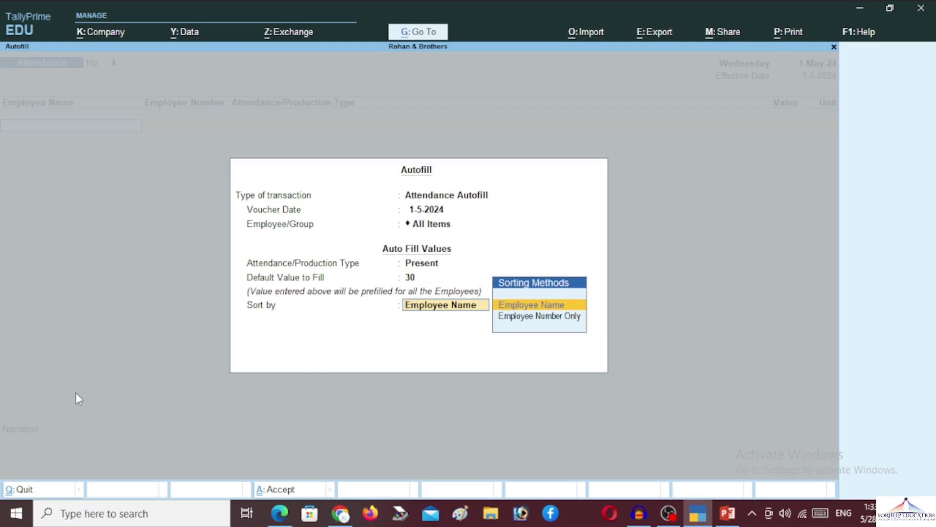
key(Return)
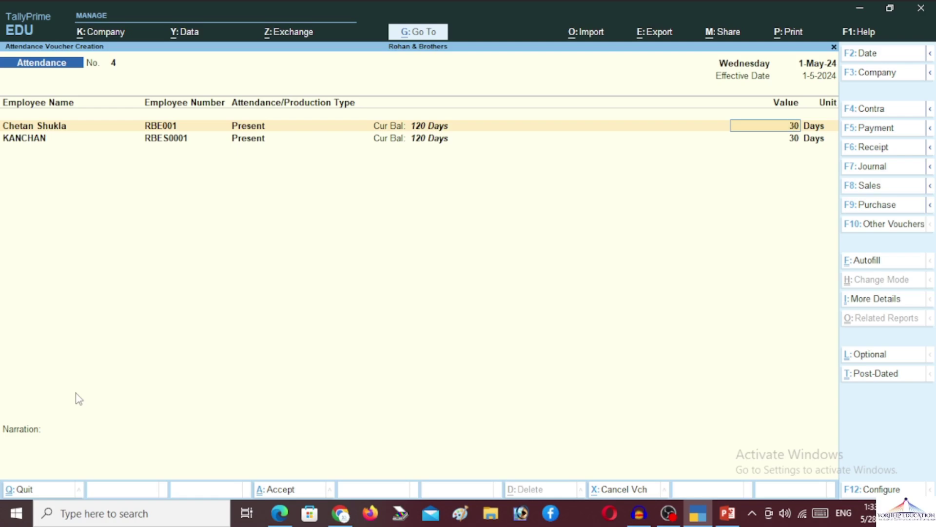
key(Return)
key(Return)
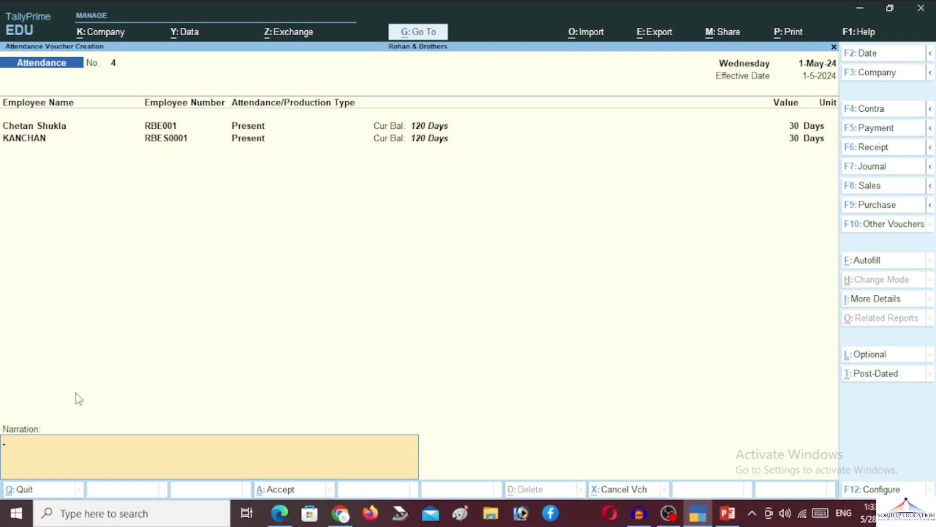
key(Return)
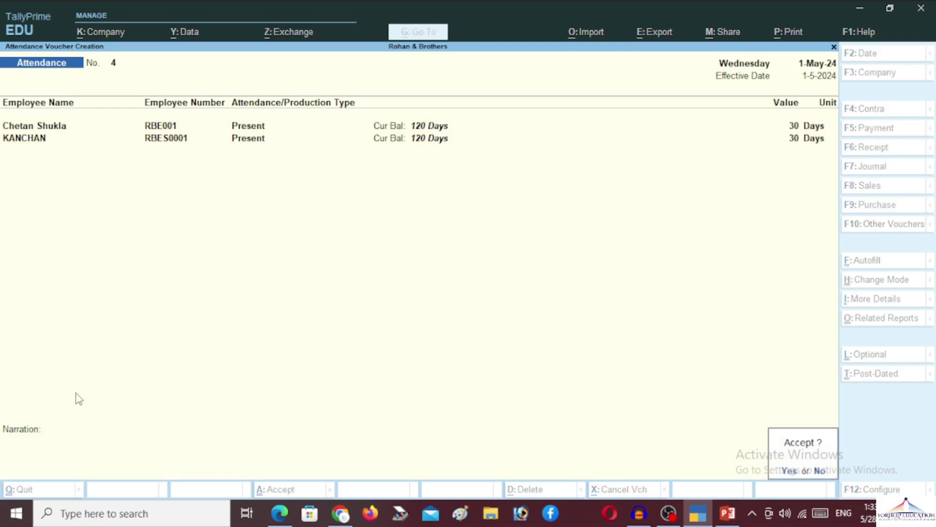
Save the attendance voucher, discard the next blank one, and switch to a Payroll voucher
key(Return)
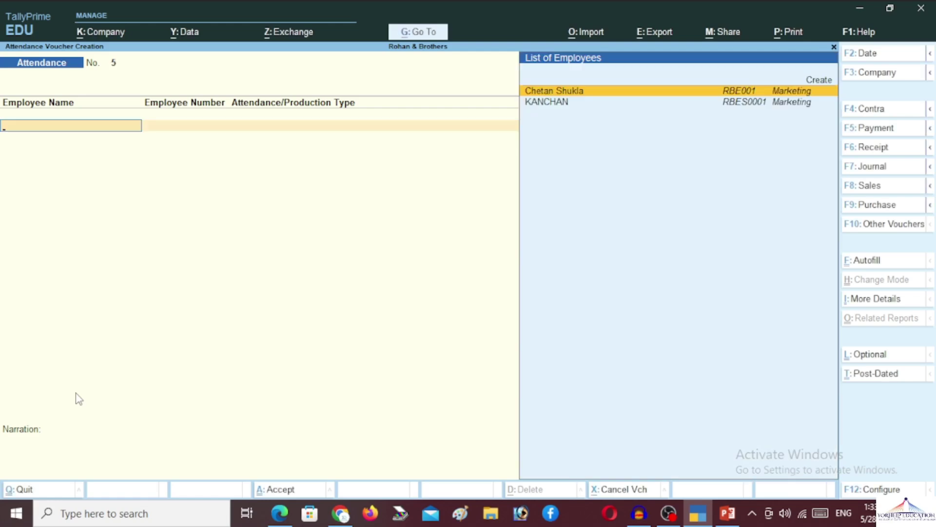
key(Escape)
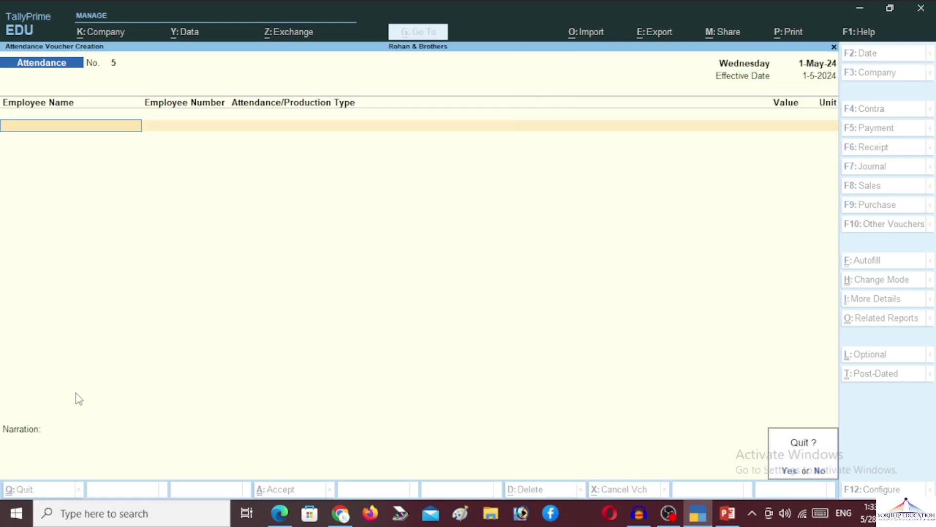
key(Return)
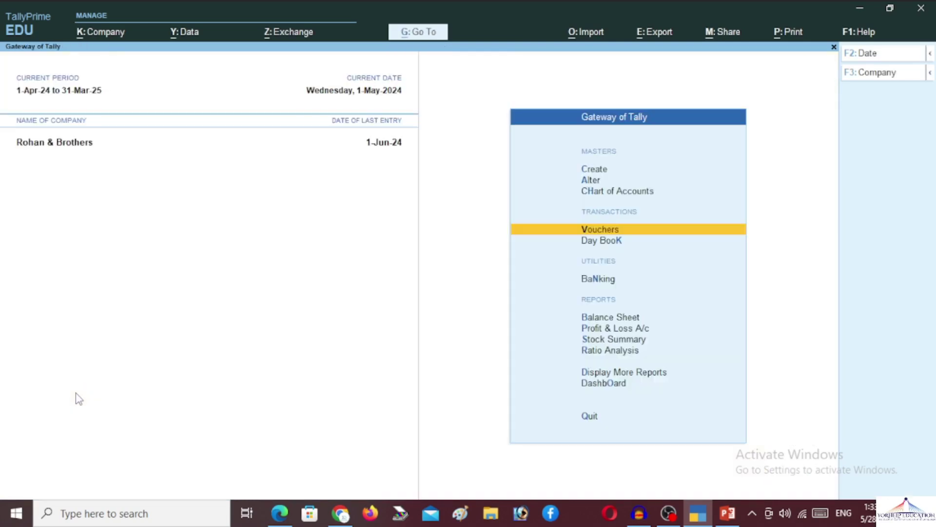
key(Return)
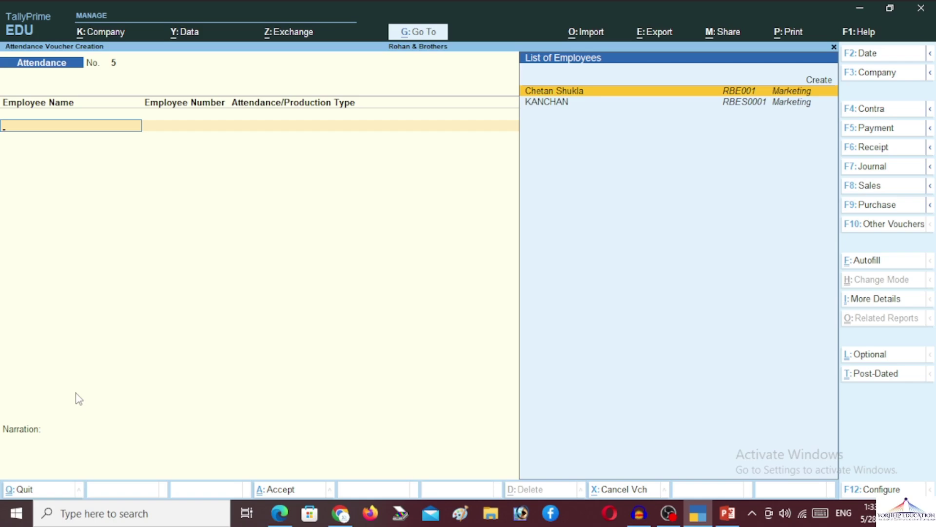
key(F10)
key(Down)
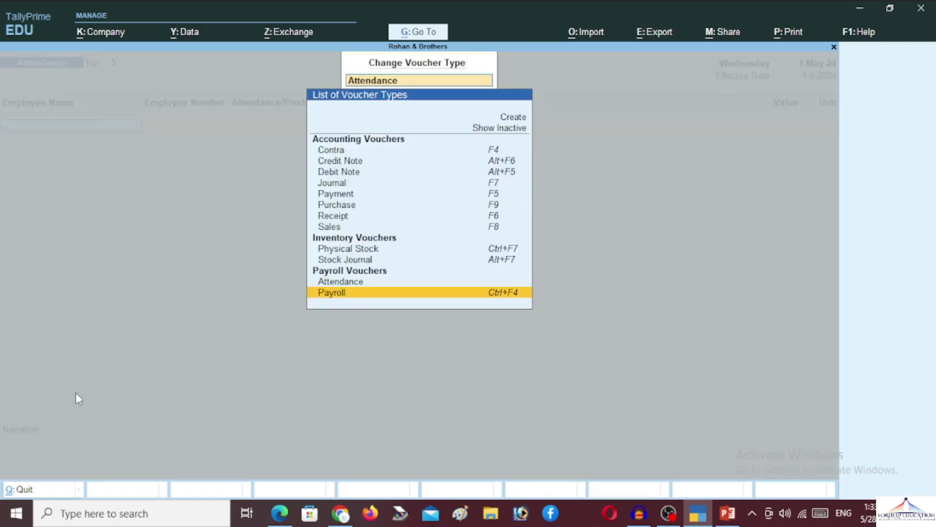
key(Return)
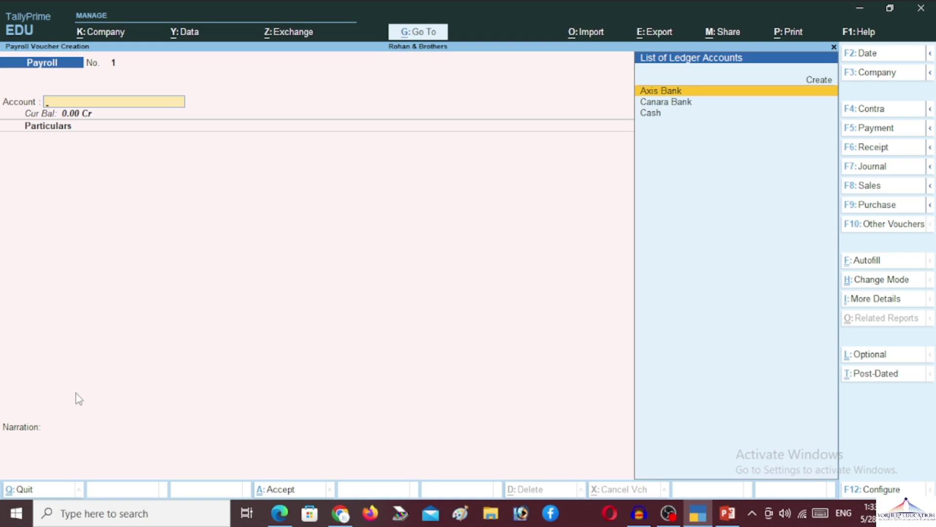
Set Cash as the voucher account and start Payroll Autofill for the Salary process
key(Down)
key(Down)
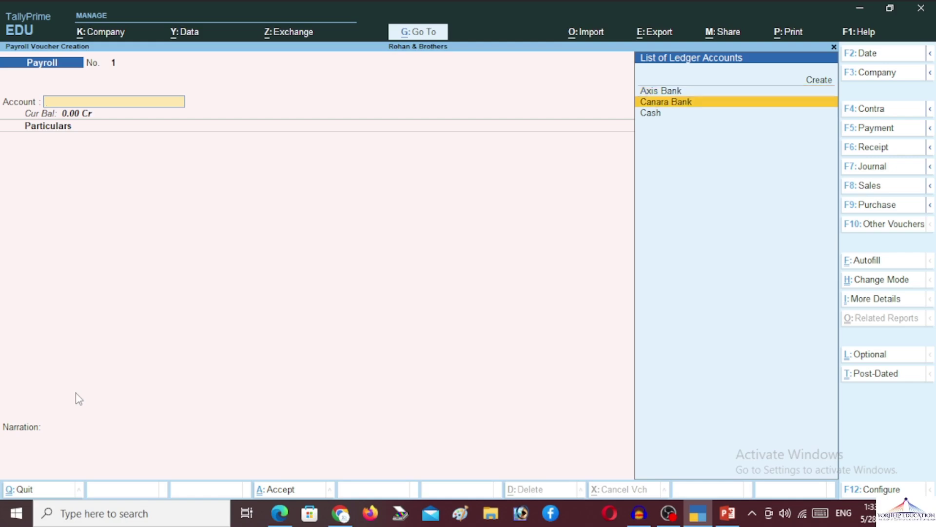
key(Return)
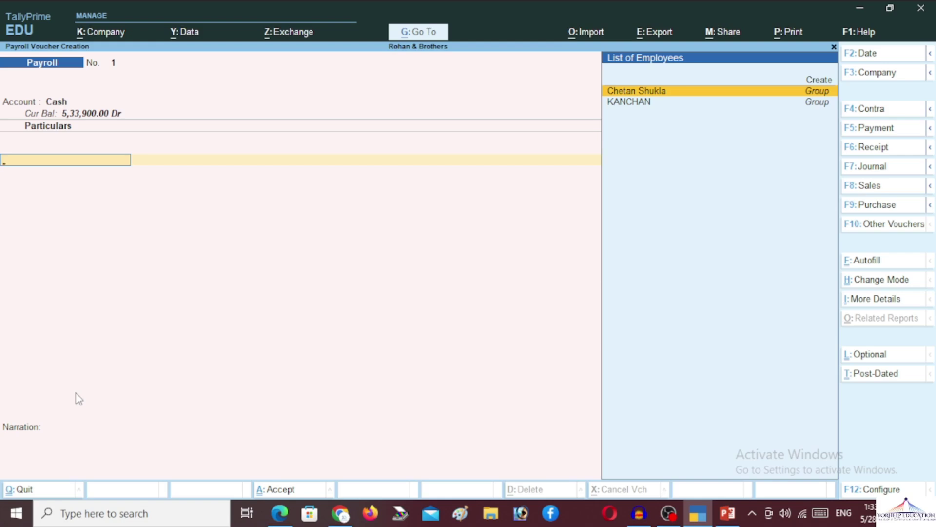
key(ctrl+f)
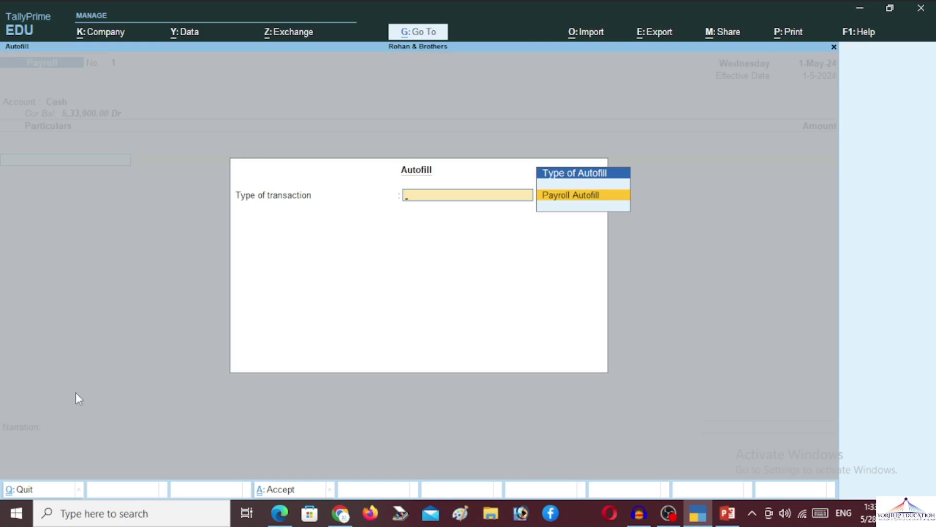
key(Return)
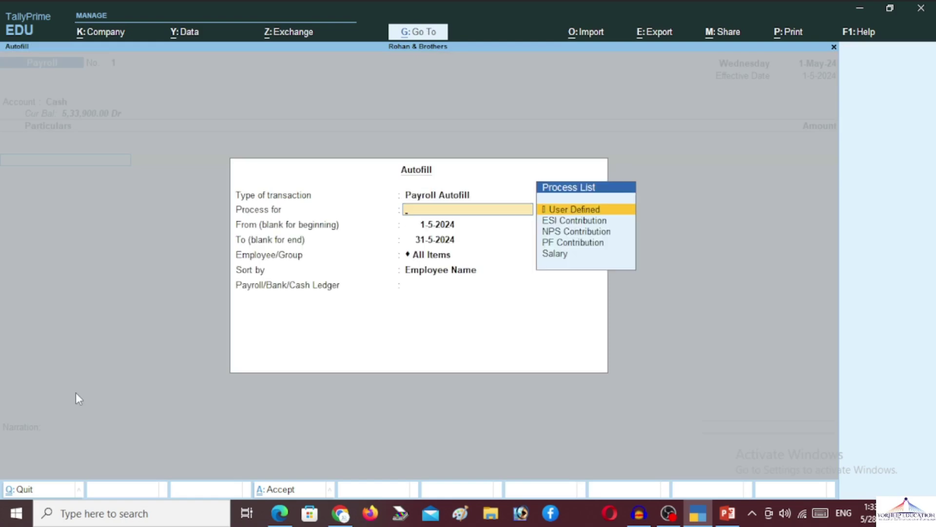
key(Down)
key(Down)
key(Down)
key(Down)
key(Return)
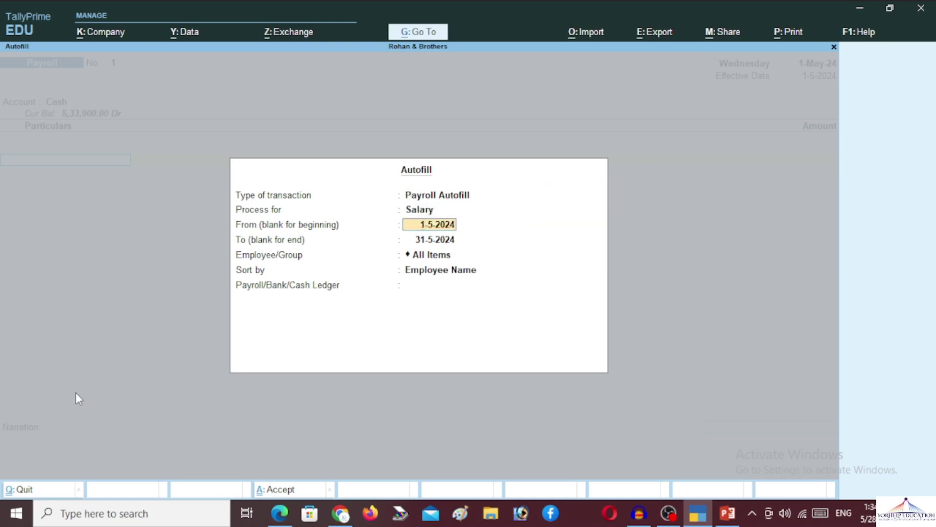
Autofill salary for All Items from 1-5-2024 to 31-5-2024, paid through the Cash ledger
key(Return)
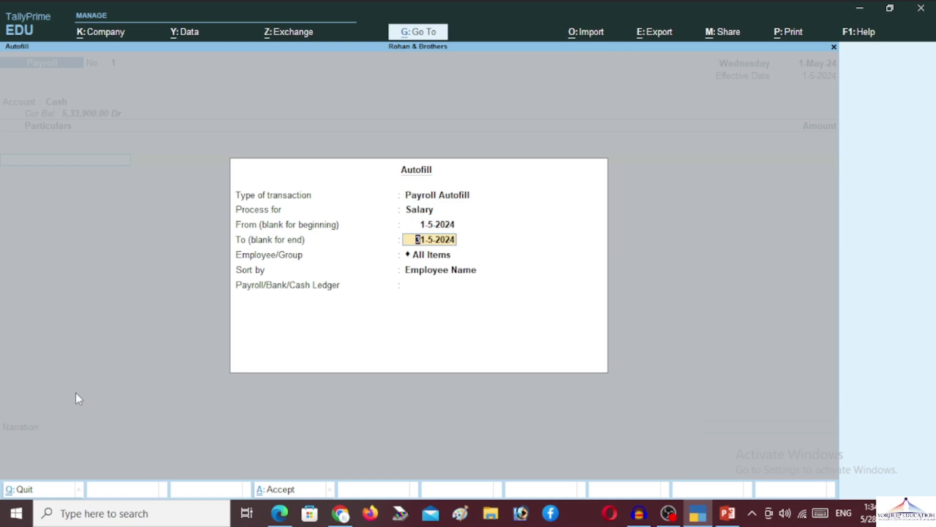
key(Up)
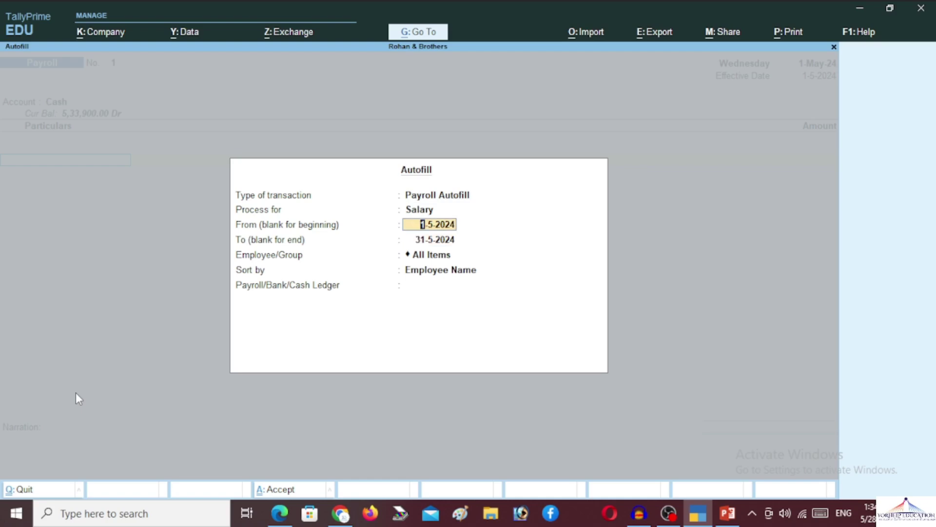
key(Return)
key(Return)
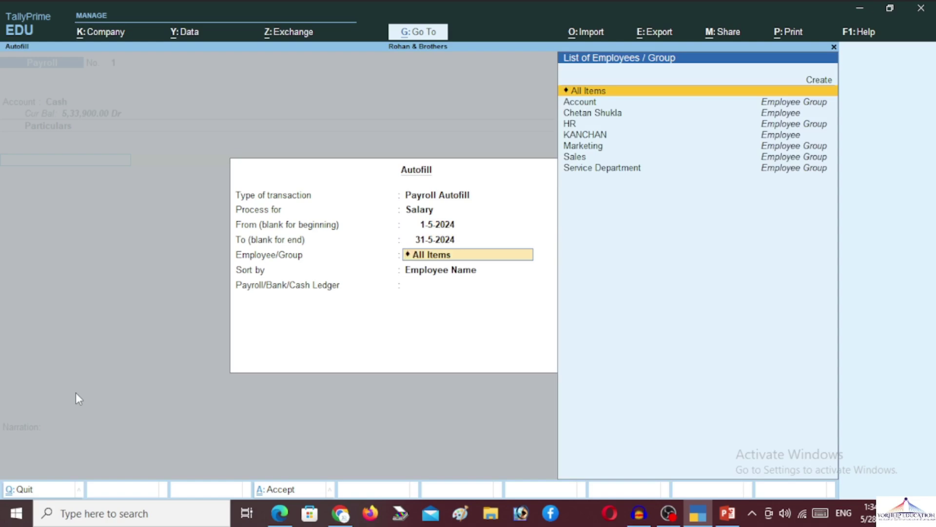
key(Return)
key(Return)
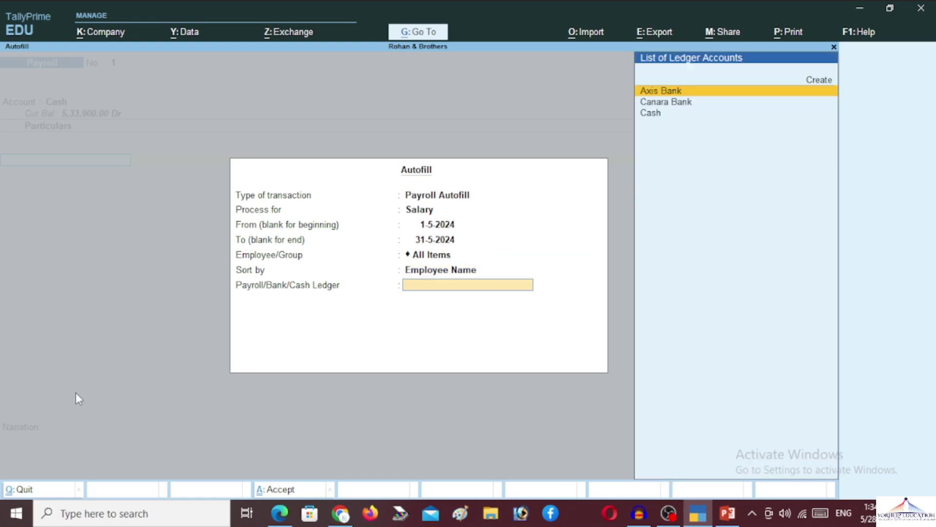
key(Down)
key(Down)
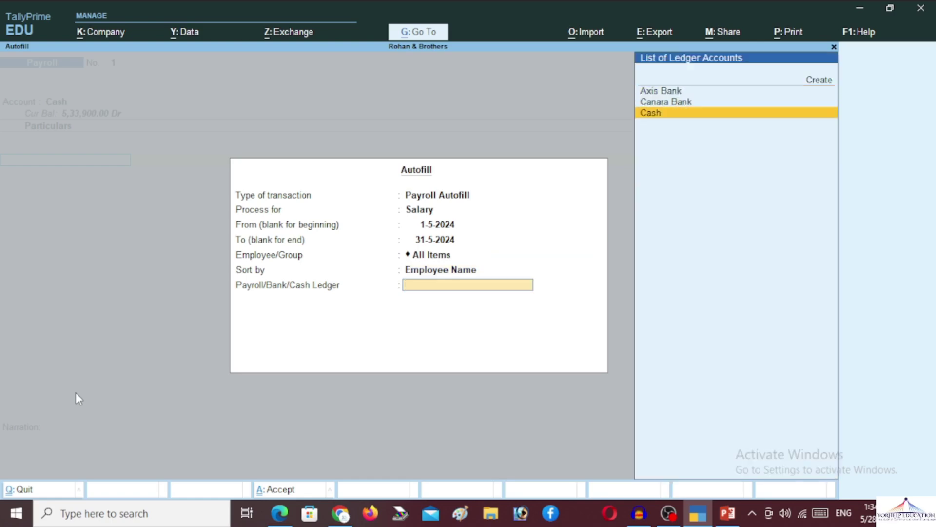
key(Return)
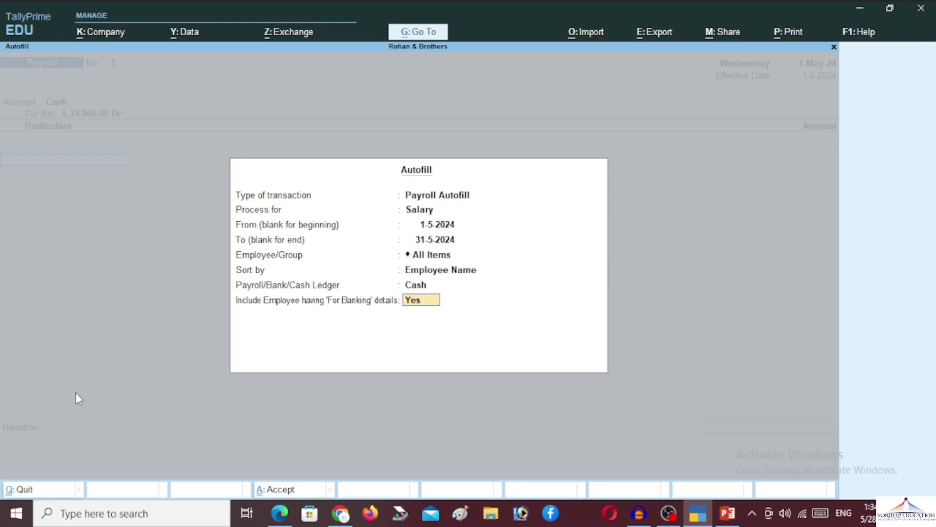
key(Return)
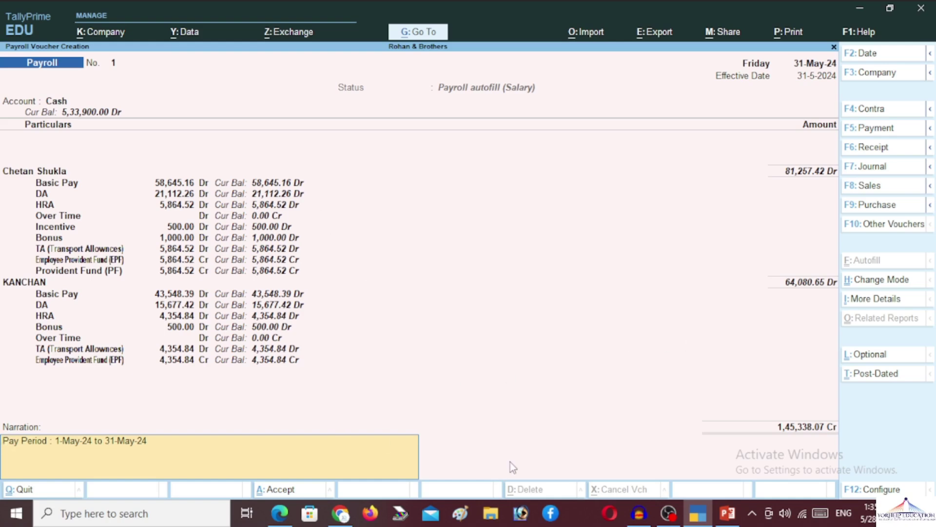
Move past the narration on the 1,45,338.07 salary voucher to reach the Accept prompt
key(Return)
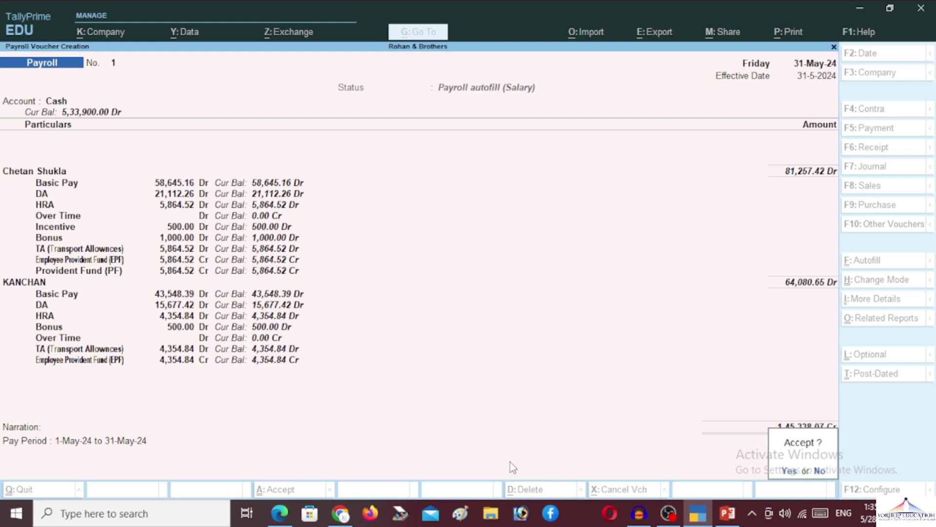
Accept and print Payroll voucher No. 1, leaving Payroll voucher No. 2 open
key(y)
key(p)
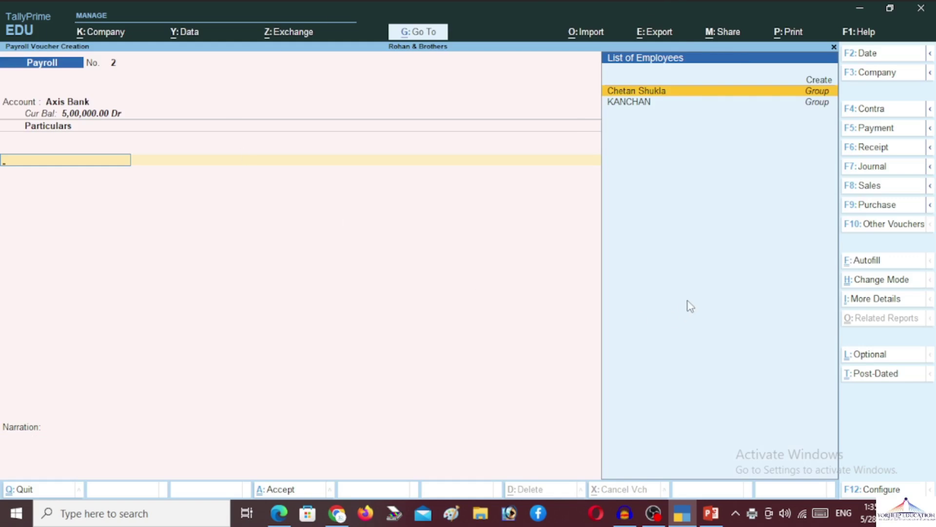
click(754, 511)
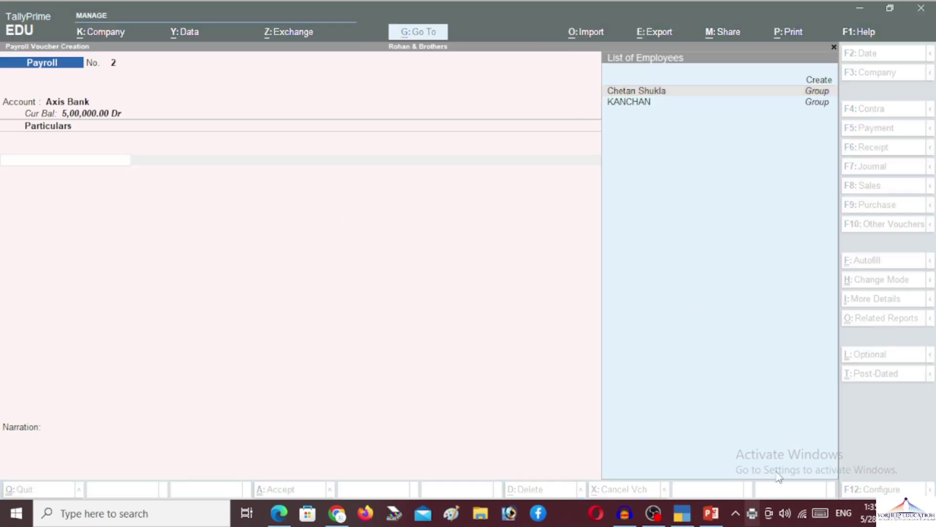